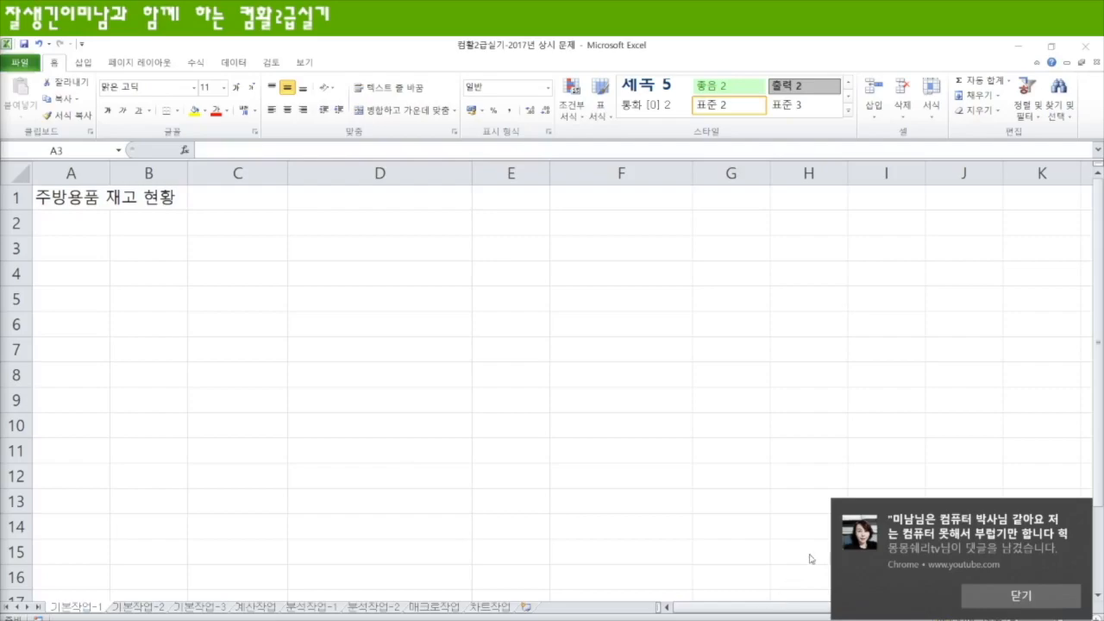
left_click(1040, 604)
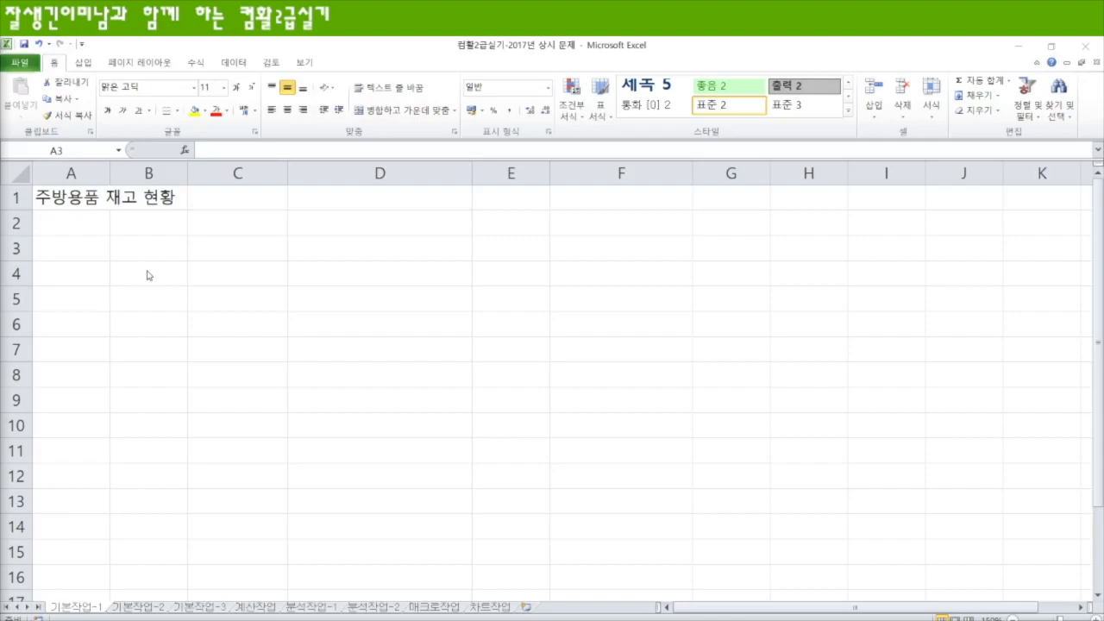
left_click(73, 246)
left_click(87, 274)
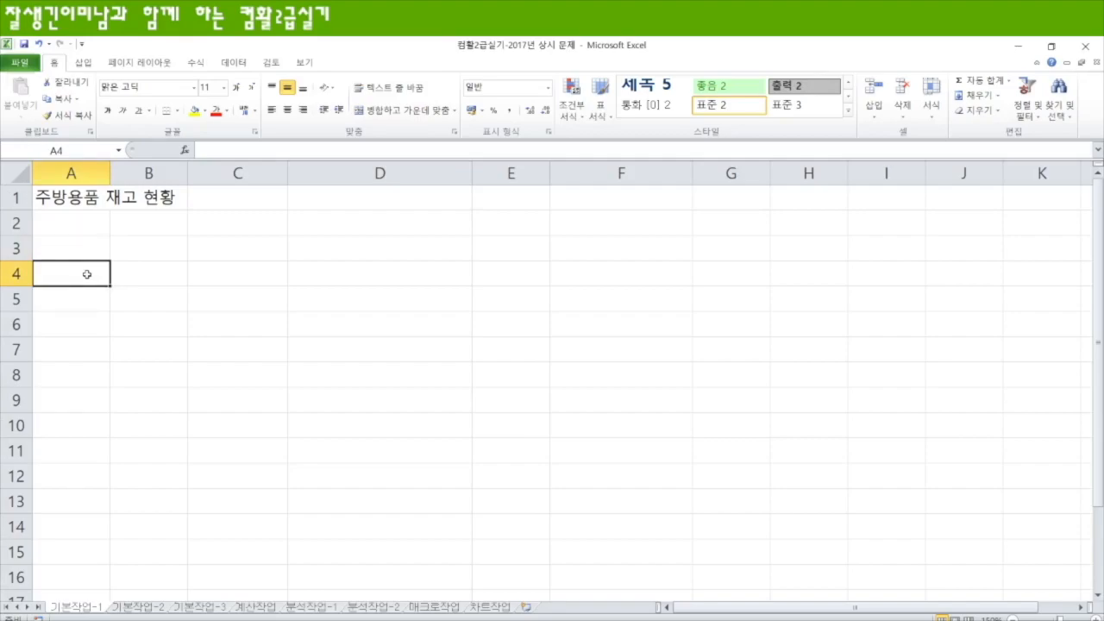
Enter the column headers 상품코드, 구분 and 제조사 in cells A3 to C3
left_click(80, 244)
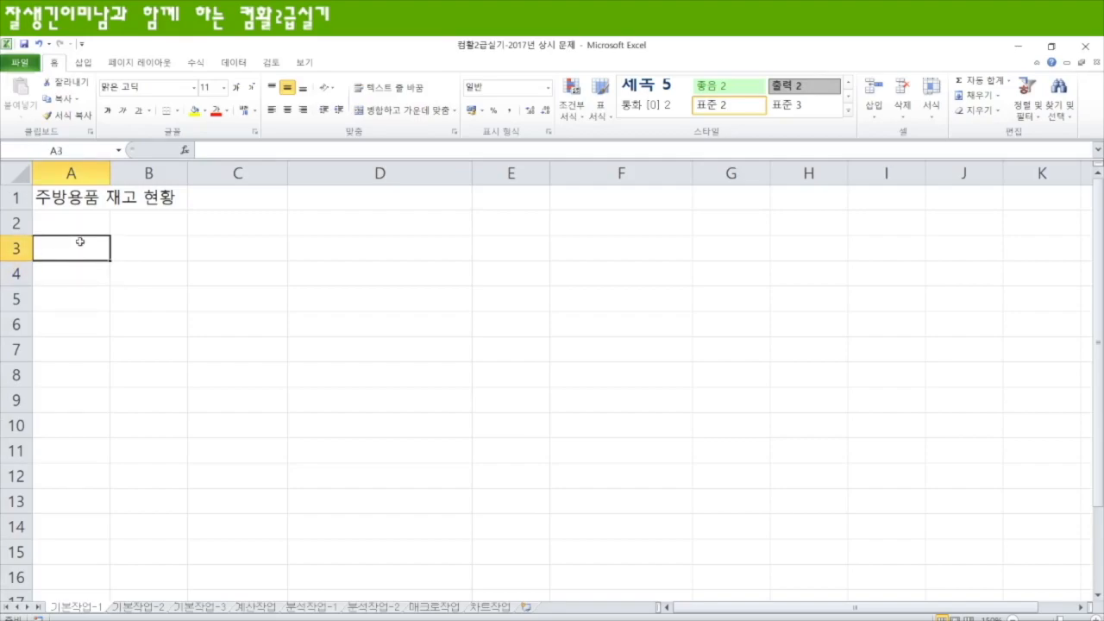
type("tk")
key("BackSpace")
key("BackSpace")
type("상품코드")
key("Tab")
type("급분")
key("Tab")
type("제조사")
key("Tab")
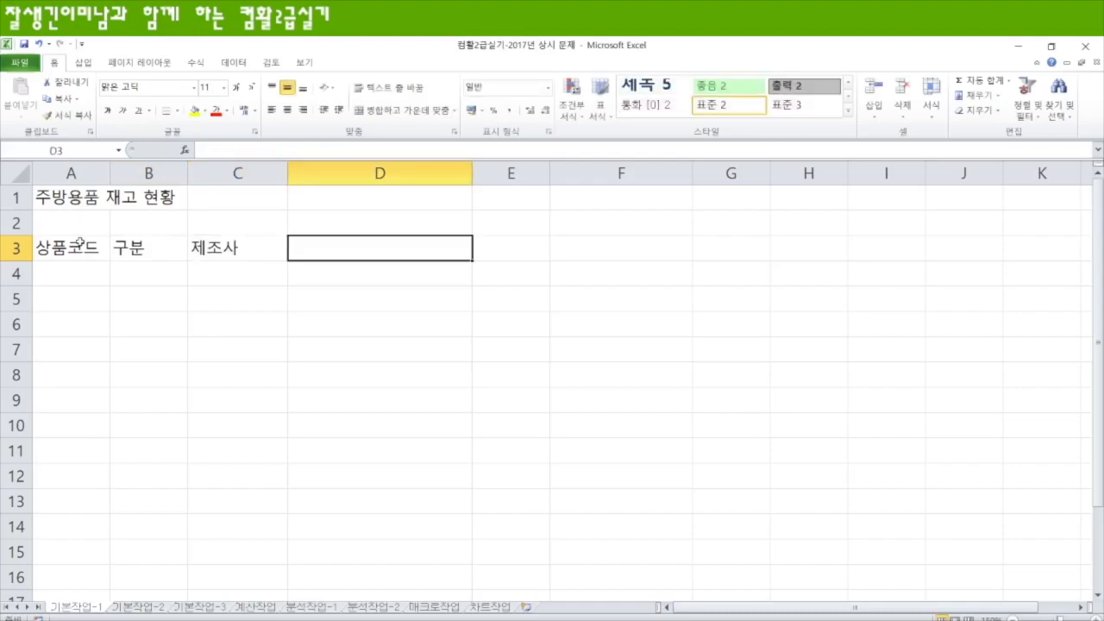
Enter the remaining column headers 상품명, 재고량 and 비고 in cells D3 to F3
type("상품명")
key("Tab")
type("ㅈ재고량")
key("Tab")
type("비고")
key("Return")
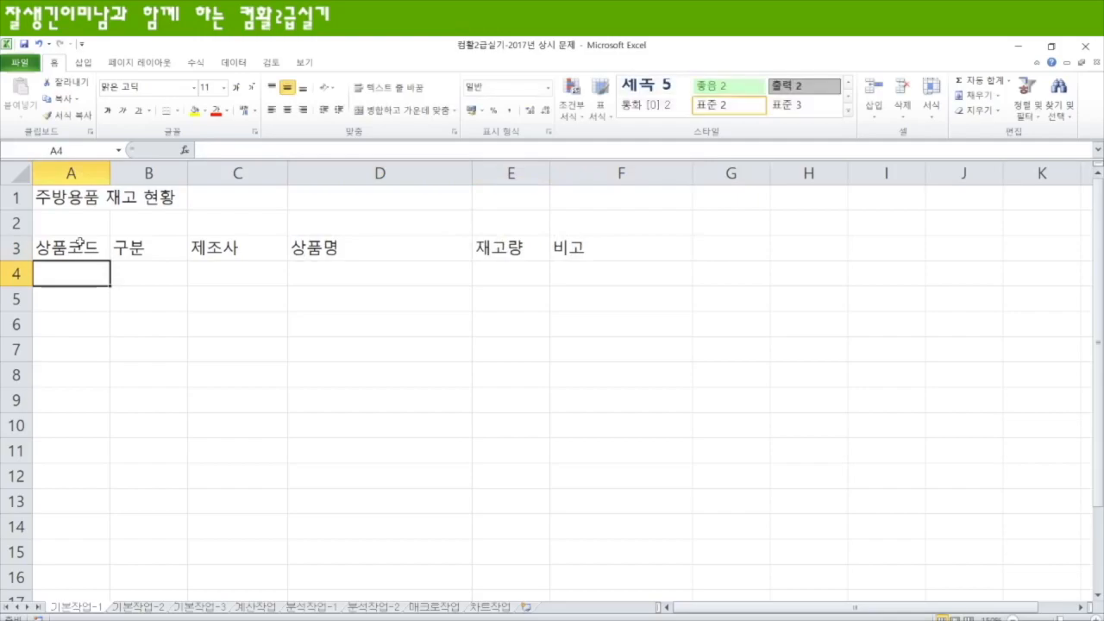
Enter the product codes SBW-10 in A4 and JRD-93 in A5
type("SBW")
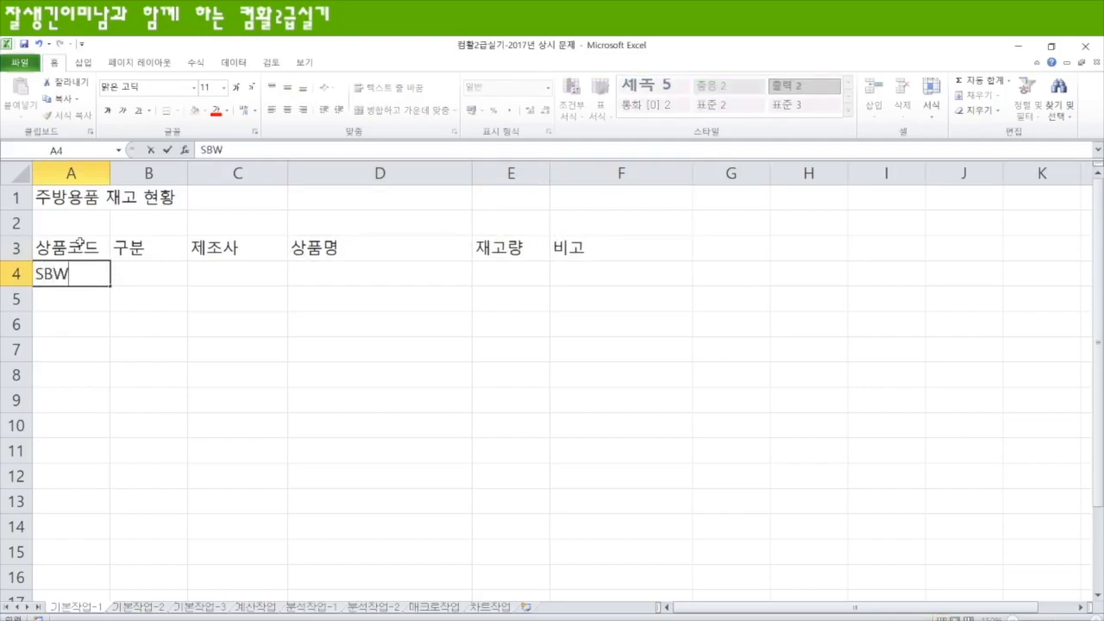
key("BackSpace")
key("BackSpace")
key("BackSpace")
type("SBW-10")
key("Return")
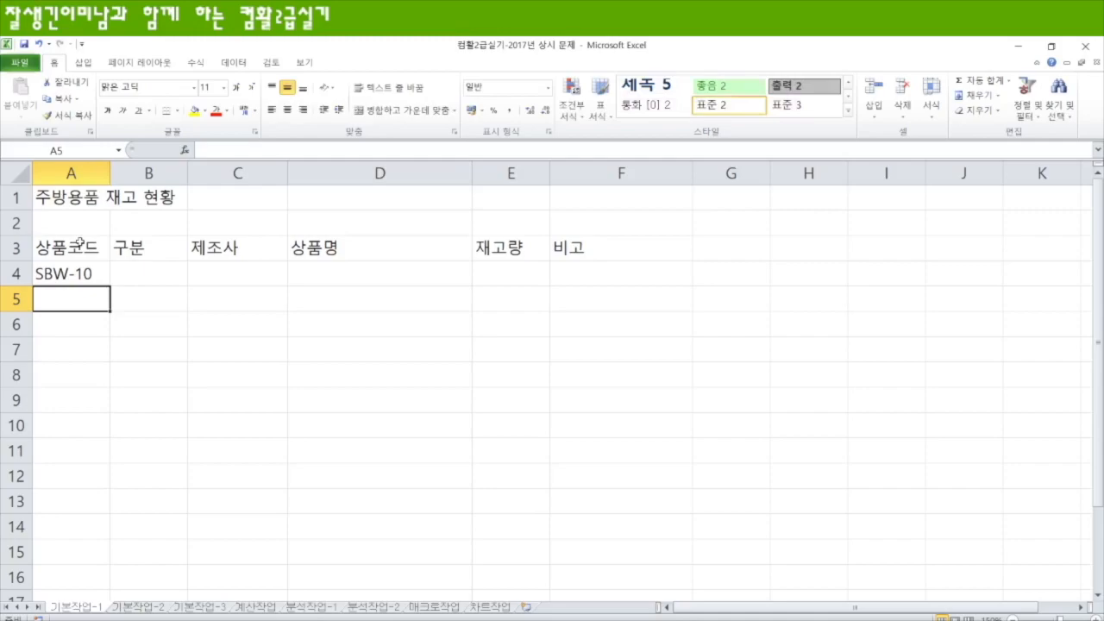
type("JRD")
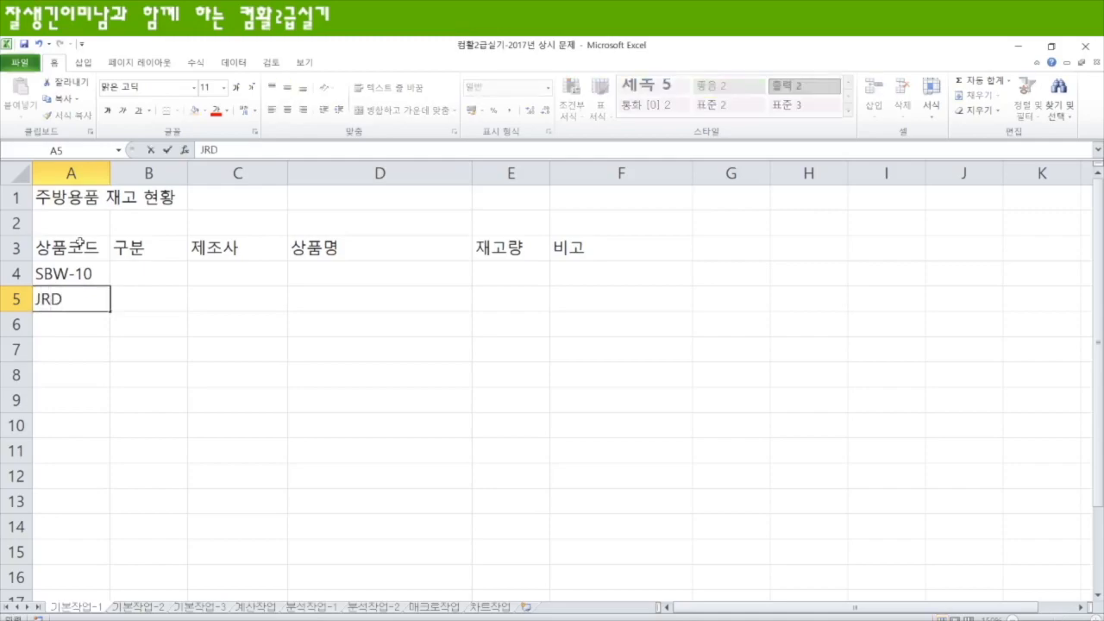
type("-93")
key("Return")
Enter the product codes APN-39 in A6 and APN-54 in A7
type("aP")
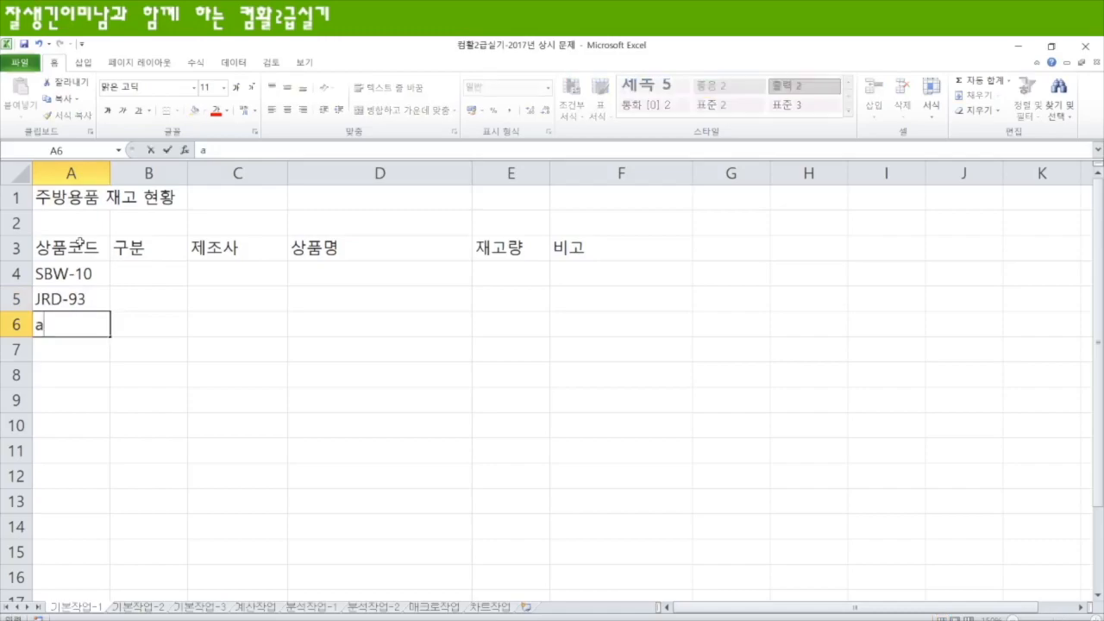
key("BackSpace")
key("BackSpace")
type("APN-39")
key("Return")
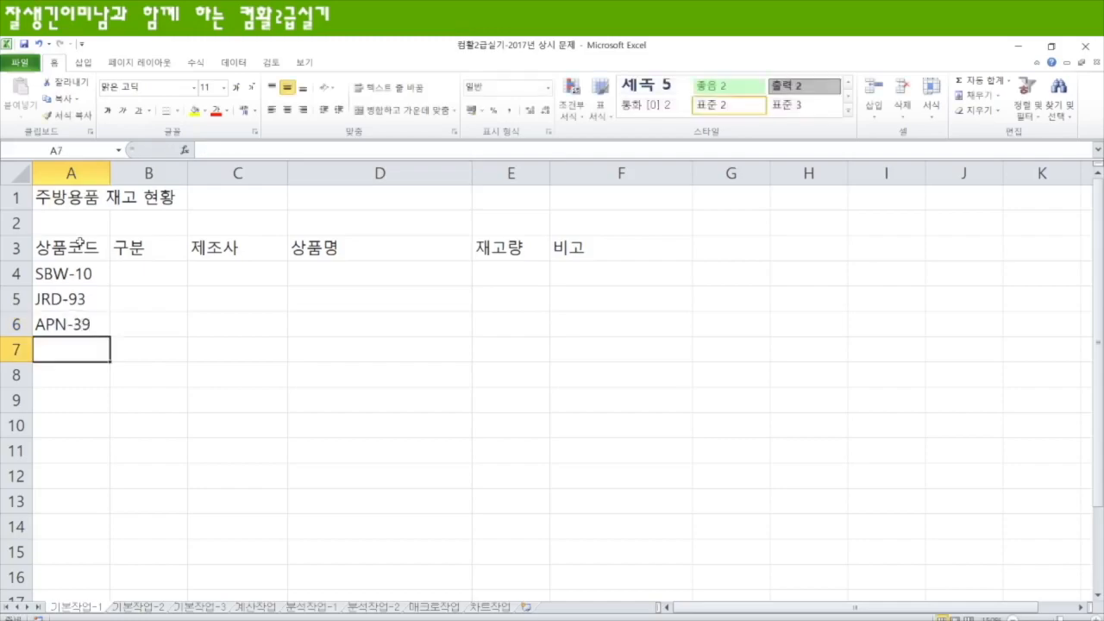
type("APN")
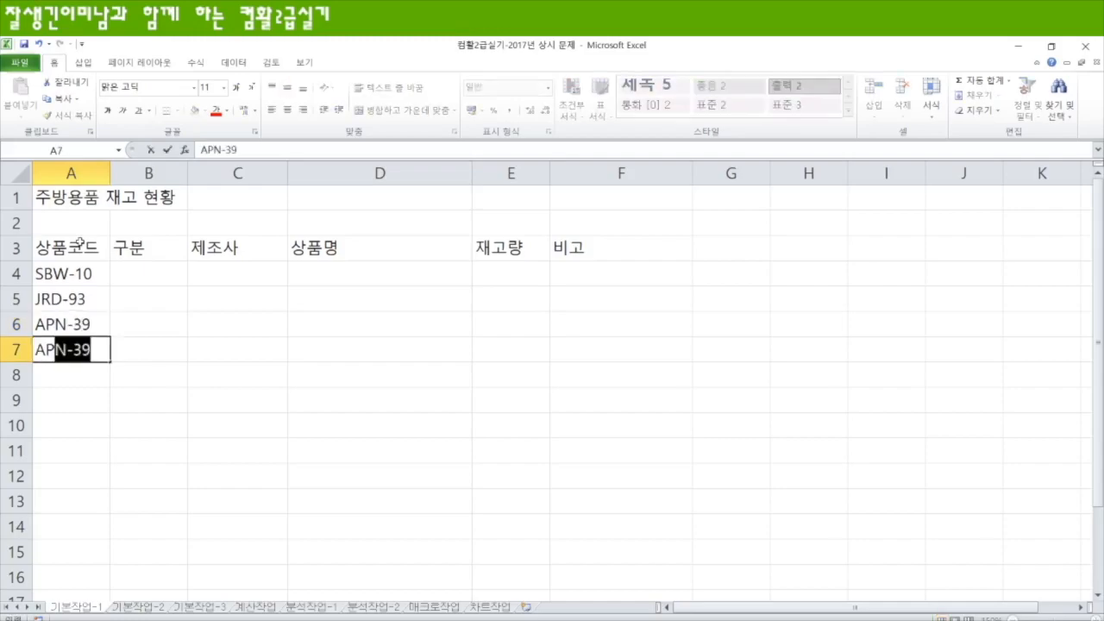
type("-54")
key("Return")
Enter the product codes JRD-13 in A8 and SBW-68 in A9
type("JRD-13")
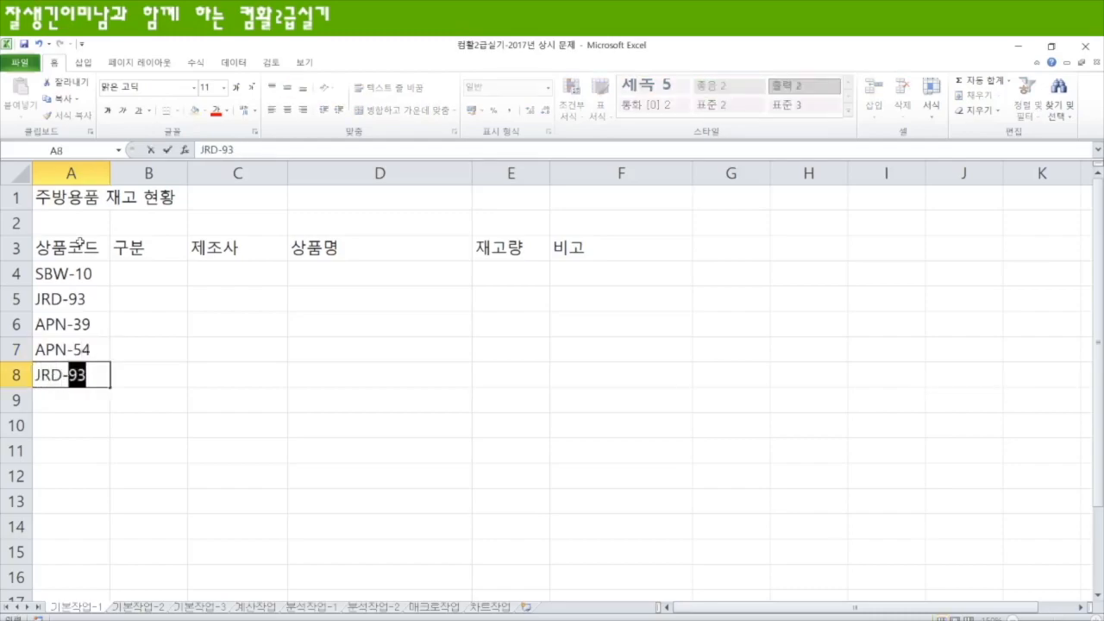
key("Return")
type("SBW-68")
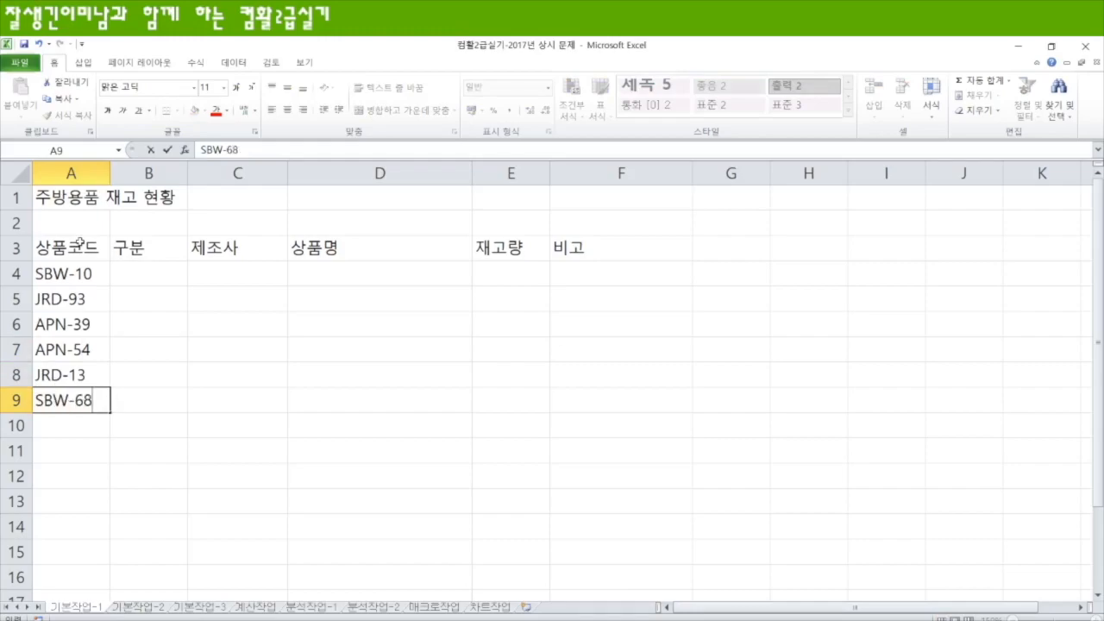
key("Return")
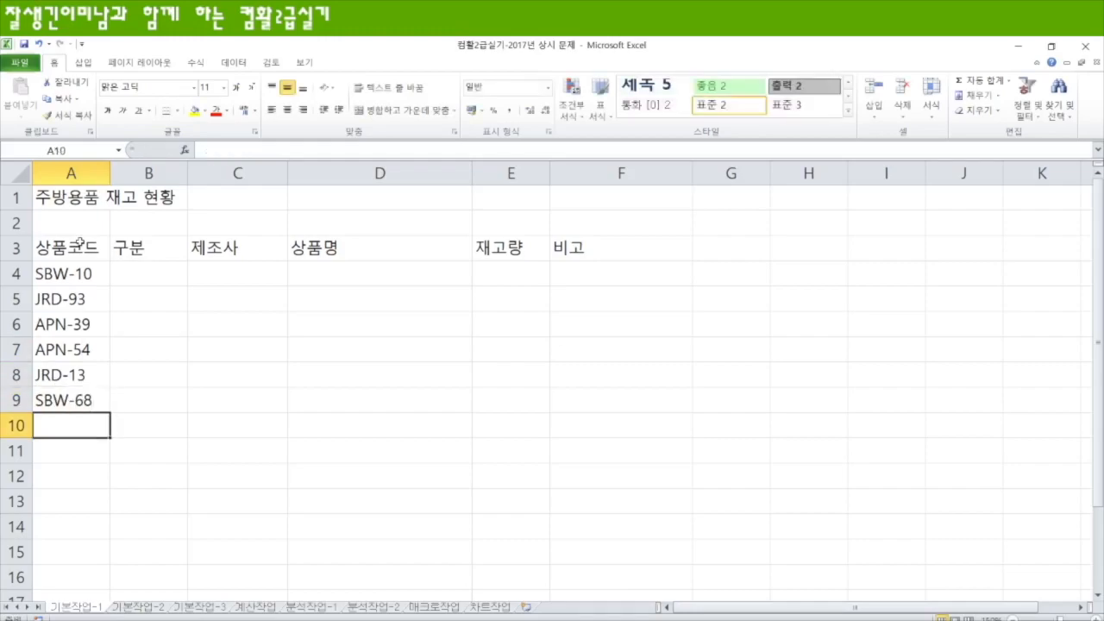
Enter the product codes JRD-35, SBW-72 and APN-82 in cells A10 to A12
type("JRD-35")
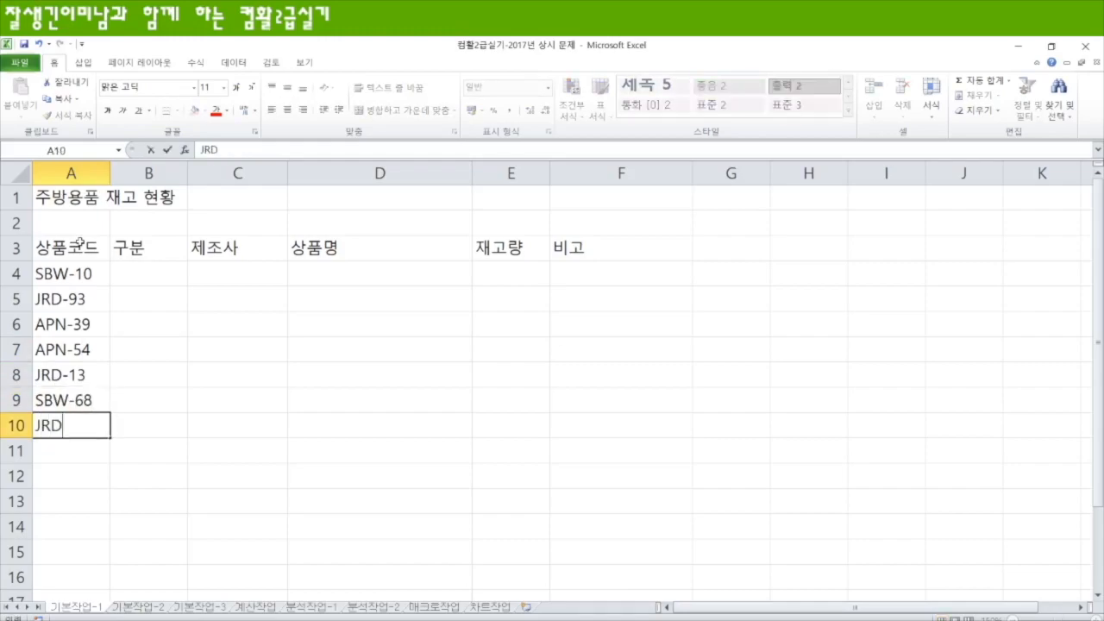
key("Return")
type("S")
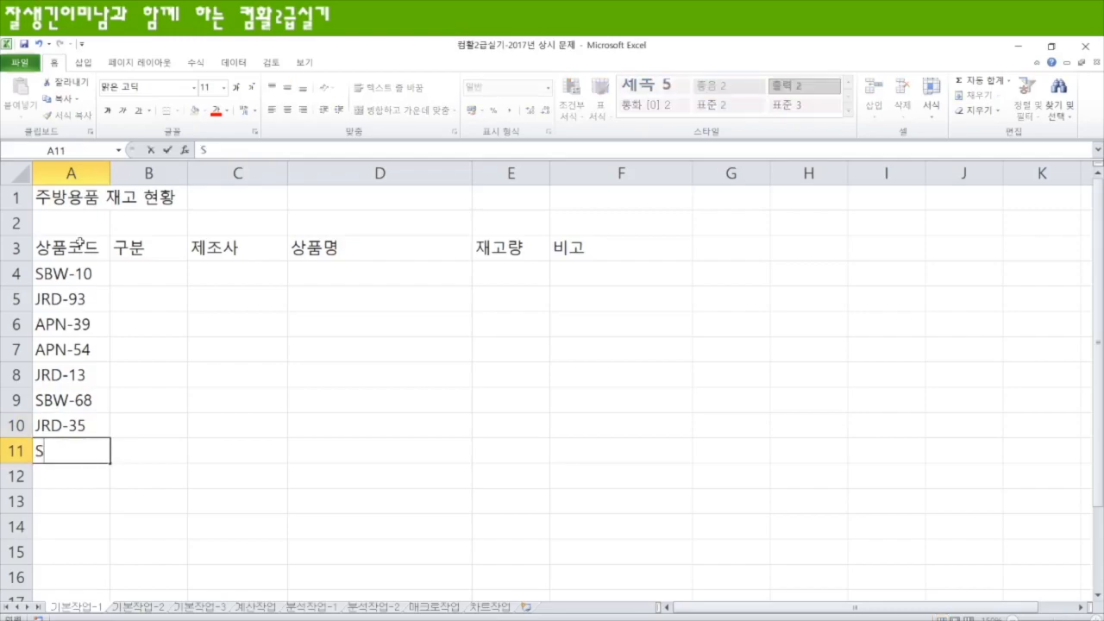
type("BW-72")
key("Return")
type("APN-82")
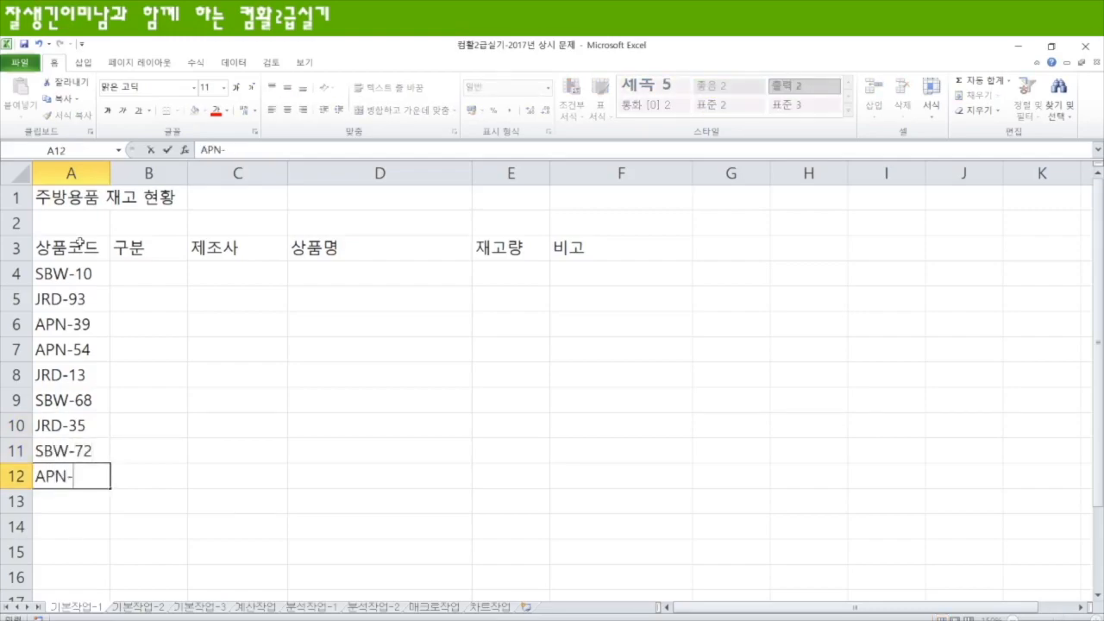
Fill the 구분 column with 선반류 in B4, 조리도구 in B5 and 정리용품 in B6
left_click(135, 265)
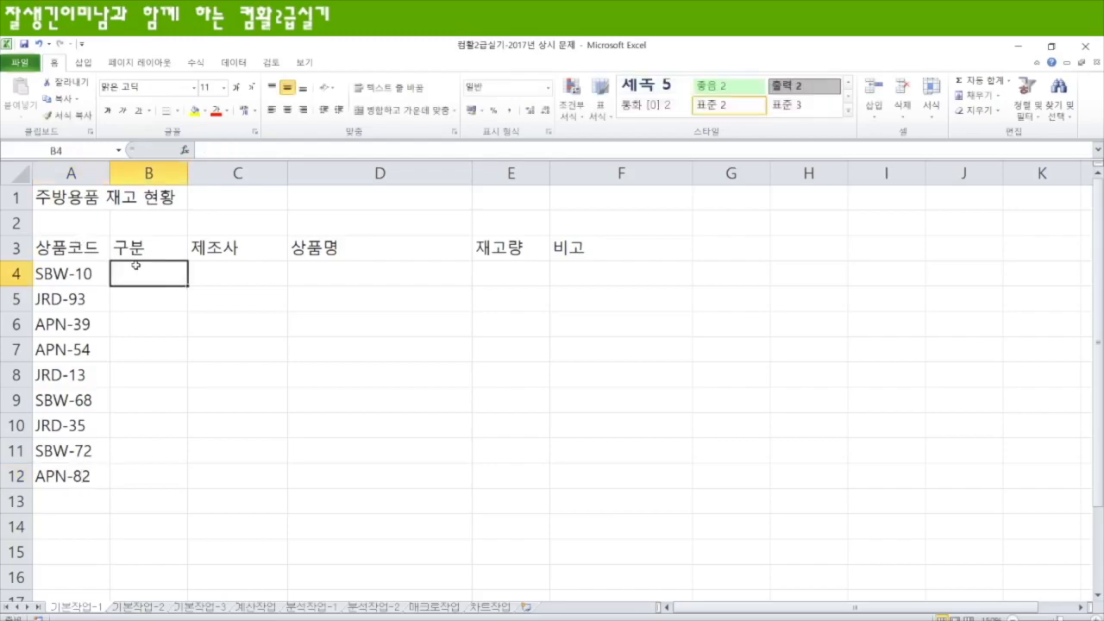
type("t")
key("BackSpace")
type("선반류")
key("Return")
type("조리도구")
key("Return")
type("정리용품")
key("Return")
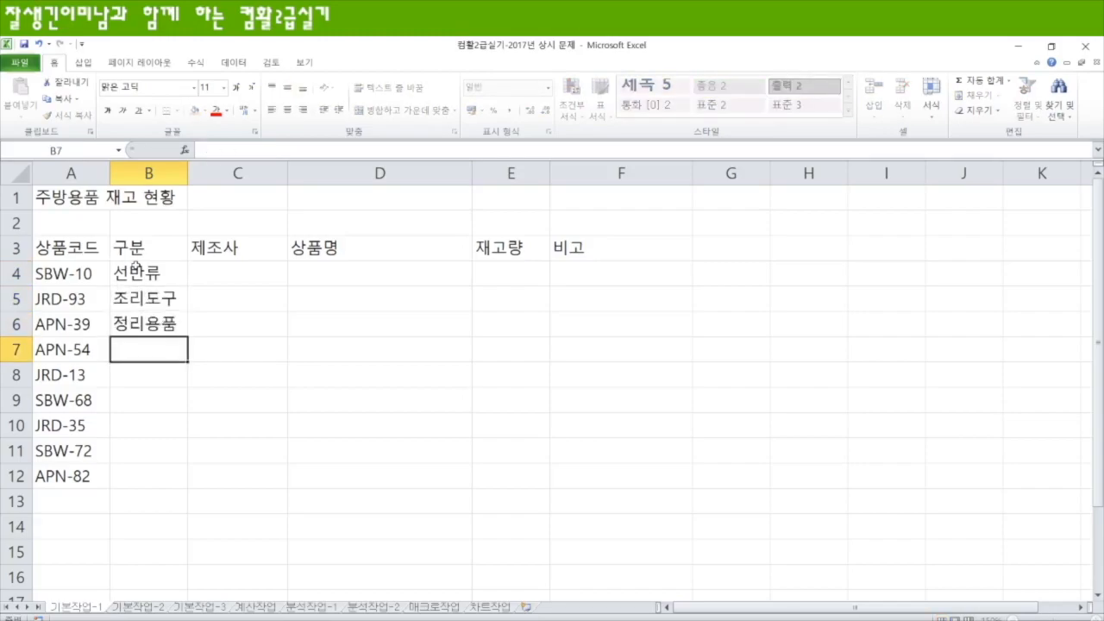
Enter the categories 정리용품 in B7 and 조리도구 in B8
type("정")
key("Return")
type("조리도구")
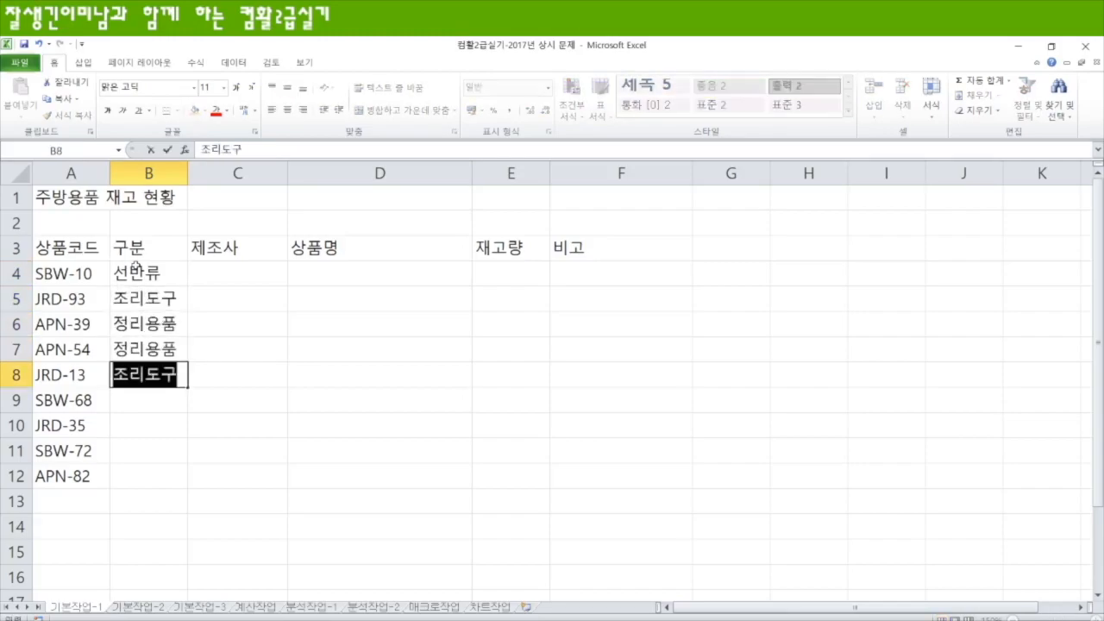
key("Return")
Enter the categories 선반류, 조리도구 and 선반류 in cells B9 to B11
type("선")
key("Return")
type("조")
key("Return")
type("선")
key("Return")
type("나")
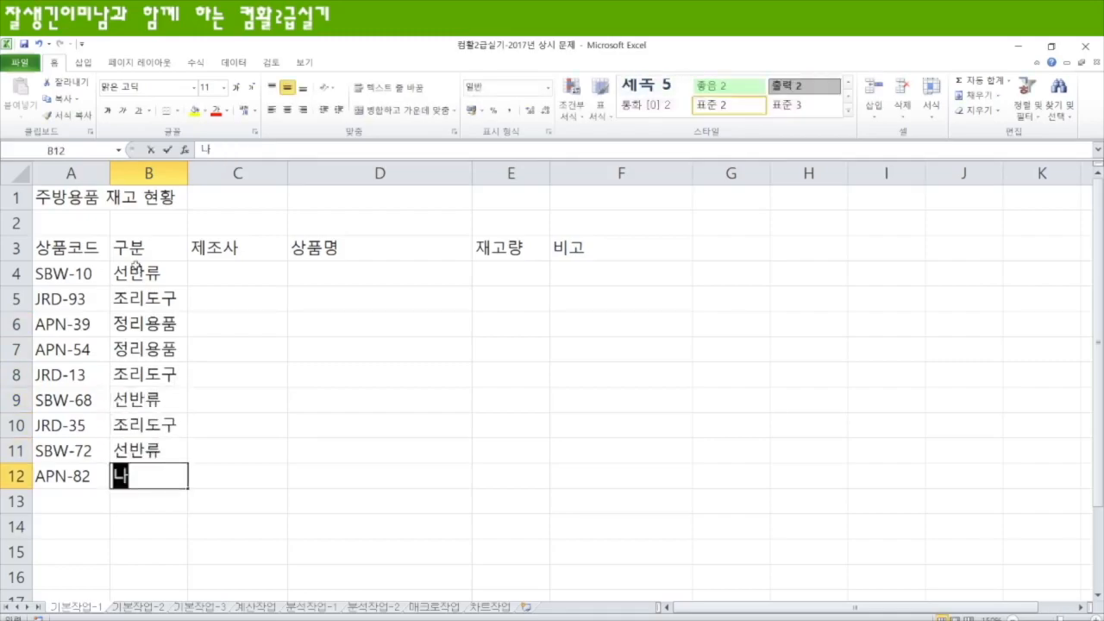
type("인주바ㅇ")
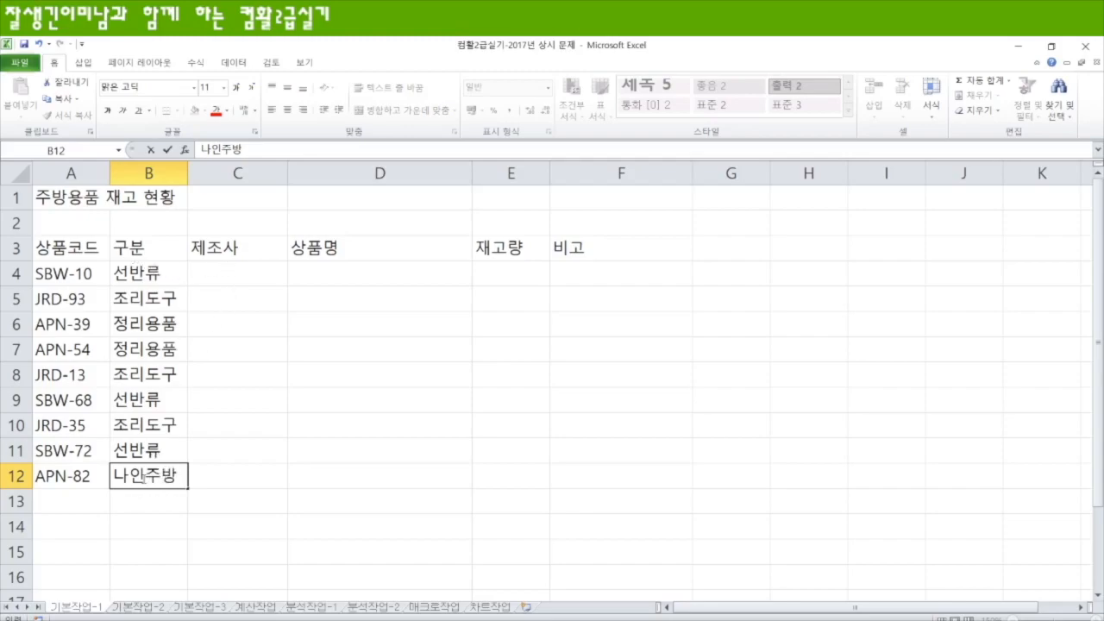
left_click(144, 498)
Set the category in cell B12 to 정리용품
left_click(144, 482)
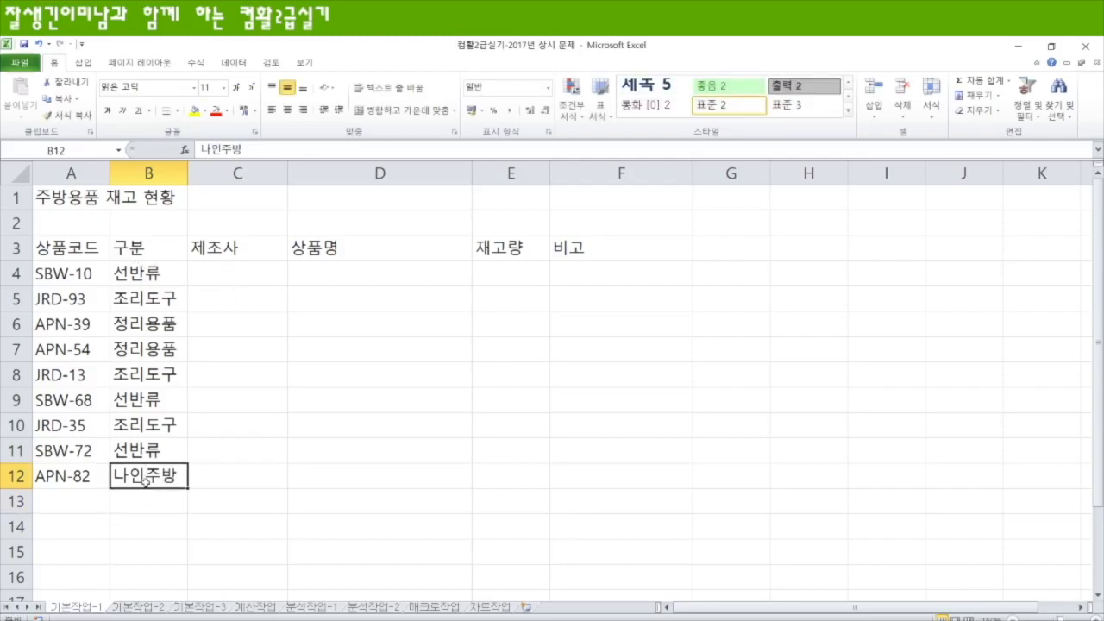
type("정리용품")
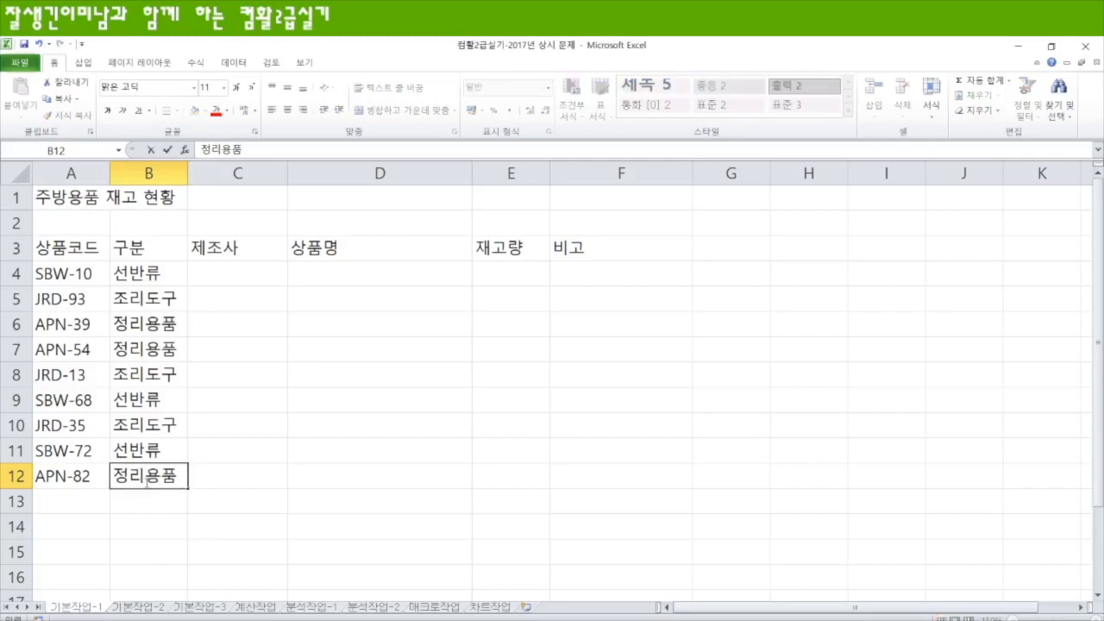
left_click(237, 284)
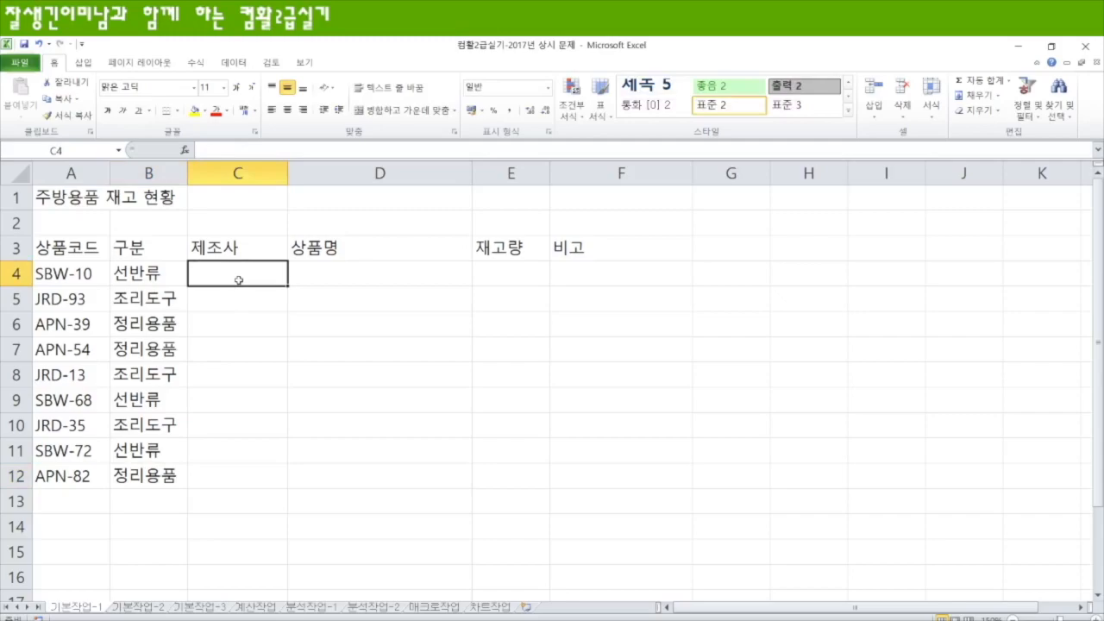
type("GKSRNR")
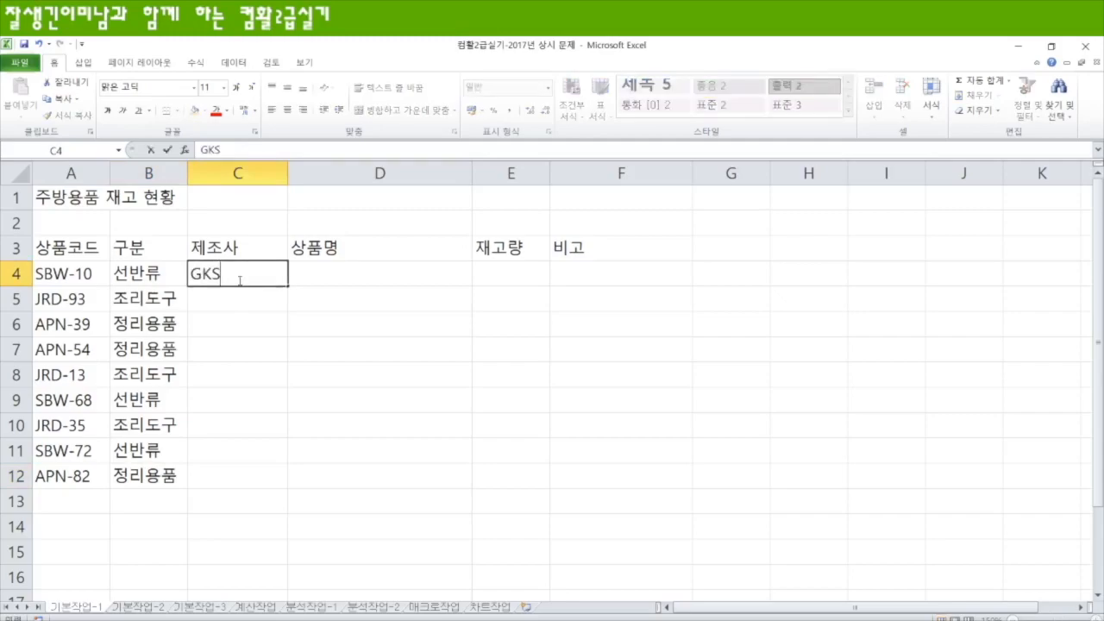
key("BackSpace")
key("BackSpace")
key("BackSpace")
key("BackSpace")
key("BackSpace")
key("BackSpace")
type("GK")
key("BackSpace")
key("BackSpace")
key("Hangul")
type("한국")
type("ki")
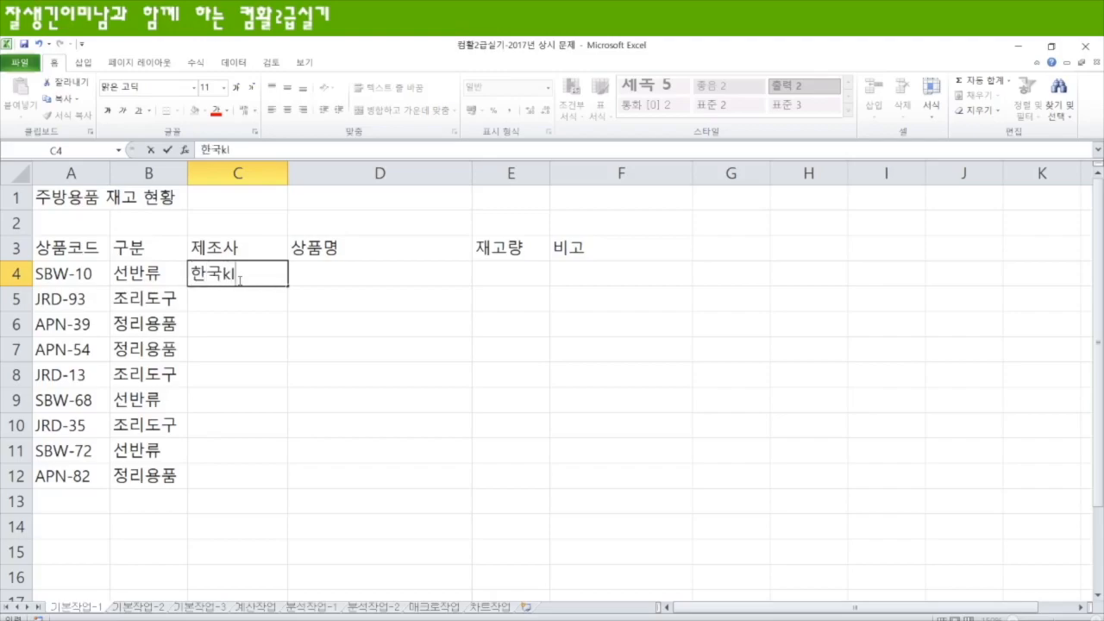
key("BackSpace")
key("BackSpace")
type("litchen")
key("Return")
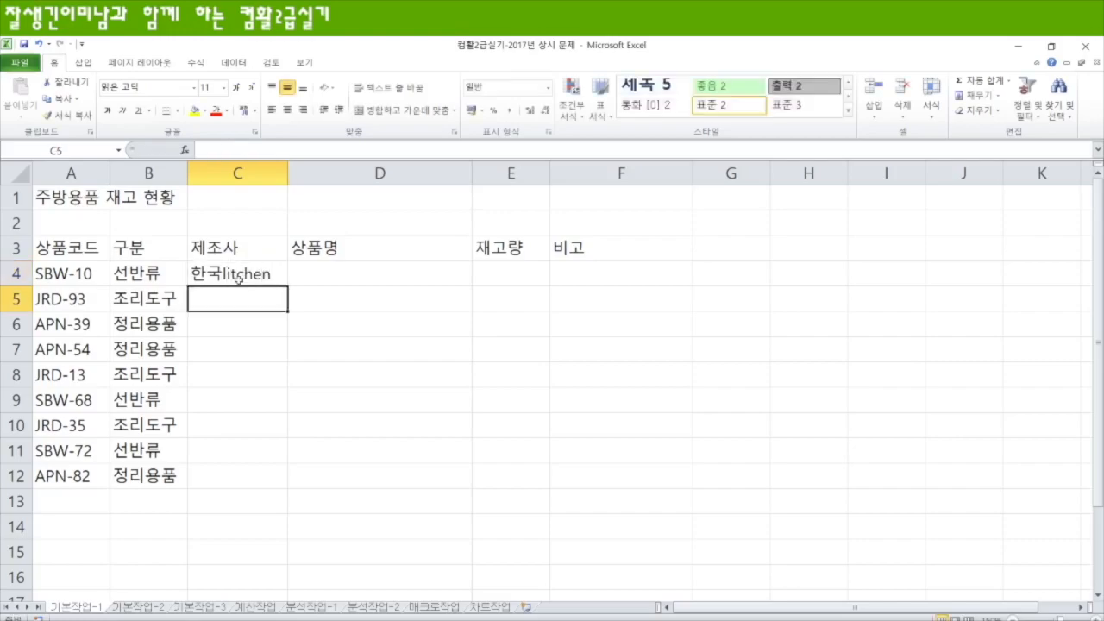
Enter the manufacturer 한국kitchen in cell C4
left_click(237, 278)
type("한")
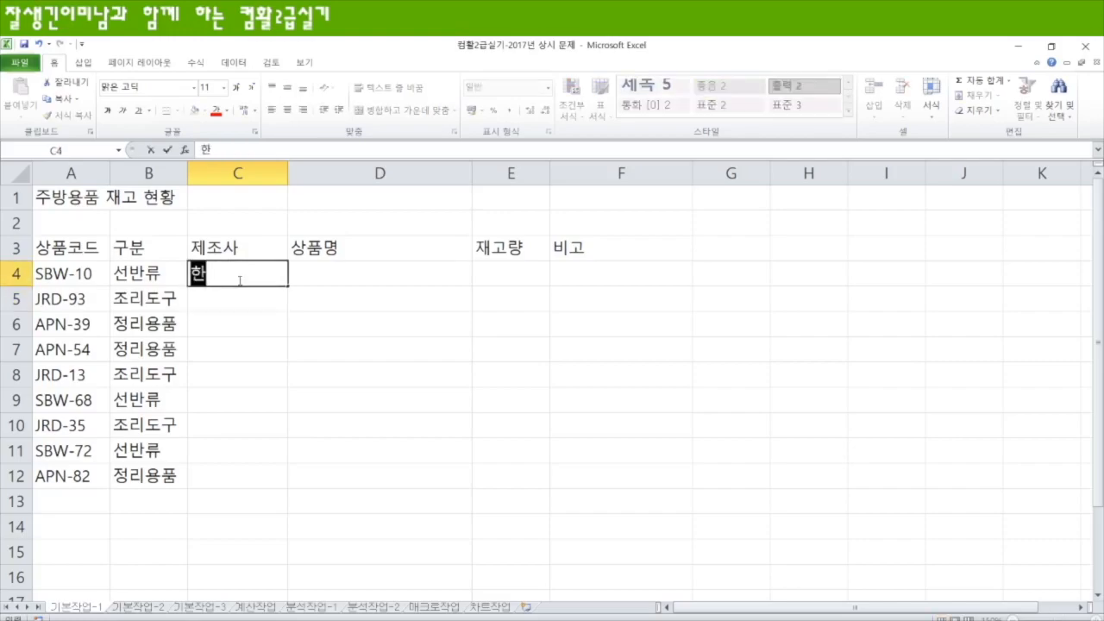
type("국kitchen")
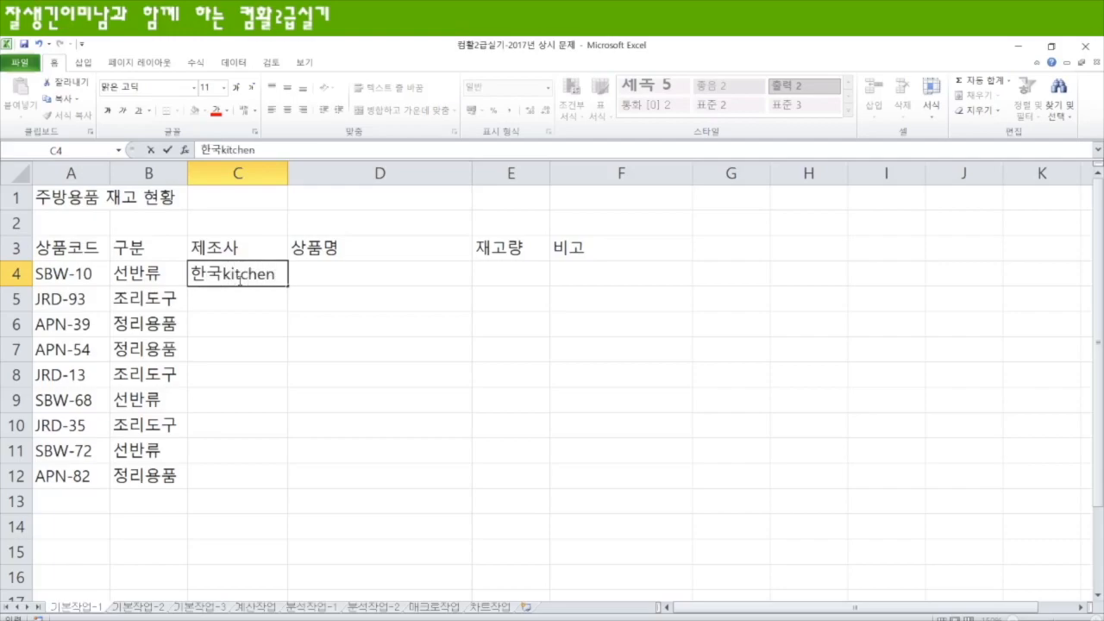
key("Return")
Enter the manufacturers 상공주방 in C5 and 한국kitchen in C6
type("사ㅇ공주")
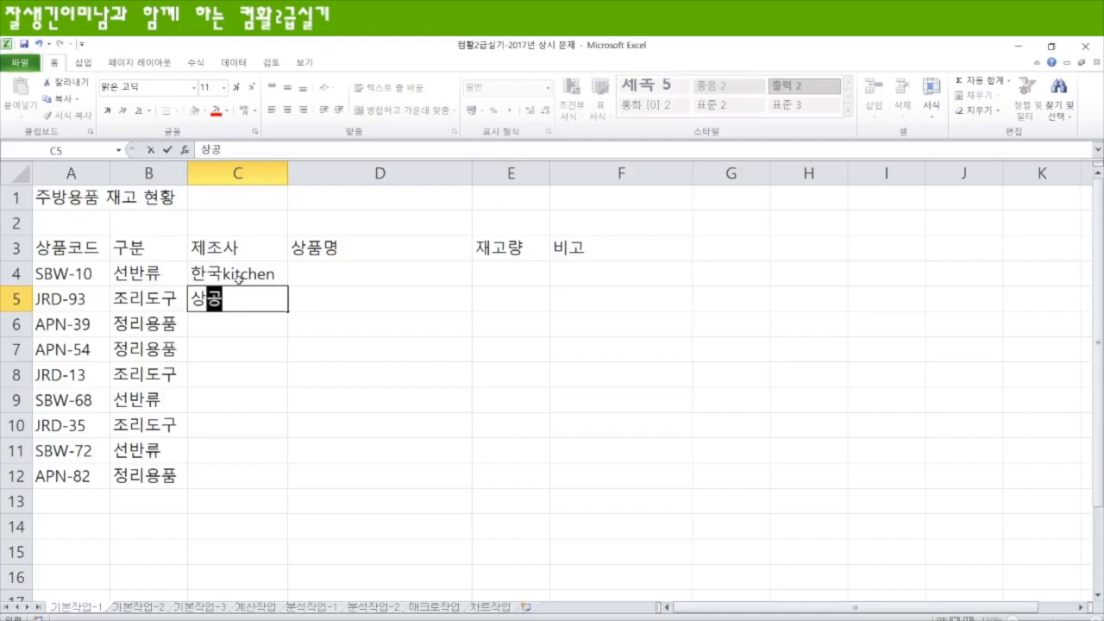
type("방")
key("Return")
type("한국")
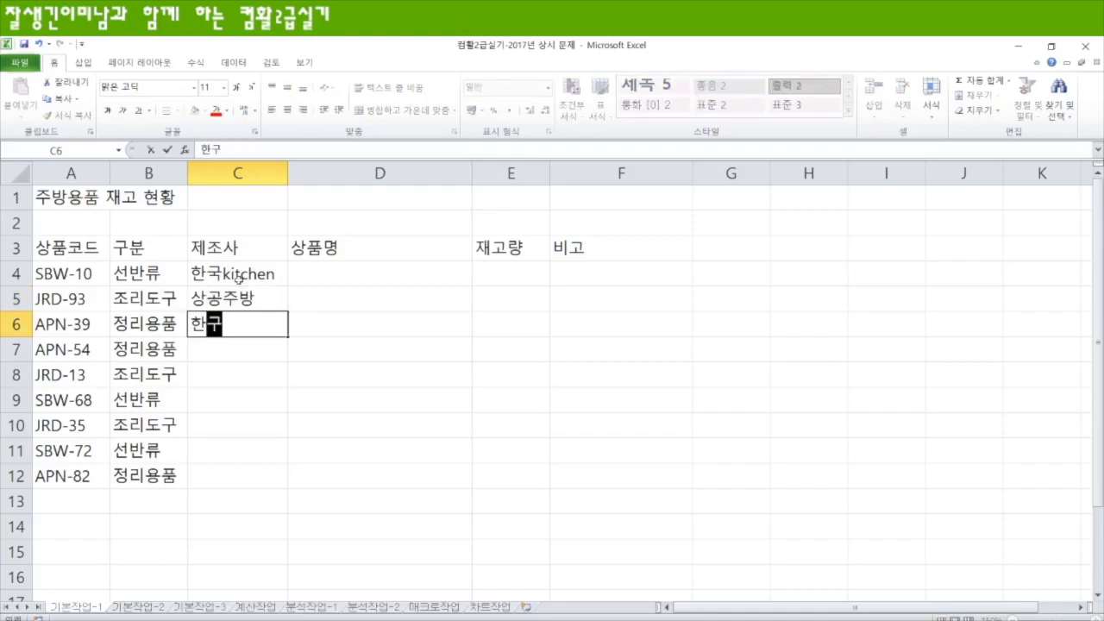
key("Return")
Enter the manufacturers 클린쿡라인 in C7 and C8 and 나인주방 in C9
type("클린쿡라인")
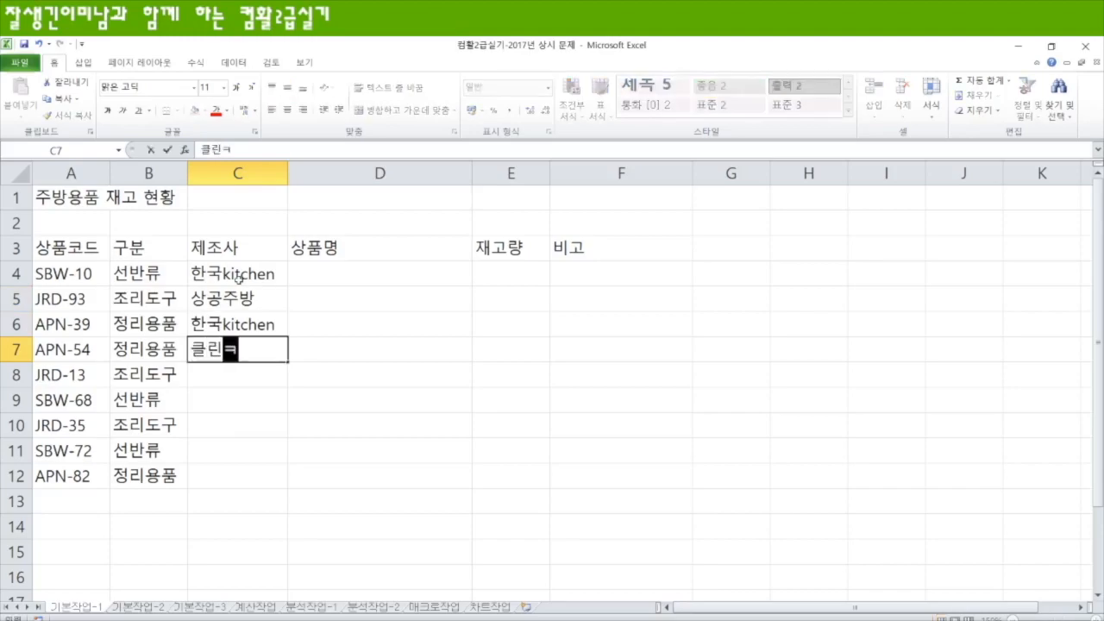
key("Return")
type("클린쿡라인")
key("Return")
type("나이ㄴ주방")
key("Return")
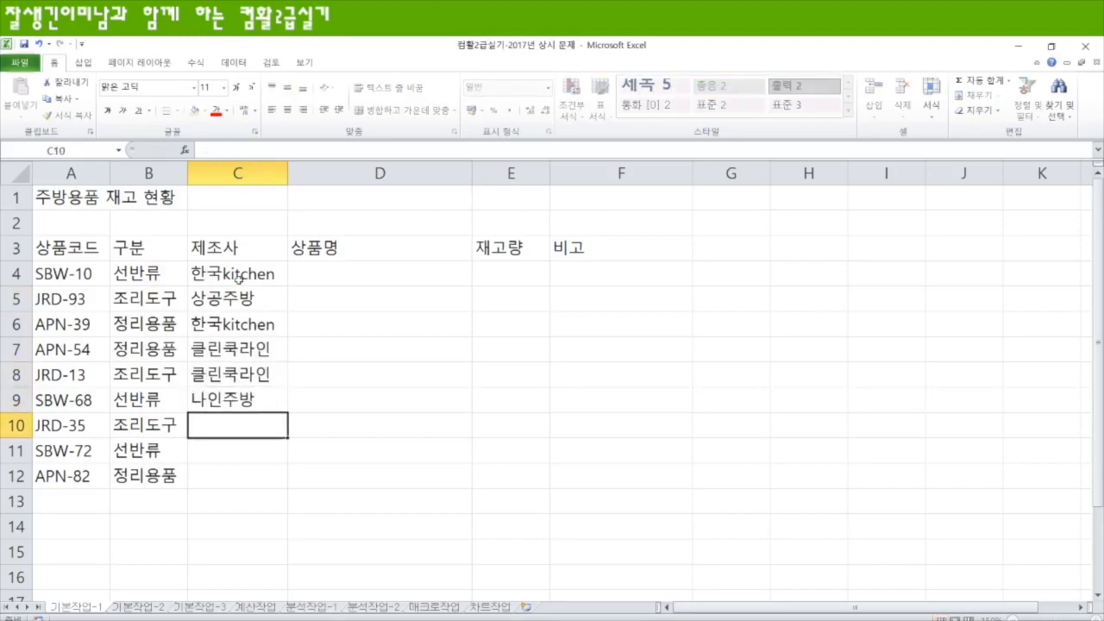
Enter the manufacturers 클린쿡라인, 상공주방 and 나인주방 in cells C10 to C12
type("클")
key("Return")
type("상")
key("Return")
type("나인주방")
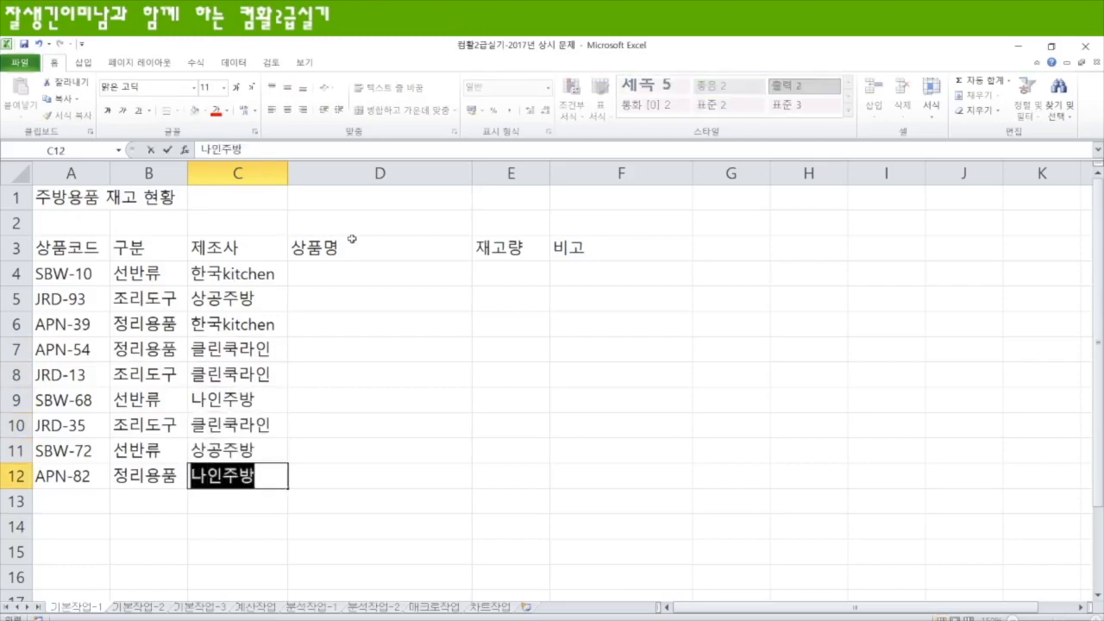
Enter the product name kitchen수납정리대 in cell D4
left_click(357, 273)
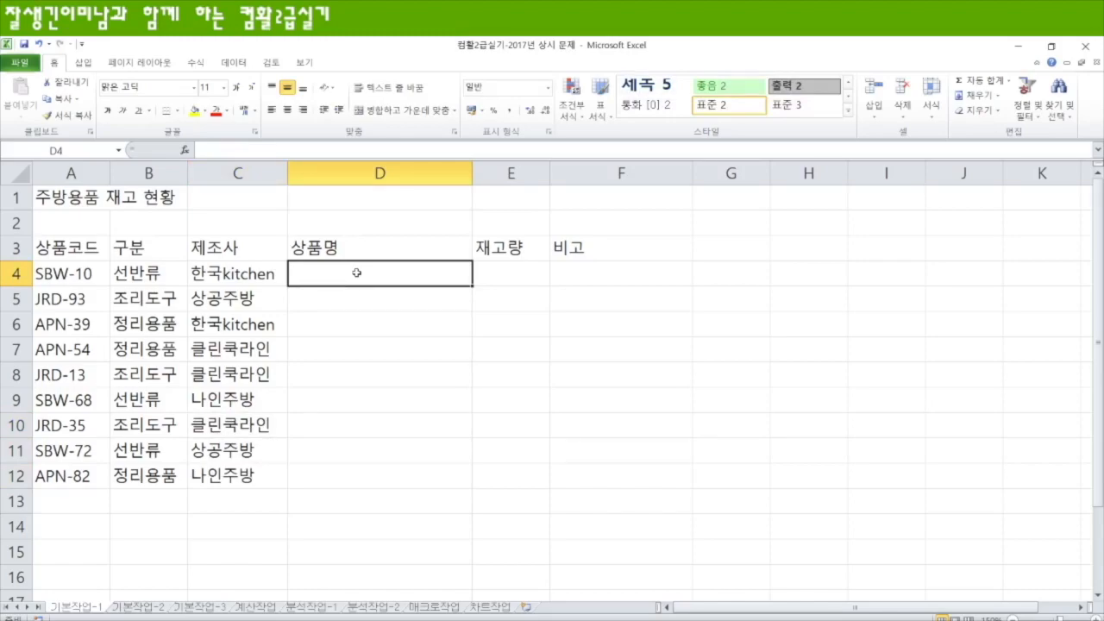
type("K")
type("ㅏ")
key("BackSpace")
type("kithc")
key("BackSpace")
key("BackSpace")
key("BackSpace")
type("tchen수나ㅂ정리대")
key("Return")
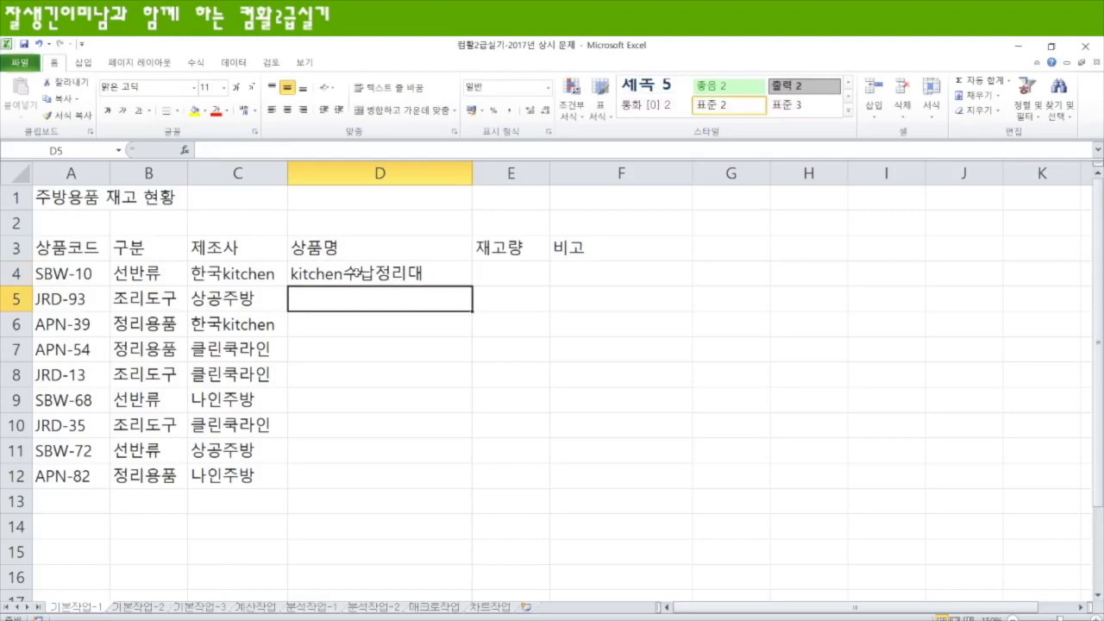
Enter the product names 상공키친6종세트 in D5 and kitchen다용도걸이 in D6
type("상공키친")
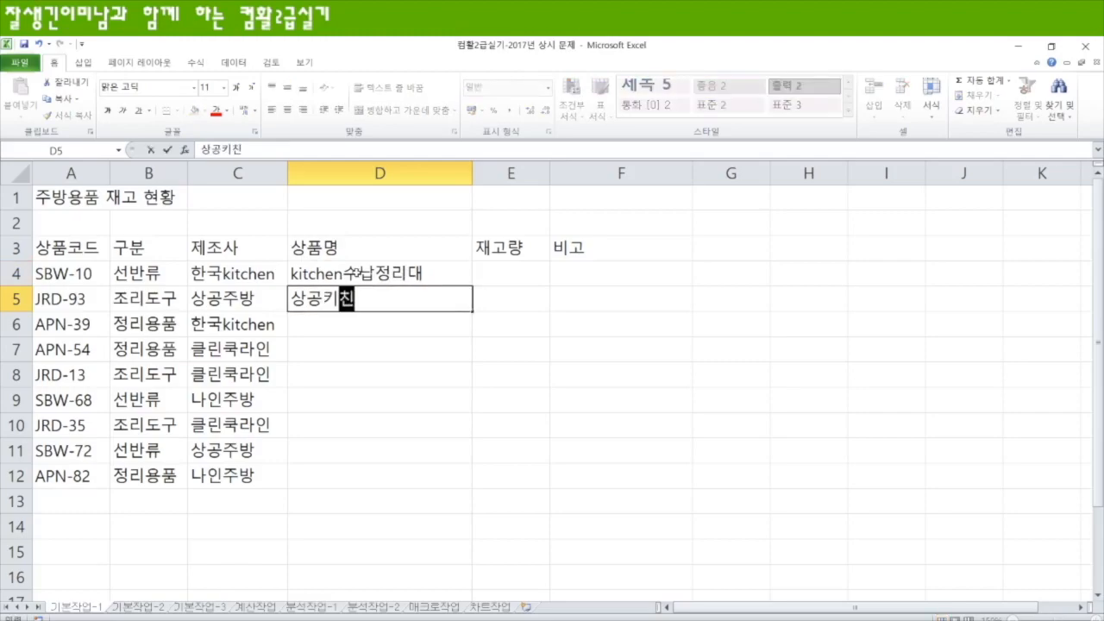
type("6종")
type("세트")
key("Return")
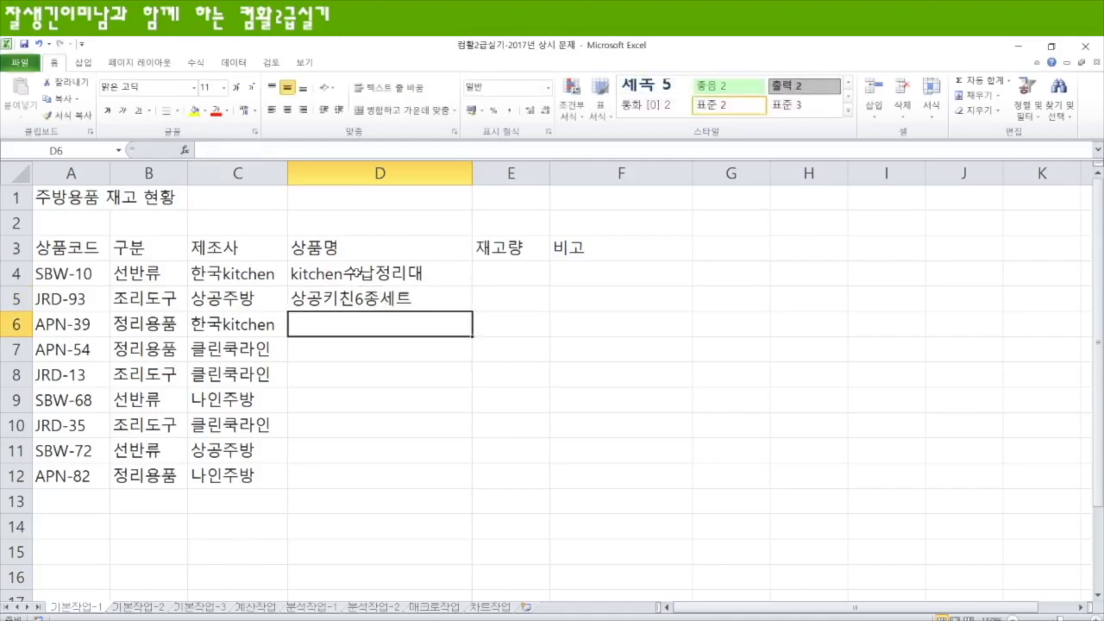
type("kitchen")
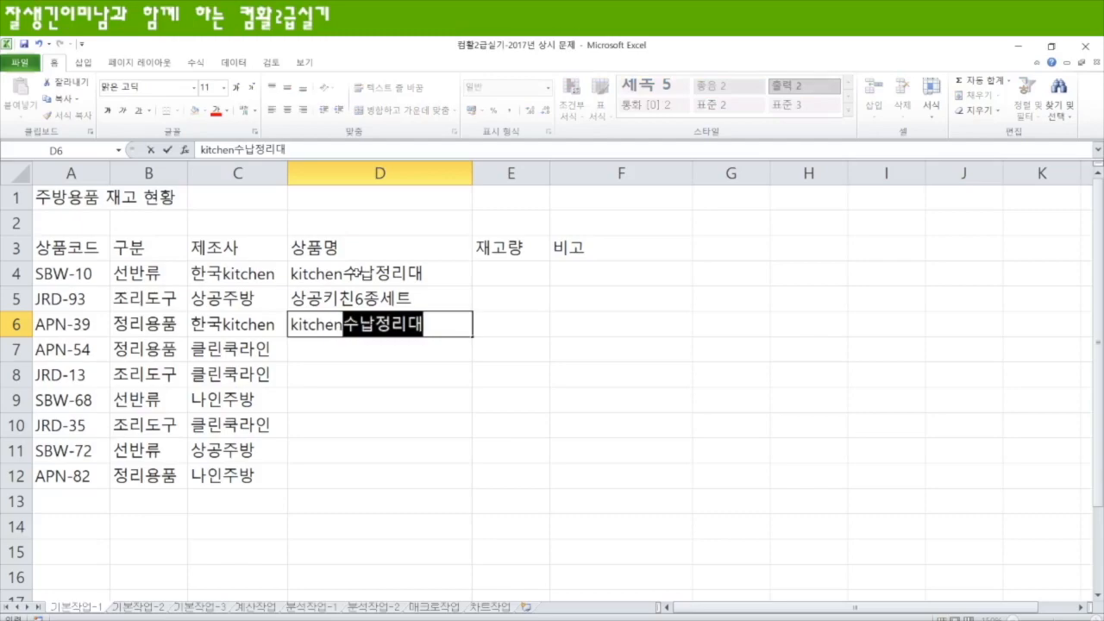
type("다")
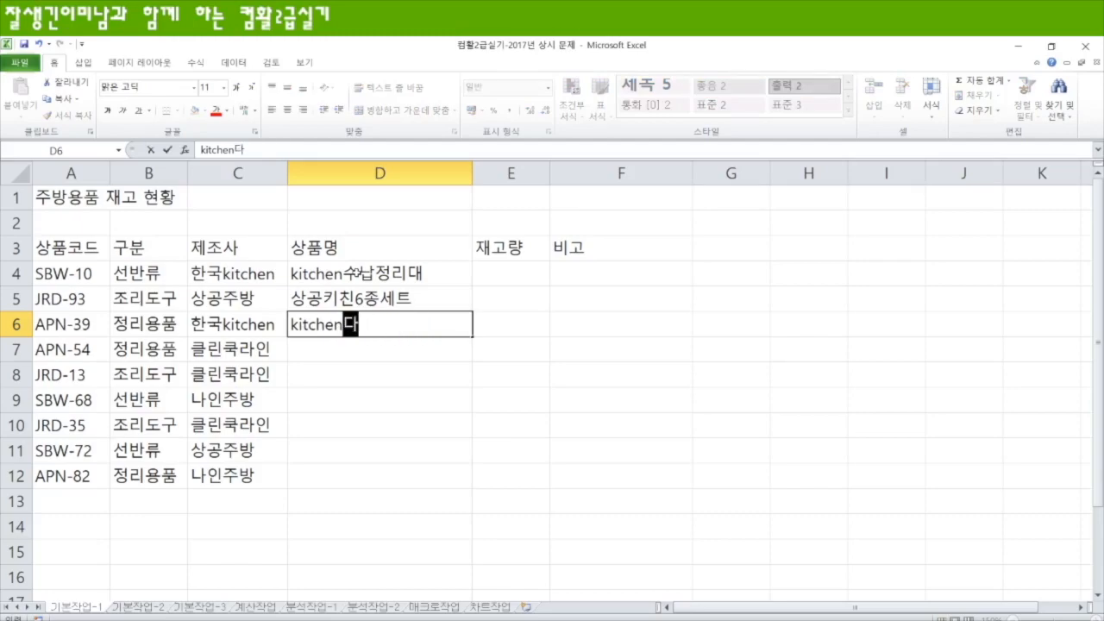
type("용도걸이")
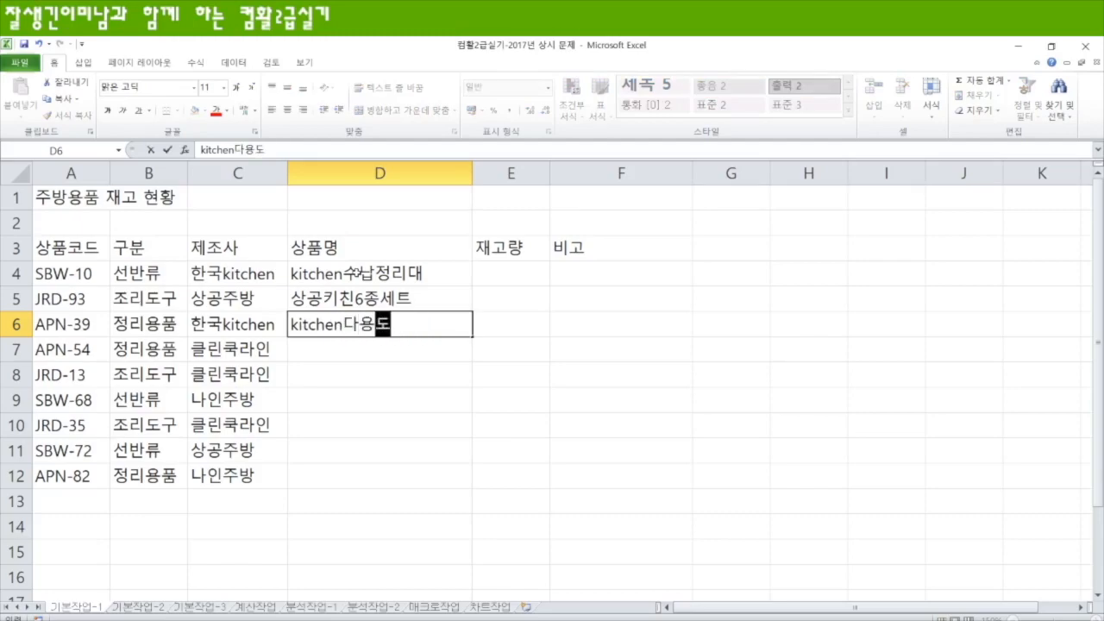
key("Return")
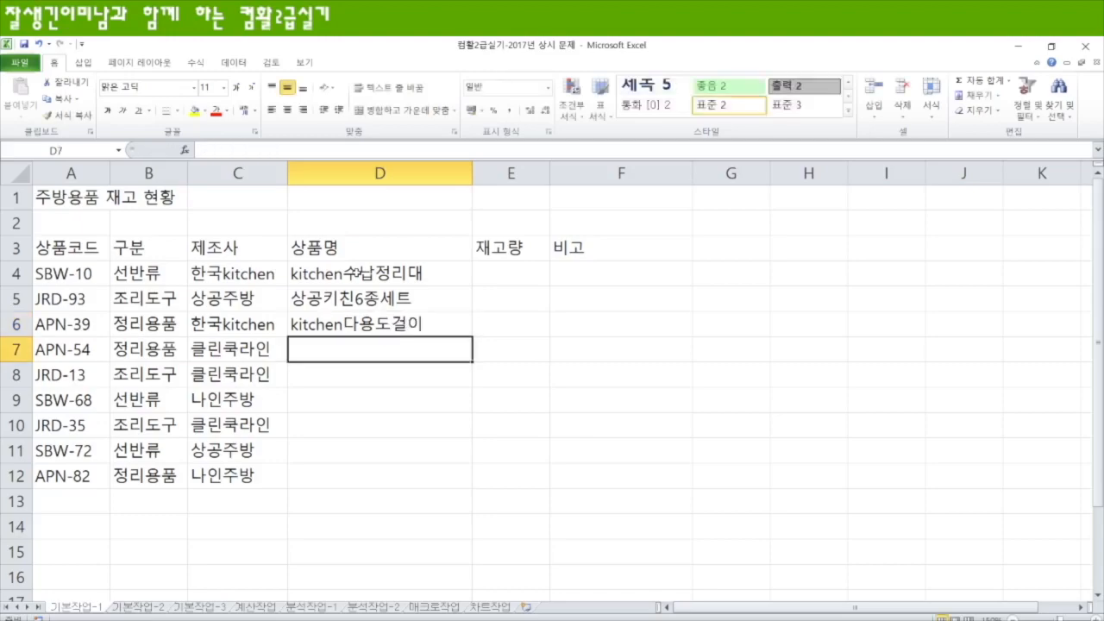
Enter the product name 물이잘빠지는설거지통 in cell D7
type("물이")
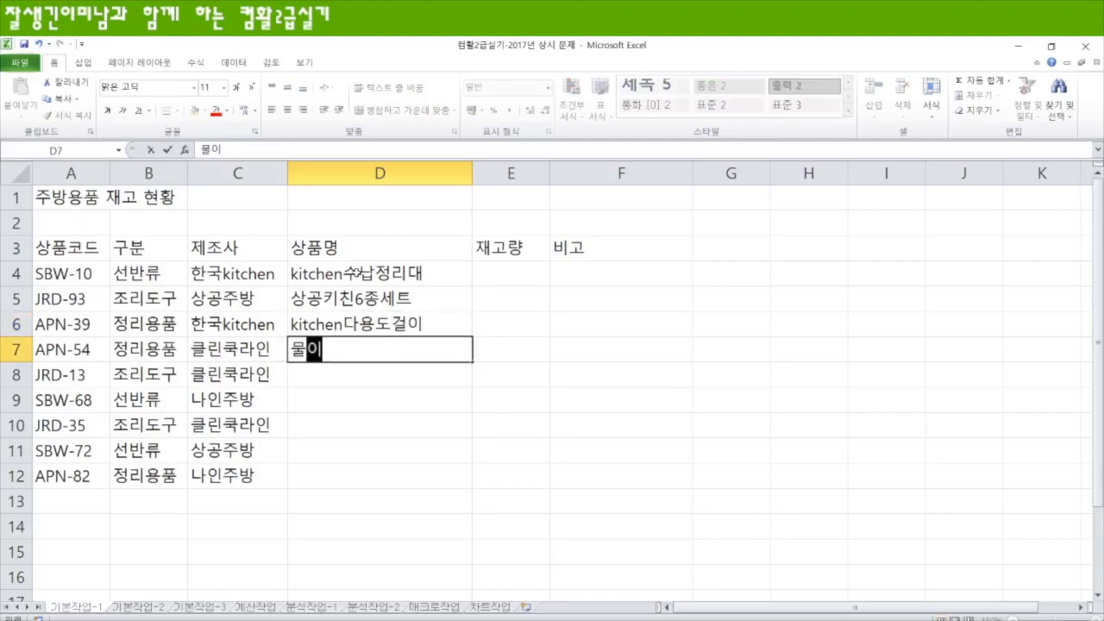
type("ㅉㅏ")
key("BackSpace")
key("BackSpace")
type("잘")
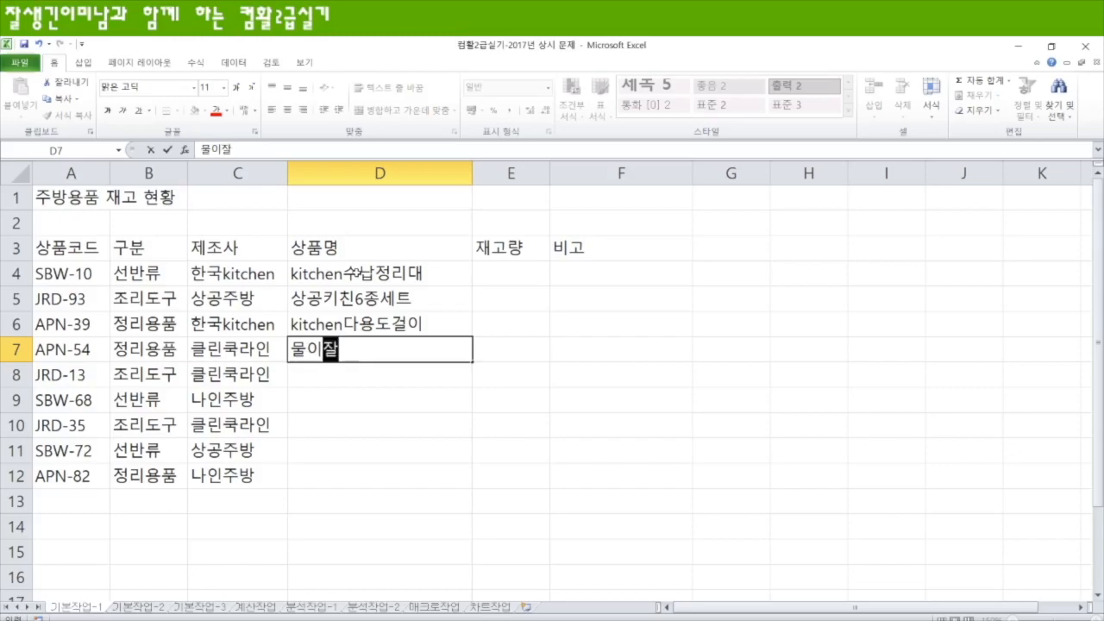
type("빠지는설저")
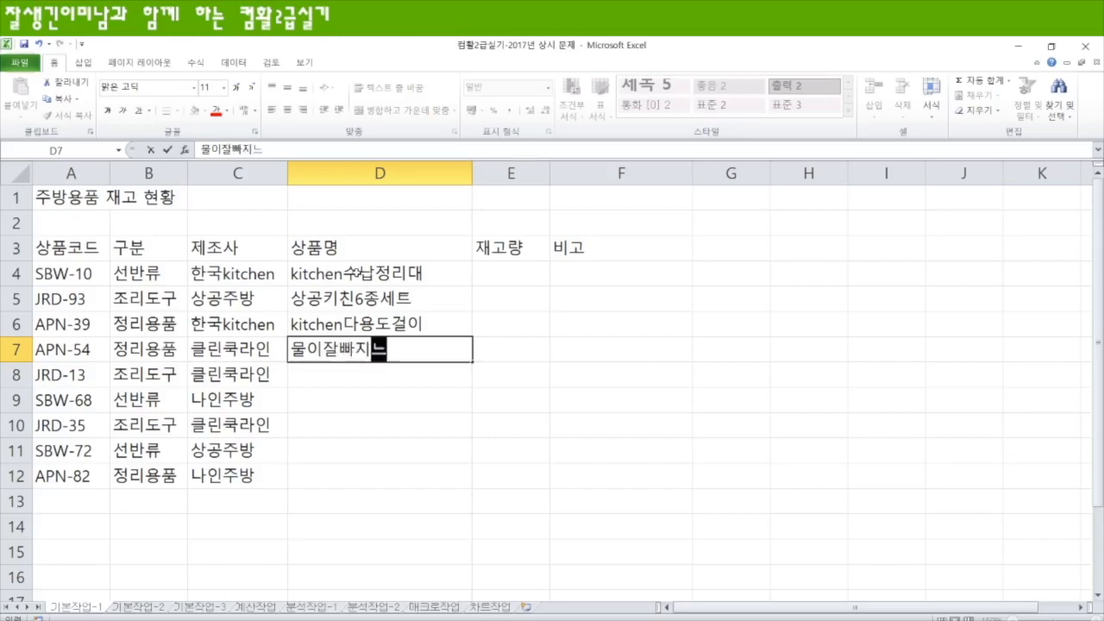
key("BackSpace")
key("BackSpace")
type("거지통")
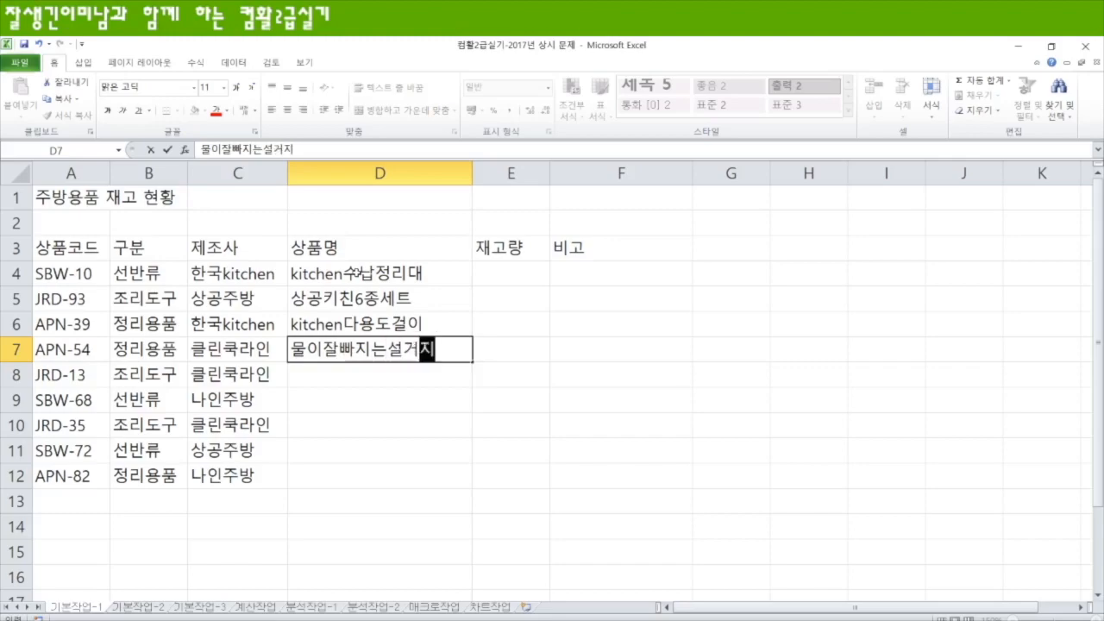
key("Return")
Enter the product names 비비드키친툴세트 in D8 and 요모조모정리수납장 in D9
type("비비드키치")
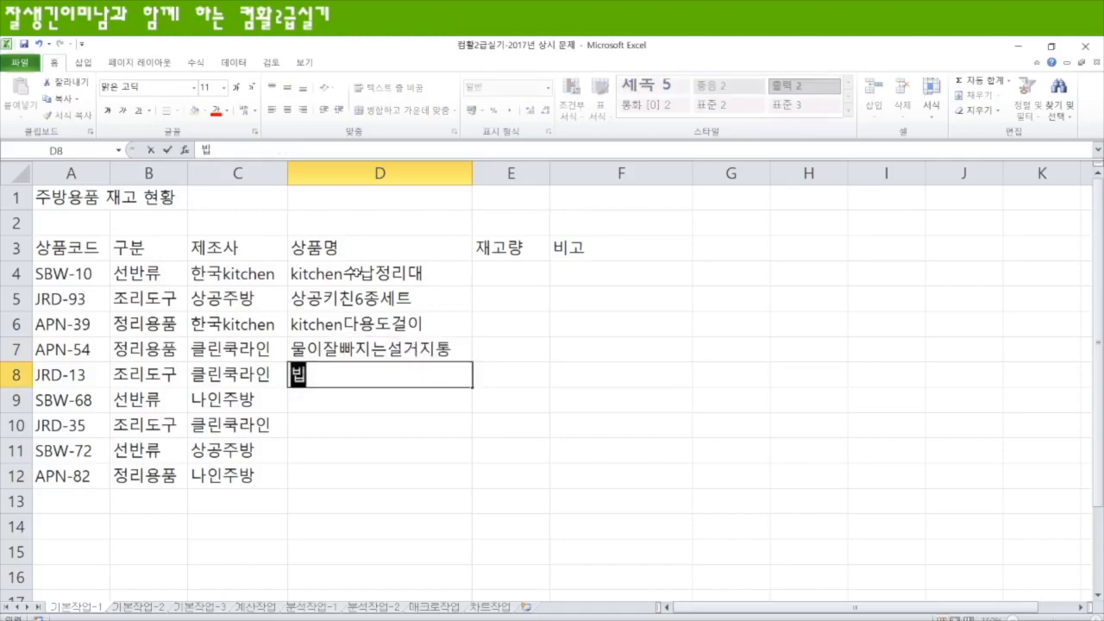
type("ㄴ톨")
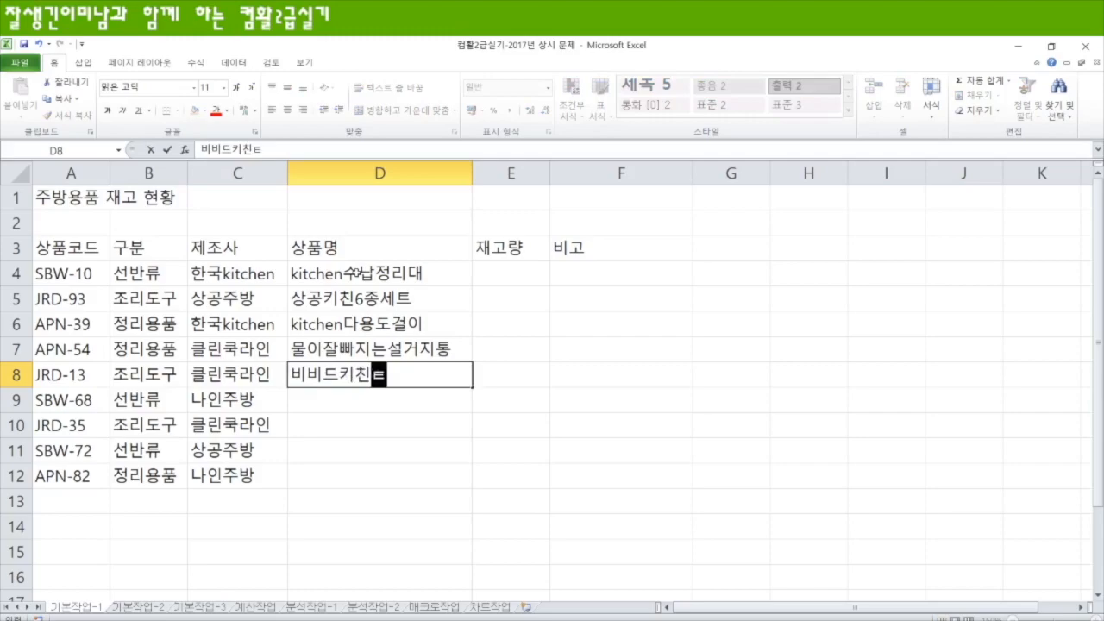
type("세트")
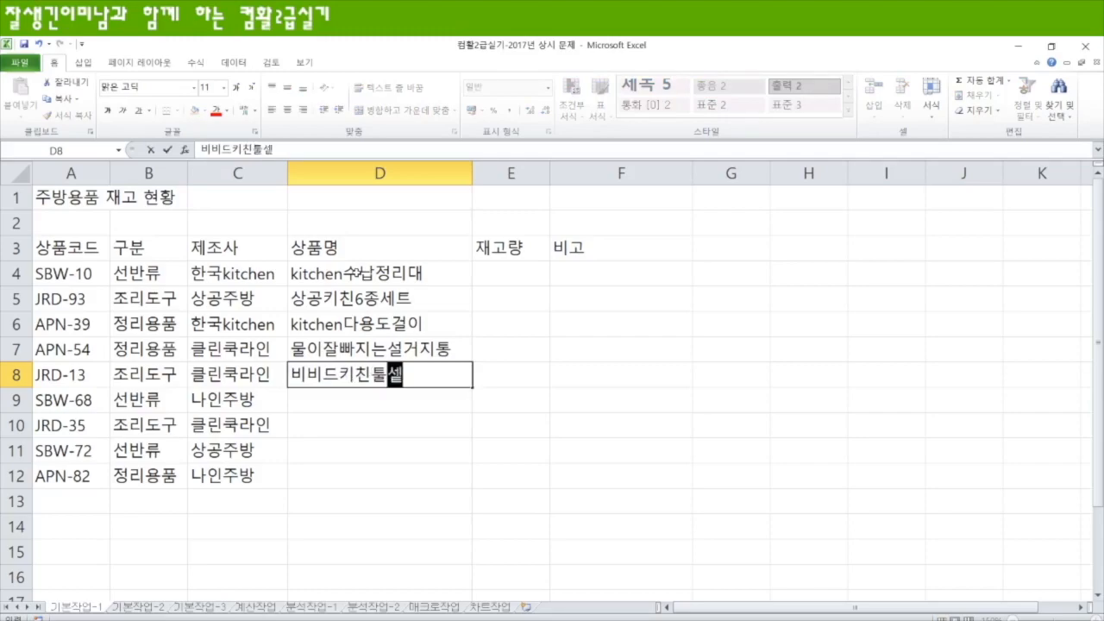
key("Return")
type("요모조모정리수납장")
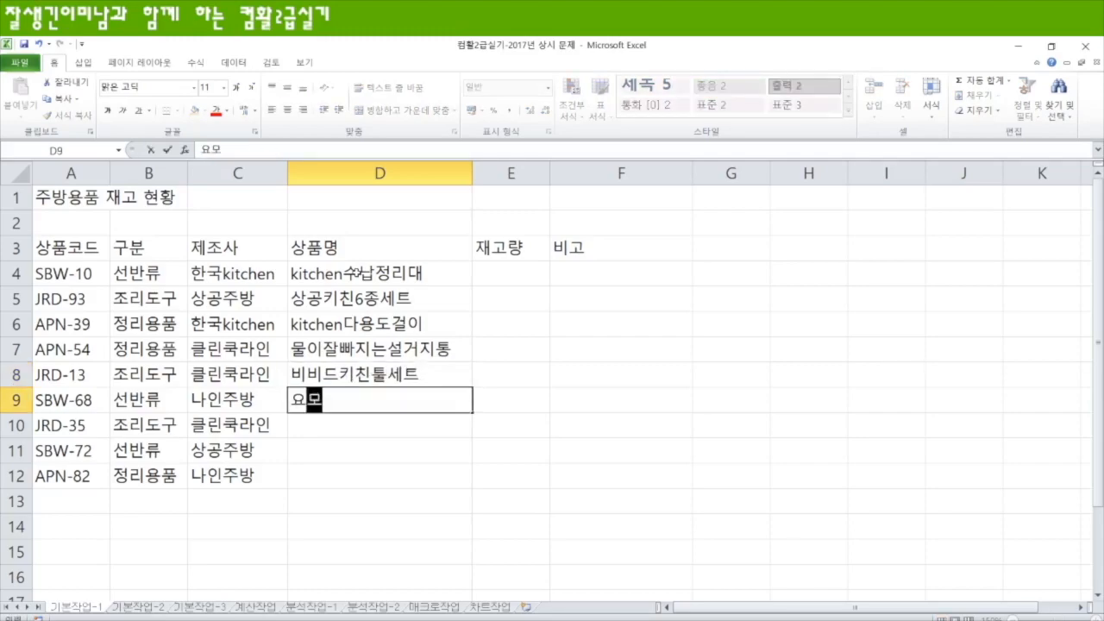
key("Return")
Enter the product names 프리미엄조리도구, 상공다용도주방선반 and 릴에이칸칸정리함 in cells D10 to D12
type("프리미엄조리도구")
key("Return")
type("상공다용도주방선방")
key("Return")
key("Up")
type("상공다용도주방선반")
key("Return")
type("릴에이칸칸정리함")
Enter the stock quantities 102 in E4 and 35 in E5
left_click(515, 275)
type("102")
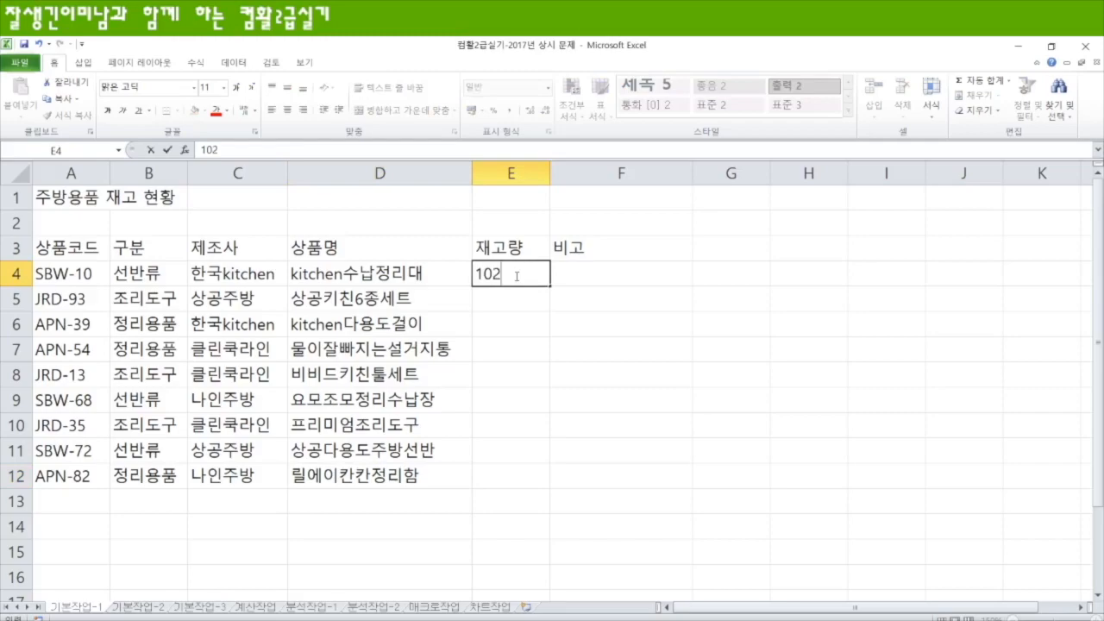
key("Return")
type("35")
key("Return")
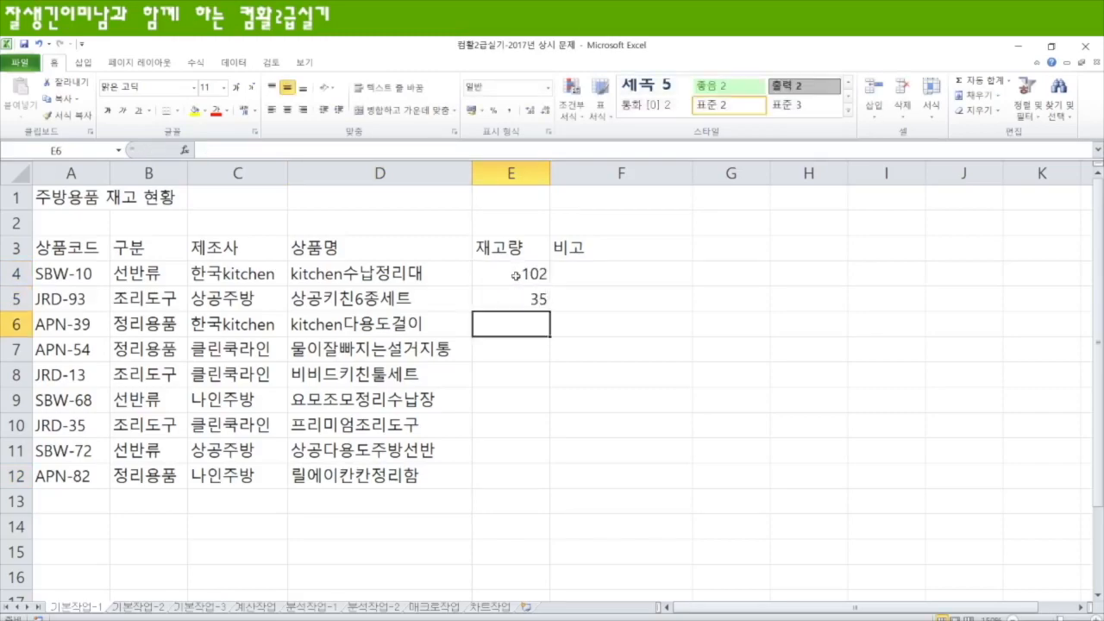
Enter the stock quantities 64, 152, 102 and 48 in cells E6 to E9
type("64")
key("Return")
type("152")
key("Return")
type("102")
key("Return")
type("48")
key("Return")
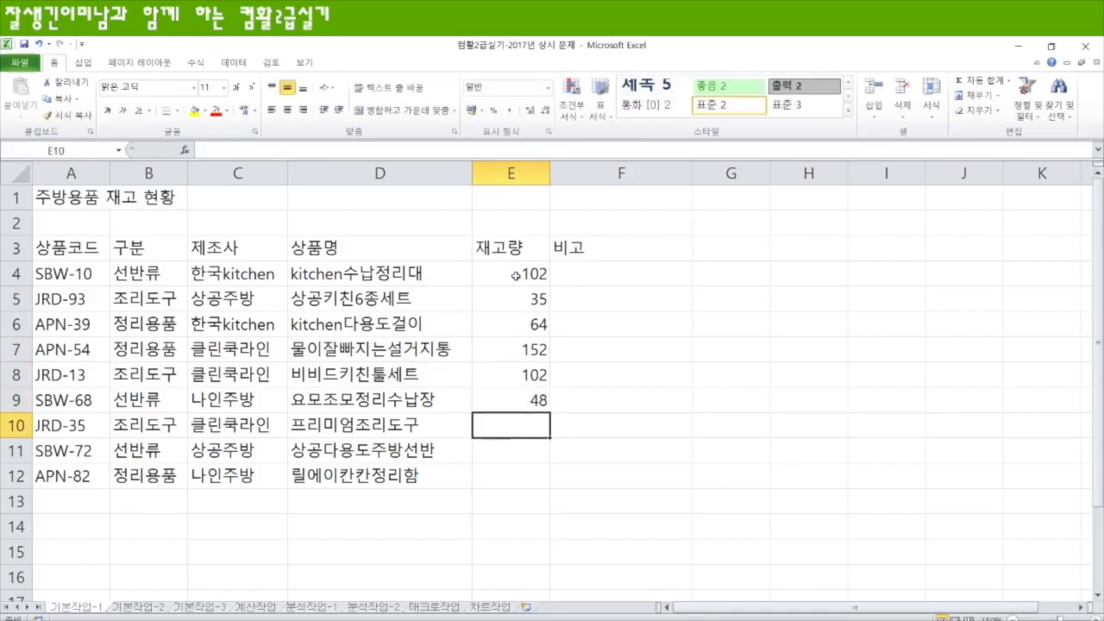
Enter the stock quantities 68, 89 and 56 in cells E10 to E12
type("68")
key("Return")
type("89")
key("Return")
type("56")
key("Return")
Enter the remarks 다음주 주문 요청 in F4 and 이번주 주문 요청 in F5
left_click(631, 278)
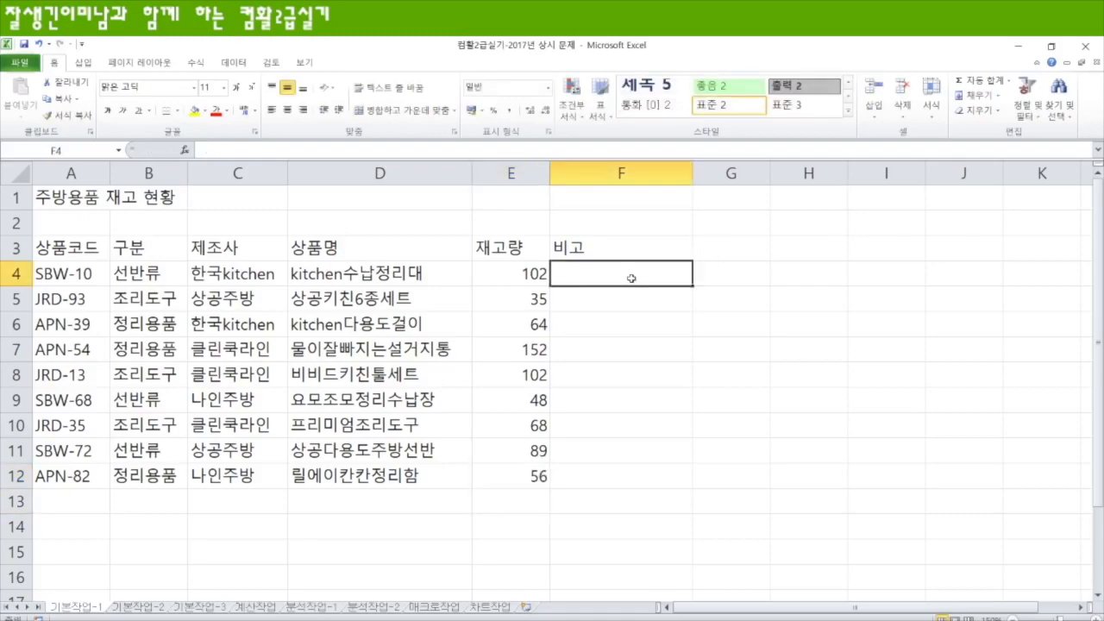
type("다음주 ")
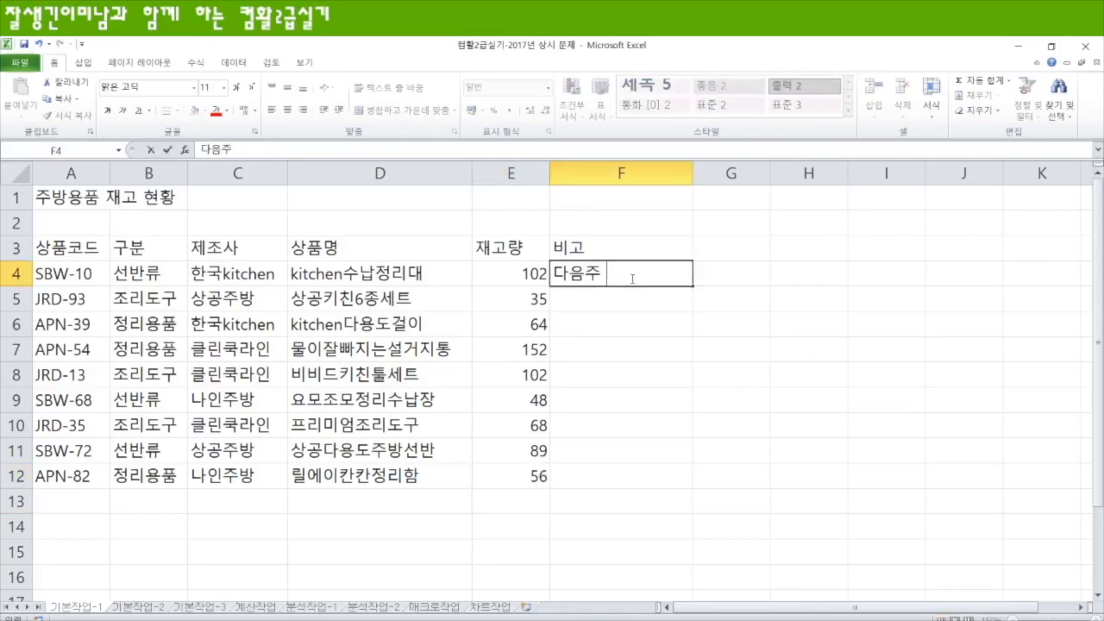
type("줌문 요청")
key("Return")
type("이버ㄴ주 주문 ")
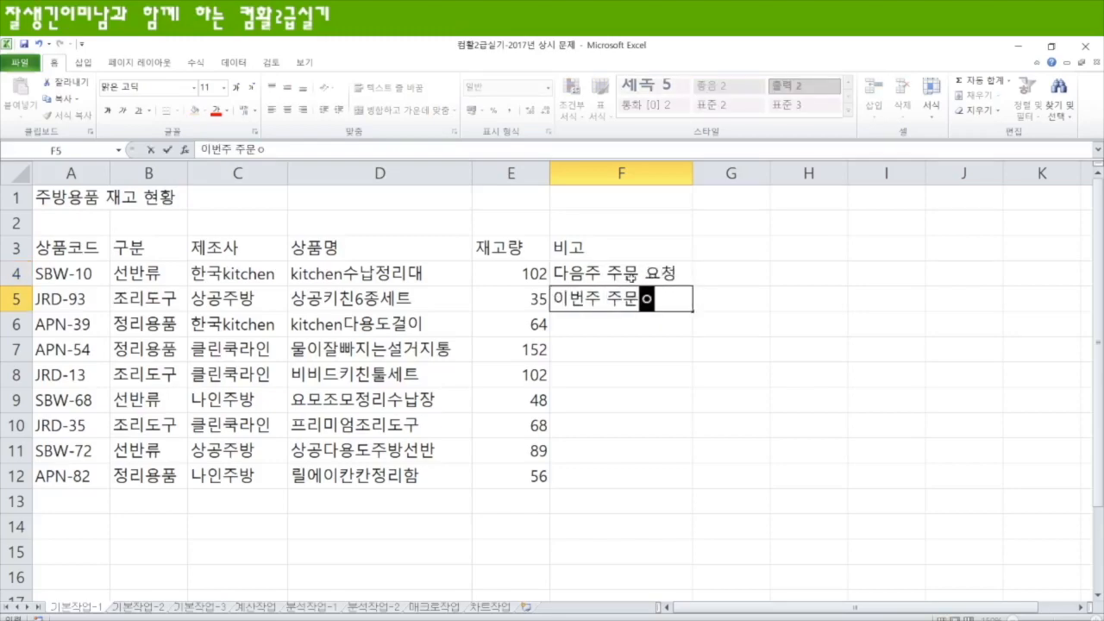
type("요청")
key("Return")
Enter the remarks 이번주 주문 요청 in F6 and 다음주 주문 요청 in F7 and F8
type("이")
key("Return")
type("다")
key("Return")
type("다")
key("Return")
Enter the remarks 이번주 주문 요청 in F9, F10 and F12, and 다음주 주문 요청 in F11
type("이")
key("Return")
type("이")
key("Return")
type("다")
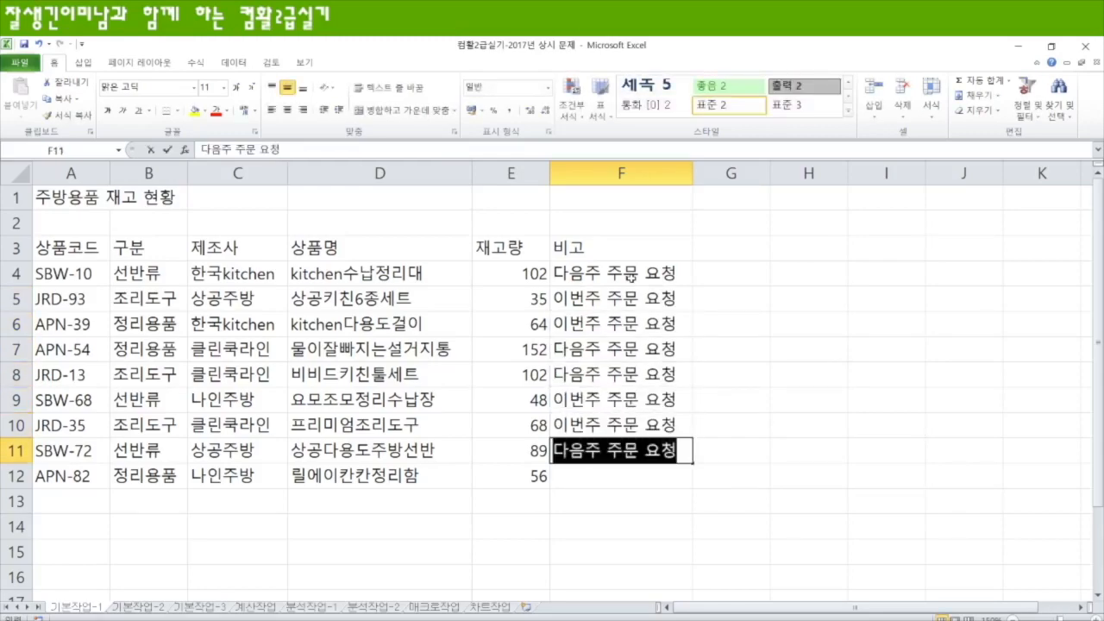
key("Return")
type("이번주 주문 요청")
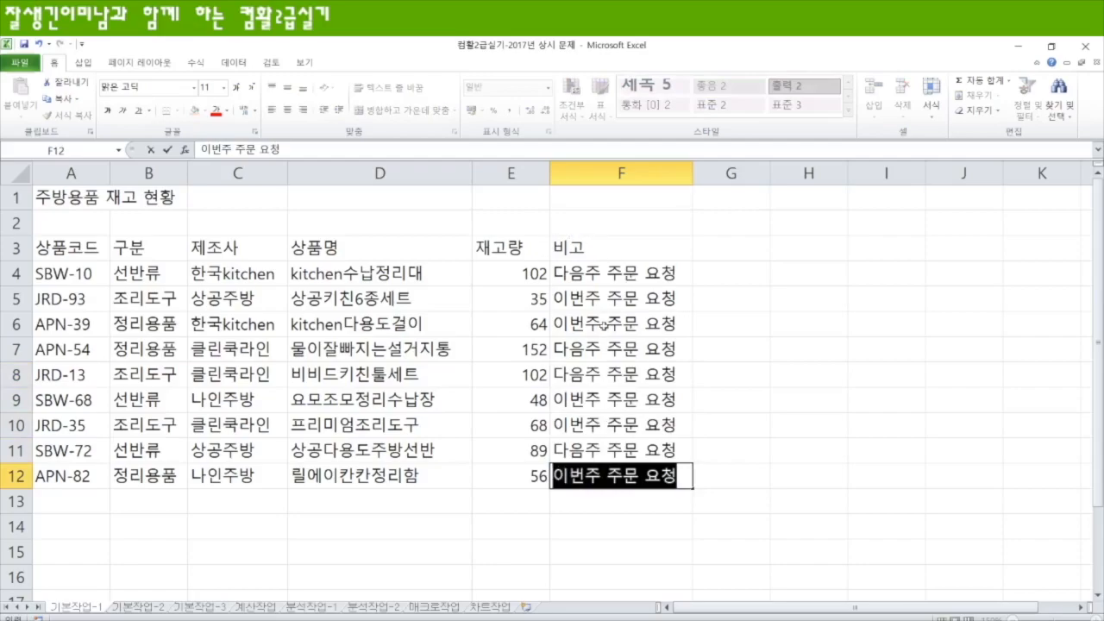
left_click(318, 499)
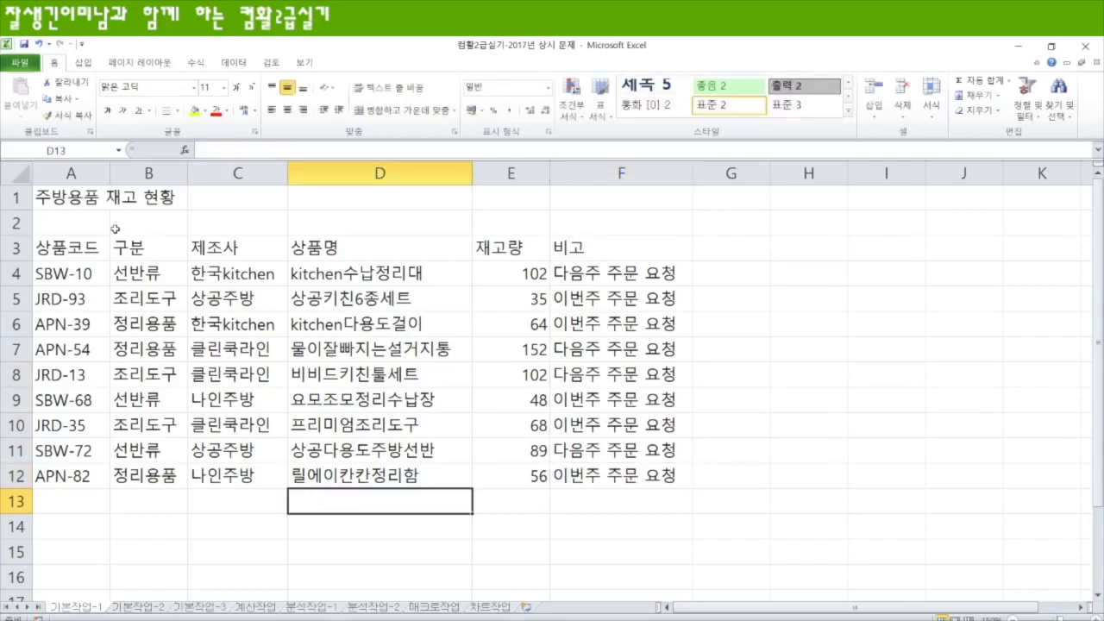
left_click_drag(81, 253, 615, 477)
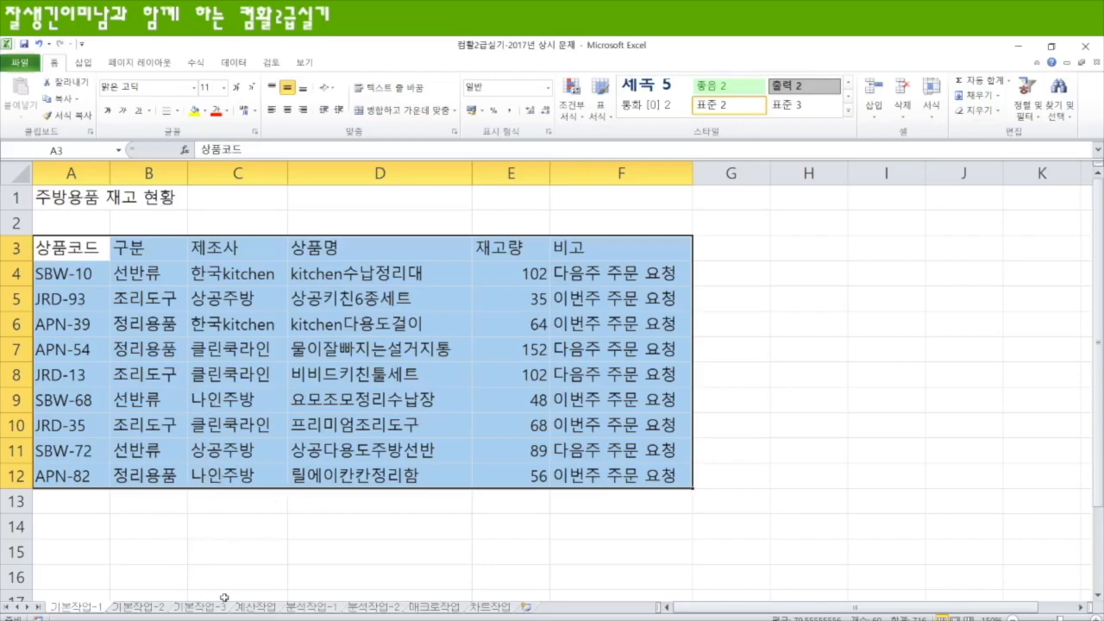
Switch to the 기본작업-2 sheet containing the 국가별 과일 수출현황 table
left_click(151, 609)
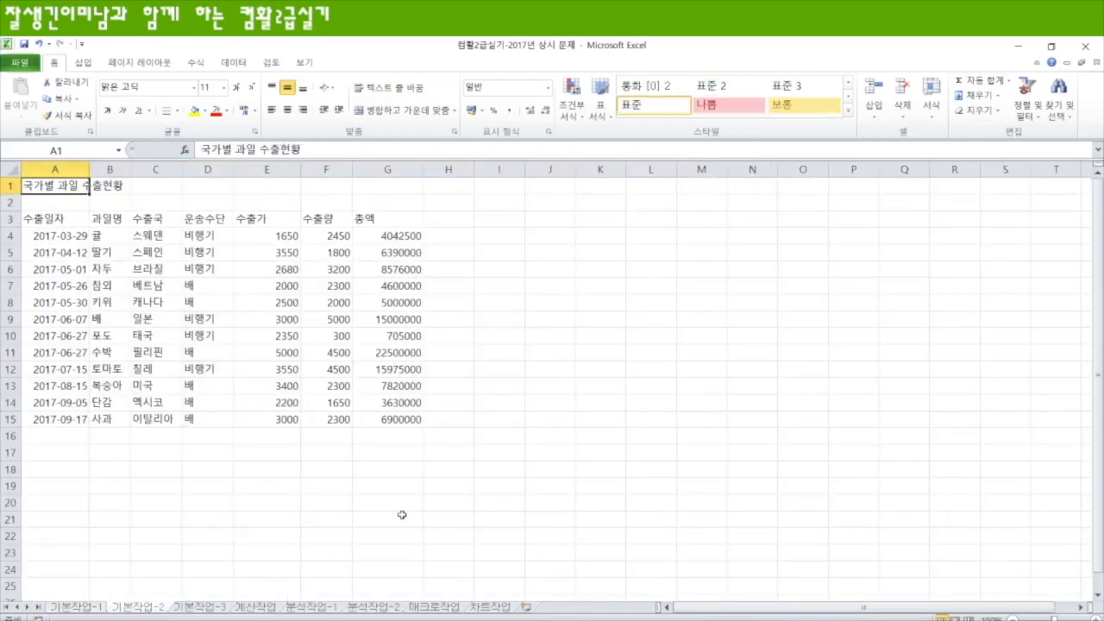
scroll(552, 380, "up", 2)
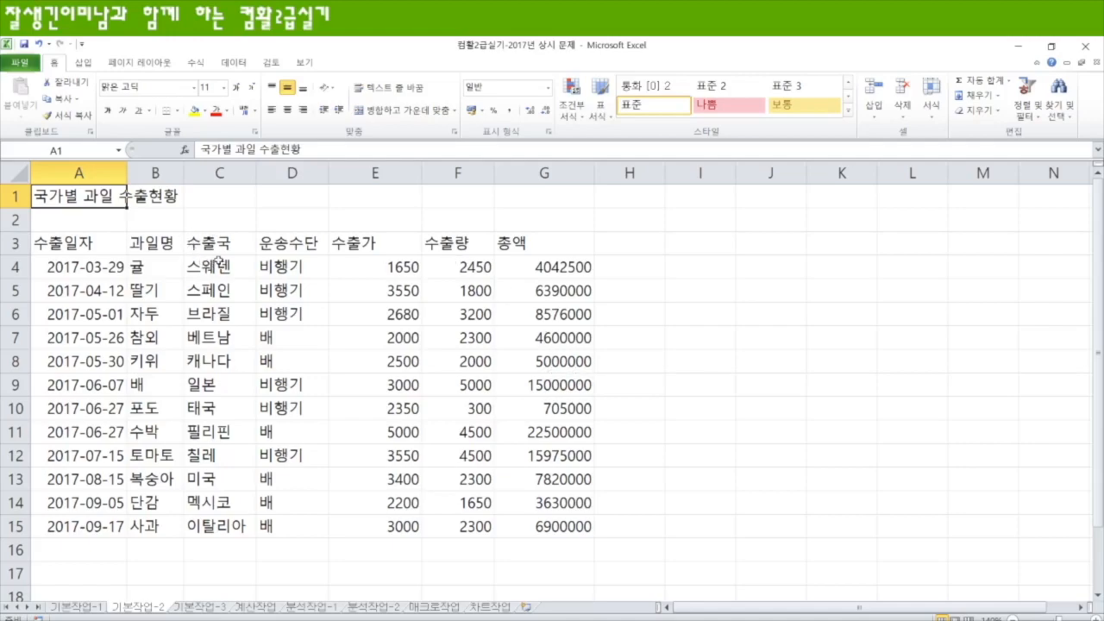
Try merging and centering the header cells A3:G3, and undo the merge
left_click_drag(97, 244, 592, 248)
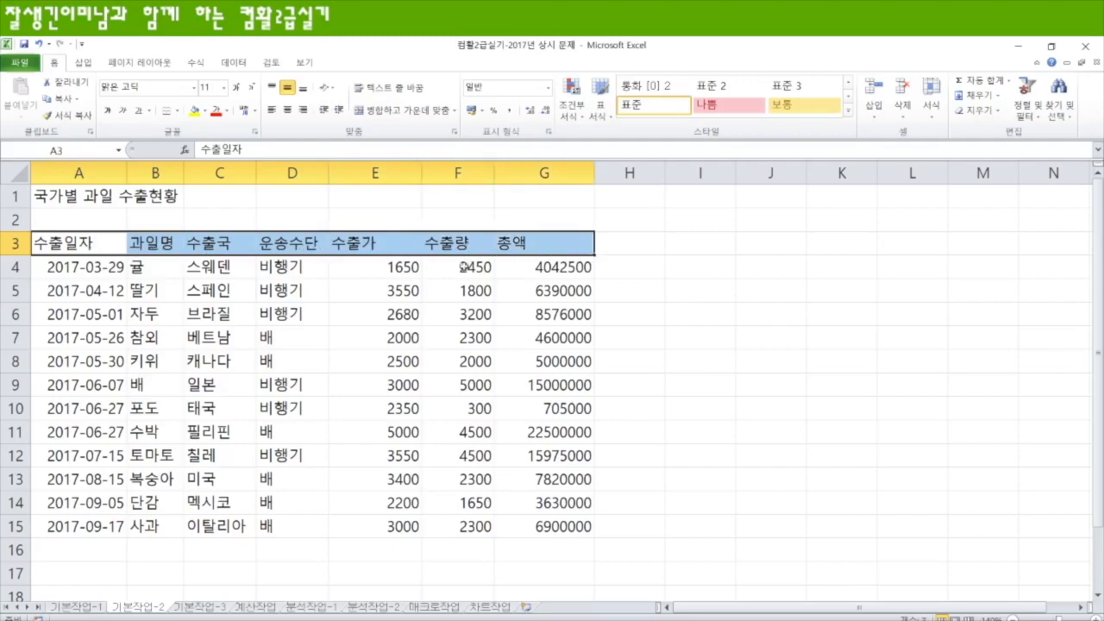
left_click(411, 110)
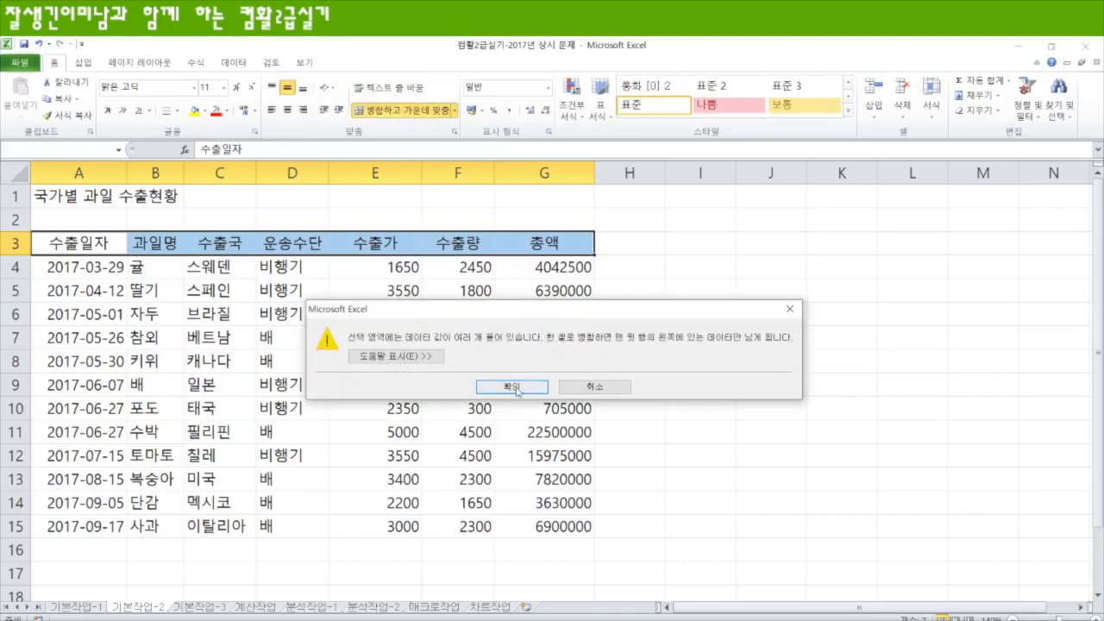
left_click(511, 385)
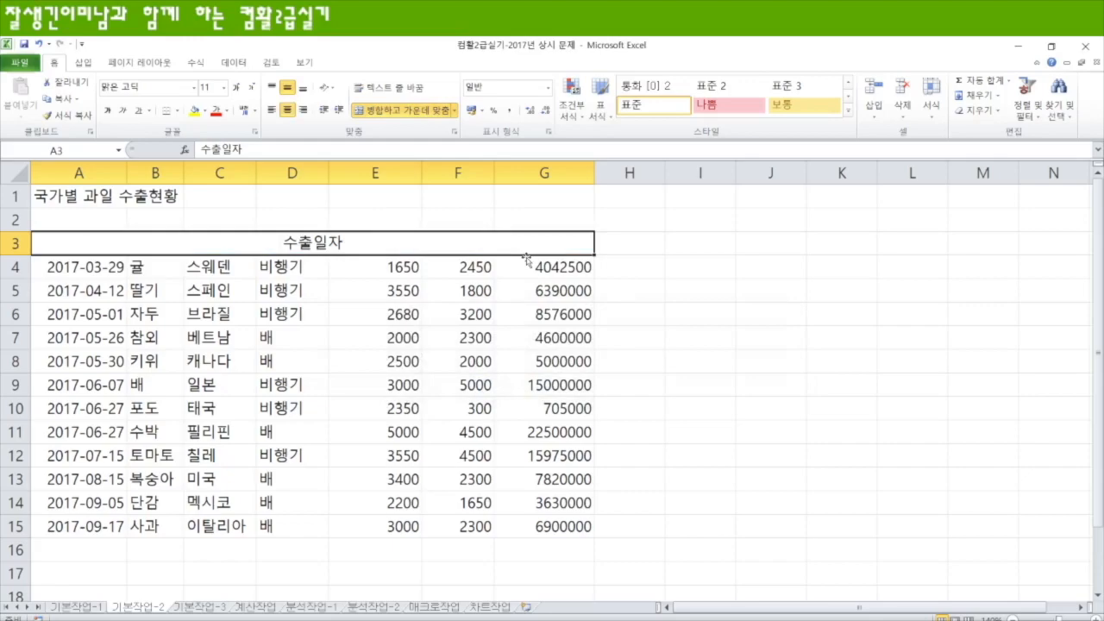
key("ctrl+z")
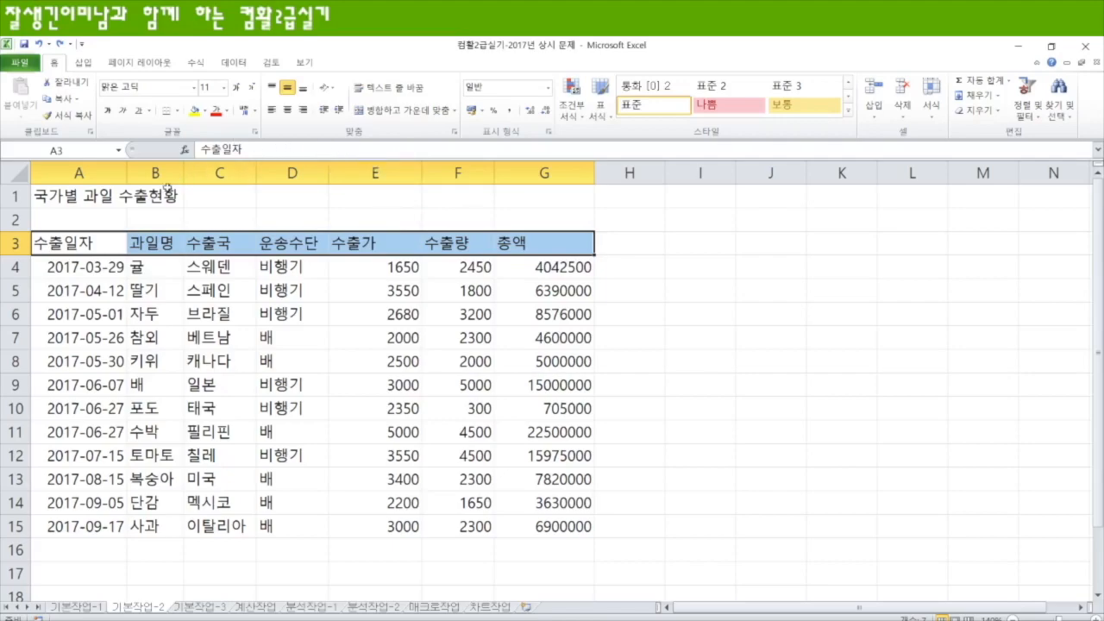
Merge and center the title 국가별 과일 수출현황 across cells A1:G1
left_click(95, 198)
left_click_drag(127, 198, 520, 194)
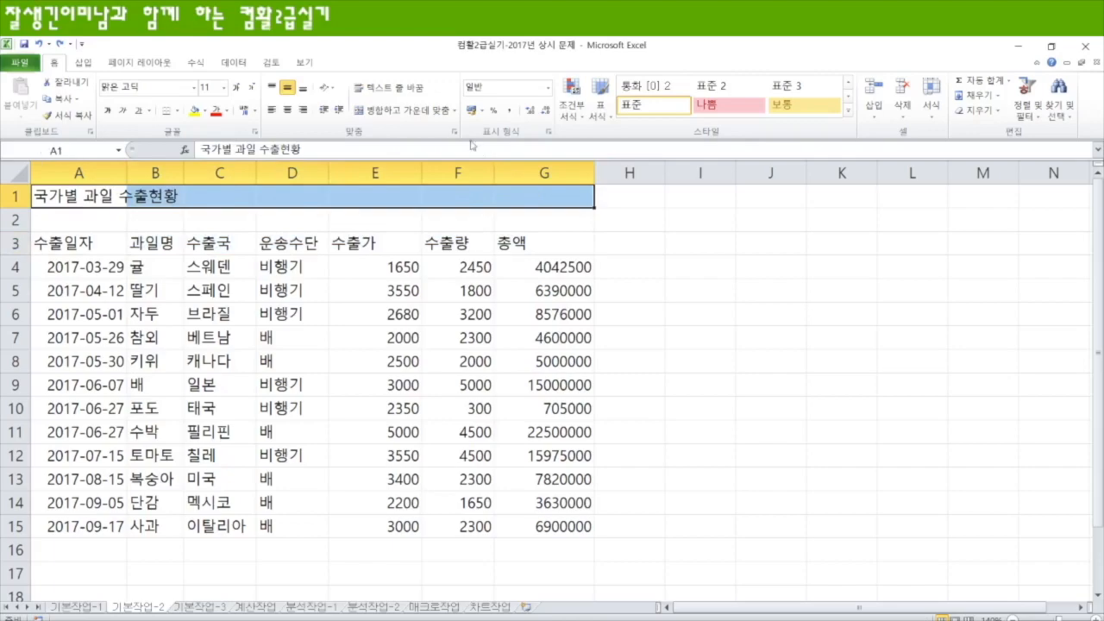
left_click(402, 110)
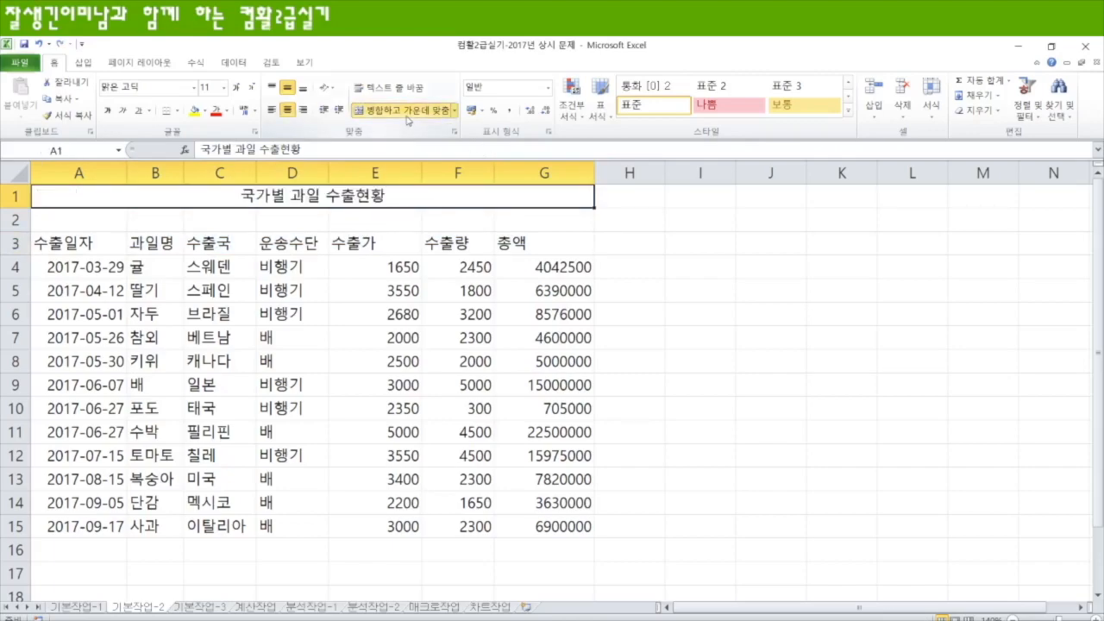
Set the font of the title 국가별 과일 수출현황 to 굴림체 at size 20
left_click(170, 86)
type("ㄱ")
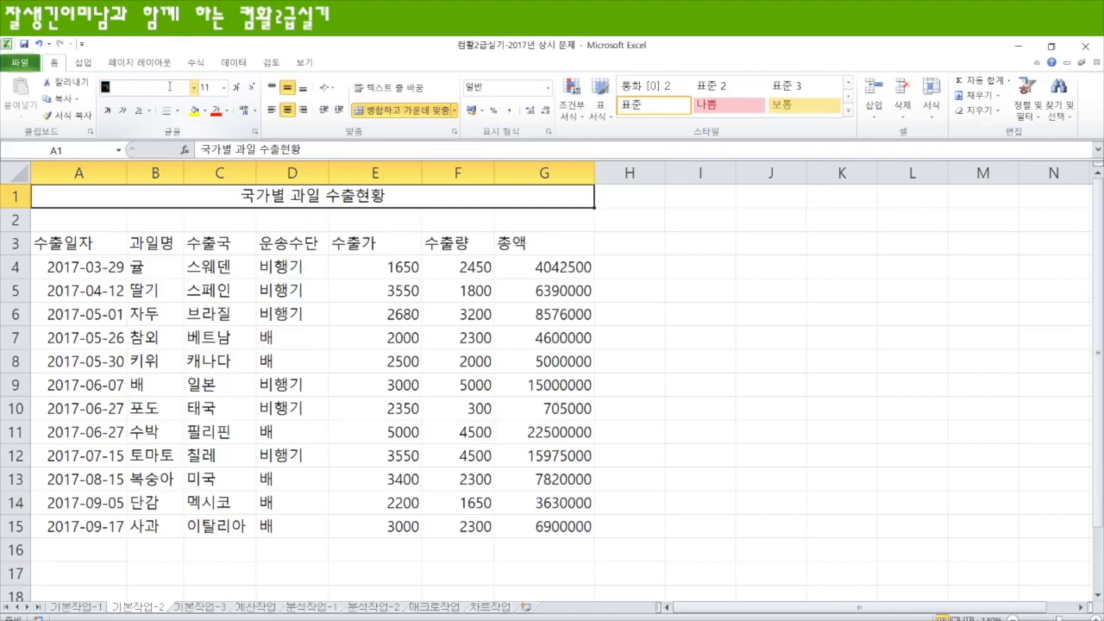
type("굴림체")
key("Return")
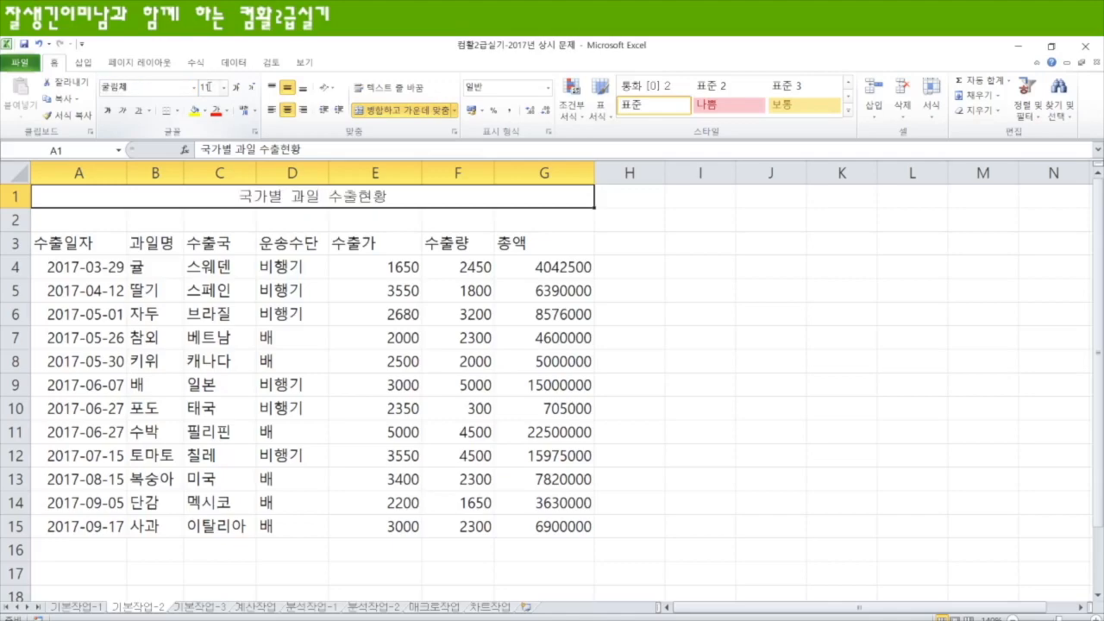
left_click(204, 87)
type("20")
key("Return")
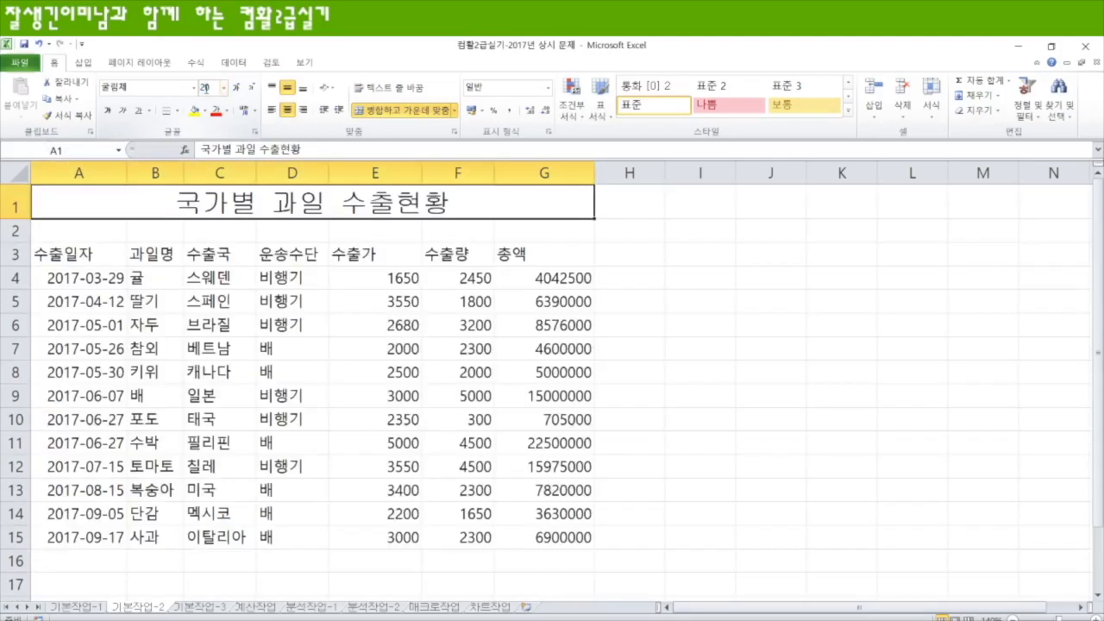
Make the title in A1 bold and color its text standard blue
left_click(107, 111)
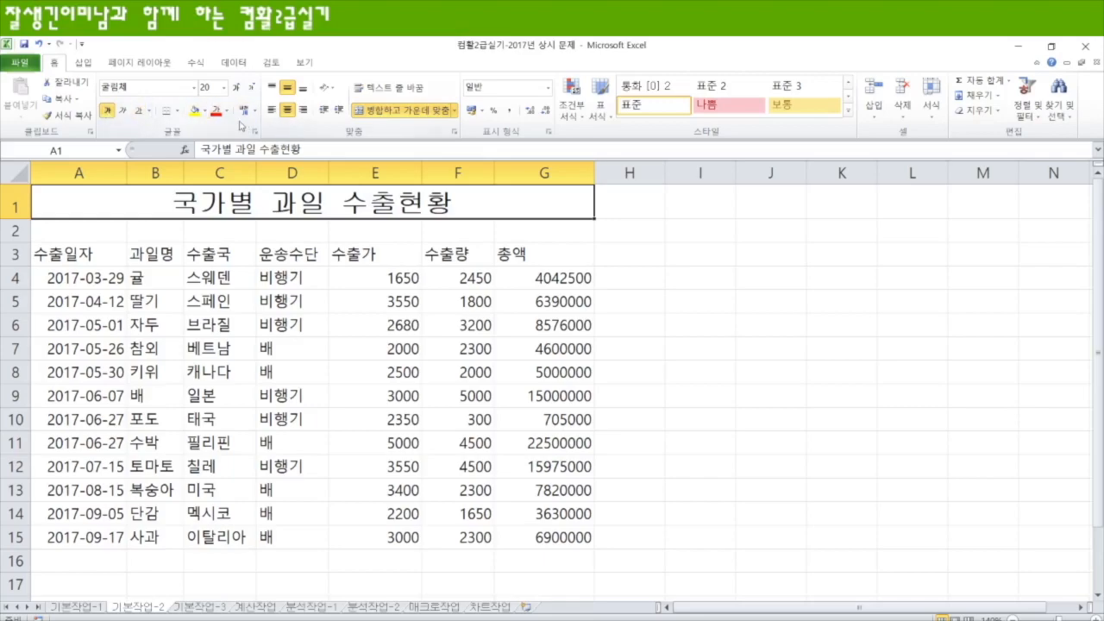
left_click(227, 112)
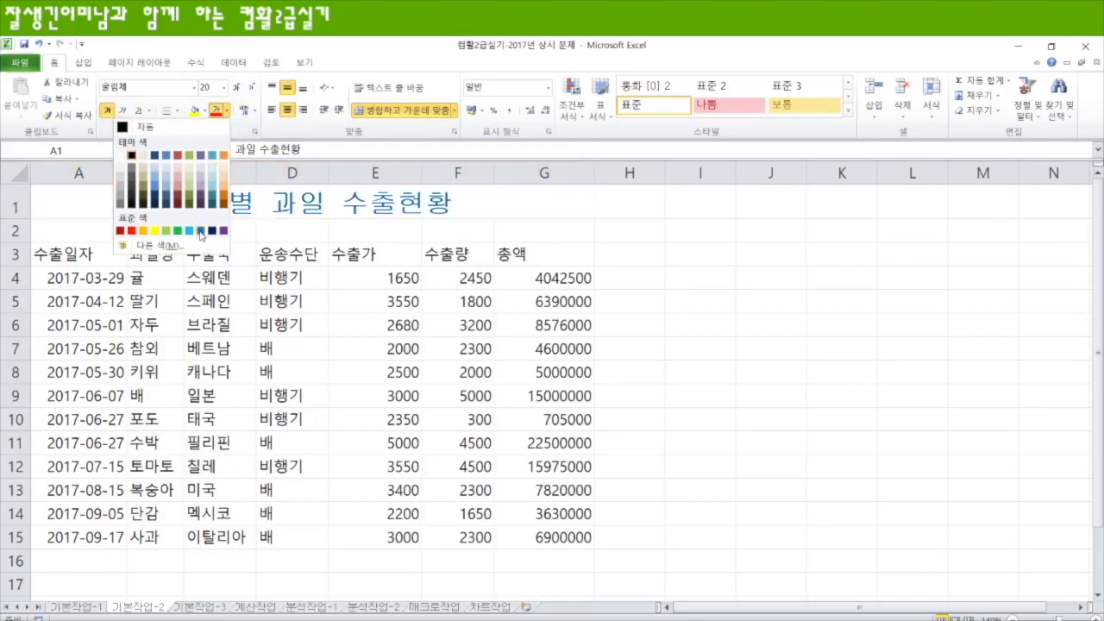
left_click(200, 231)
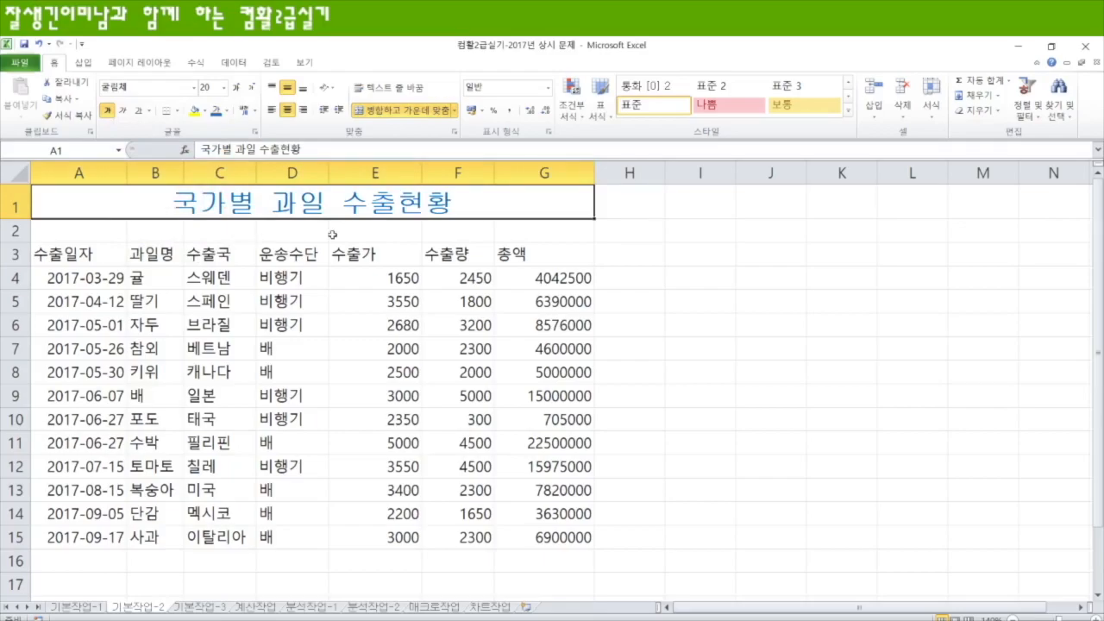
Convert the header 총액 in G3 to the Hanja 總額
double_click(535, 256)
double_click(535, 256)
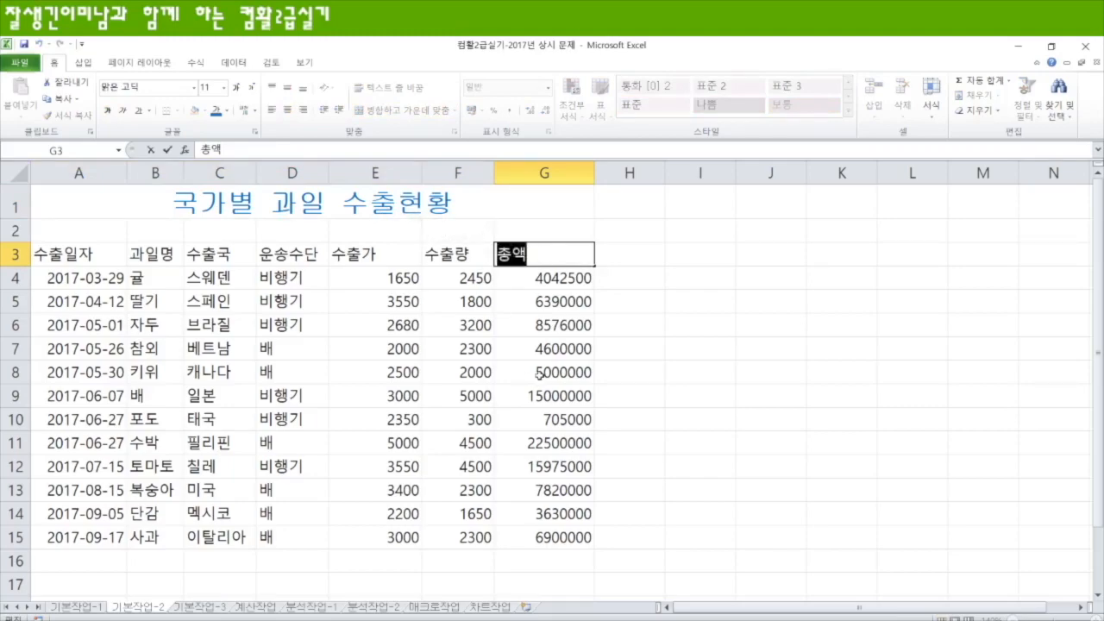
key("Hangul_Hanja")
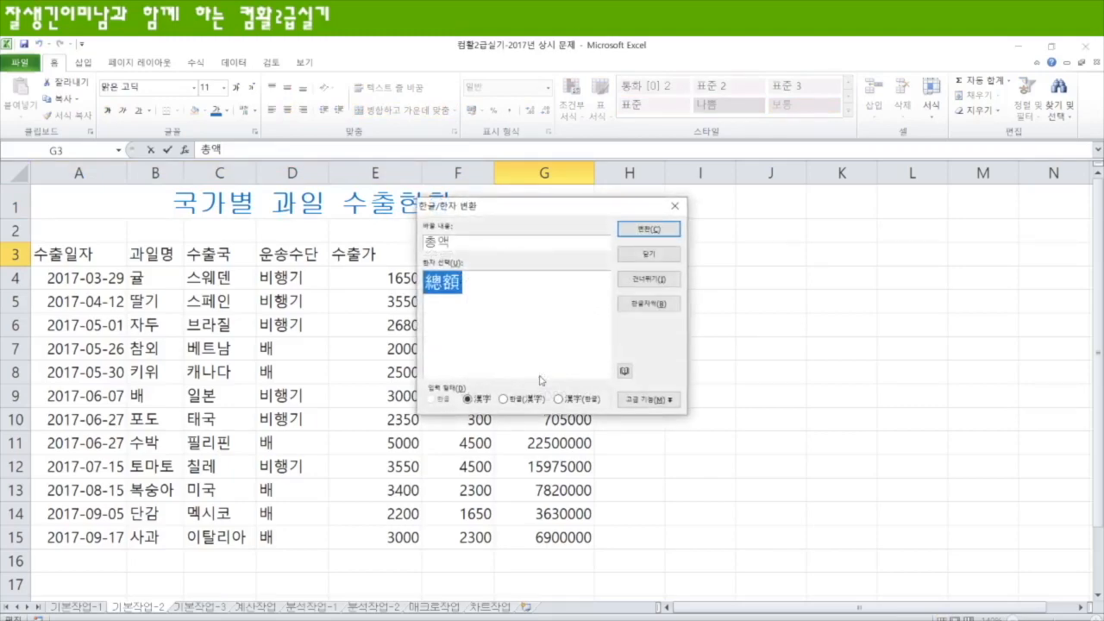
left_click(645, 229)
key("Return")
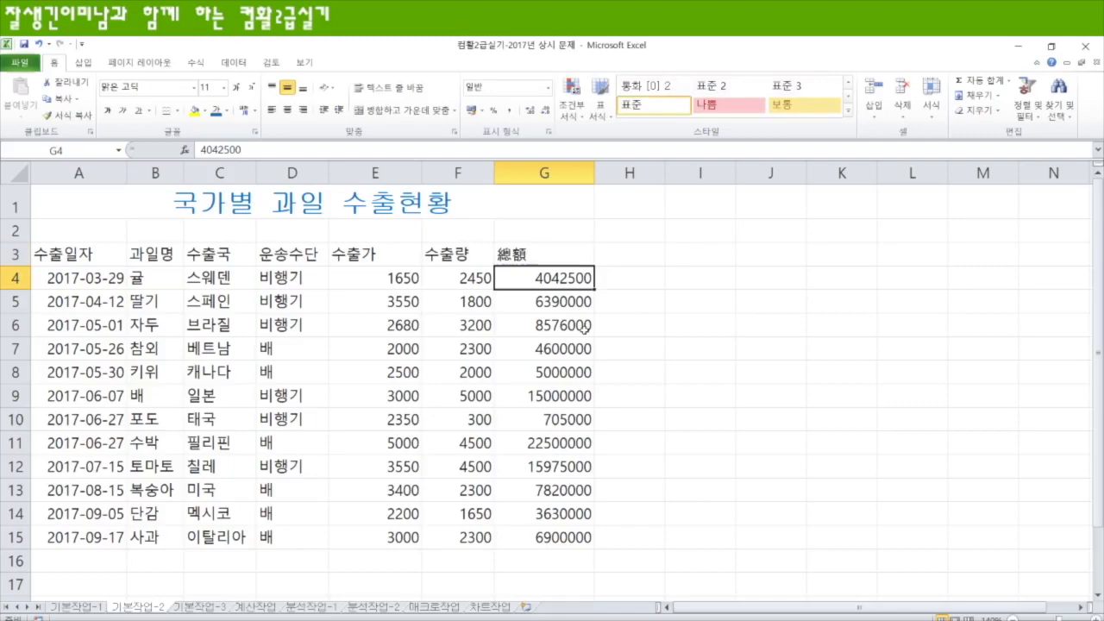
Apply the comma style to the export quantities in F4:F15
left_click_drag(454, 276, 474, 533)
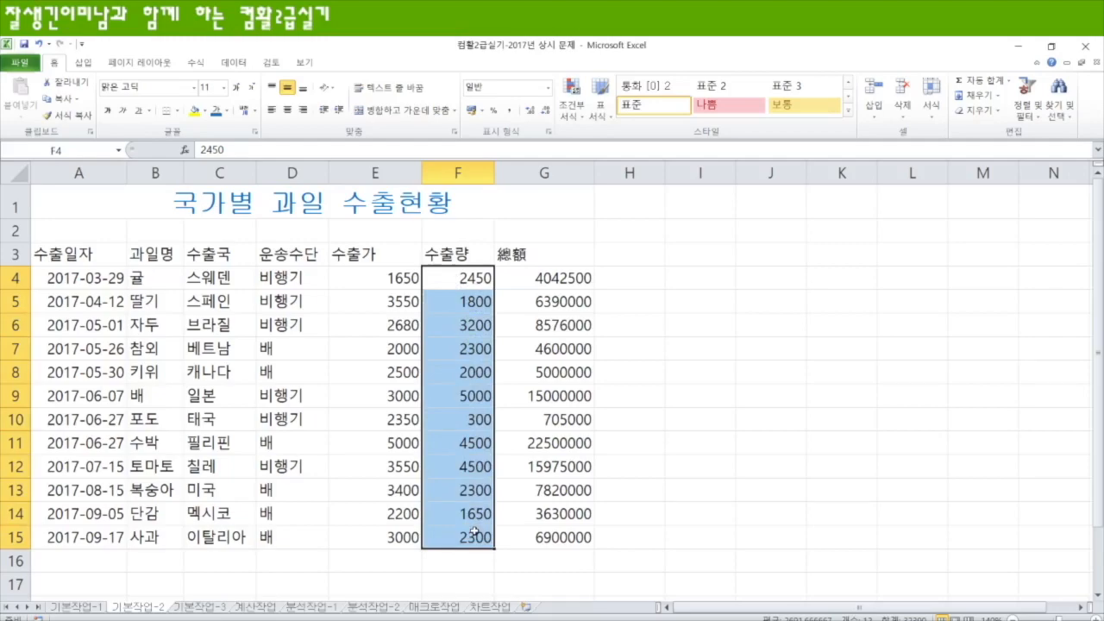
left_click(510, 111)
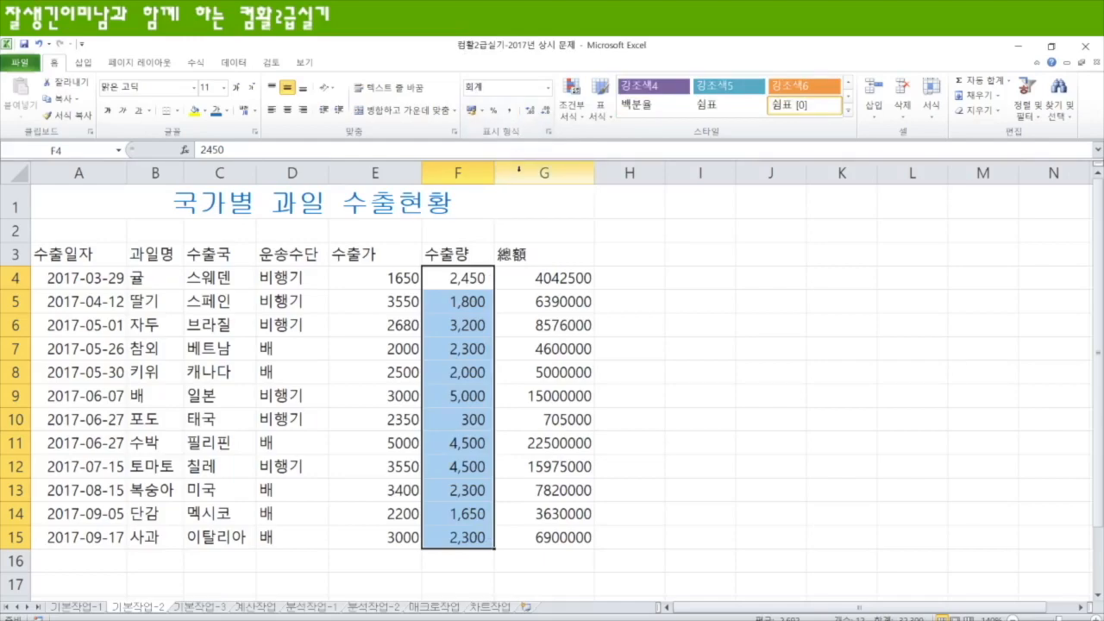
Apply a custom number format with thousands separators and the suffix 원 to E4:E15 and G4:G15
left_click_drag(365, 278, 381, 537)
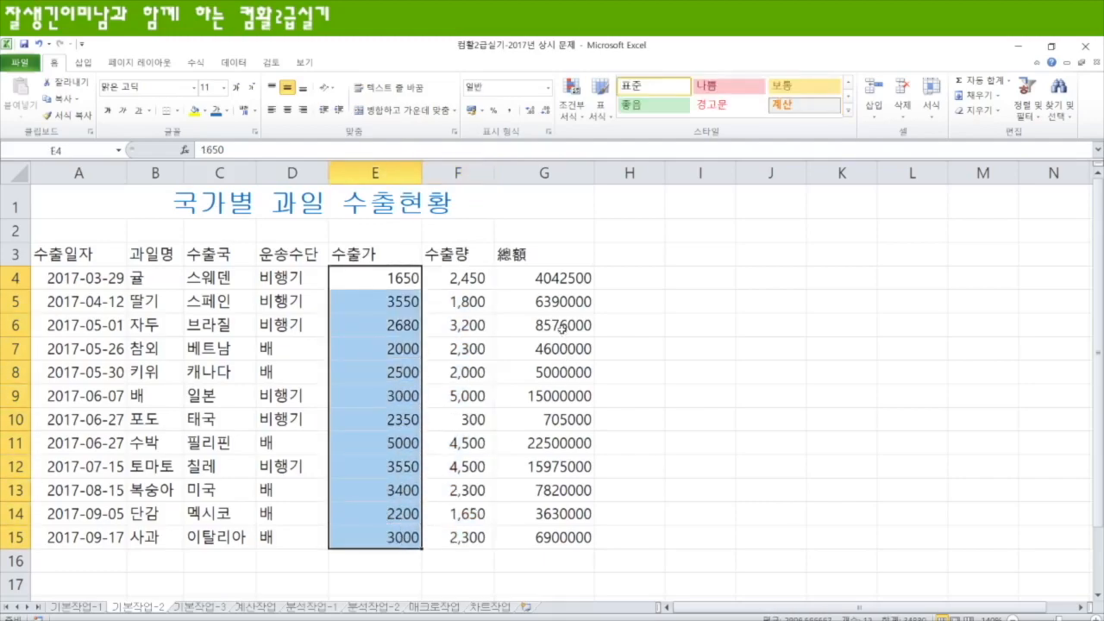
left_click_drag(553, 278, 563, 531)
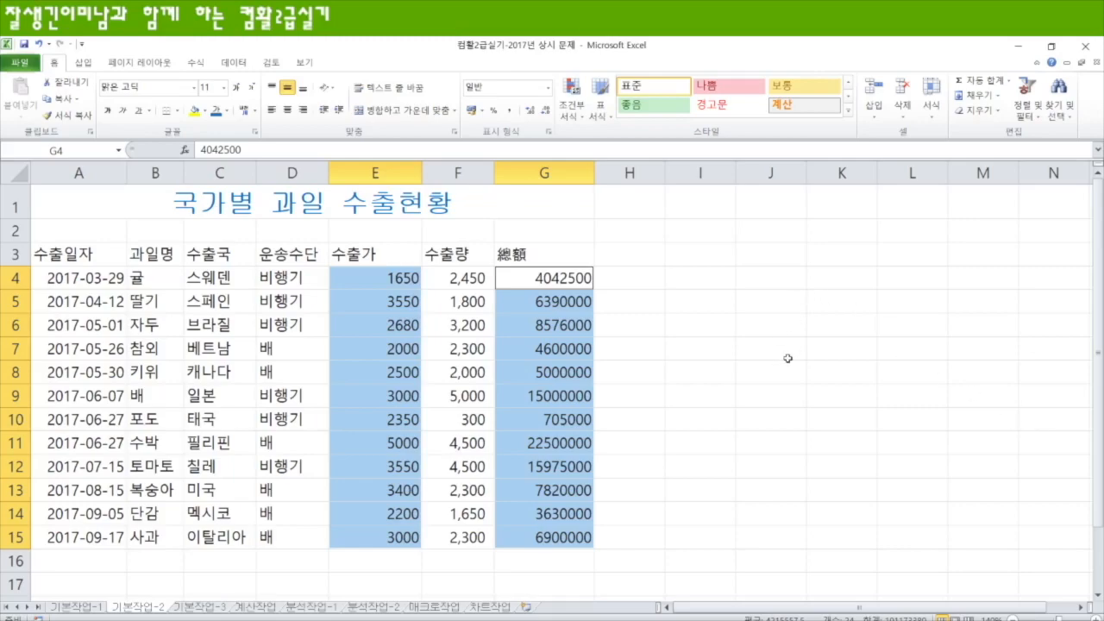
right_click(386, 282)
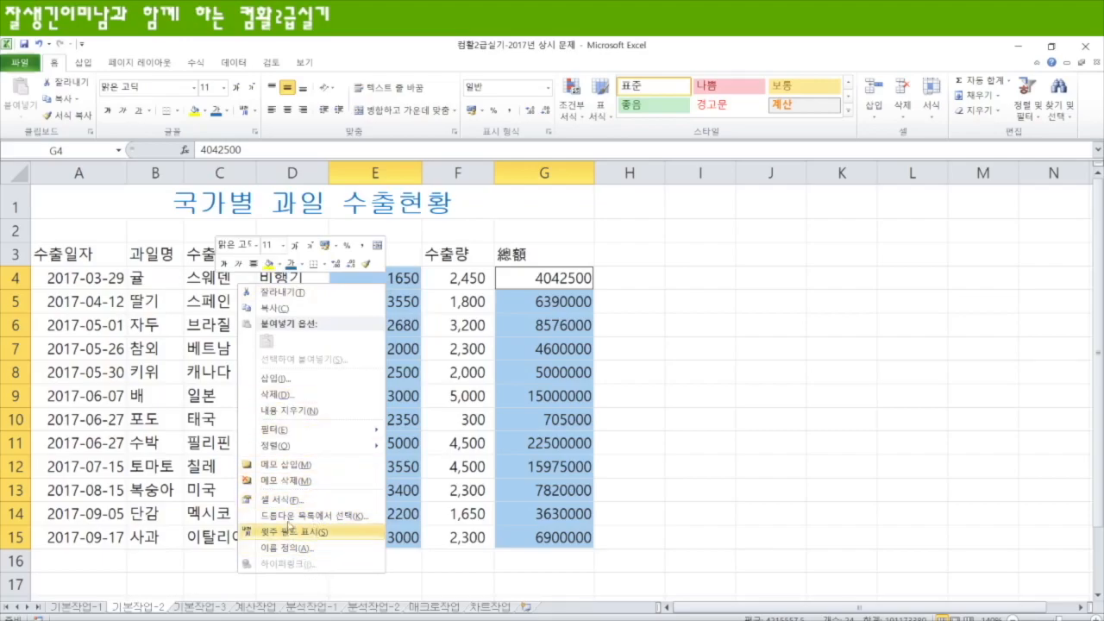
key("Escape")
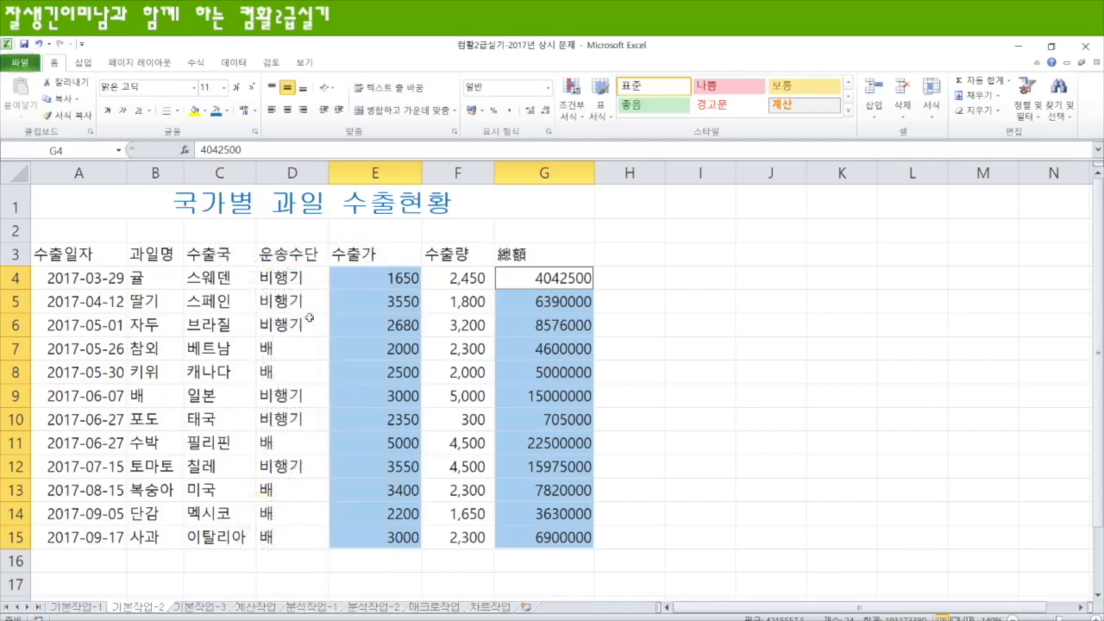
key("ctrl+1")
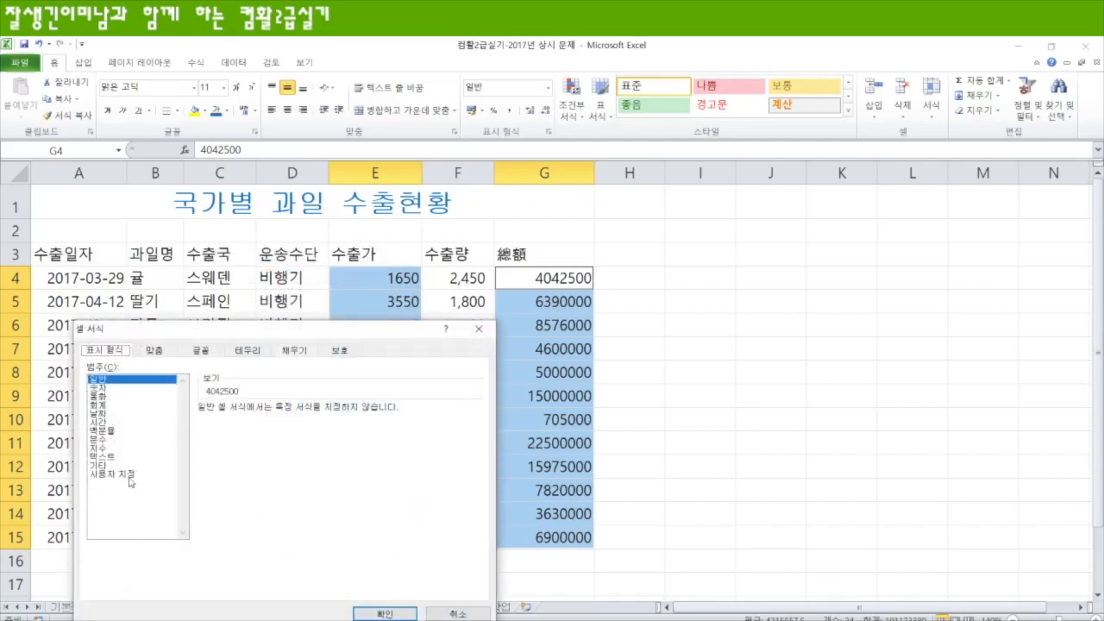
left_click(130, 476)
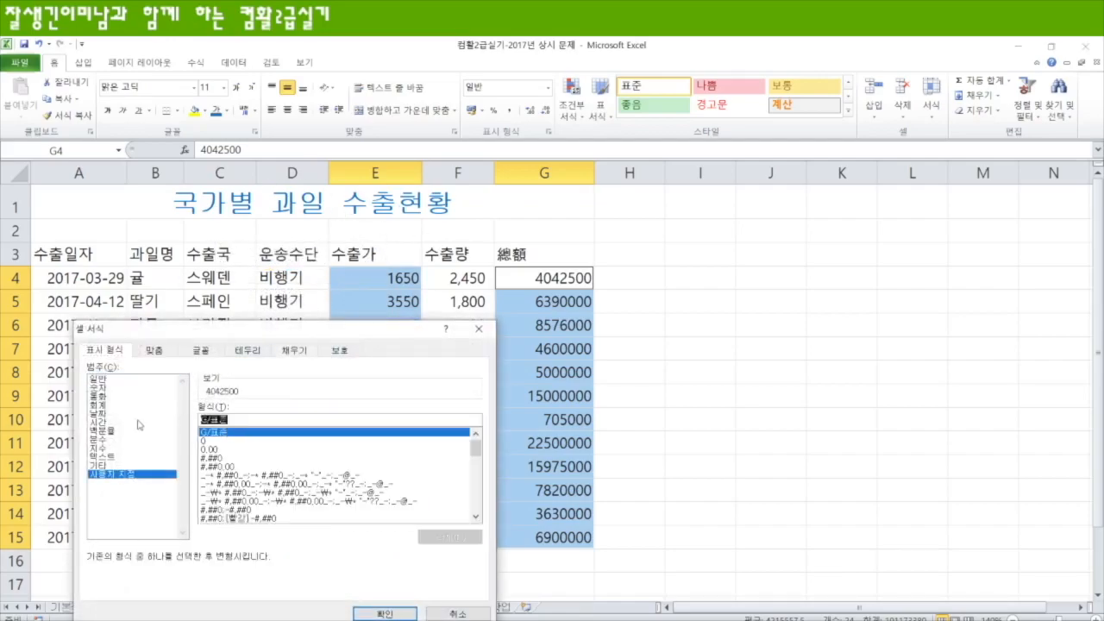
type("#,##")
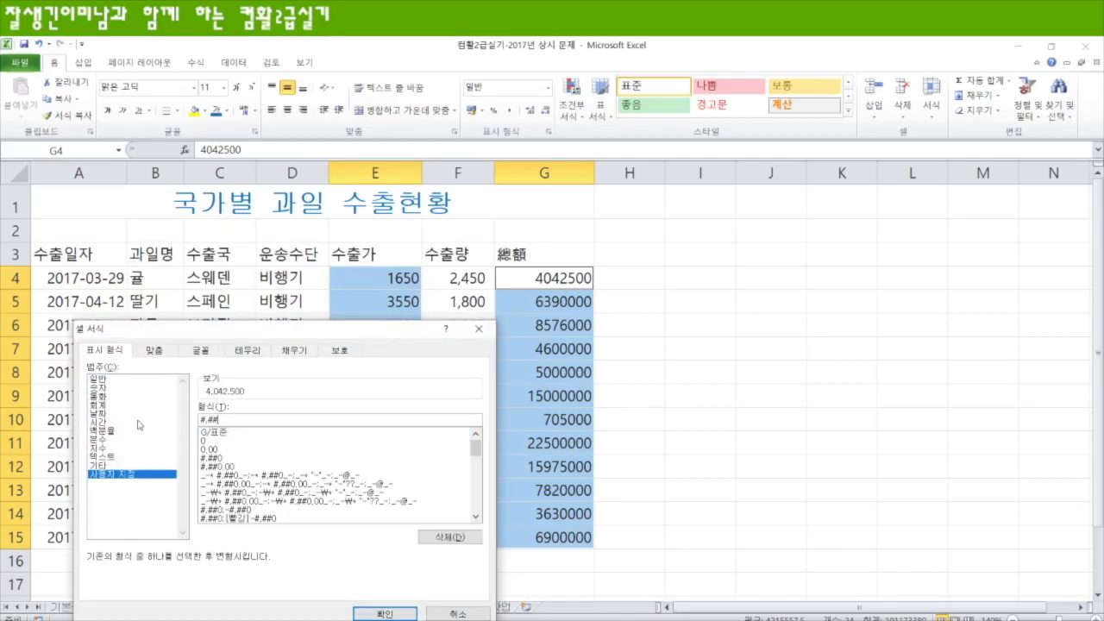
type("#우")
key("Return")
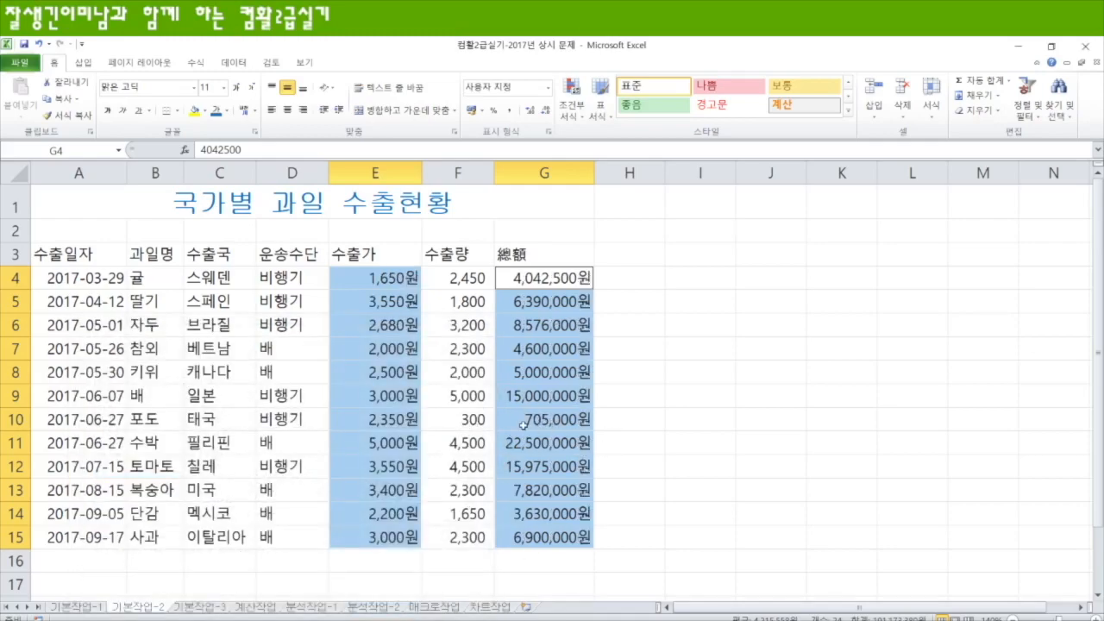
Center the header cells A3:G3 and the export dates in A4:A15 horizontally
left_click_drag(95, 257, 542, 253)
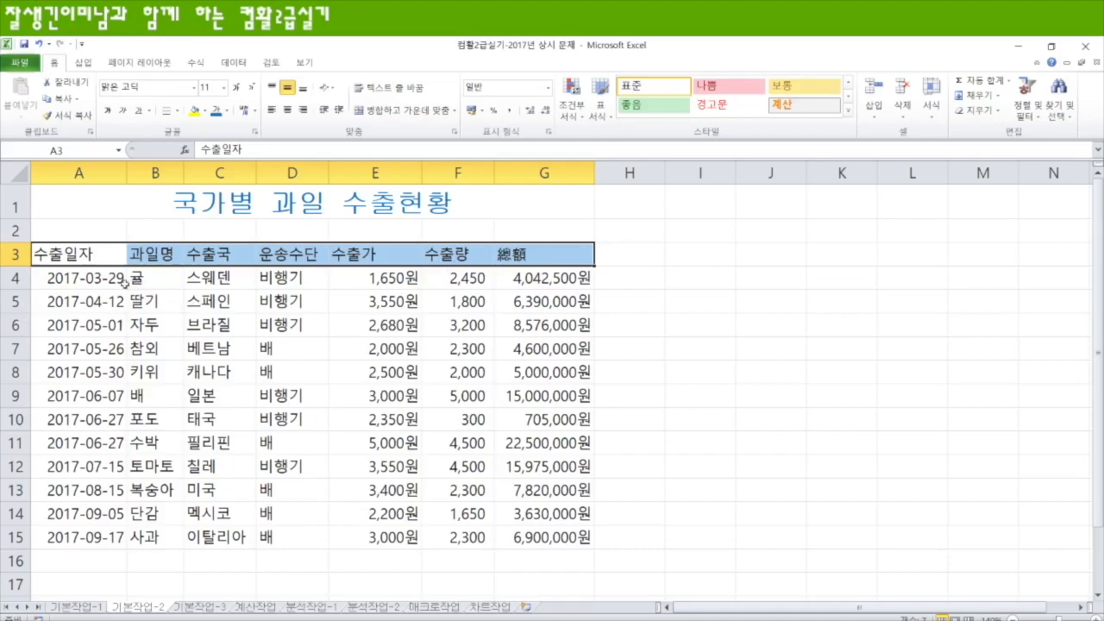
left_click_drag(94, 275, 97, 528)
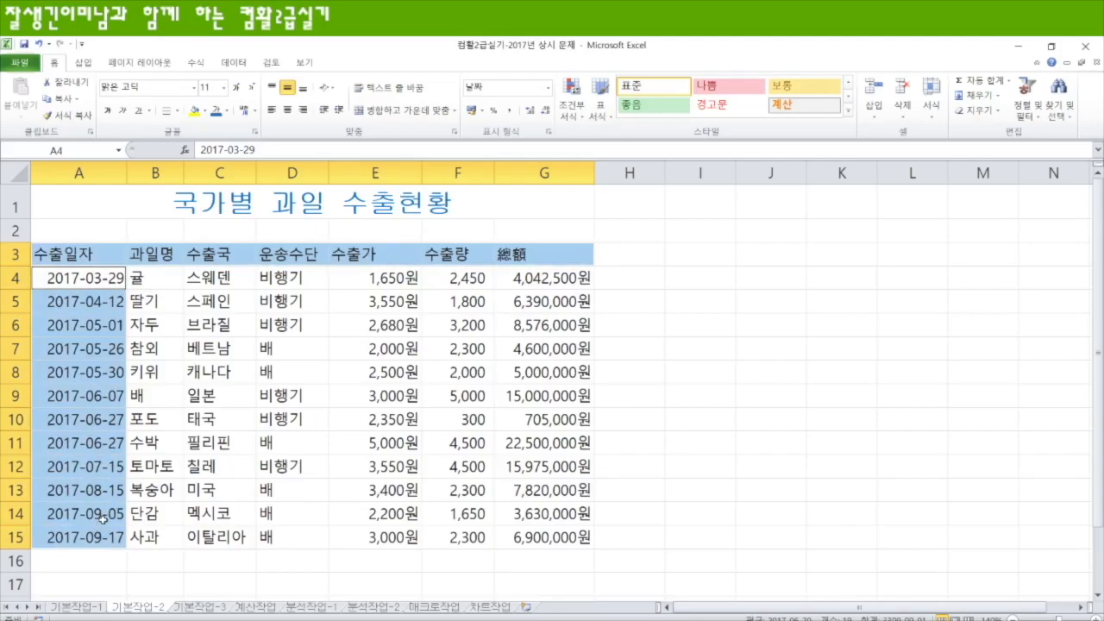
left_click(288, 110)
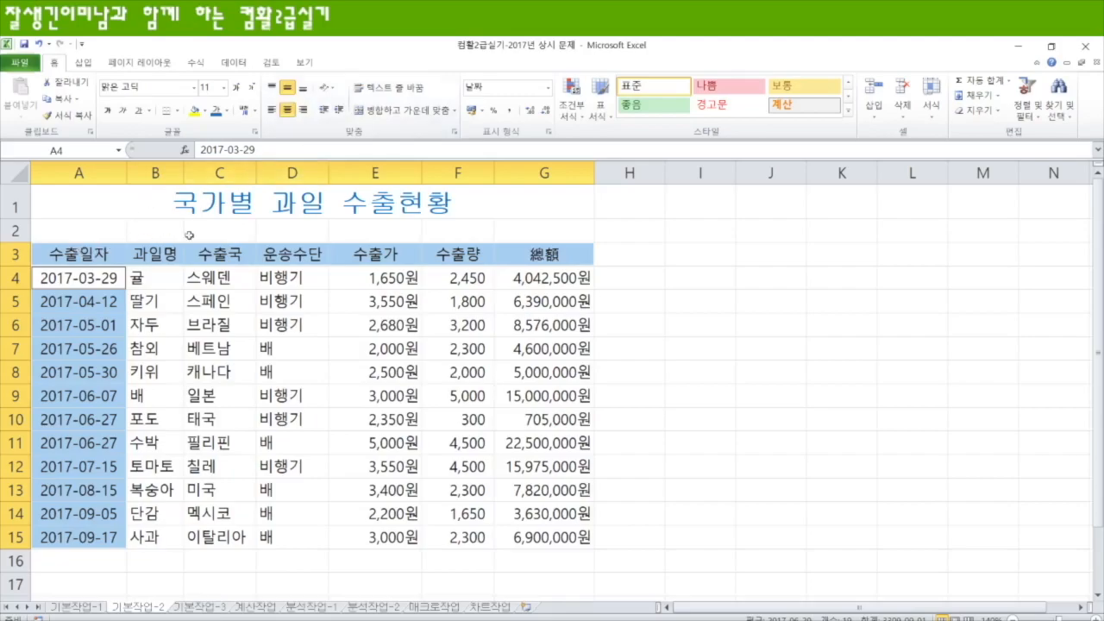
Apply all borders to the export table range A3:G15
left_click_drag(79, 253, 545, 536)
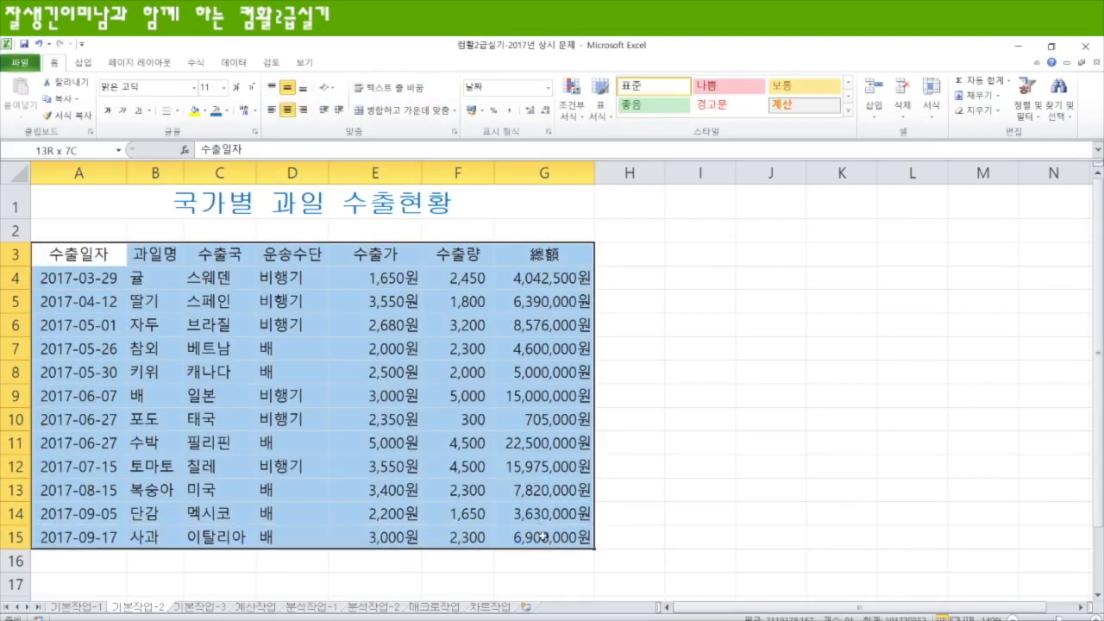
left_click(178, 111)
left_click(83, 227)
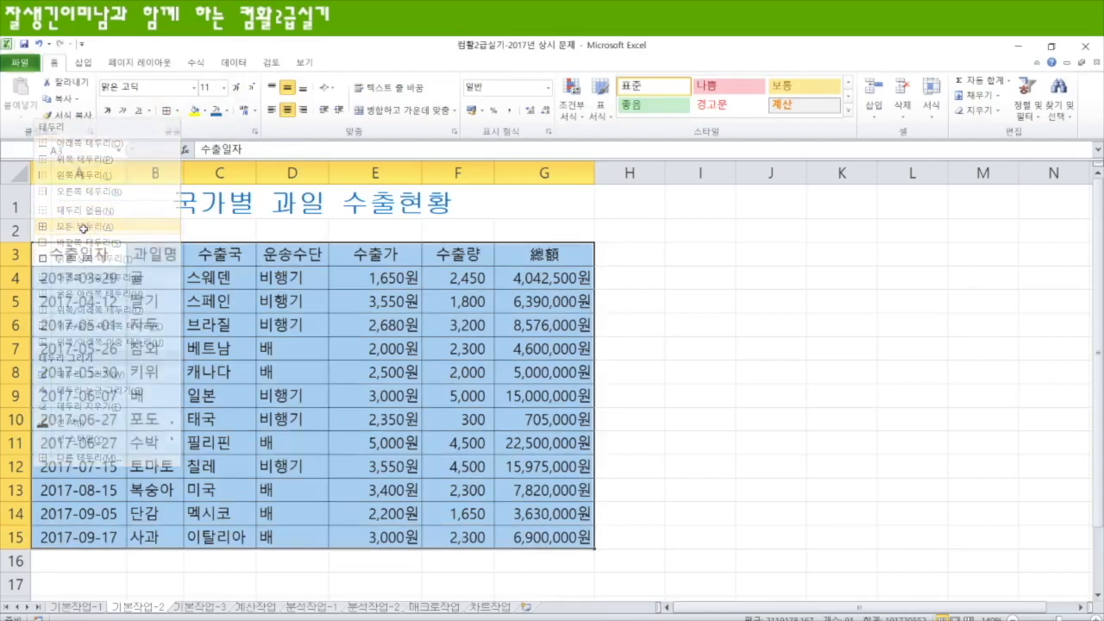
left_click(727, 365)
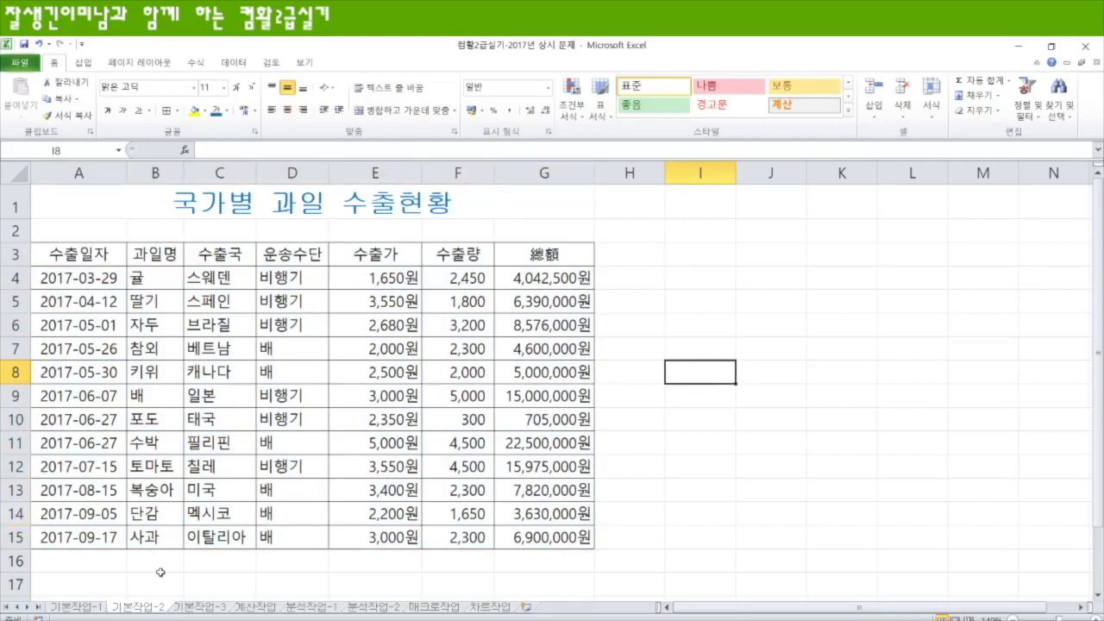
Switch to the 기본작업-3 sheet containing the 상공초 체험 일정 table
left_click(207, 607)
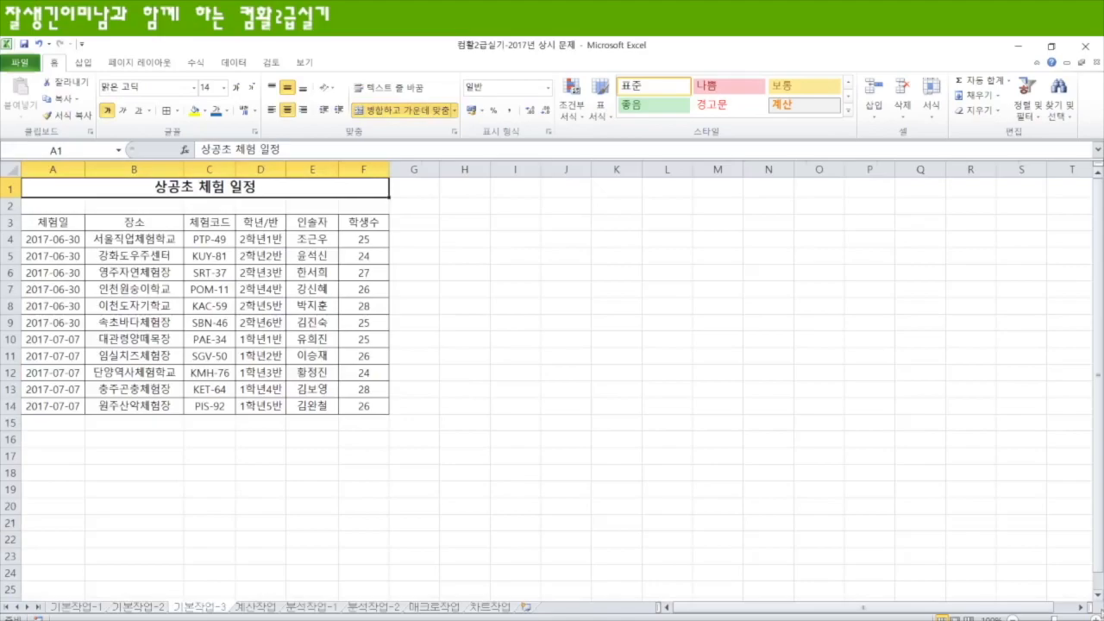
left_click(1096, 619)
left_click(1097, 619)
left_click(1097, 619)
left_click(1096, 620)
left_click(1096, 619)
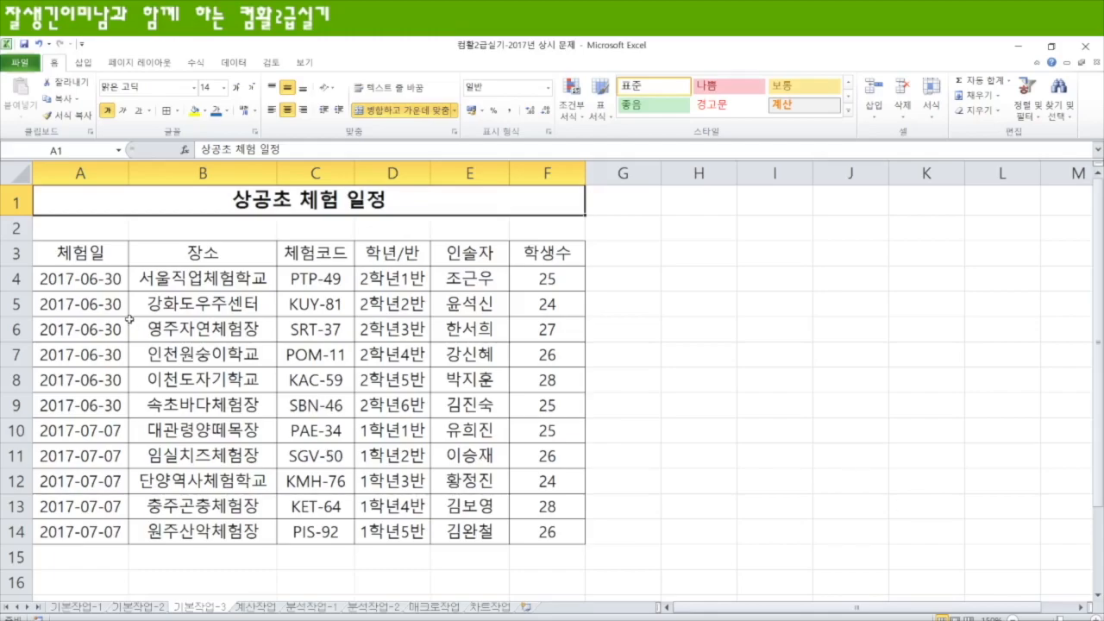
Create a new conditional formatting rule for A4:F14 that uses a formula to determine which cells to format
left_click(93, 277)
left_click_drag(93, 278, 567, 534)
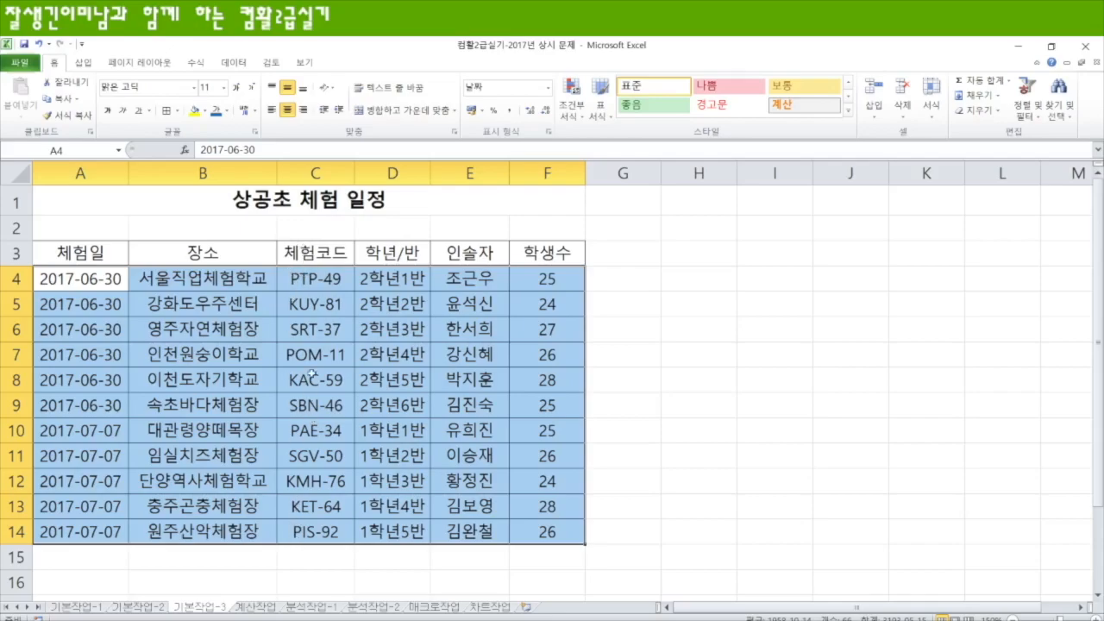
left_click(580, 116)
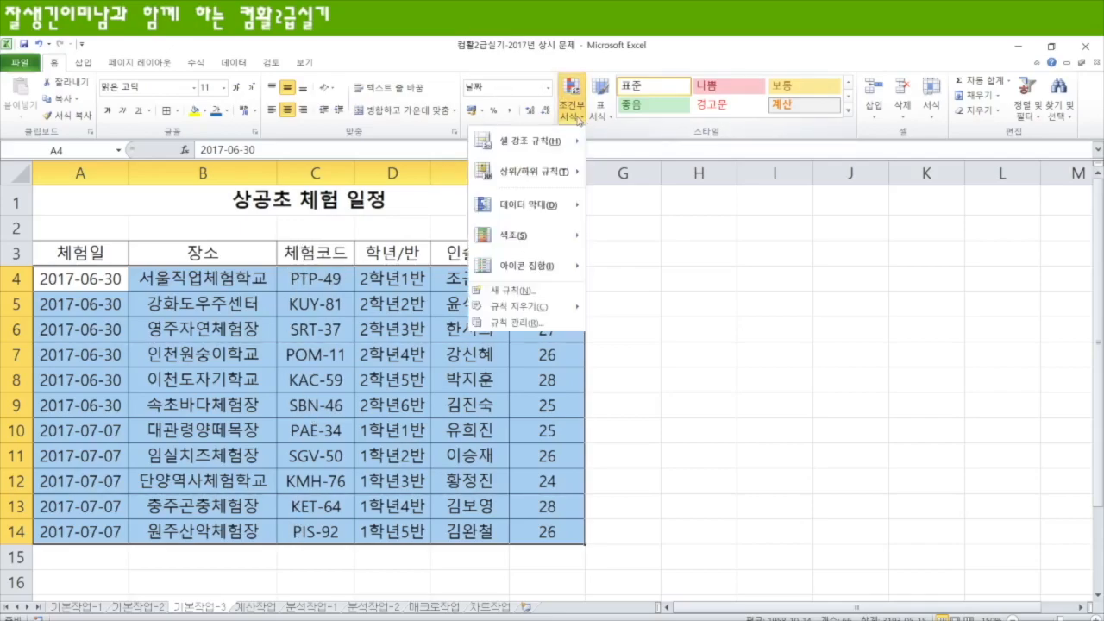
left_click(511, 291)
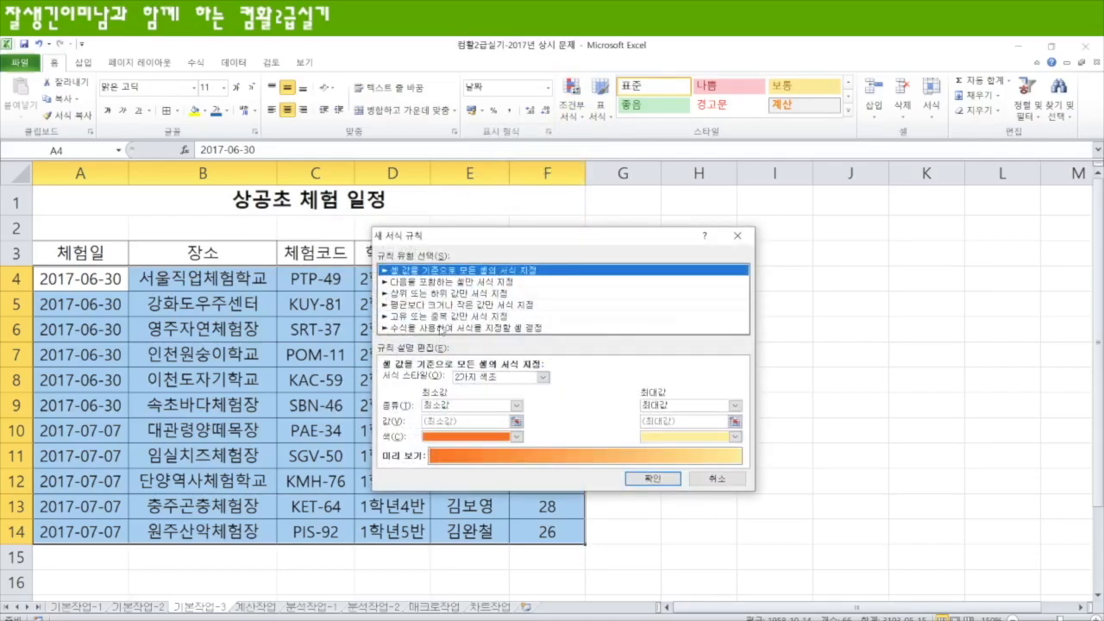
left_click(440, 327)
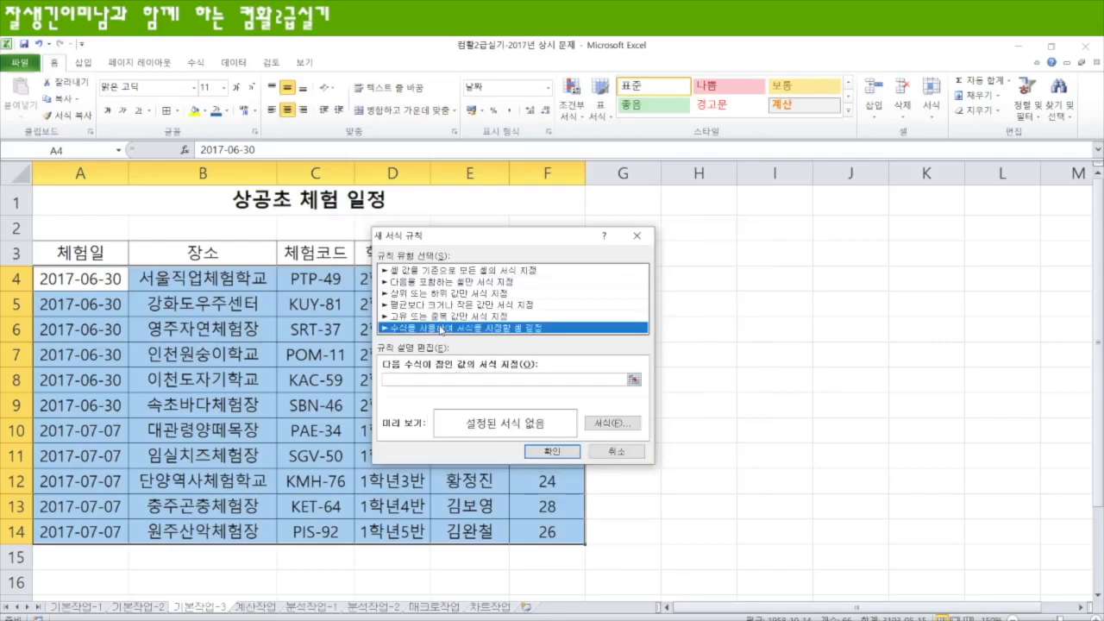
Start the rule's formula with =left( and reference cell C4 with only the column locked, as $C4
left_click_drag(488, 239, 586, 205)
type("=left(")
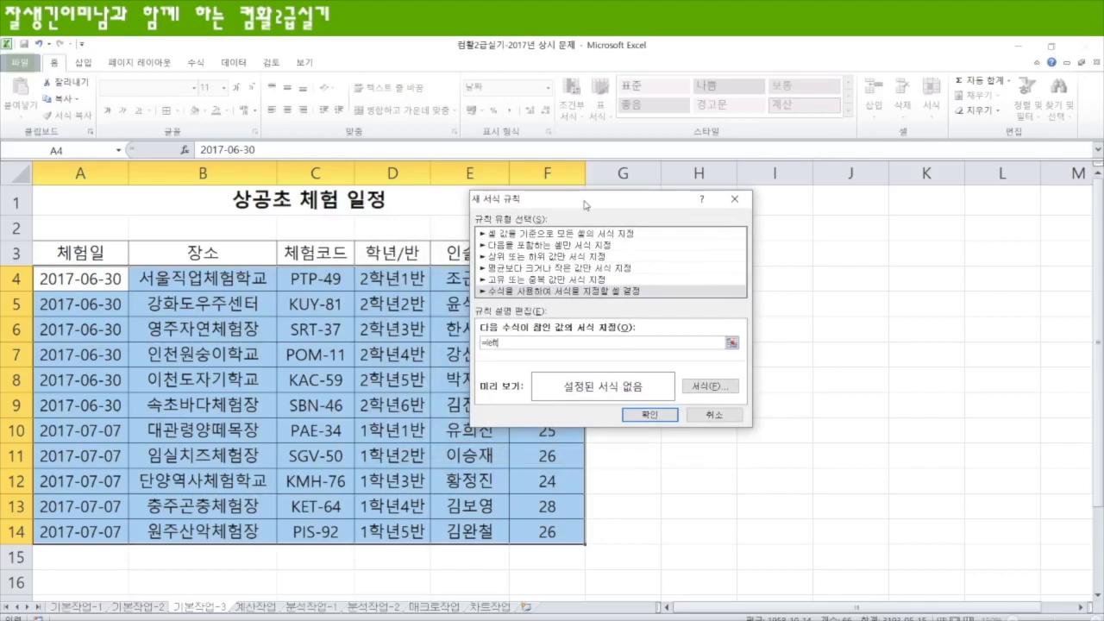
key("Tab")
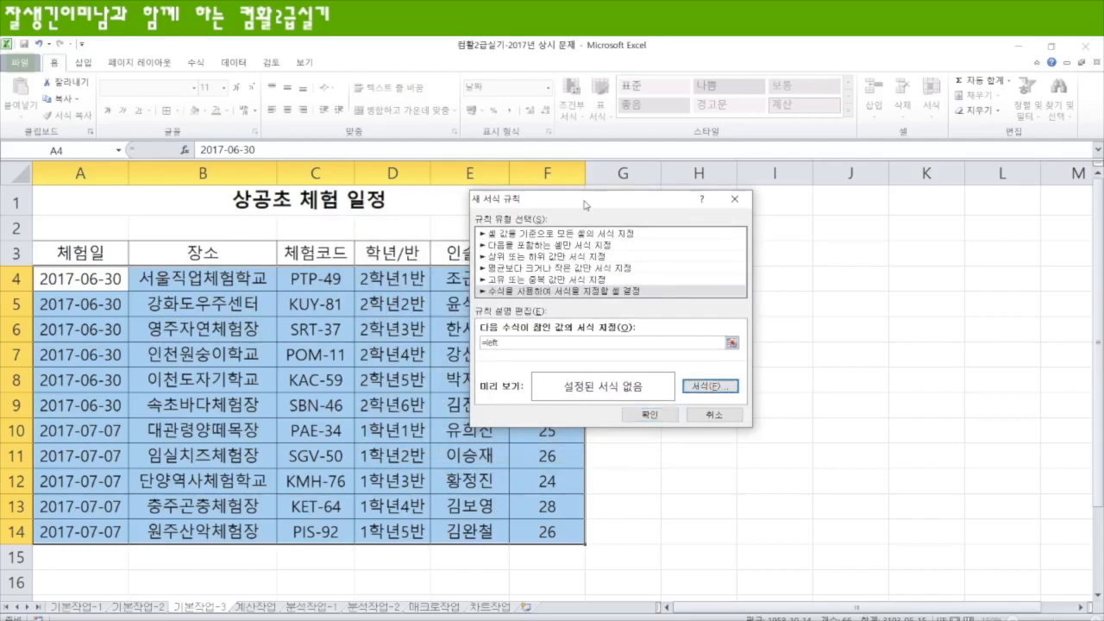
left_click(514, 344)
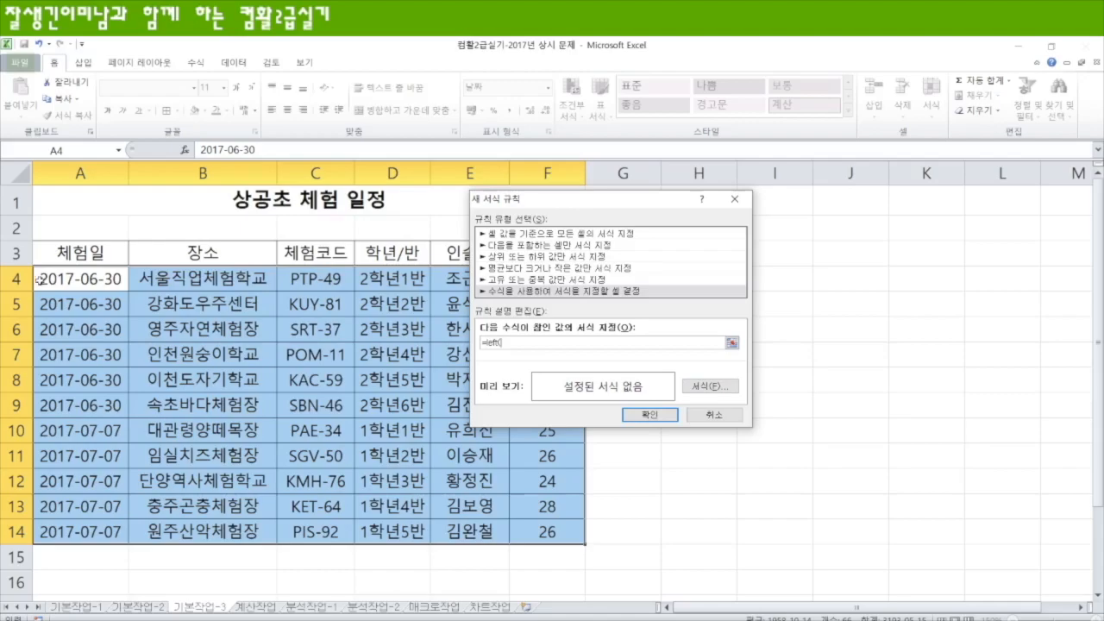
left_click_drag(559, 200, 622, 170)
left_click(318, 279)
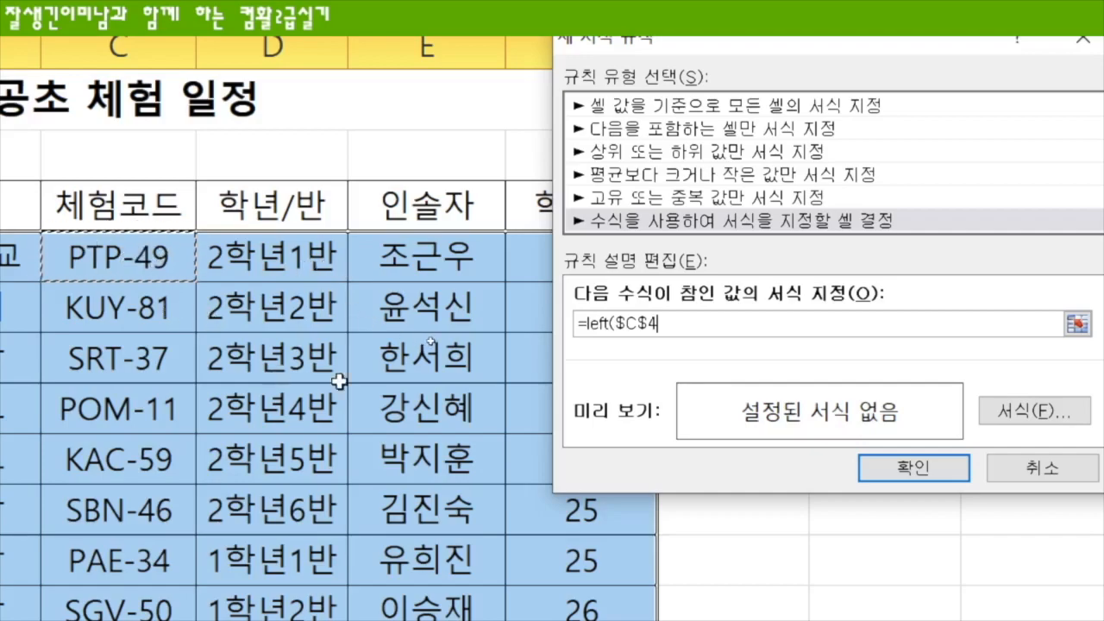
key("F4")
key("F4")
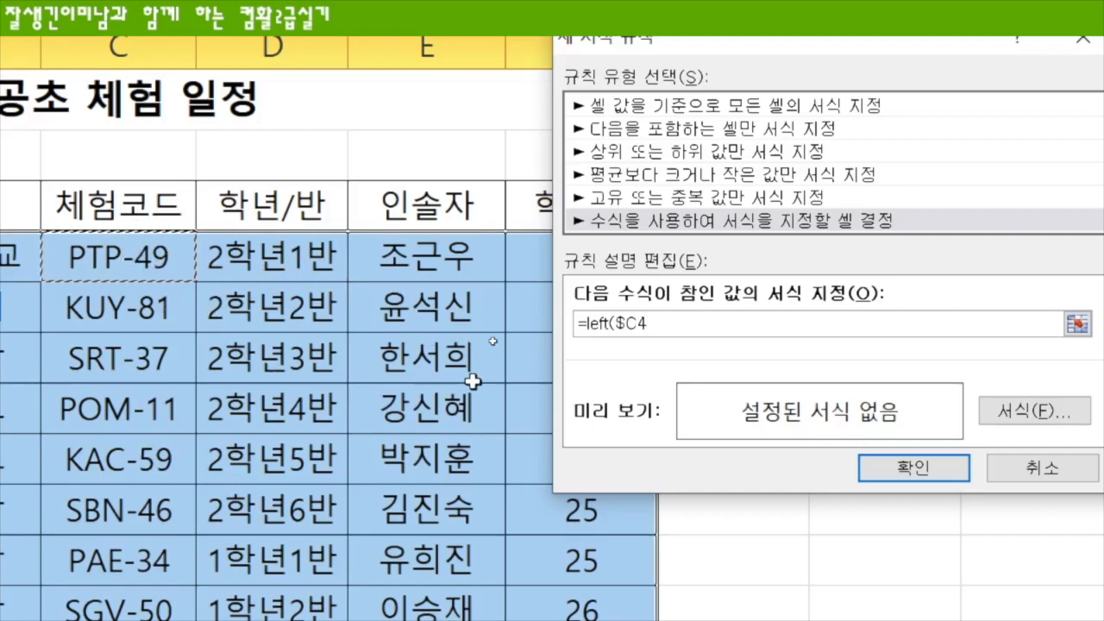
Complete the rule's formula as =left($C4,1)="P" so it tests the first character of the 체험코드
type("=\"")
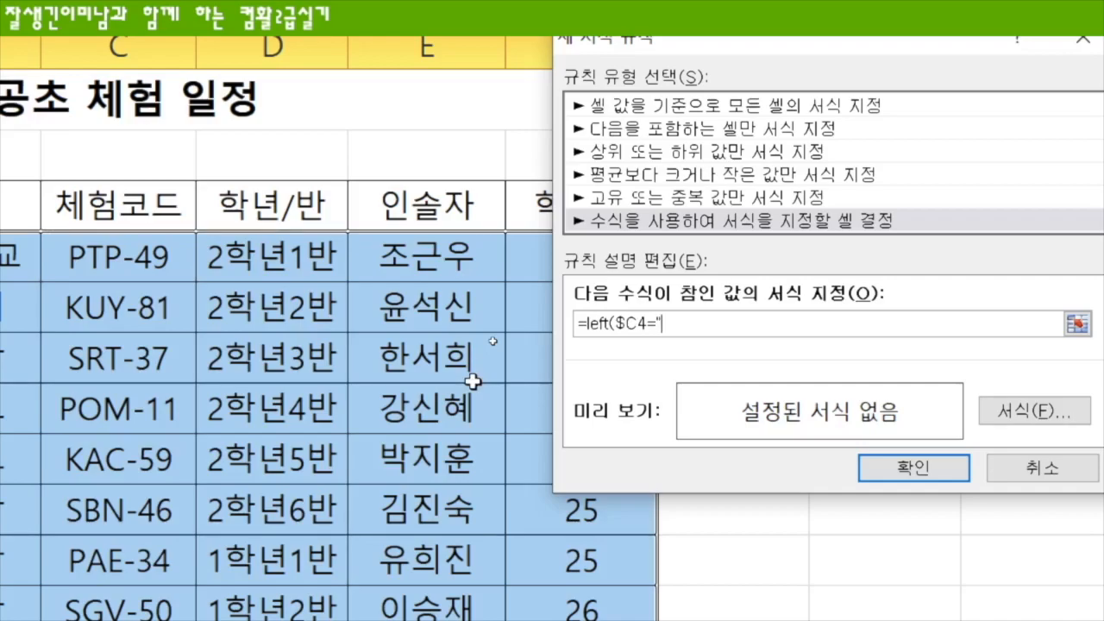
type("ㅖ")
key("Hangul")
key("BackSpace")
type("P\")")
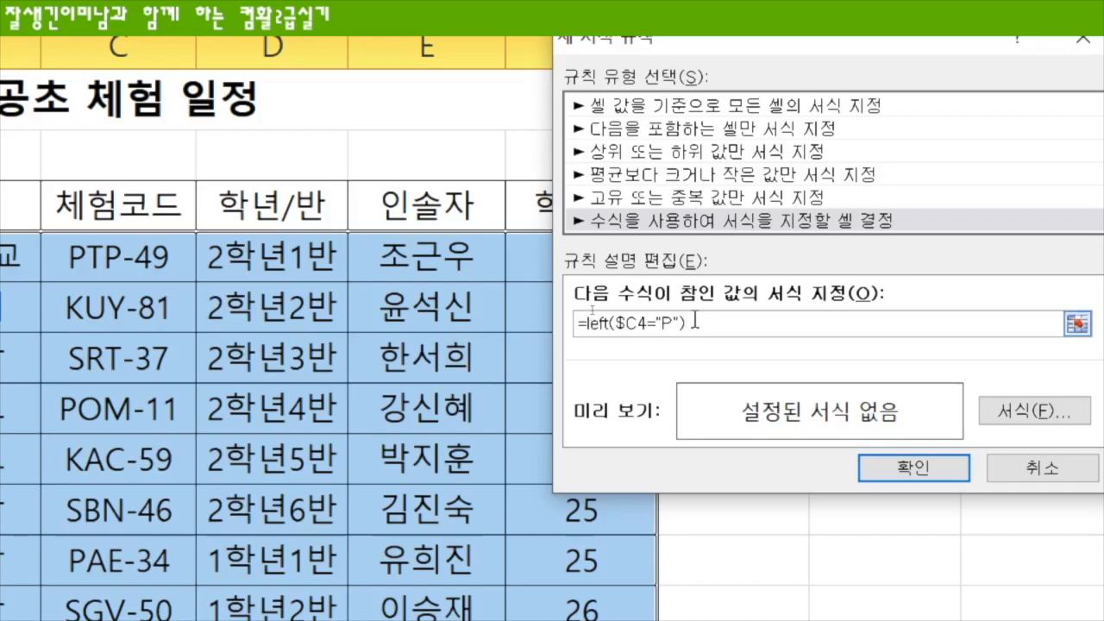
left_click(649, 323)
type(",1)")
left_click(723, 319)
key("BackSpace")
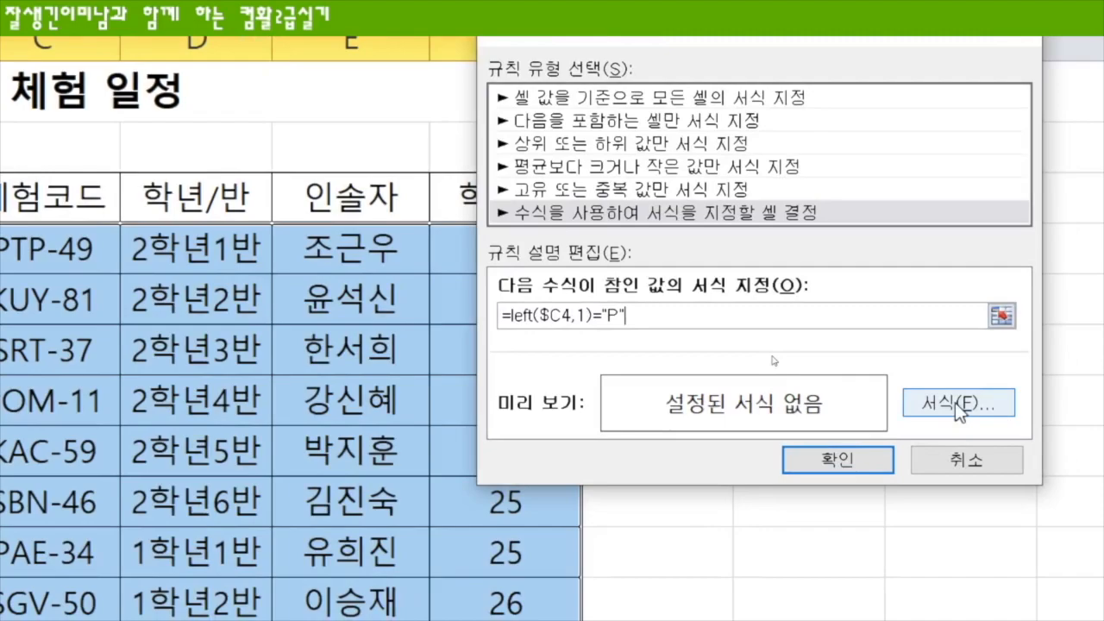
Set the rule's font color to the standard red
left_click(956, 403)
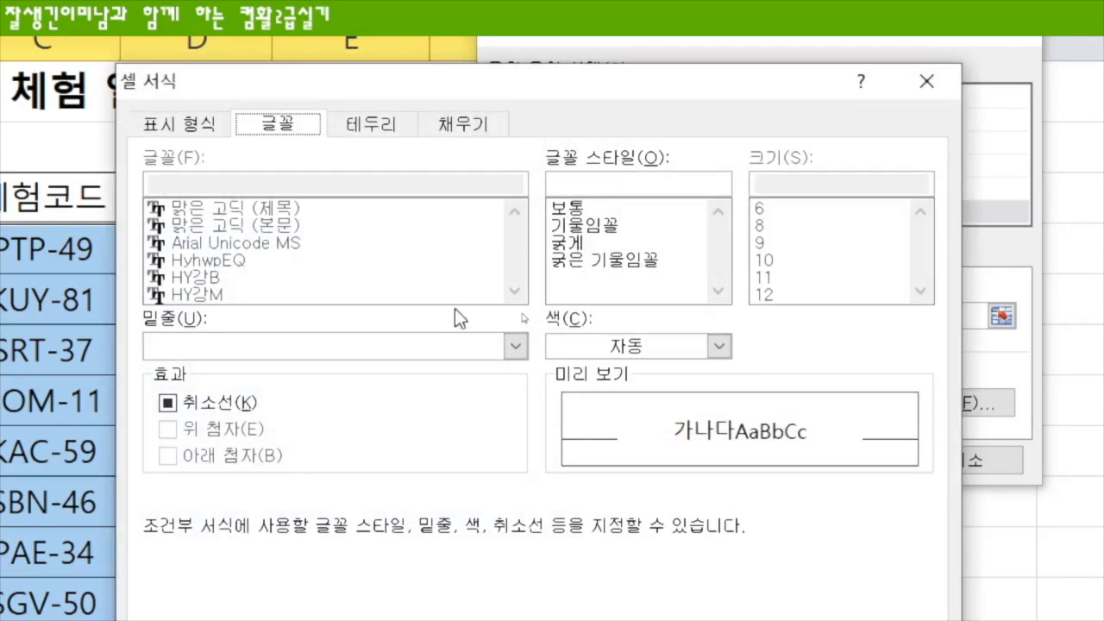
left_click(719, 346)
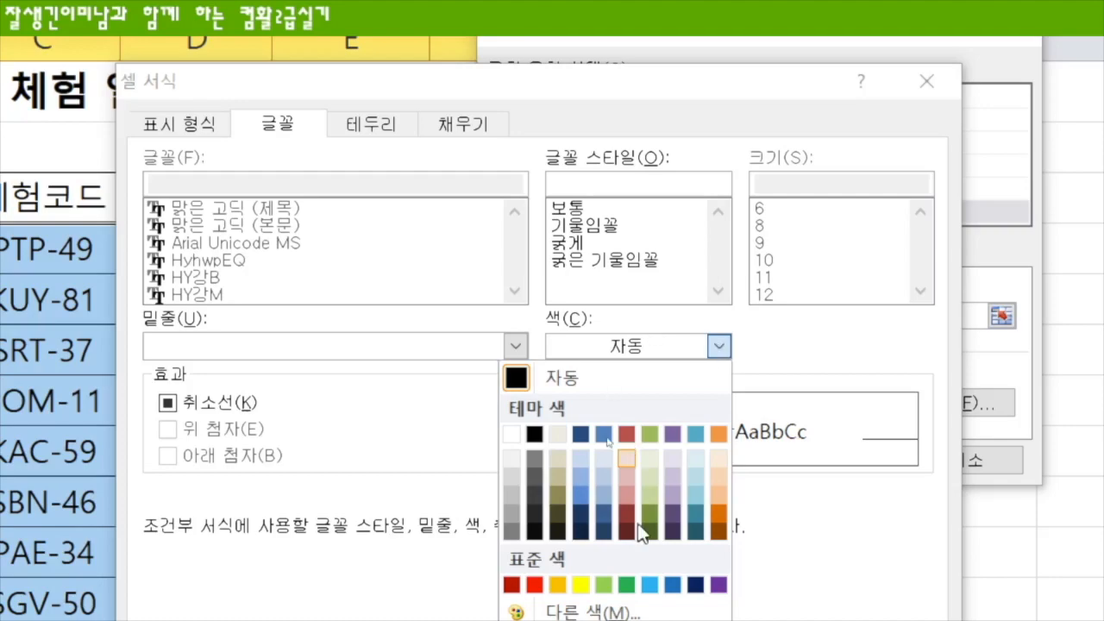
left_click(534, 586)
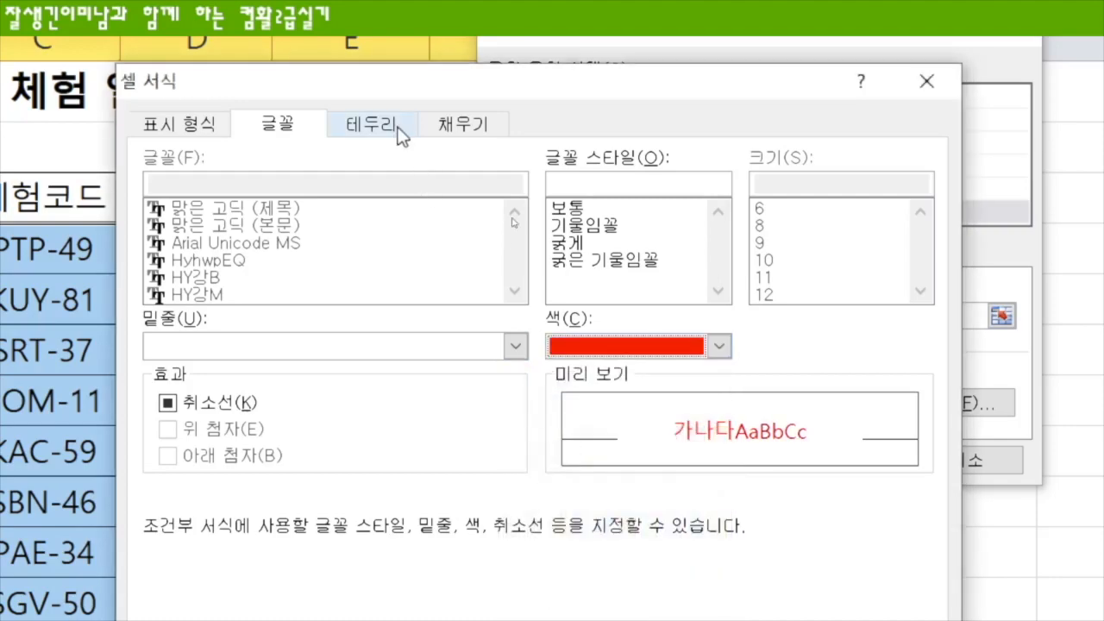
left_click(449, 134)
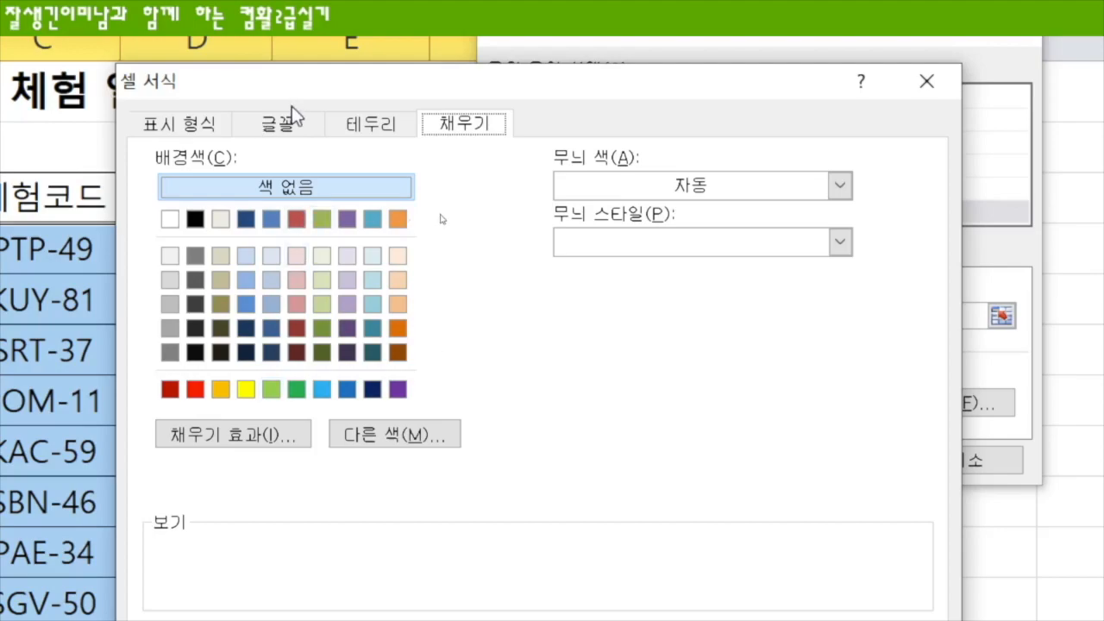
left_click(291, 127)
left_click(721, 349)
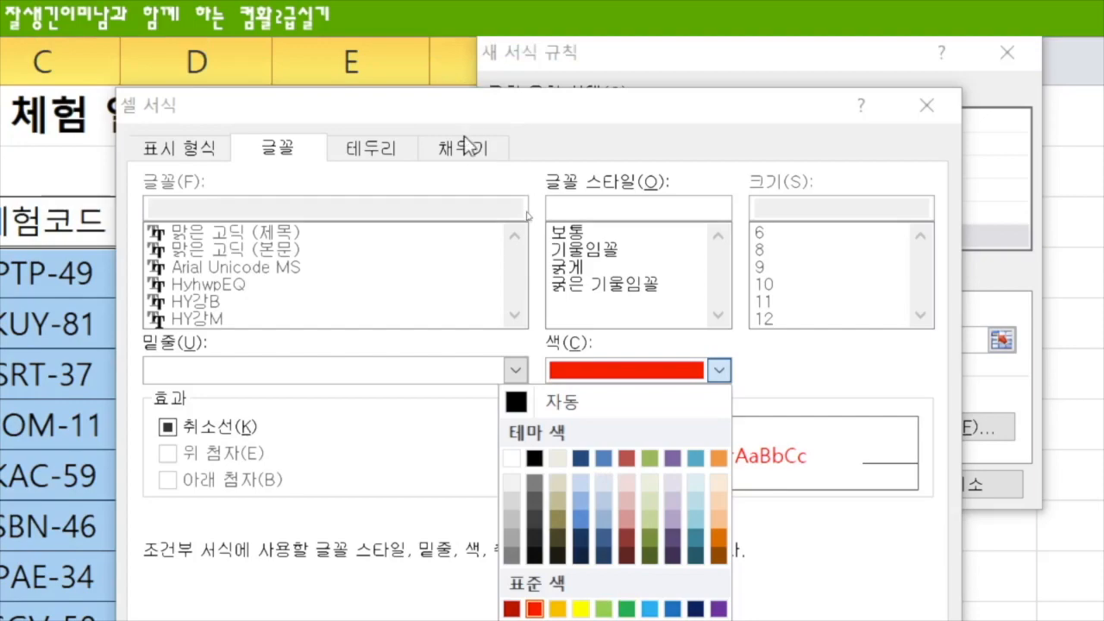
Set the rule's fill color to the standard green and apply the conditional formatting rule to the table
left_click(466, 131)
left_click(466, 131)
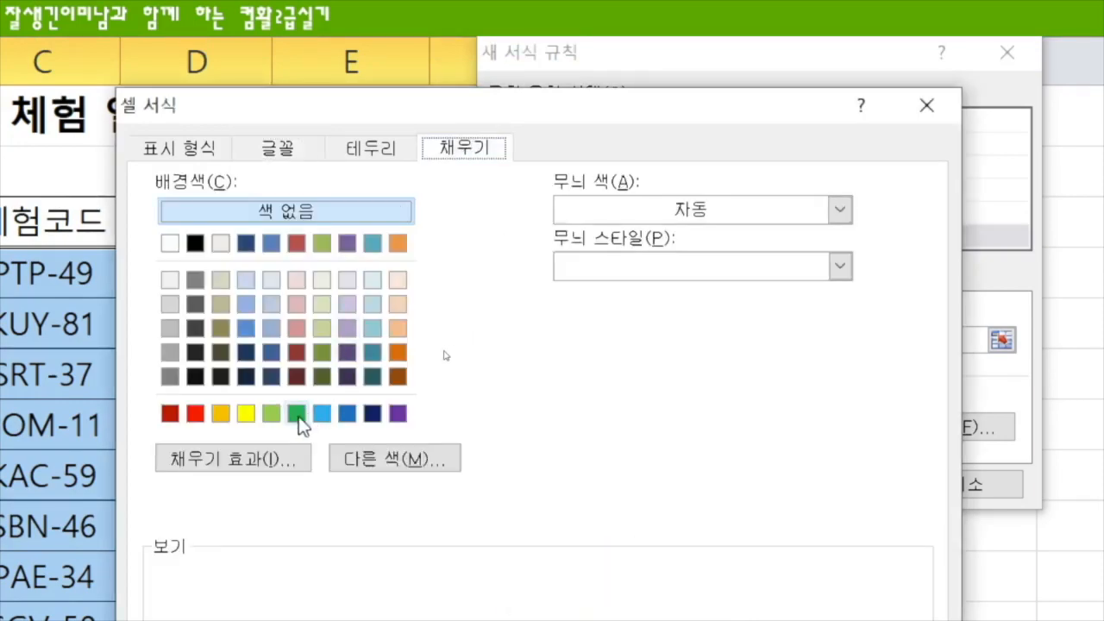
left_click(297, 415)
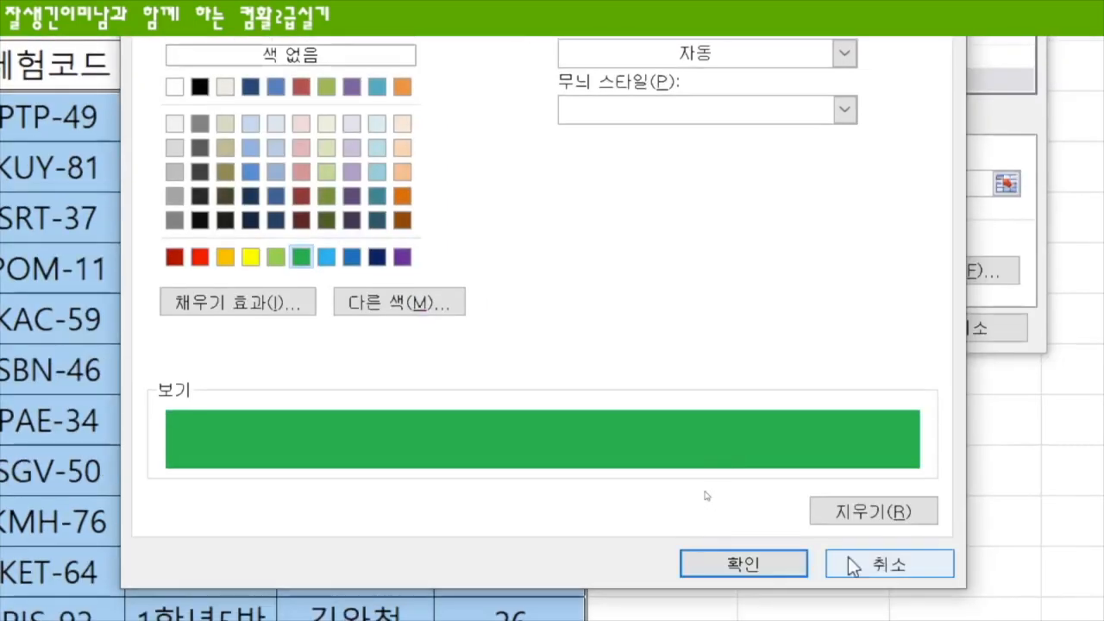
left_click(737, 565)
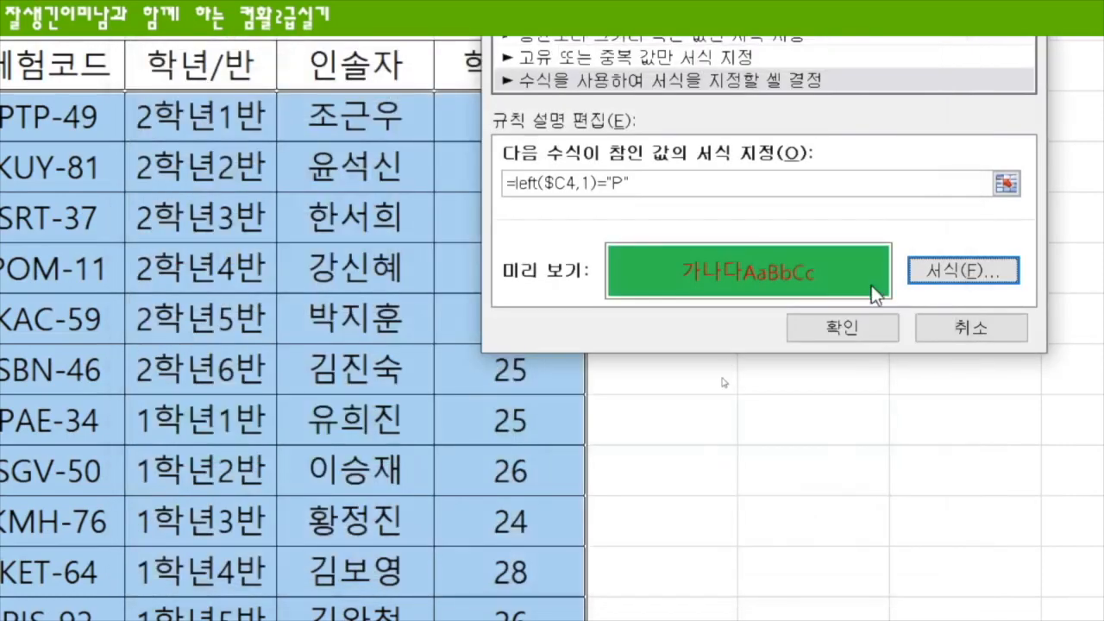
left_click(846, 337)
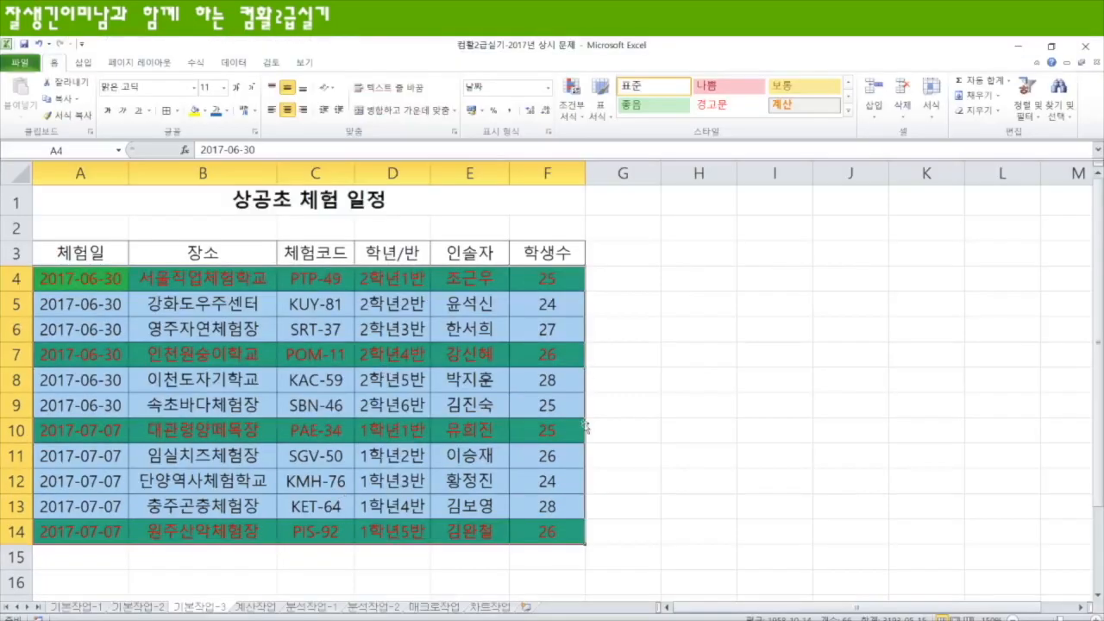
left_click(776, 338)
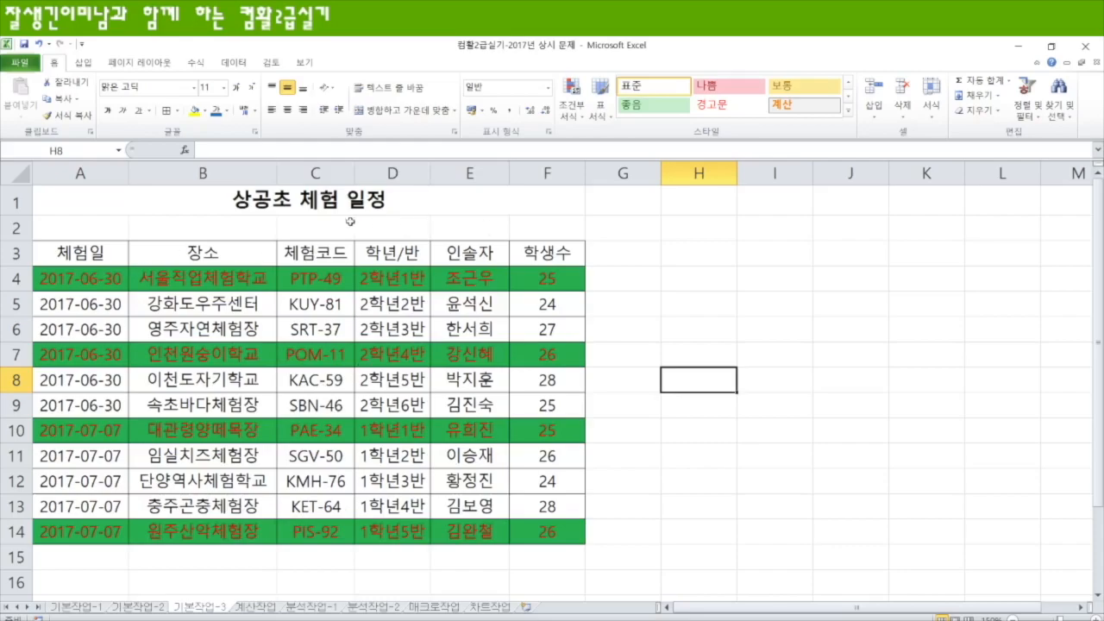
Switch to the 계산작업 sheet and select cell E3 under 선수명(팀명) in 표1
left_click(259, 608)
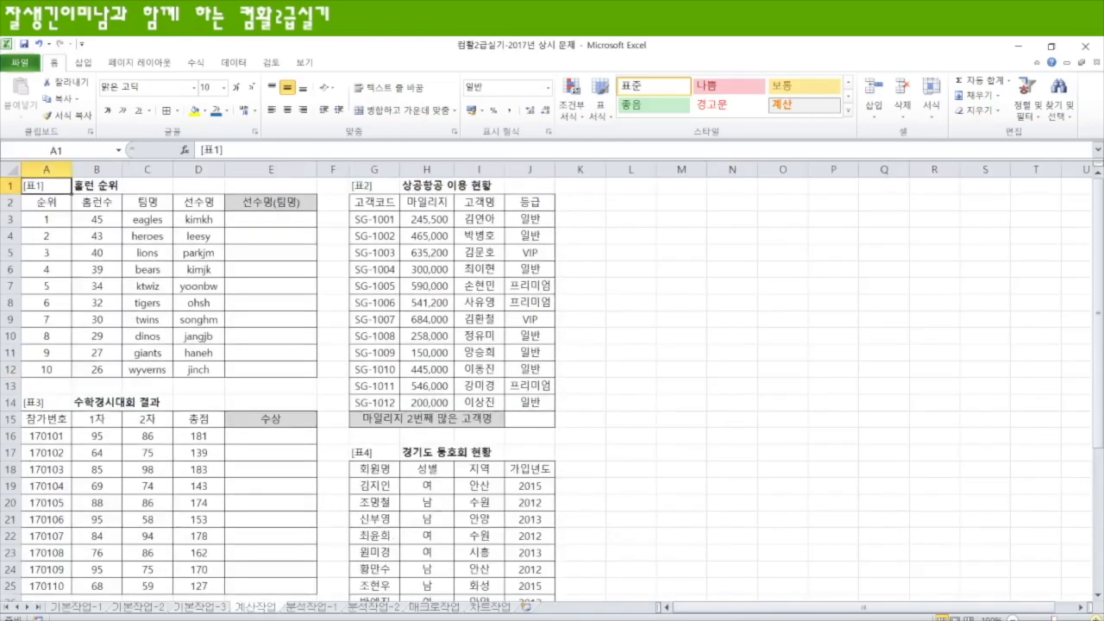
scroll(639, 483, "up", 5)
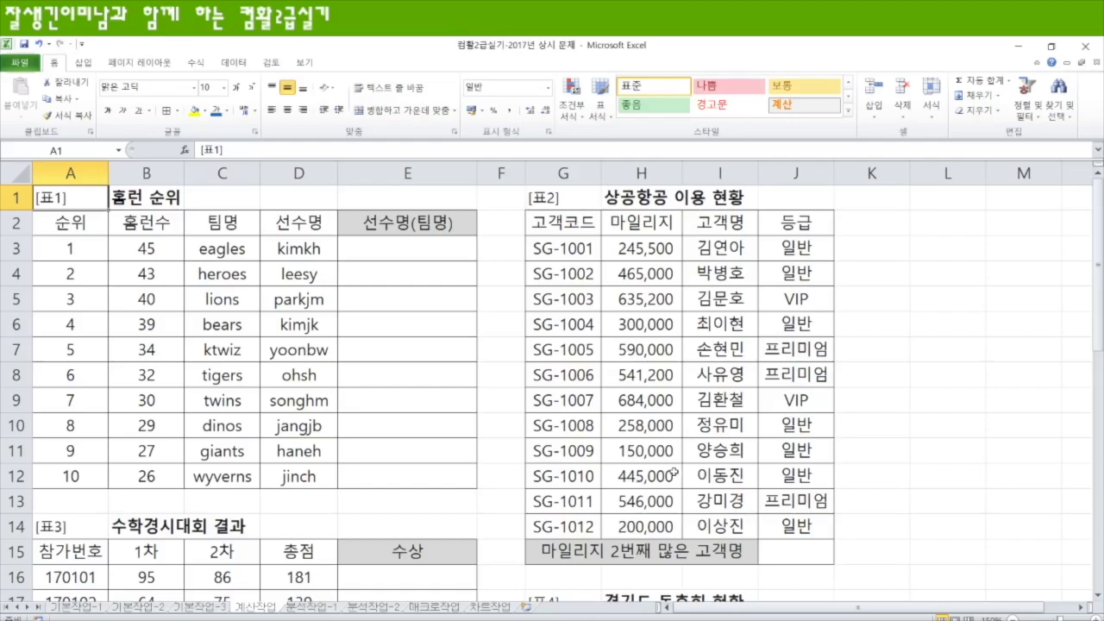
left_click(419, 249)
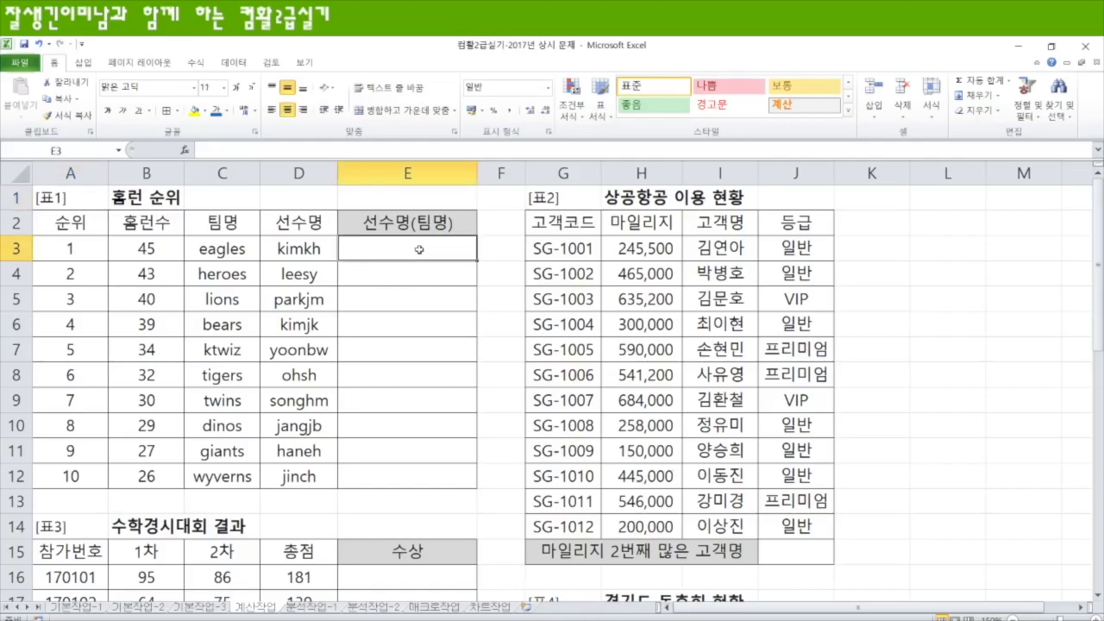
Enter =UPPER(C3) in cell E3 to convert the team name to capital letters
type("=u")
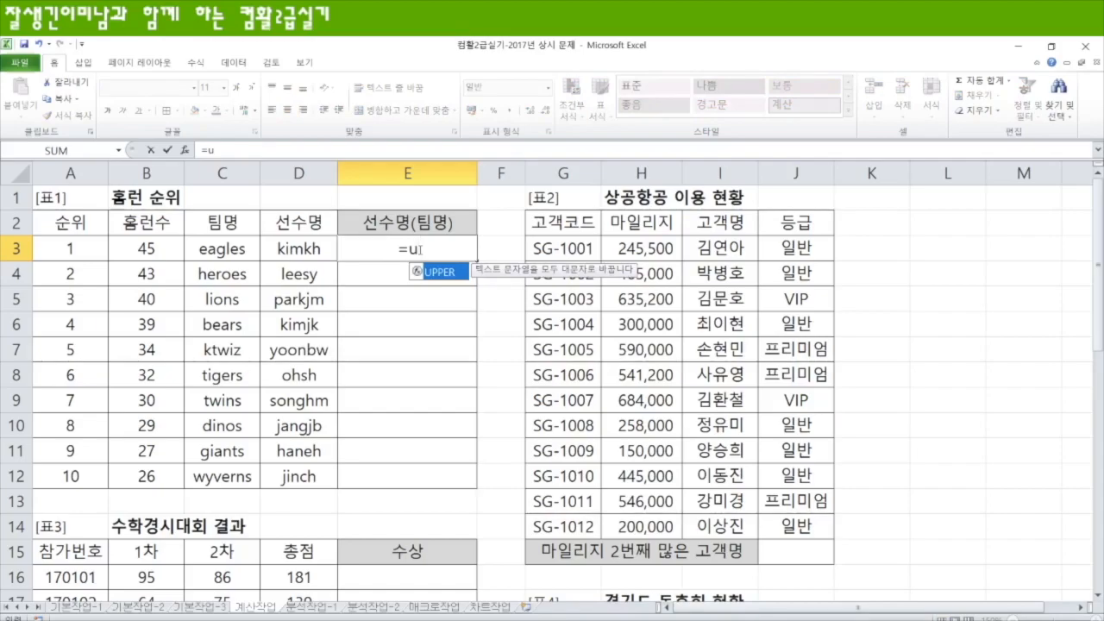
key("Tab")
left_click(234, 250)
type(")")
key("Return")
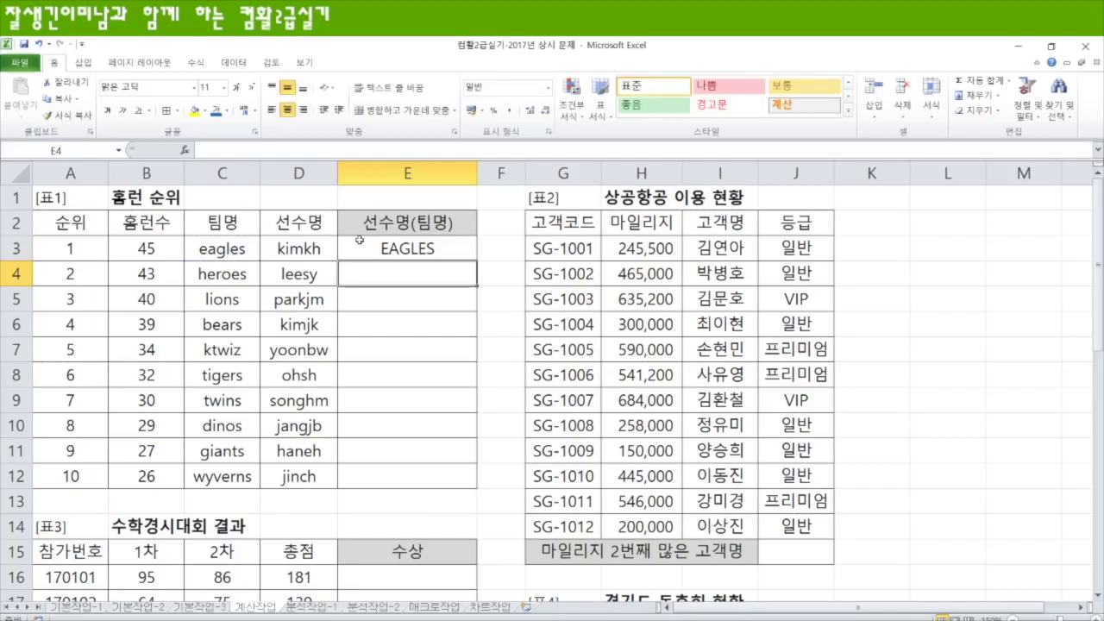
Replace the contents of cell E3 with =PROPER(D3) to capitalize the first letter of the 선수명
left_click(392, 251)
type("=")
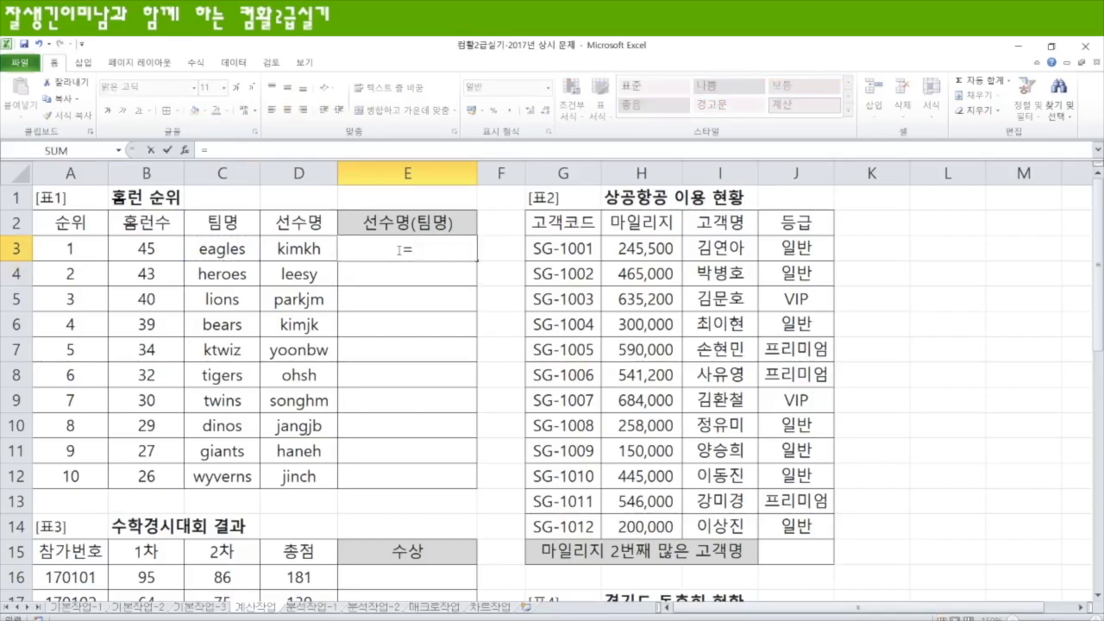
type("pro")
key("Down")
key("Down")
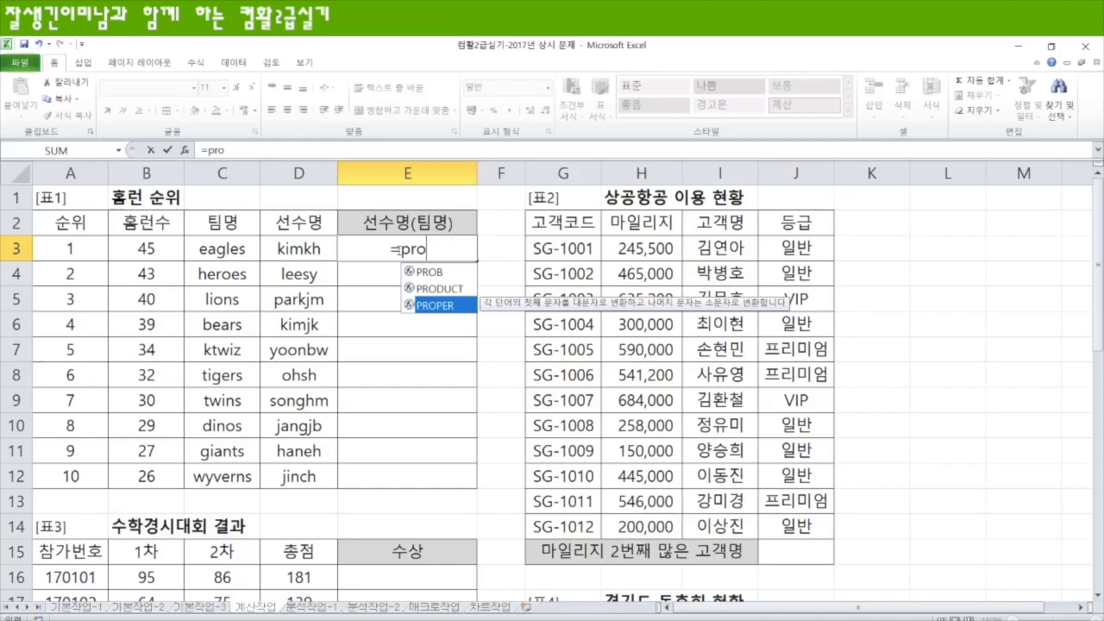
key("Tab")
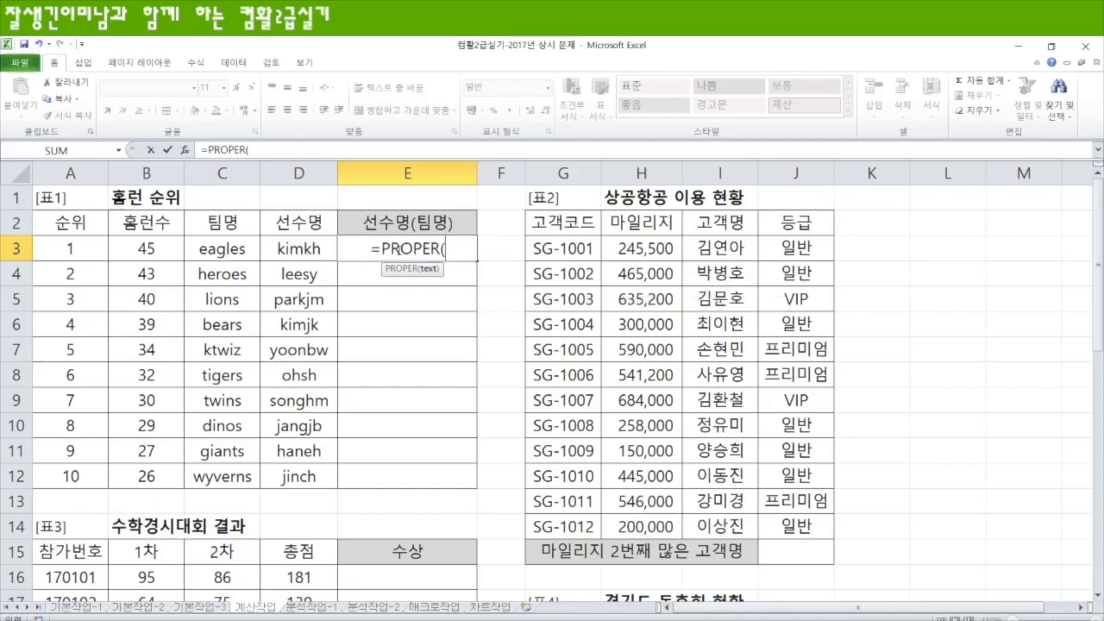
left_click(302, 249)
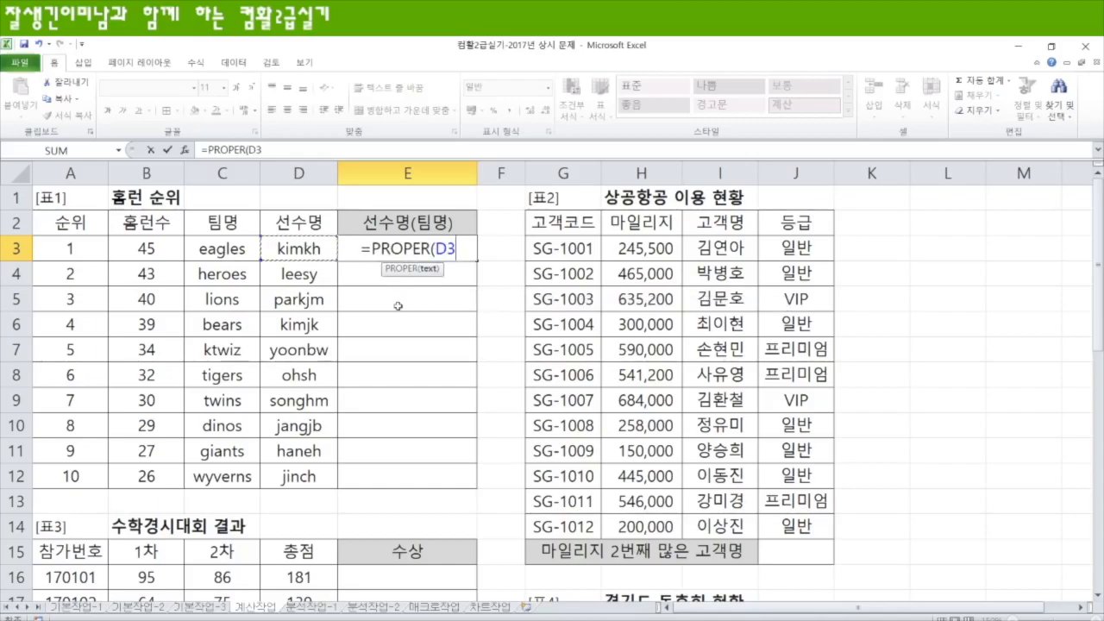
type(")")
key("Return")
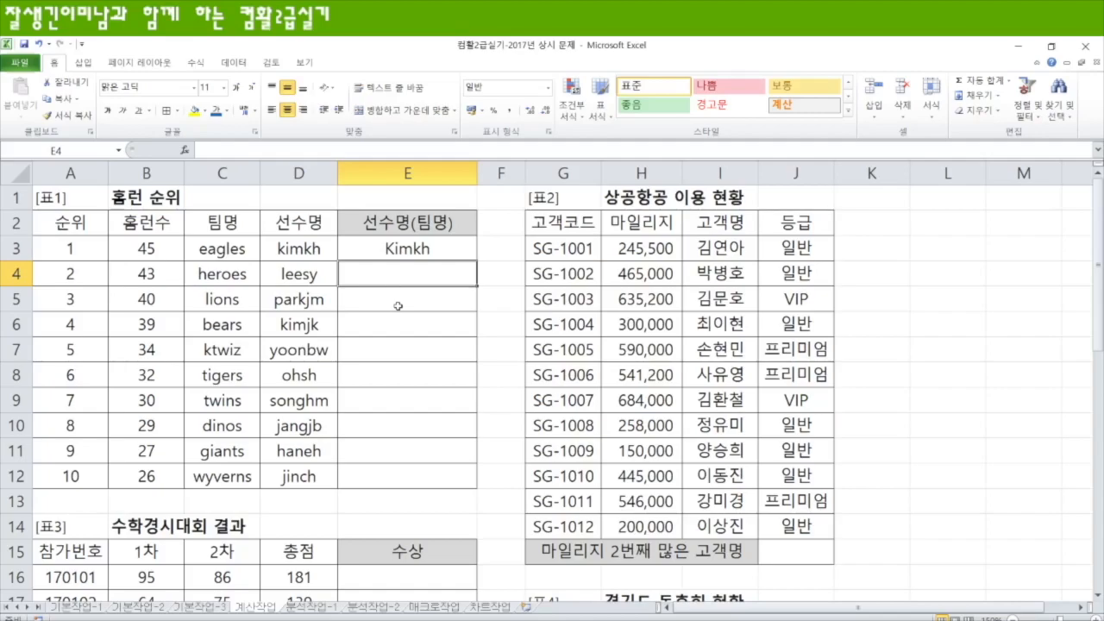
Extend the formula in E3 with an opening parenthesis as text, making it =PROPER(D3)&"("
left_click(436, 251)
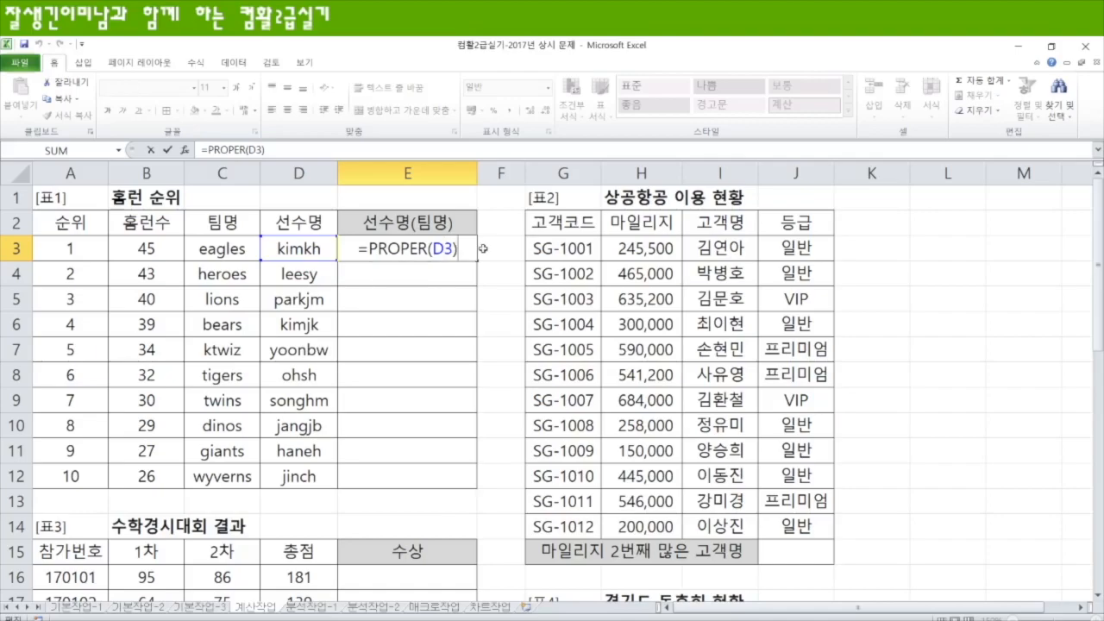
type("&")
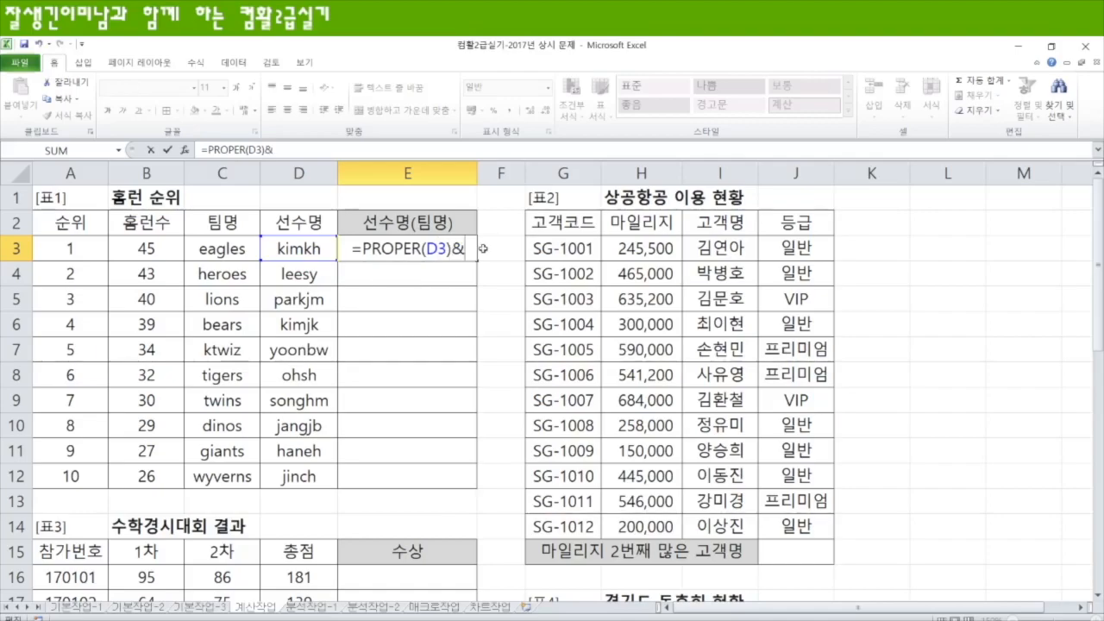
type("\"")
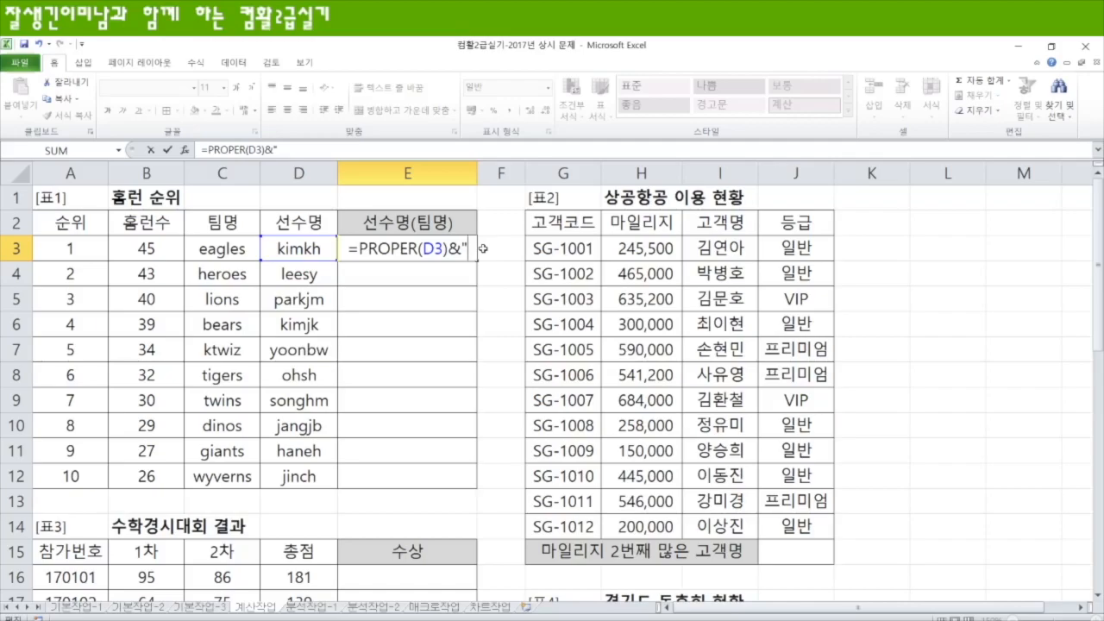
type("c")
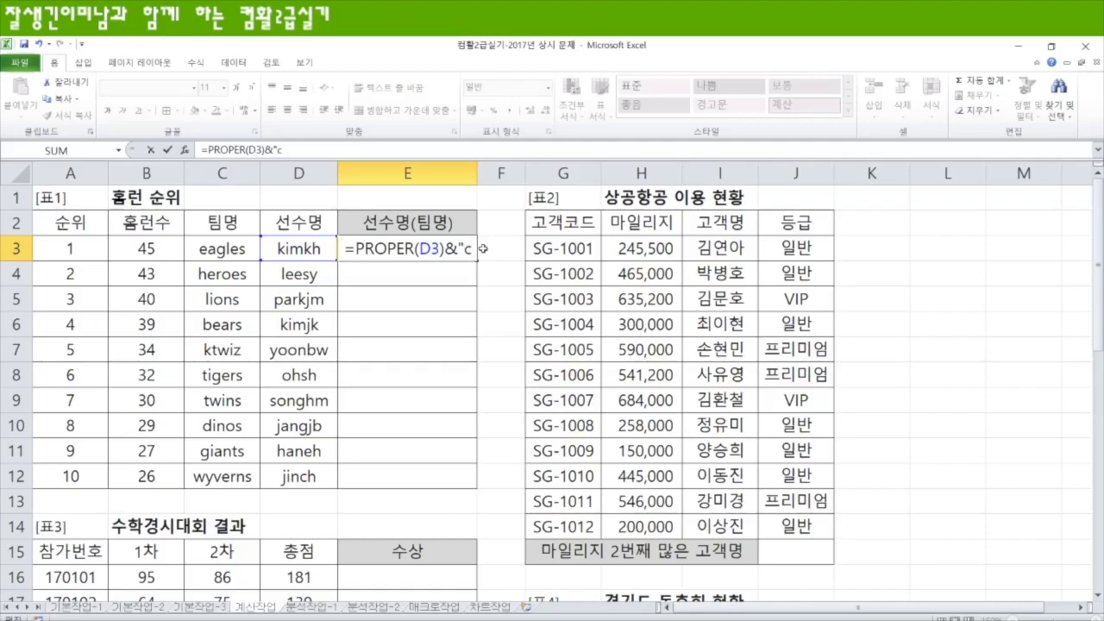
key("BackSpace")
type("(")
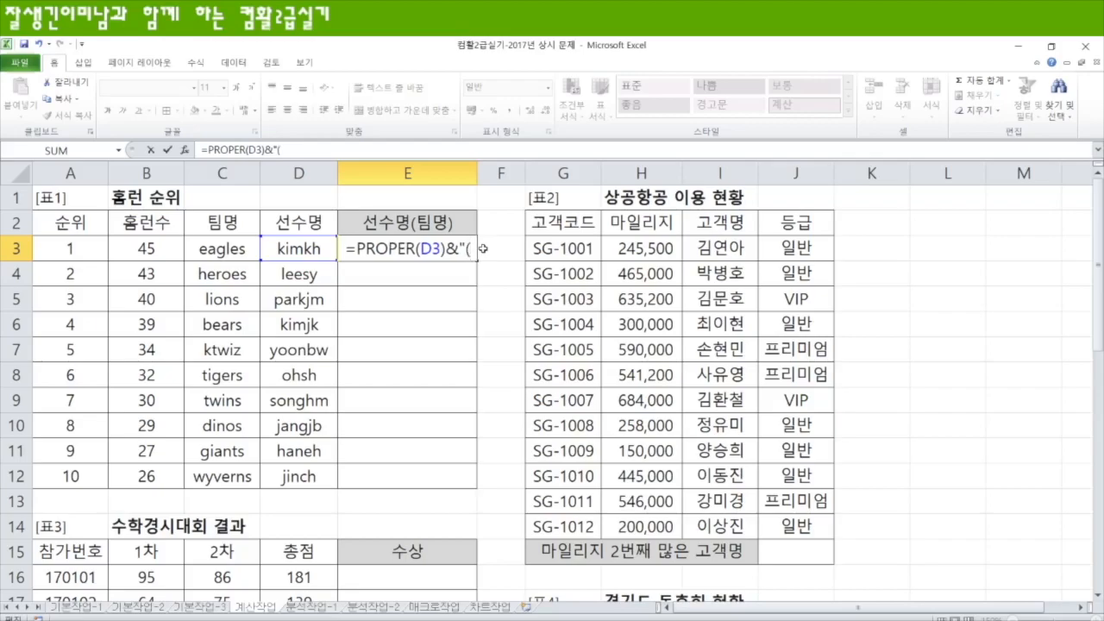
type("\"")
key("Return")
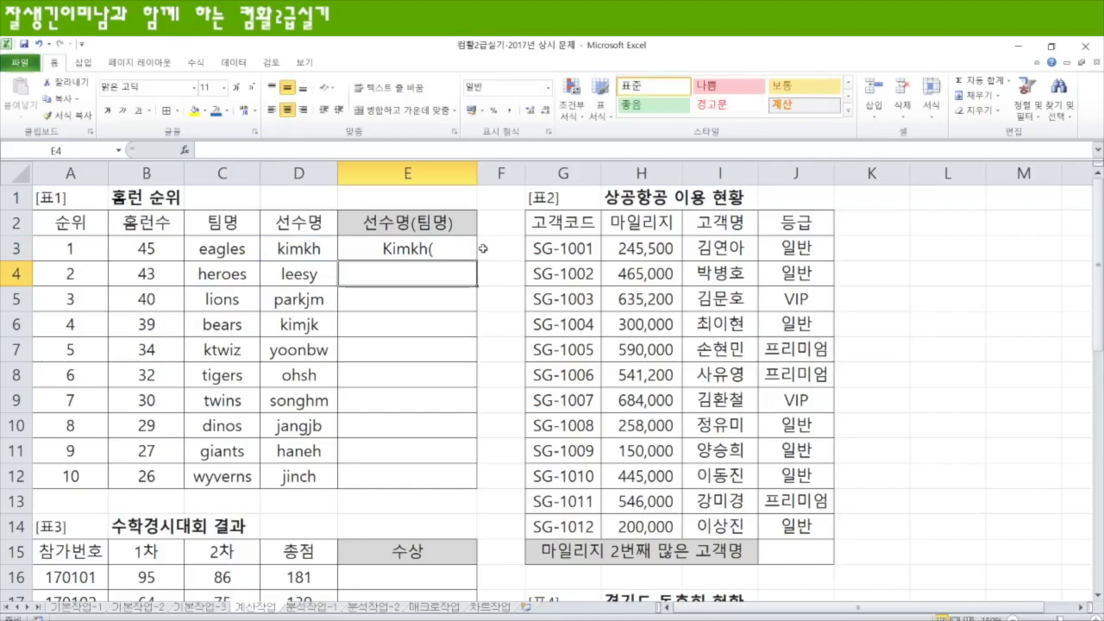
left_click(462, 251)
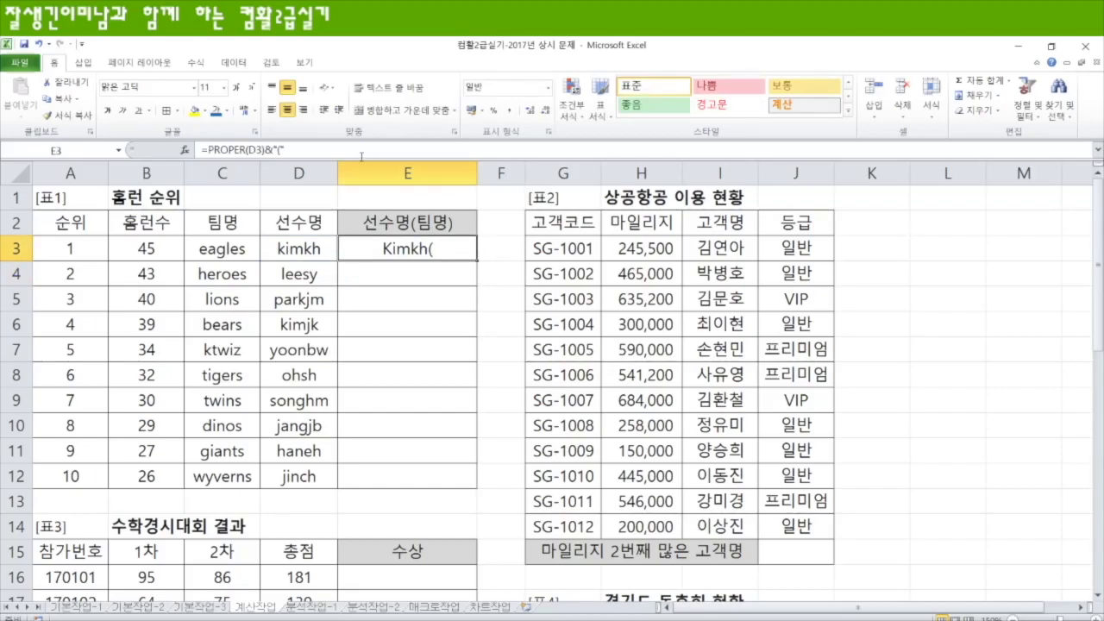
Extend the formula in E3 with the capitalized team name, making it =PROPER(D3)&"("&UPPER(C3)
double_click(449, 255)
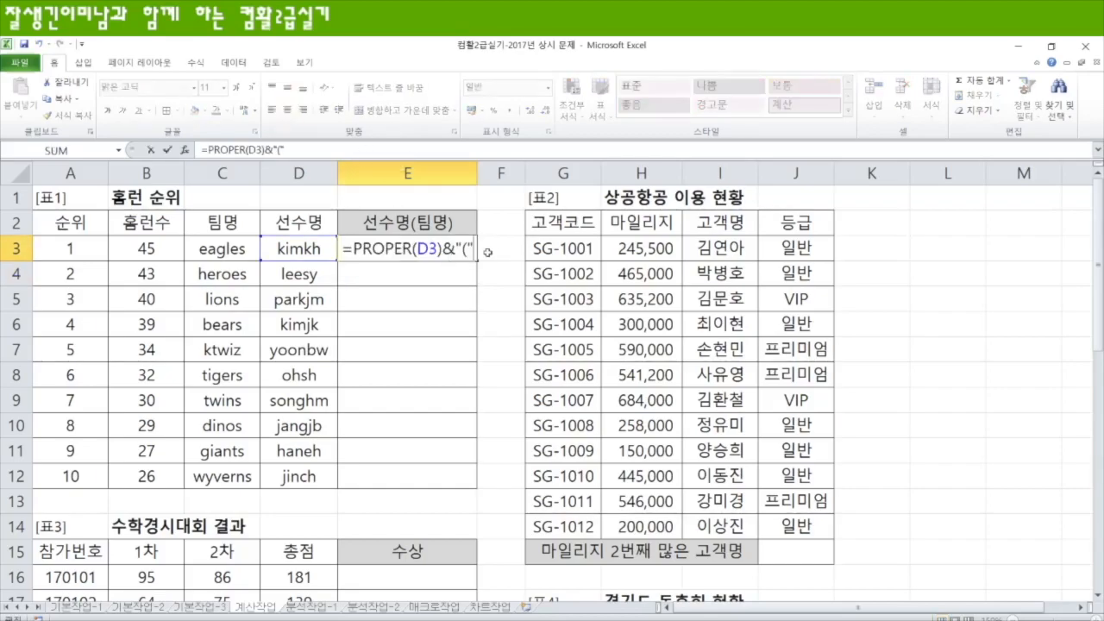
type("&u")
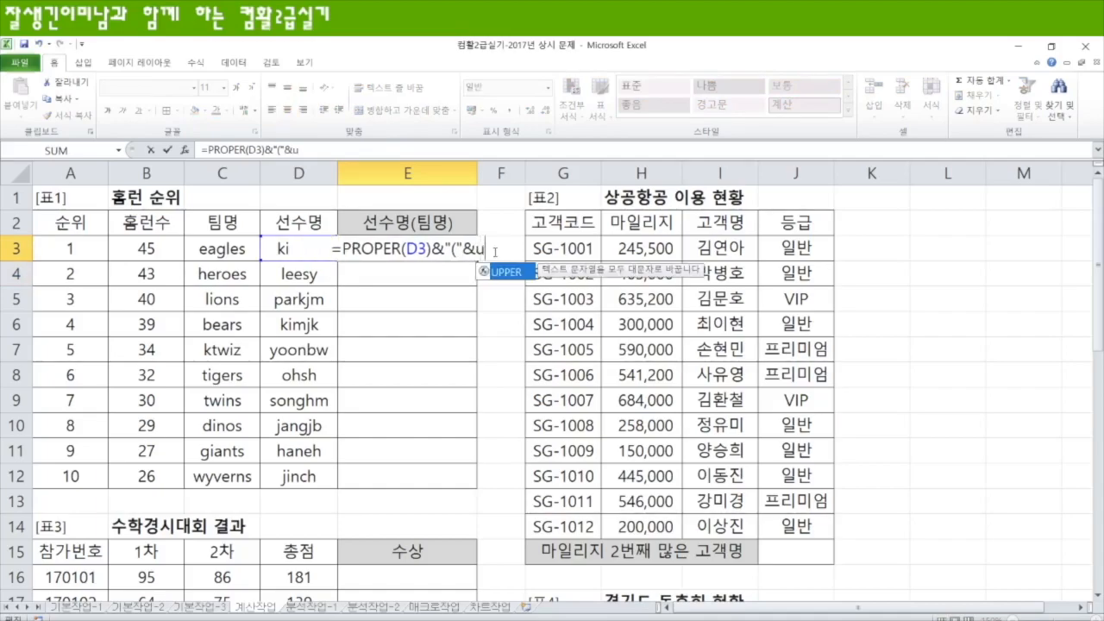
type("pp")
key("Tab")
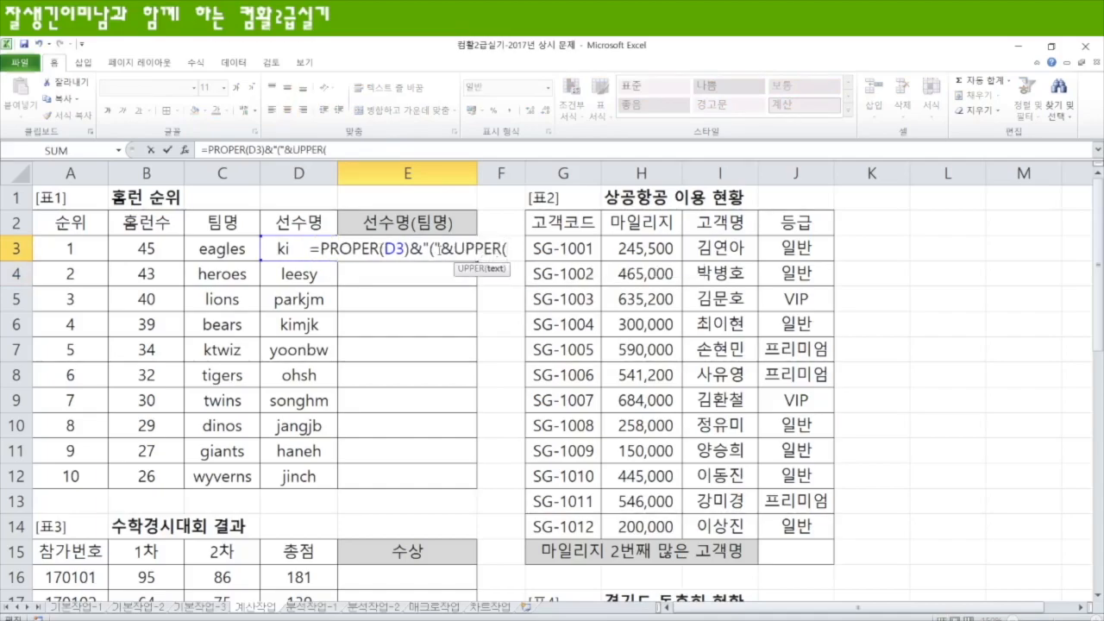
left_click(237, 249)
type(")")
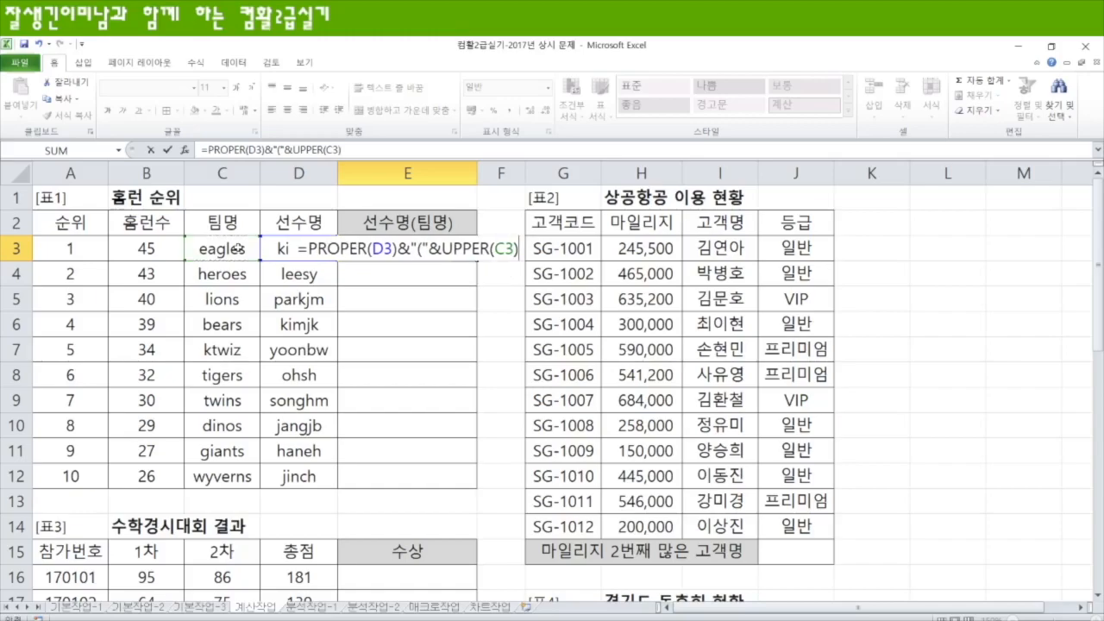
key("Return")
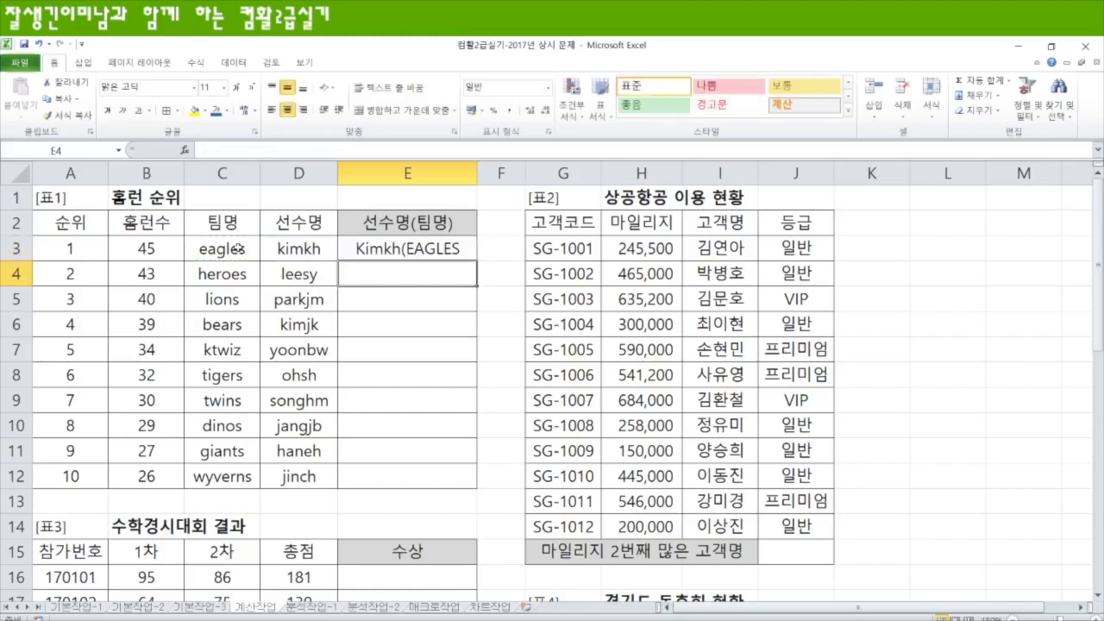
Try to append a closing parenthesis as text to the formula in E3, accepting the proposed formula correction
key("Up")
key("F2")
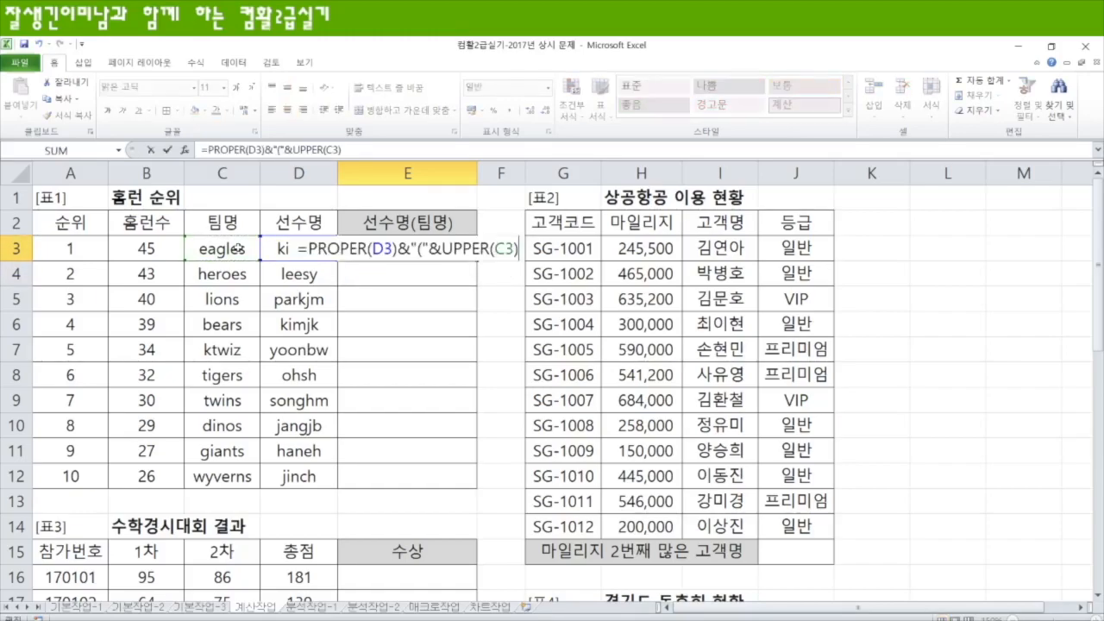
type("&\"")
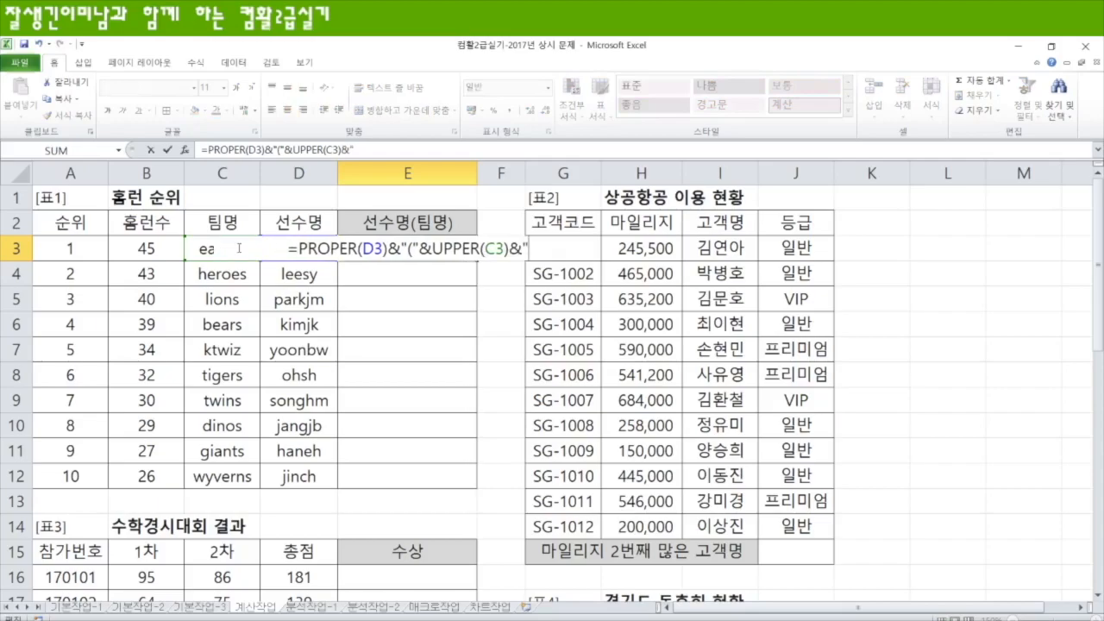
type(")")
key("Return")
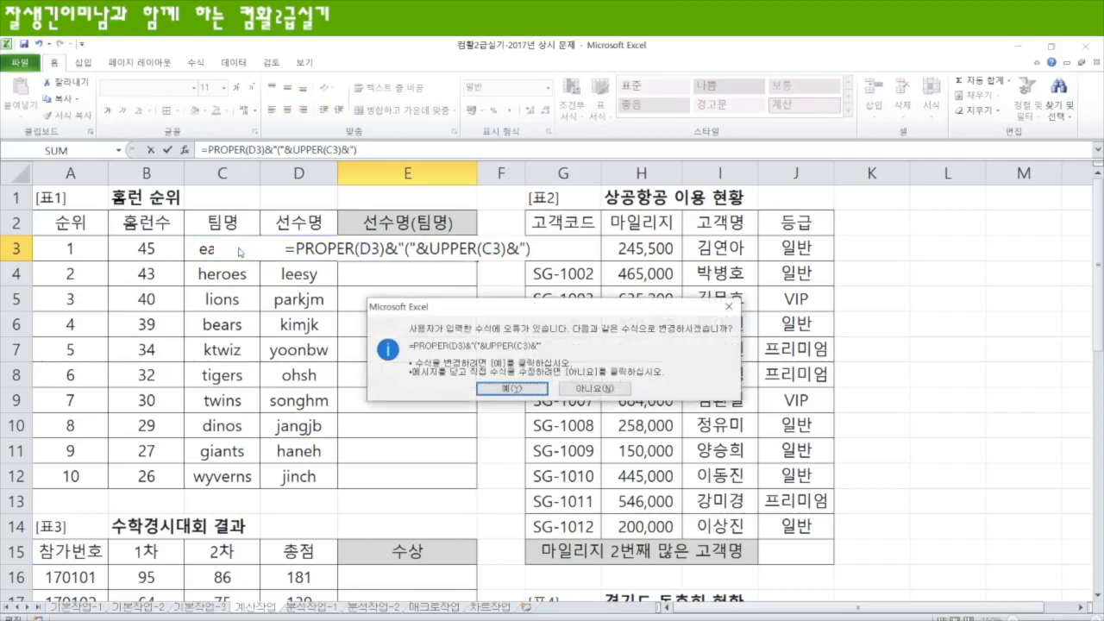
key("Return")
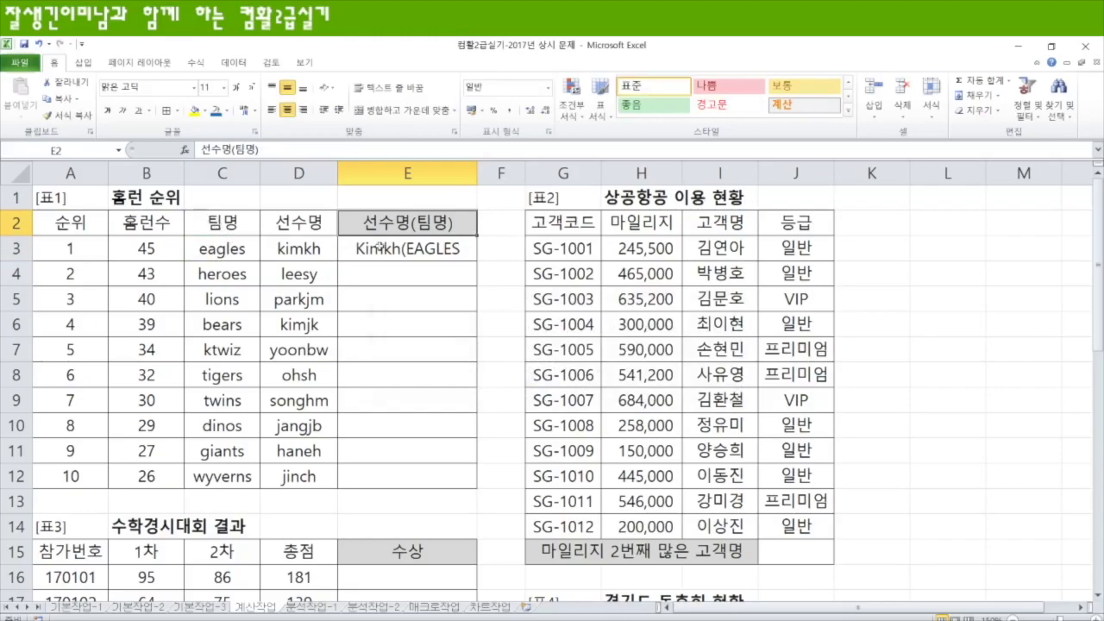
Correct the formula in E3 to =PROPER(D3)&"("&UPPER(C3)&")" and fill it down to E12
left_click(395, 248)
left_click(357, 150)
type(")\"")
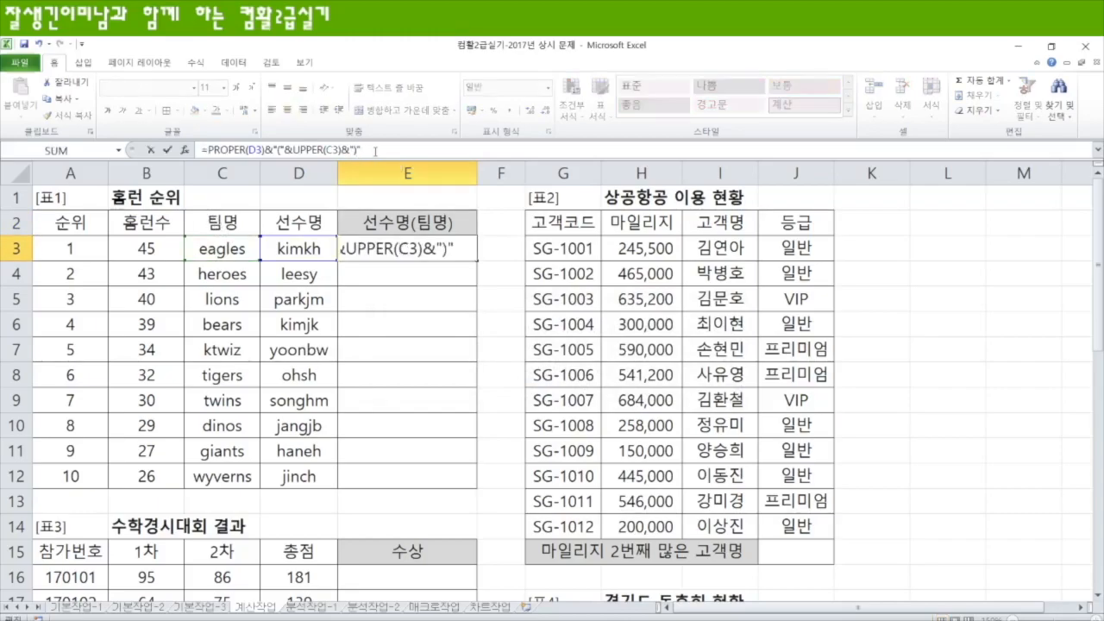
key("Return")
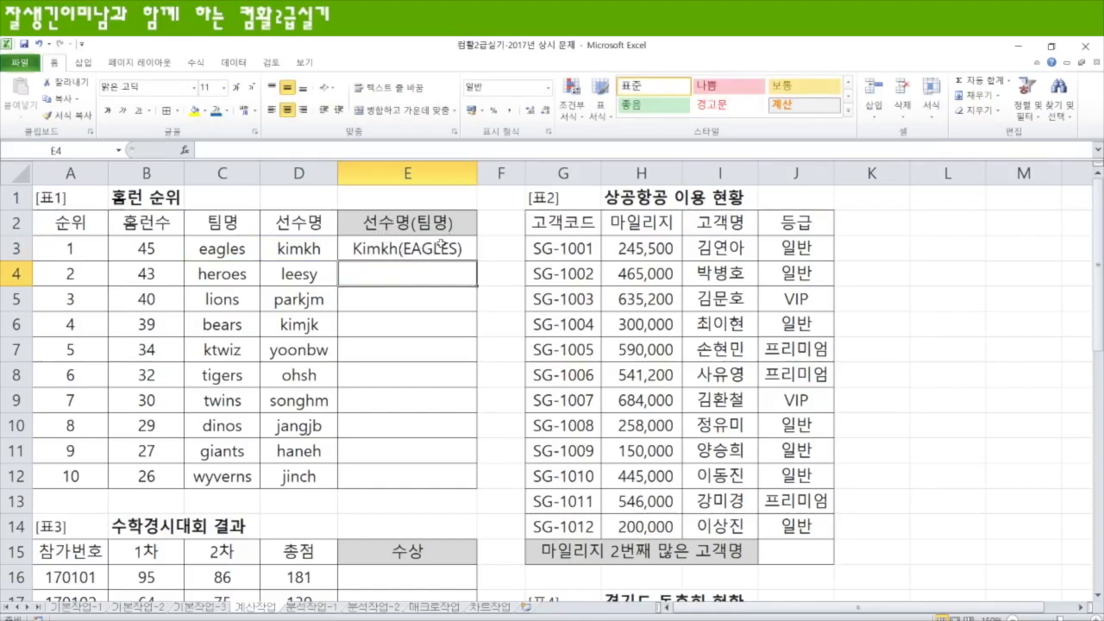
left_click(471, 250)
left_click_drag(478, 259, 476, 483)
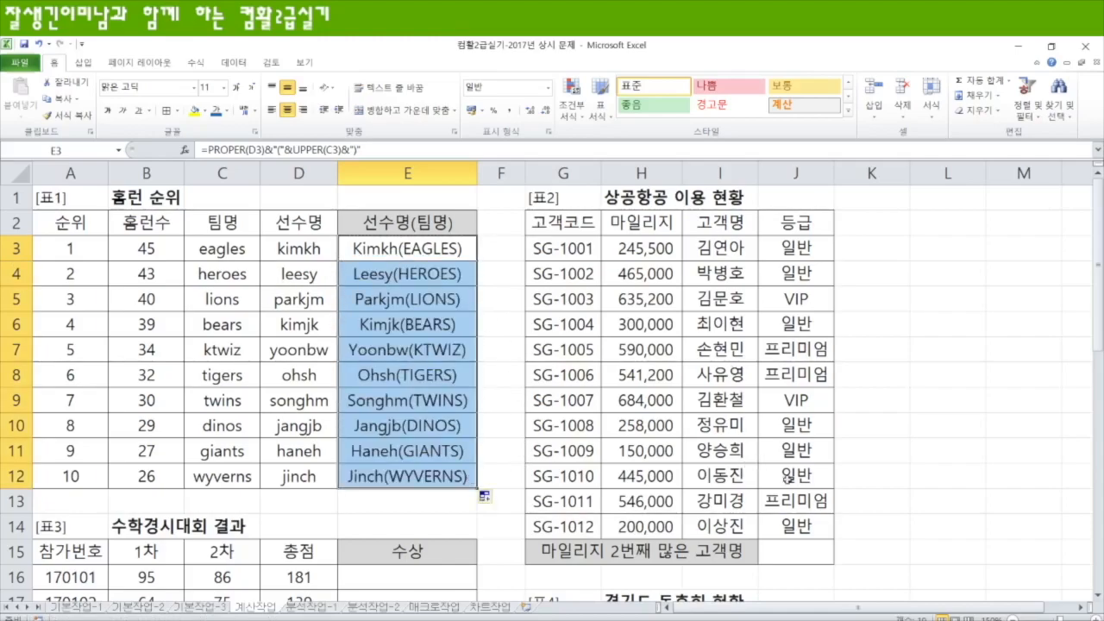
Highlight the 마일리지 values H3:H14 in 표2 with a yellow fill
left_click(799, 553)
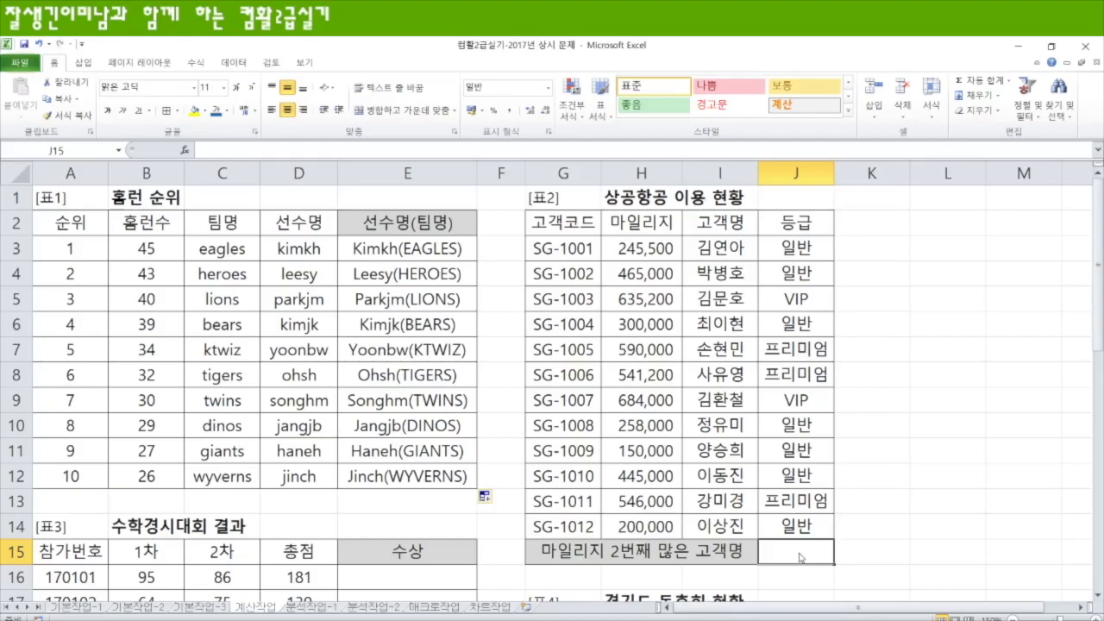
scroll(802, 552, "down", 4)
scroll(802, 552, "up", 4)
scroll(803, 552, "down", 2)
scroll(805, 549, "down", 3)
scroll(805, 549, "up", 5)
left_click(642, 246)
left_click_drag(643, 246, 623, 517)
left_click(195, 110)
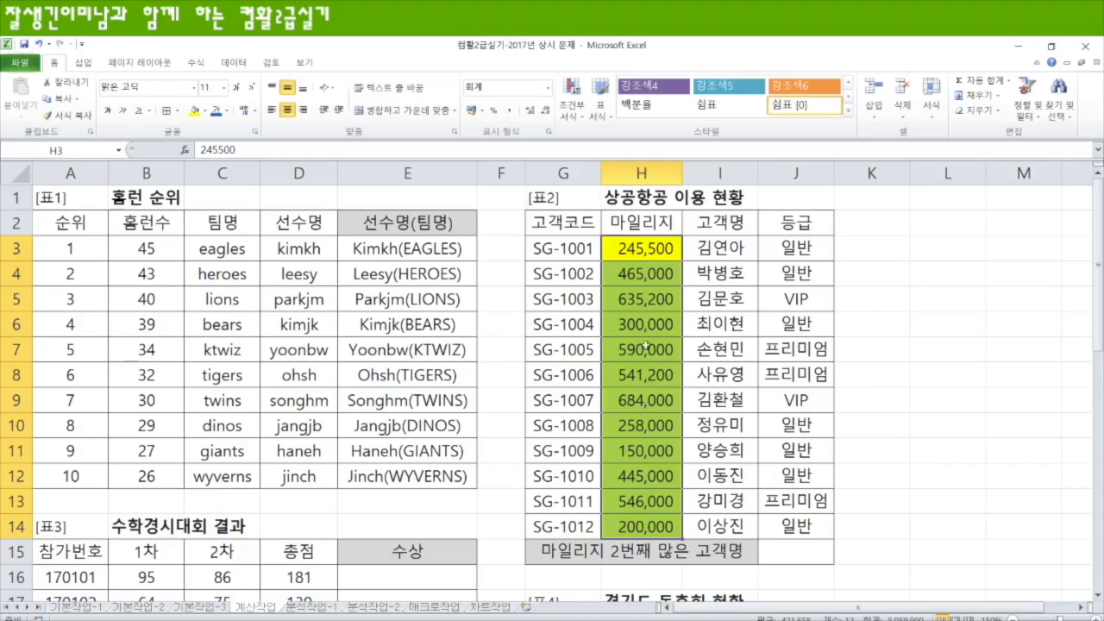
Fill the SG-1003 row of 표2, cells G5:J5, with light orange
left_click(635, 298)
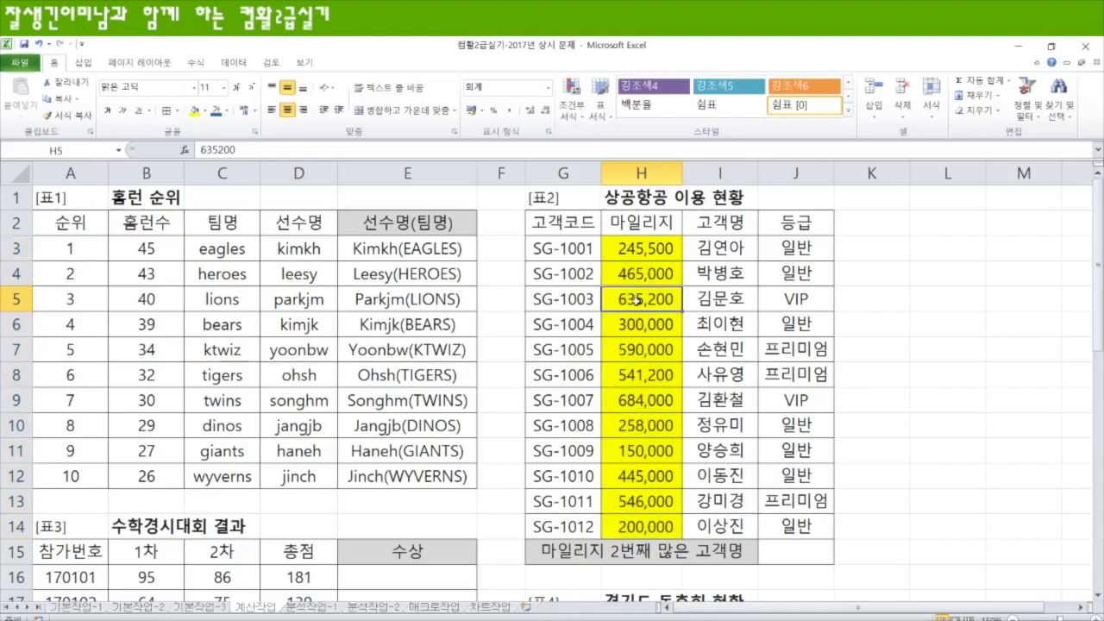
left_click_drag(565, 299, 789, 302)
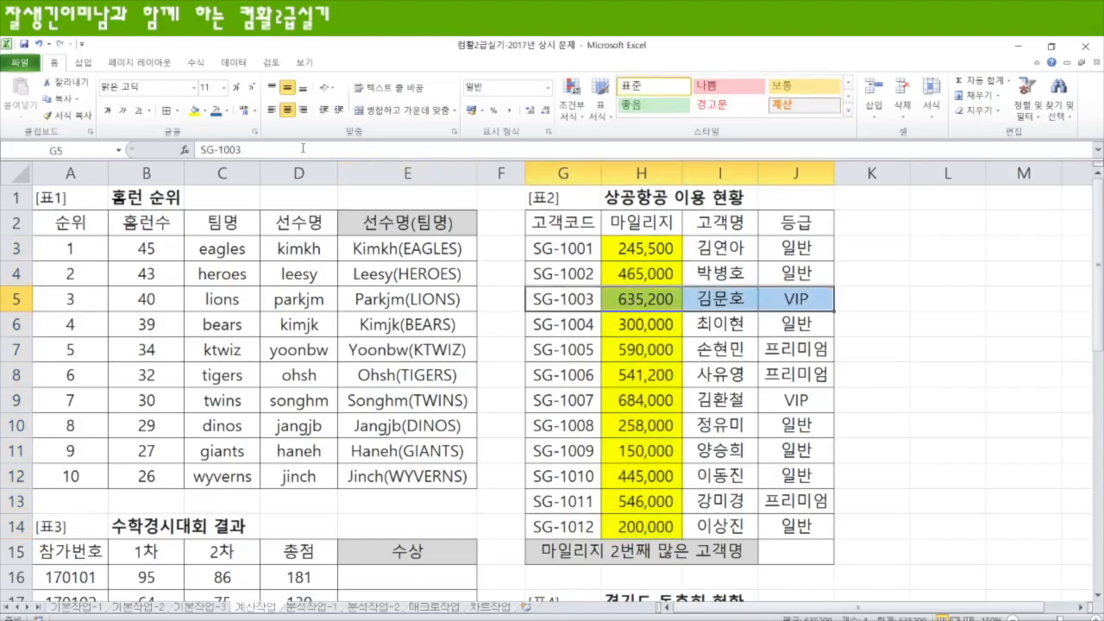
left_click(204, 111)
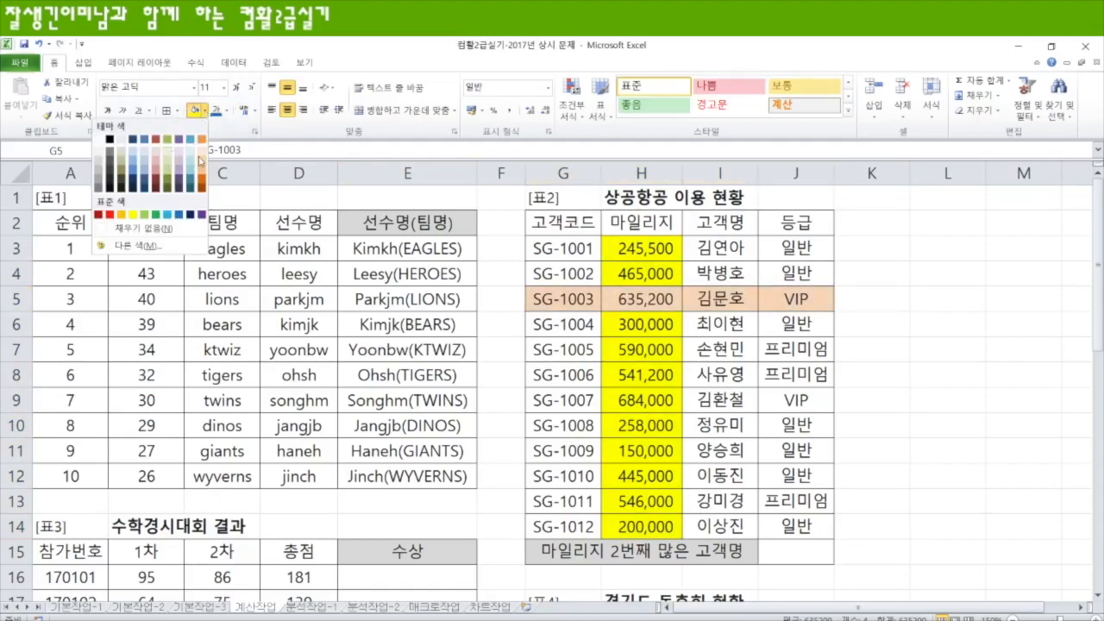
left_click(203, 157)
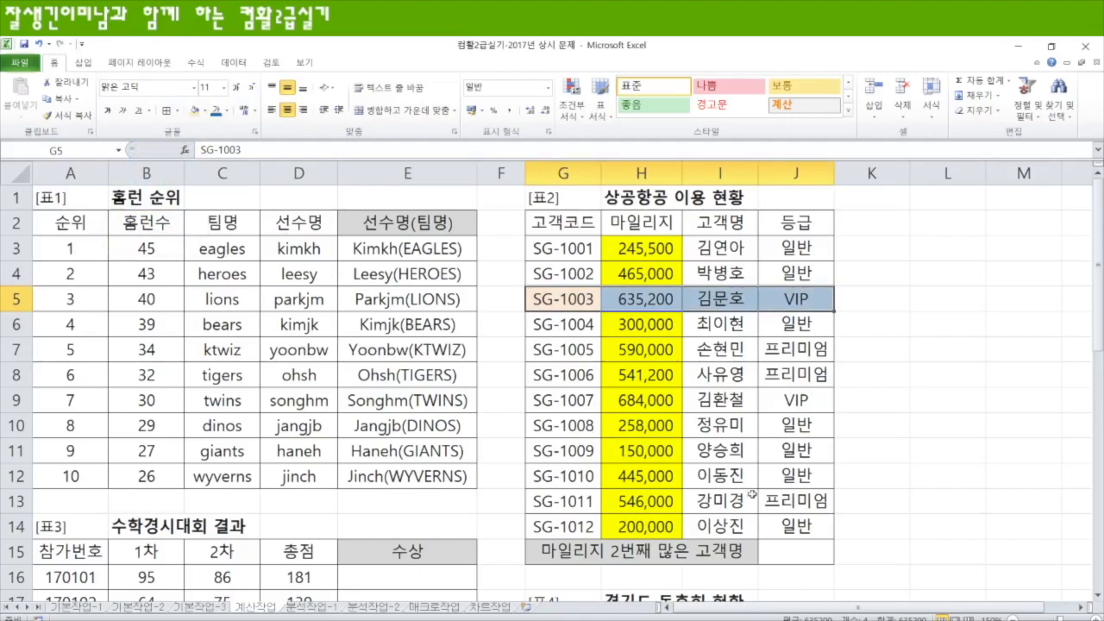
left_click(870, 558)
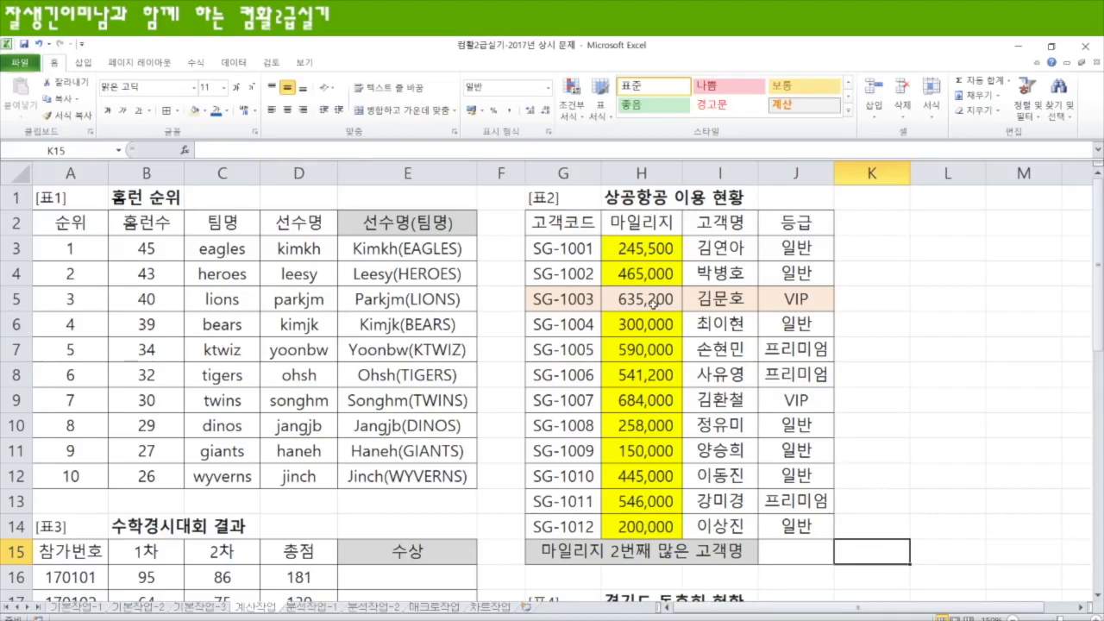
Review the 마일리지 values in H3:H14 and the 마일리지 and 고객명 columns in H2:I14
left_click(652, 247)
left_click_drag(651, 248, 659, 533)
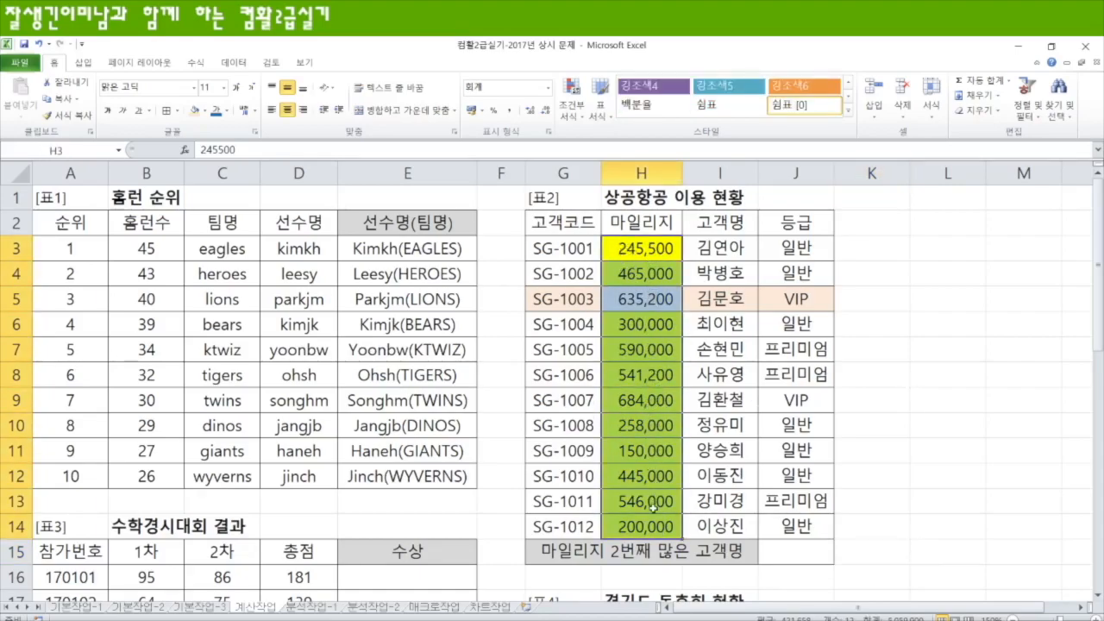
left_click_drag(637, 242, 636, 518)
left_click_drag(631, 219, 719, 522)
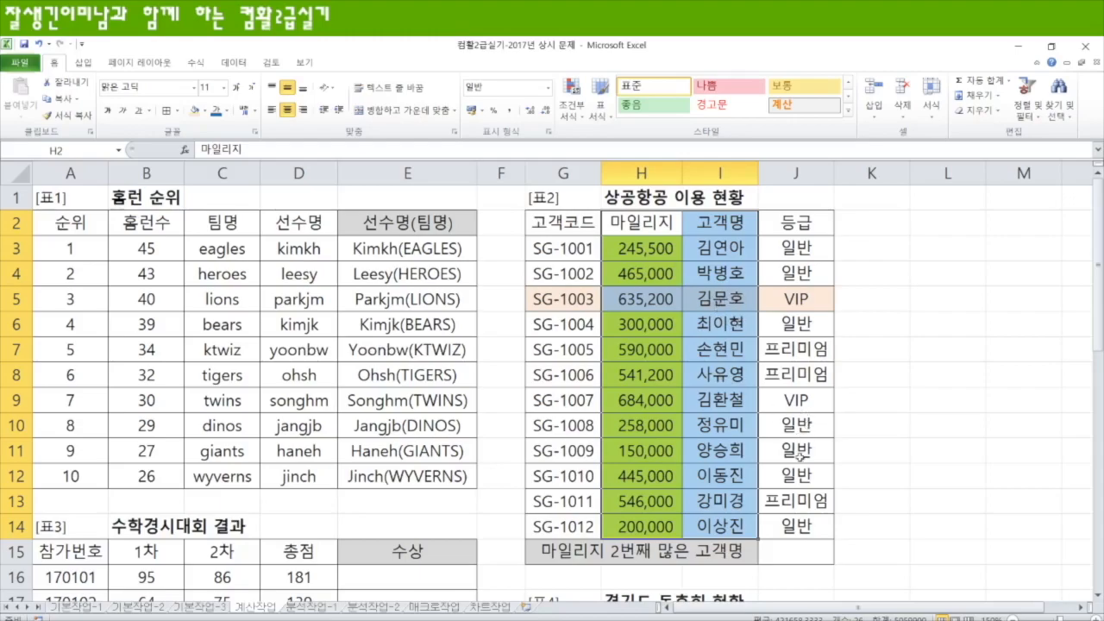
Enter =LARGE(H3:H14,2) in cell J15 to find the second-highest 마일리지
left_click(794, 556)
type("=")
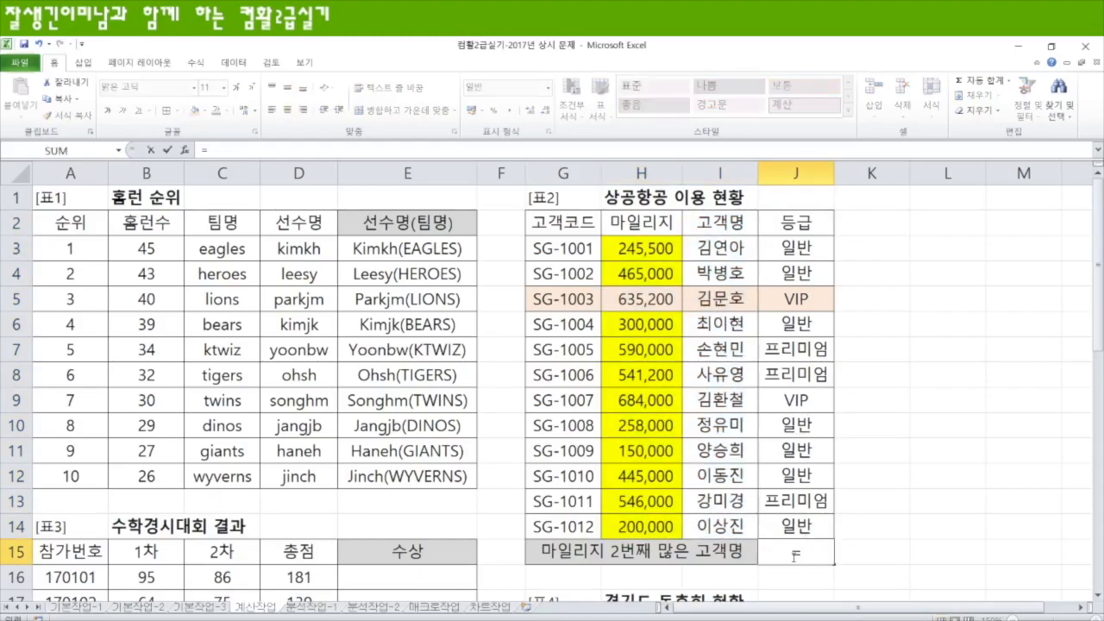
type("la")
key("Tab")
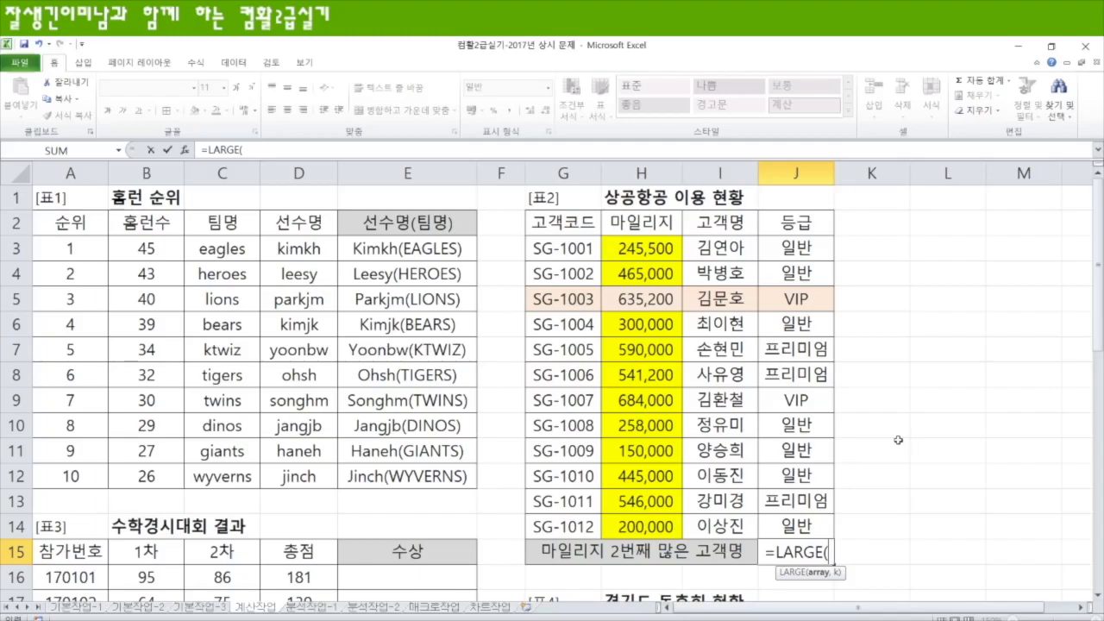
left_click(649, 249)
left_click_drag(648, 249, 670, 520)
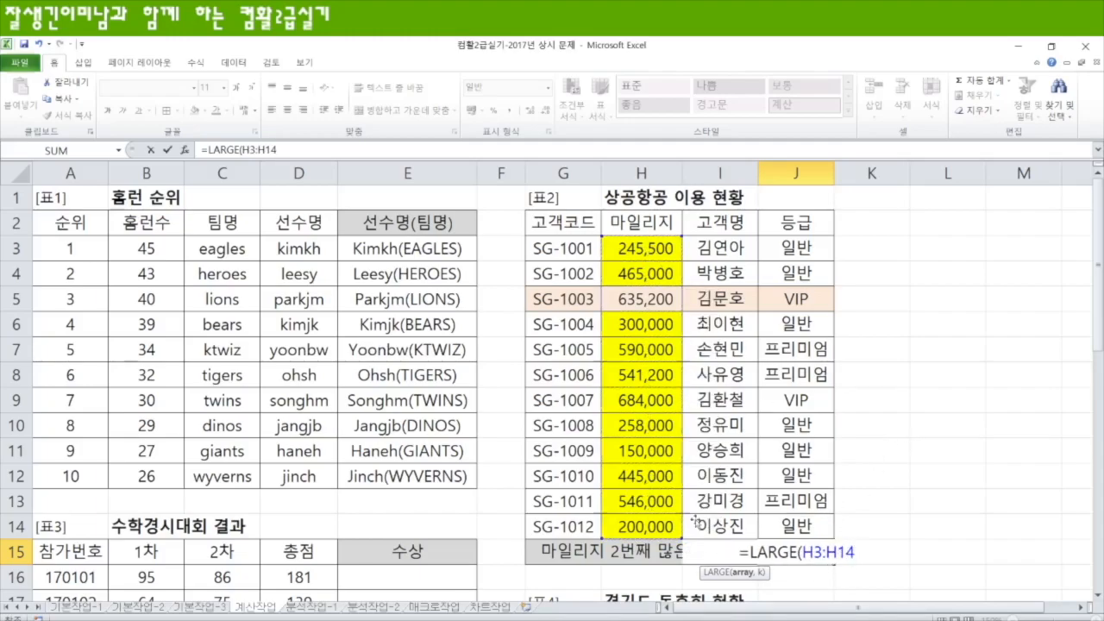
type(",")
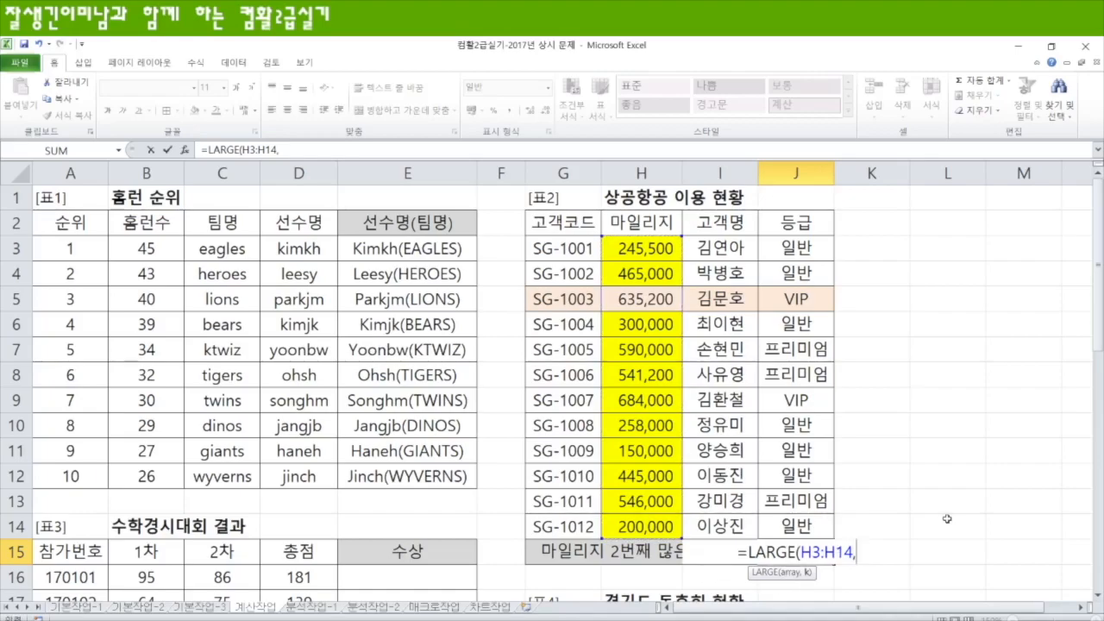
type("2)")
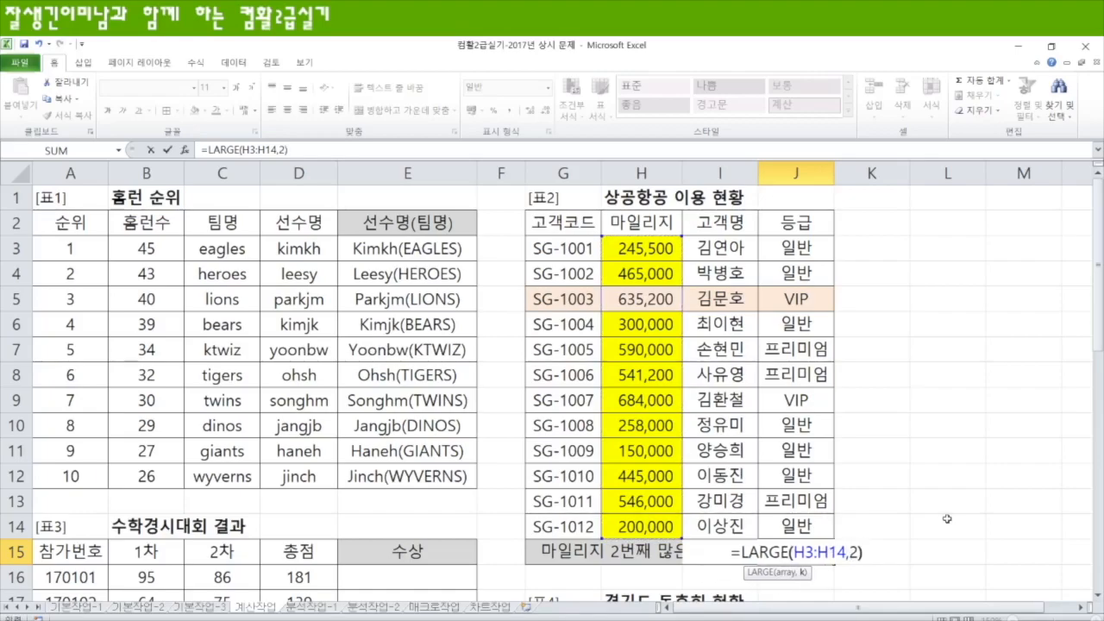
key("Return")
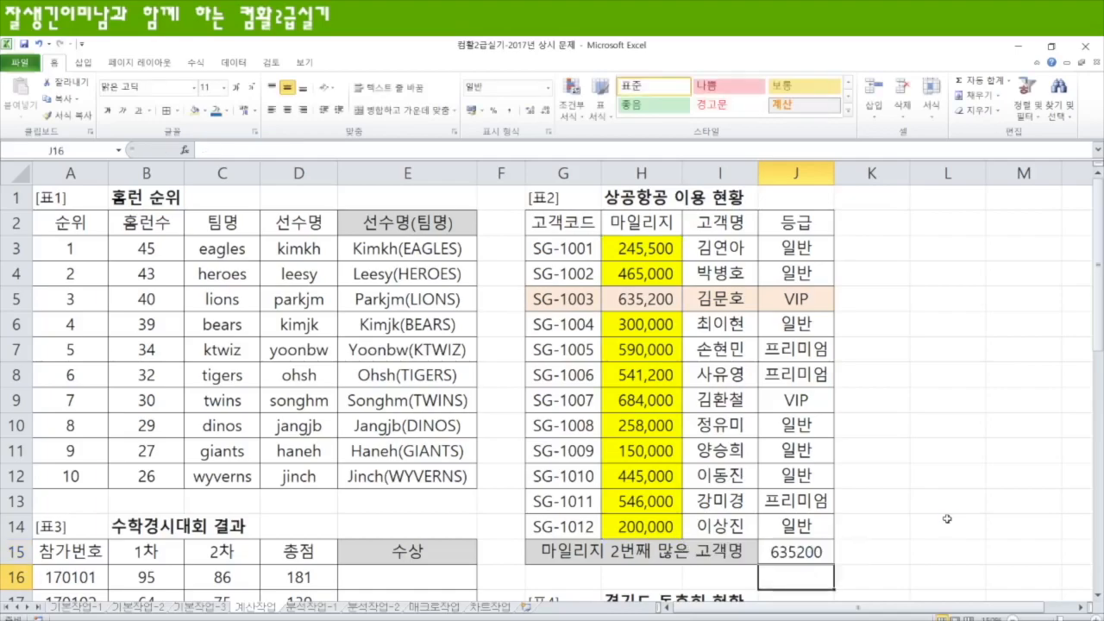
Nest the LARGE formula in J15 inside VLOOKUP as its lookup value, ending with a comma for the table range
left_click(802, 556)
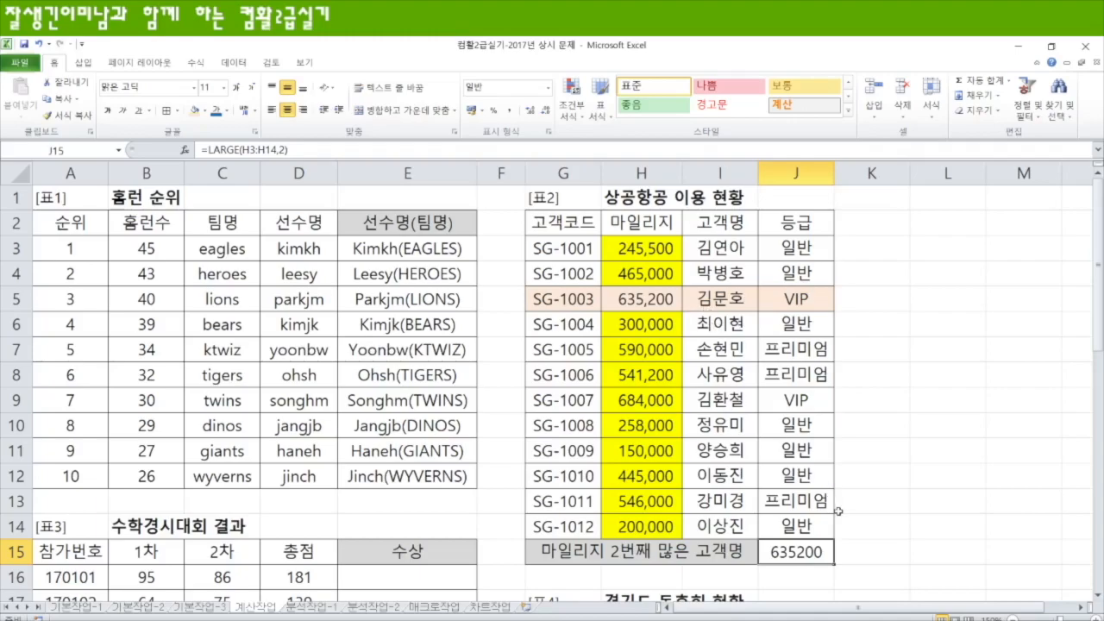
key("F2")
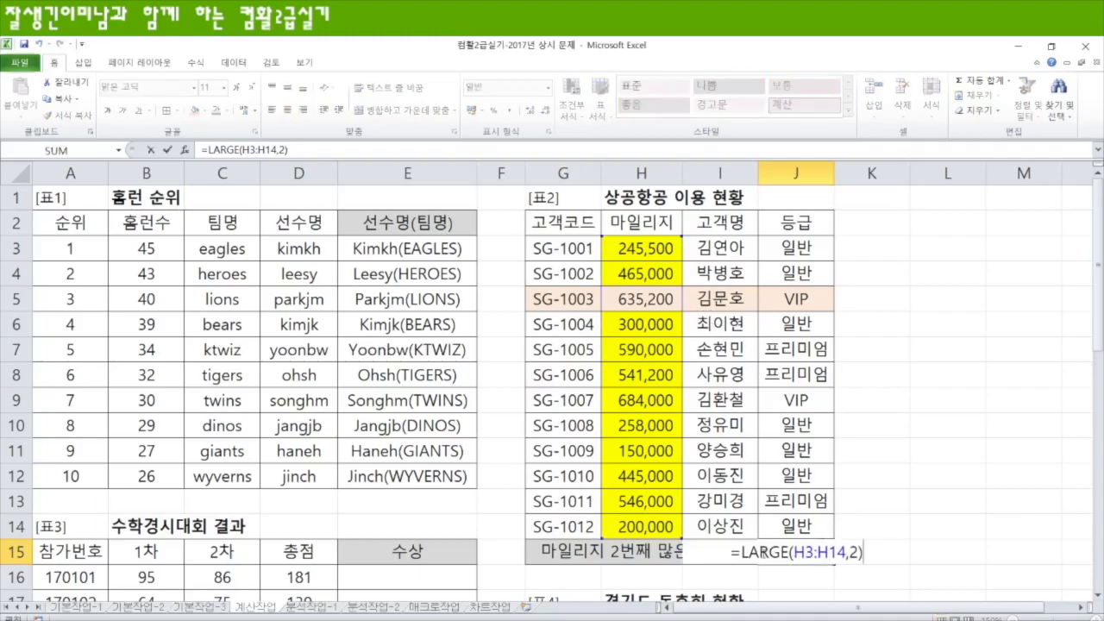
left_click(742, 553)
type("VLOOKUP(")
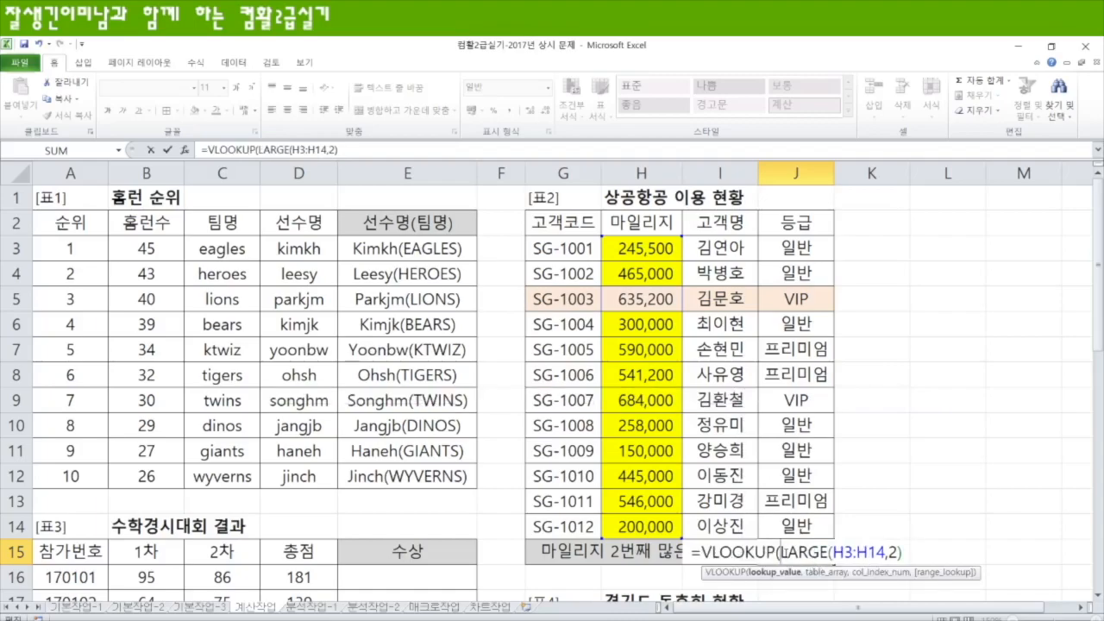
left_click_drag(830, 552, 906, 553)
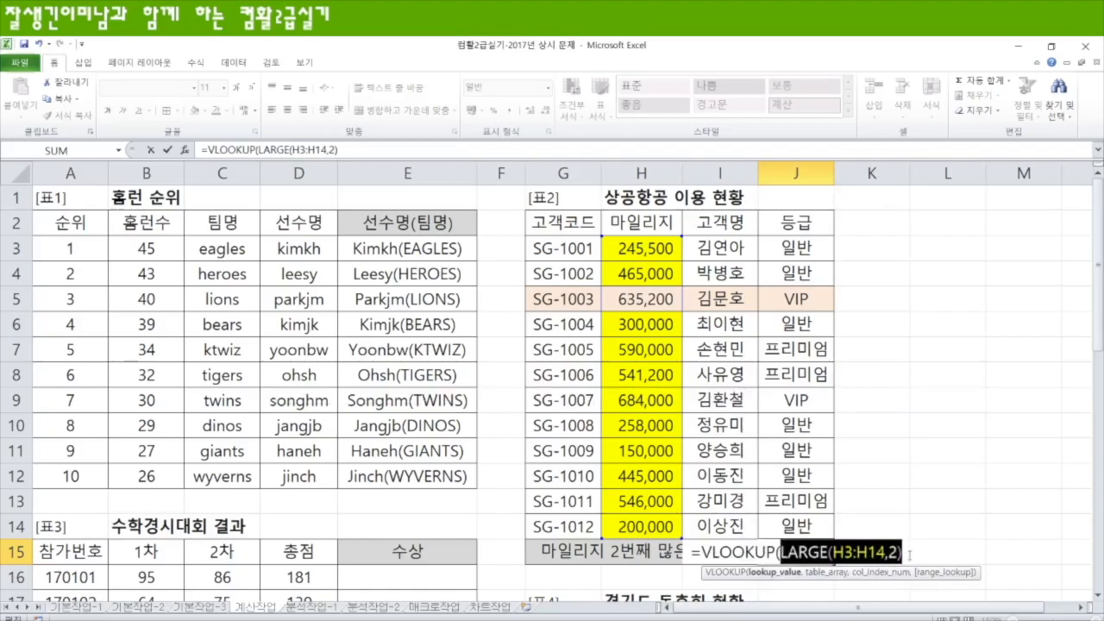
left_click(909, 555)
type(",")
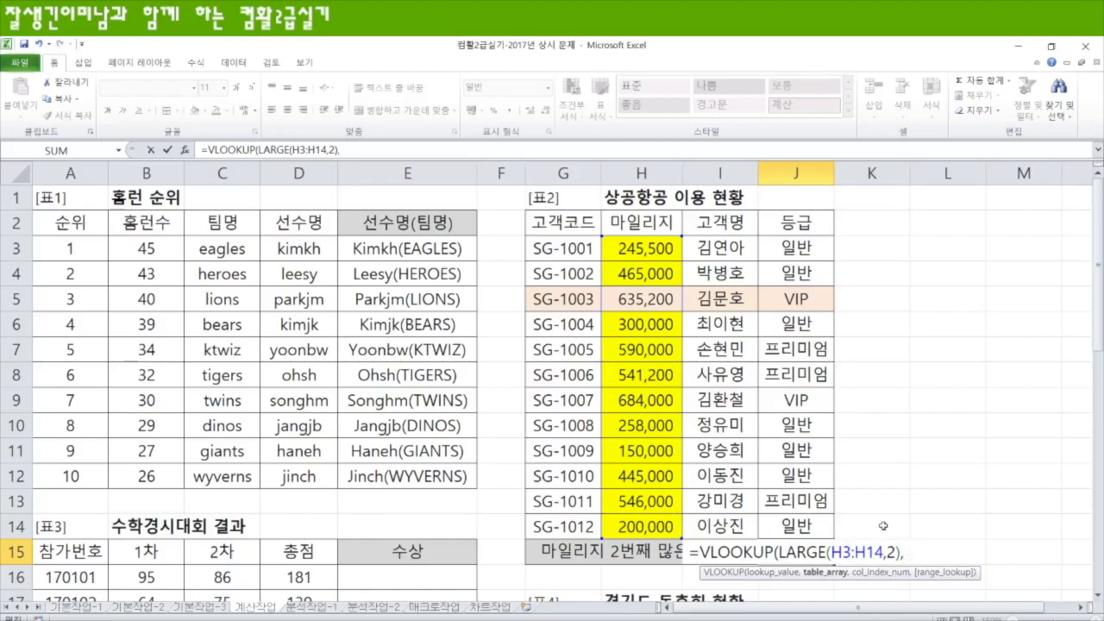
left_click_drag(643, 223, 730, 527)
left_click_drag(645, 244, 729, 523)
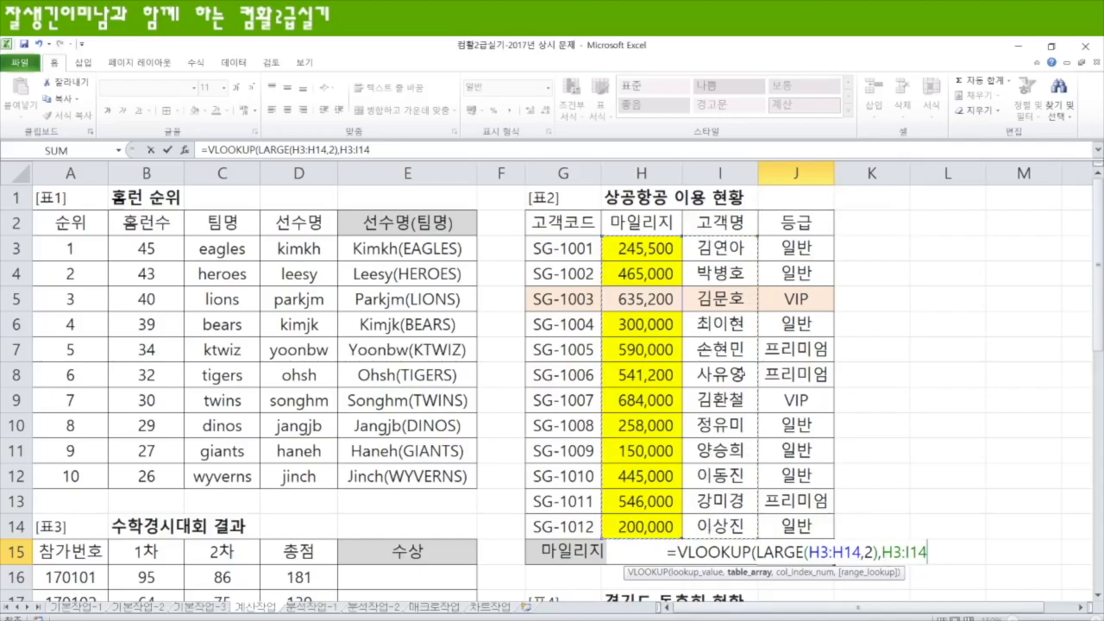
key("BackSpace")
key("BackSpace")
key("BackSpace")
key("BackSpace")
key("BackSpace")
key("BackSpace")
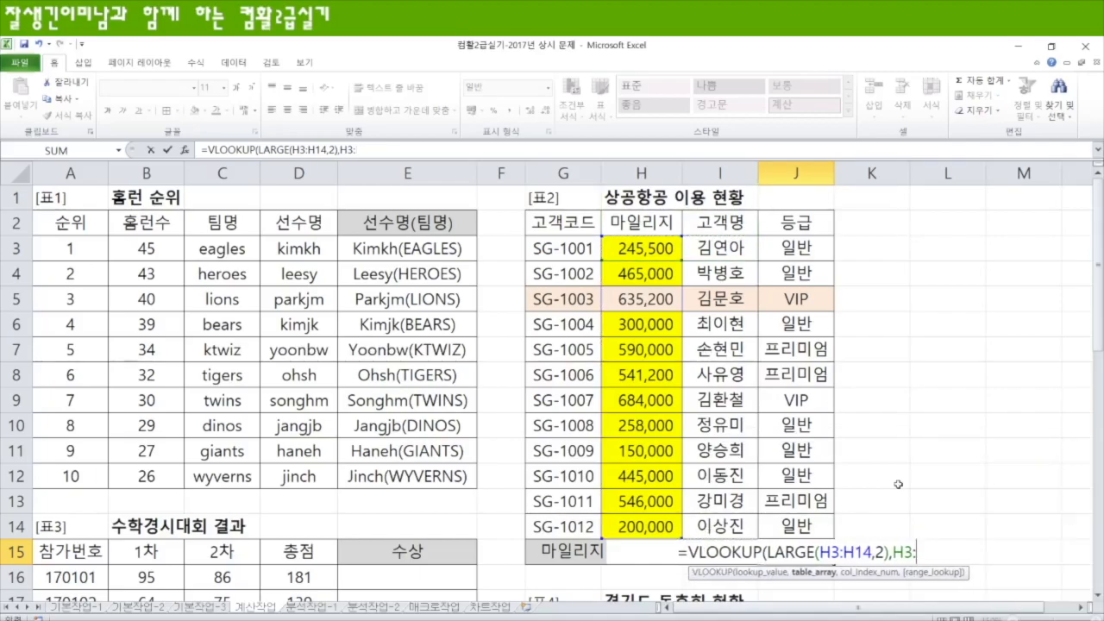
Set H2:I14 as the table range of the VLOOKUP formula in J15
left_click_drag(647, 222, 697, 361)
key("shift+Down")
key("shift+Down")
key("shift+Down")
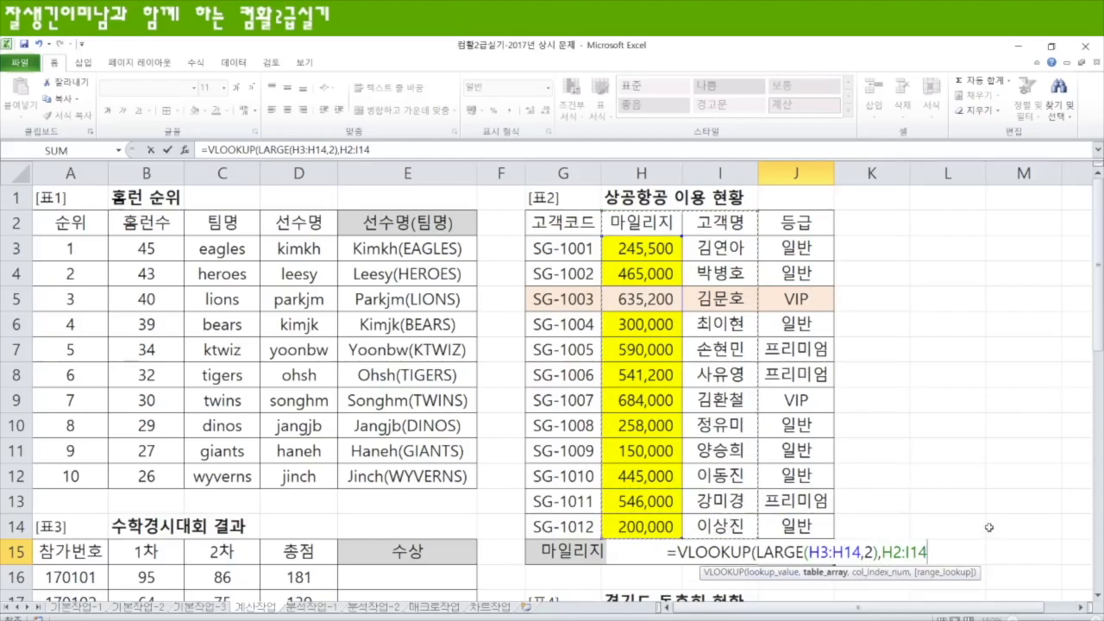
Complete the VLOOKUP formula in J15 with column index 2 and exact match 0, and enter it
type(",")
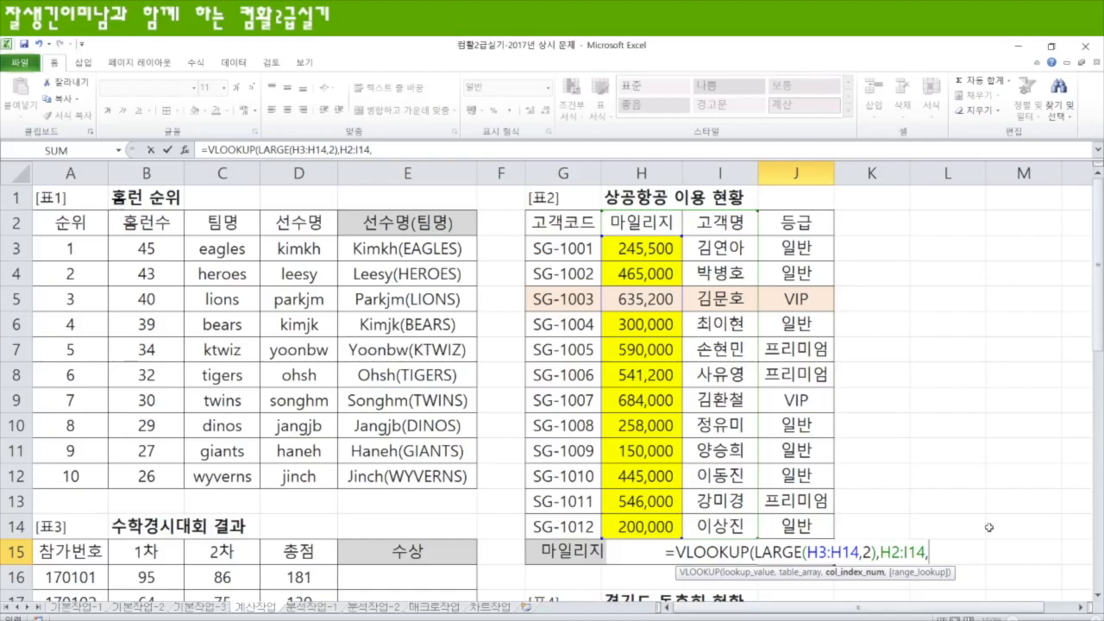
type("2,")
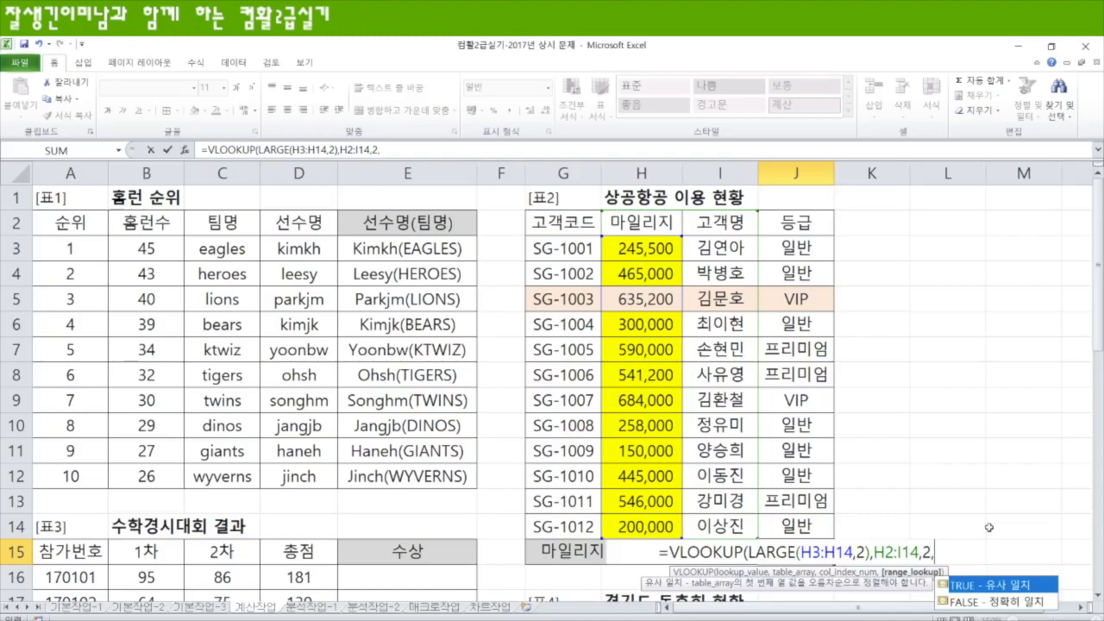
type("0)")
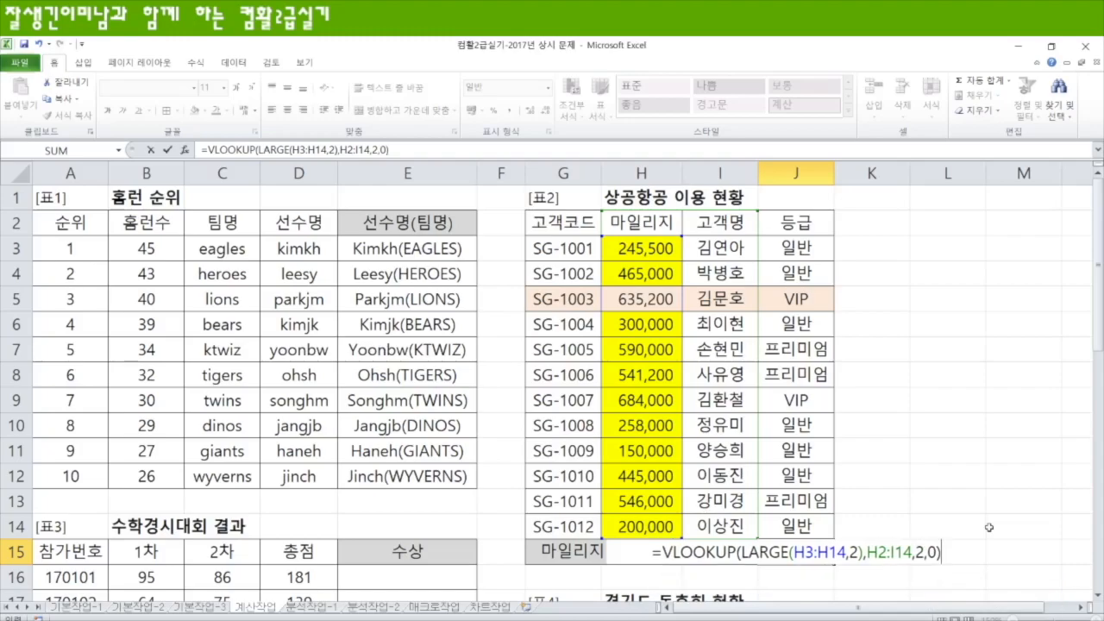
key("Return")
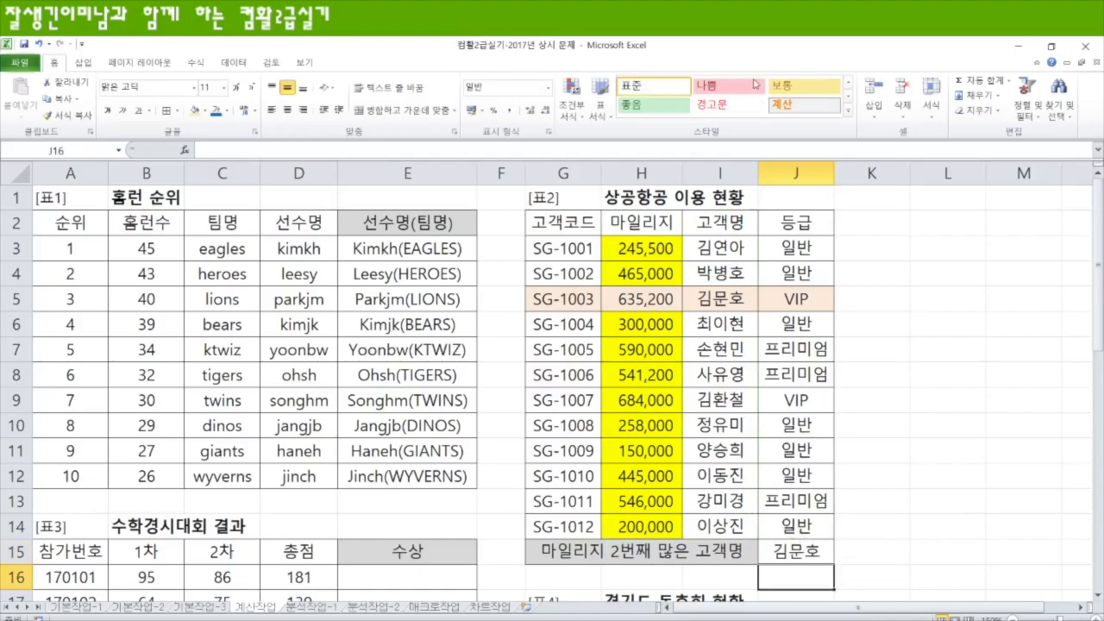
Extend the table range of the VLOOKUP formula in J15 to H2:J14, keeping column index 2
key("F2")
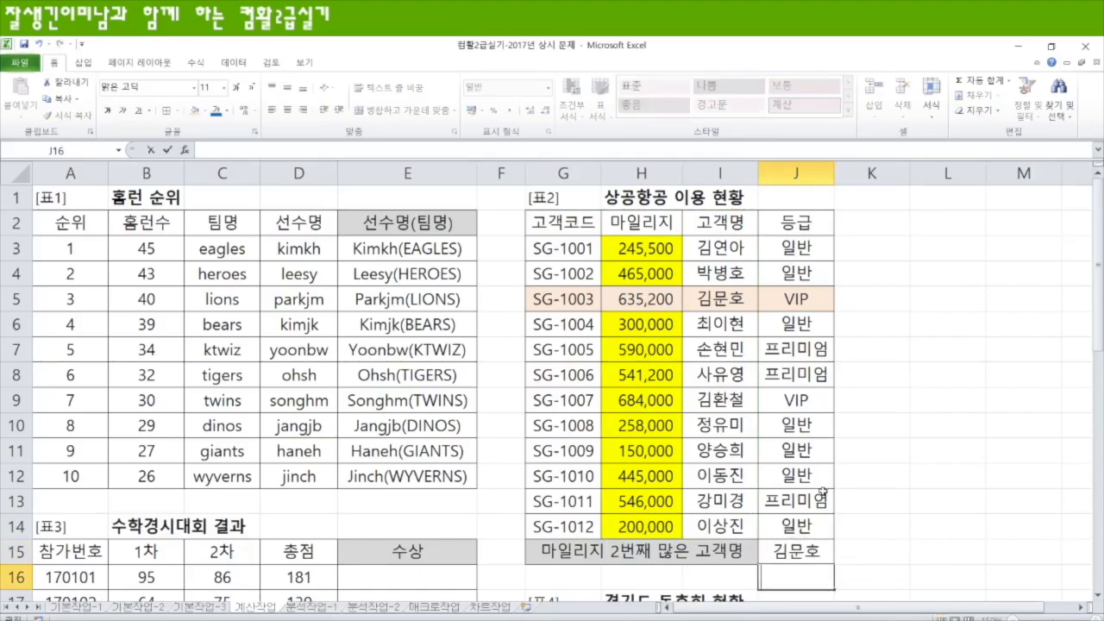
left_click(799, 552)
double_click(800, 553)
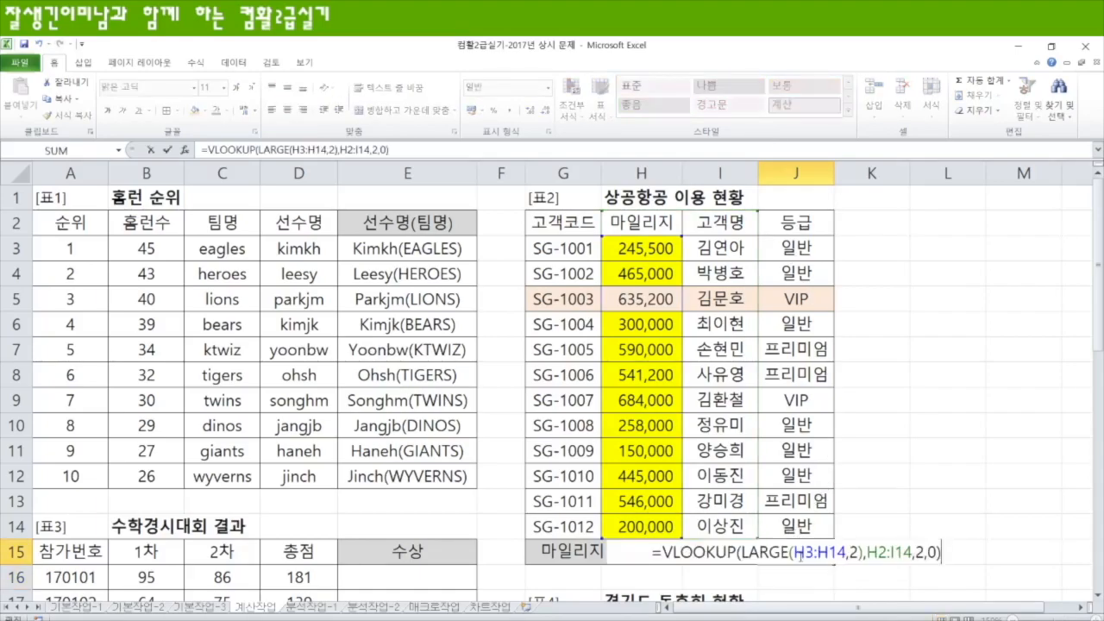
left_click(832, 553)
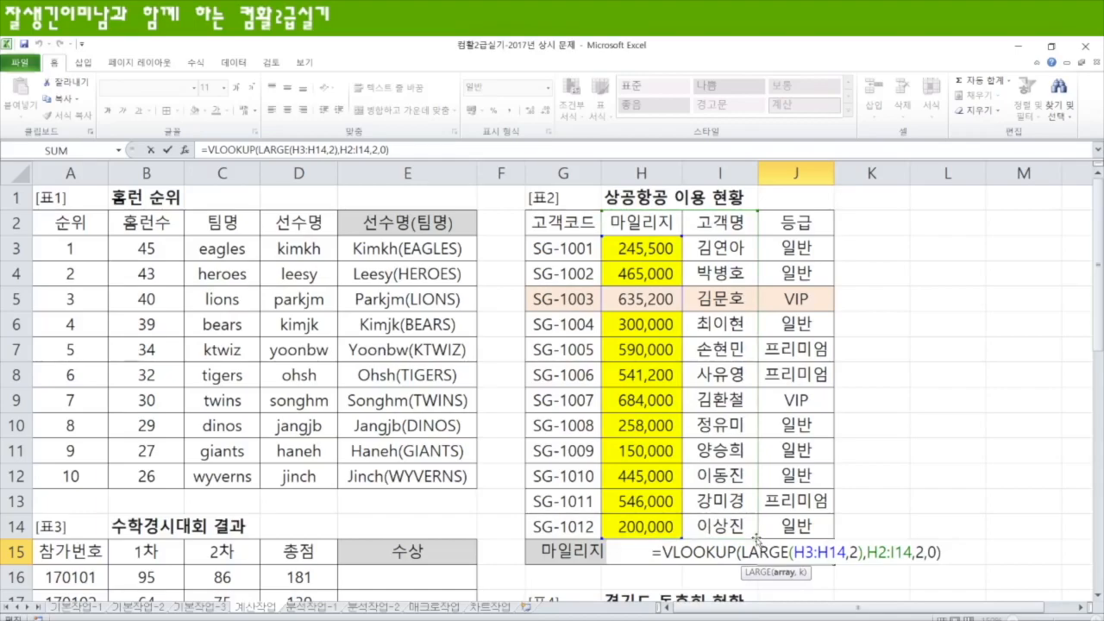
left_click_drag(757, 539, 758, 537)
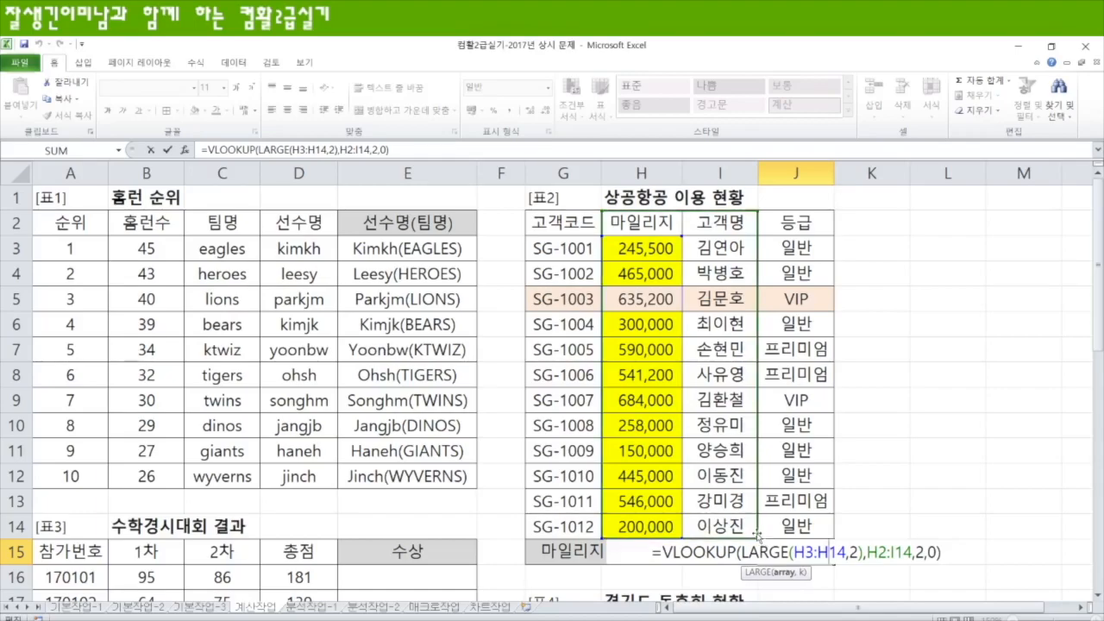
left_click(877, 553)
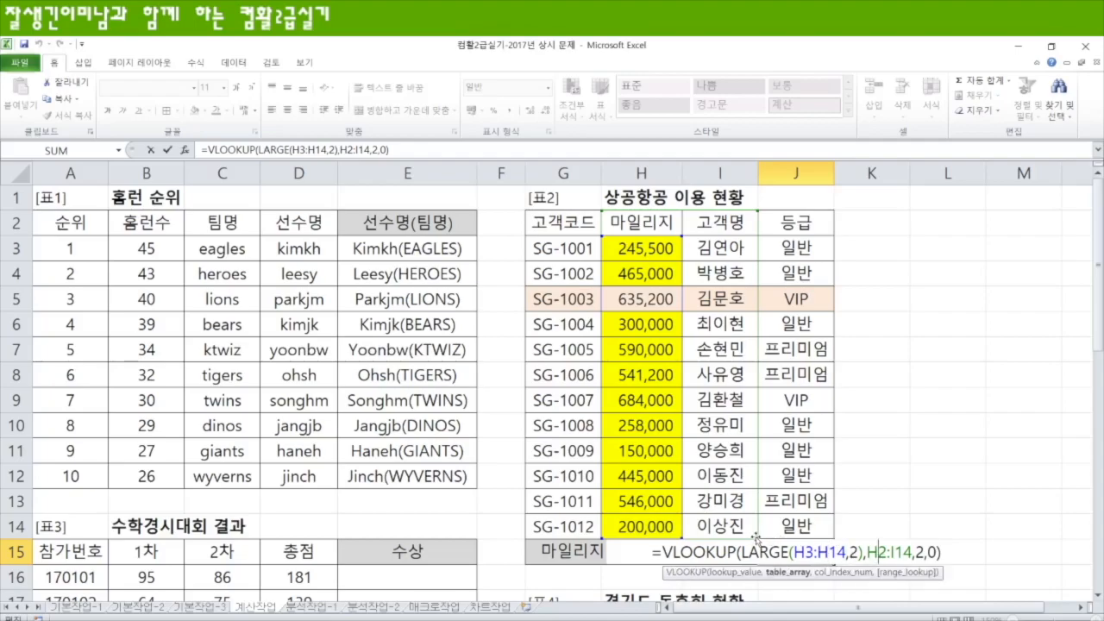
left_click_drag(757, 539, 813, 537)
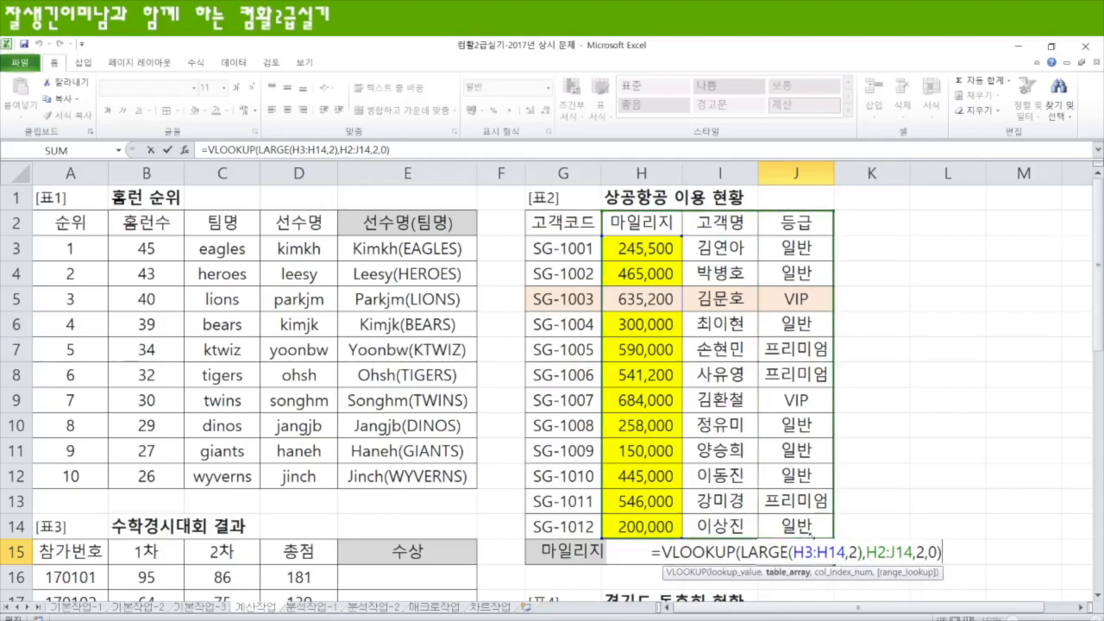
double_click(920, 553)
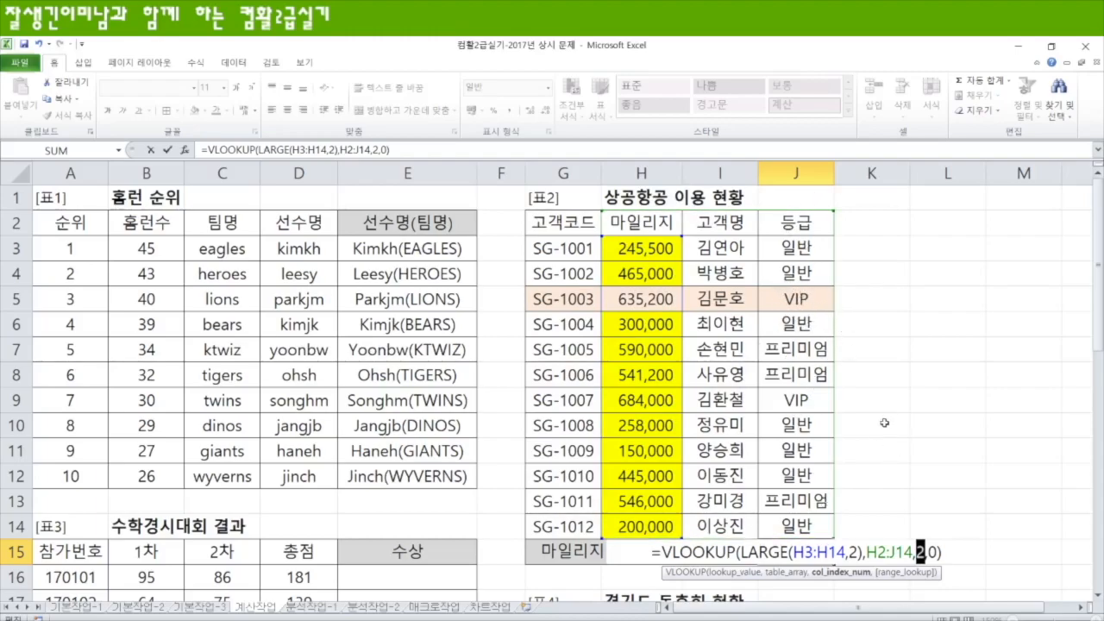
key("Return")
Start a RANK formula in E16 of the 수상 column with D16 as the number to rank
scroll(566, 405, "down", 2)
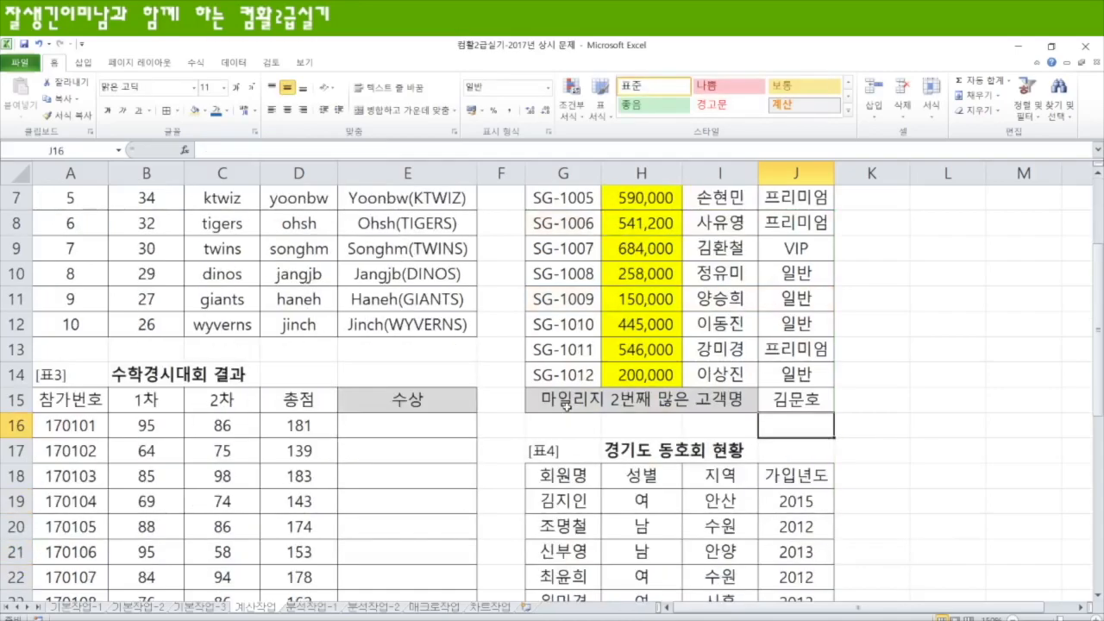
scroll(566, 405, "down", 2)
left_click(409, 275)
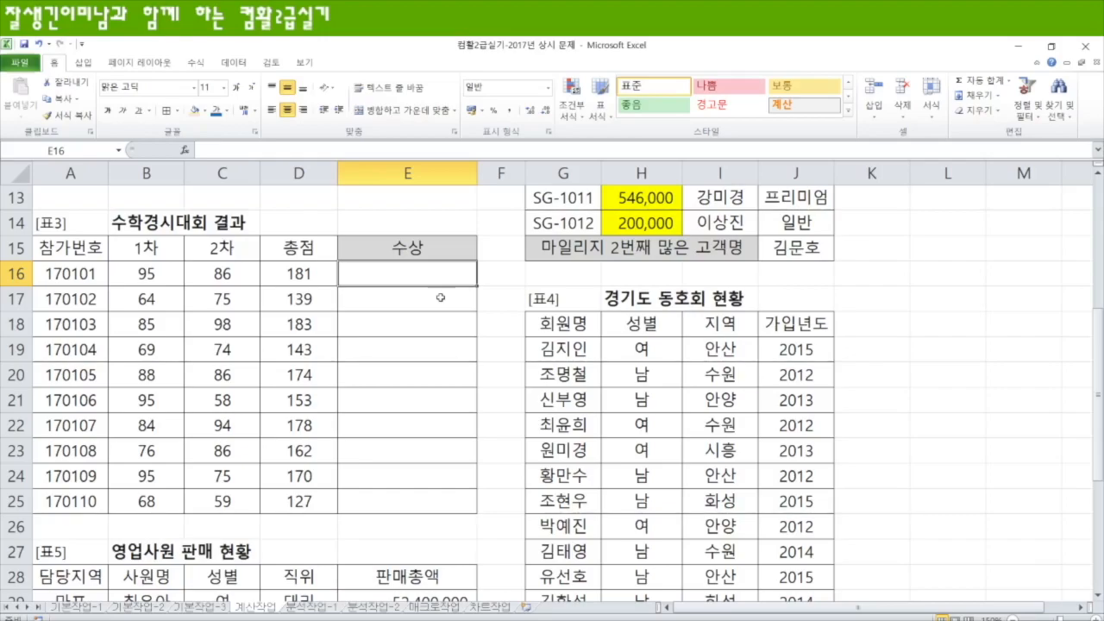
type("=")
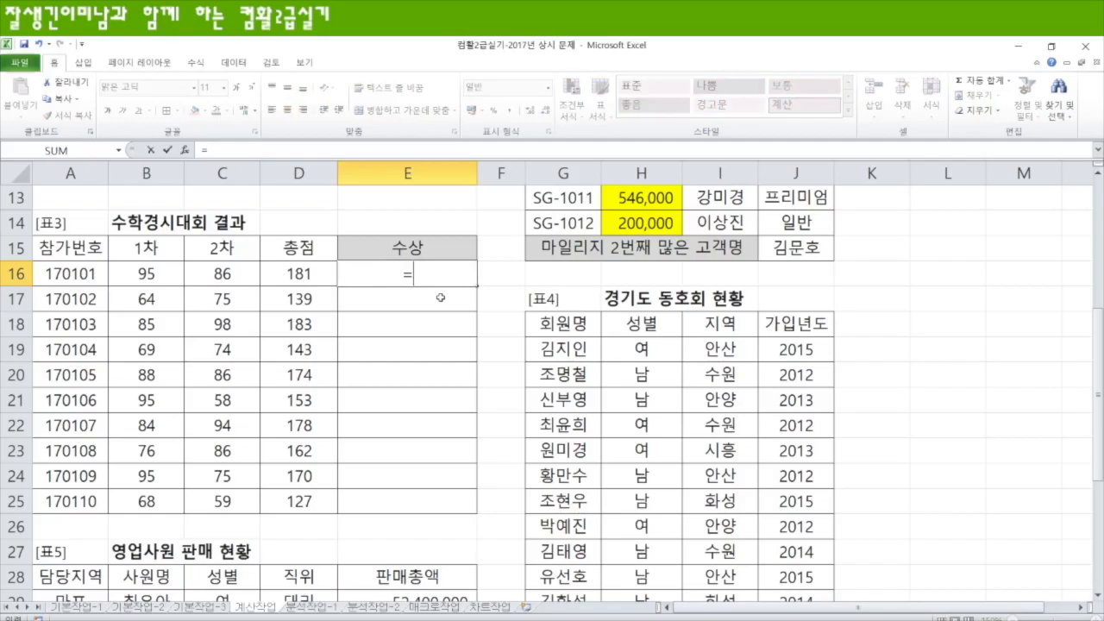
type("rank")
key("Down")
key("Down")
key("Tab")
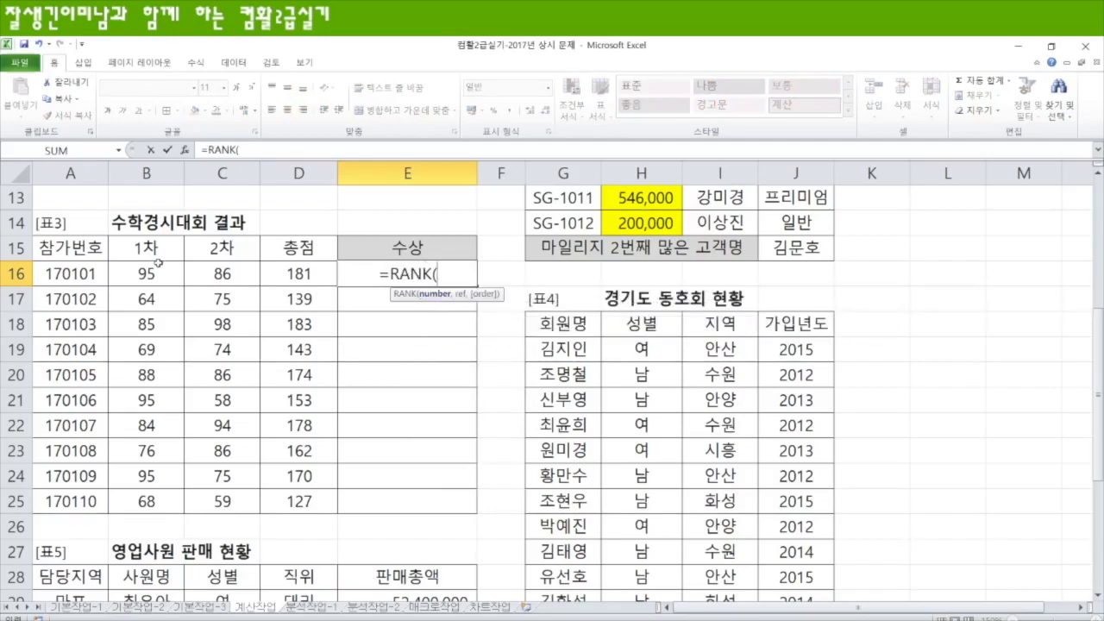
left_click(299, 271)
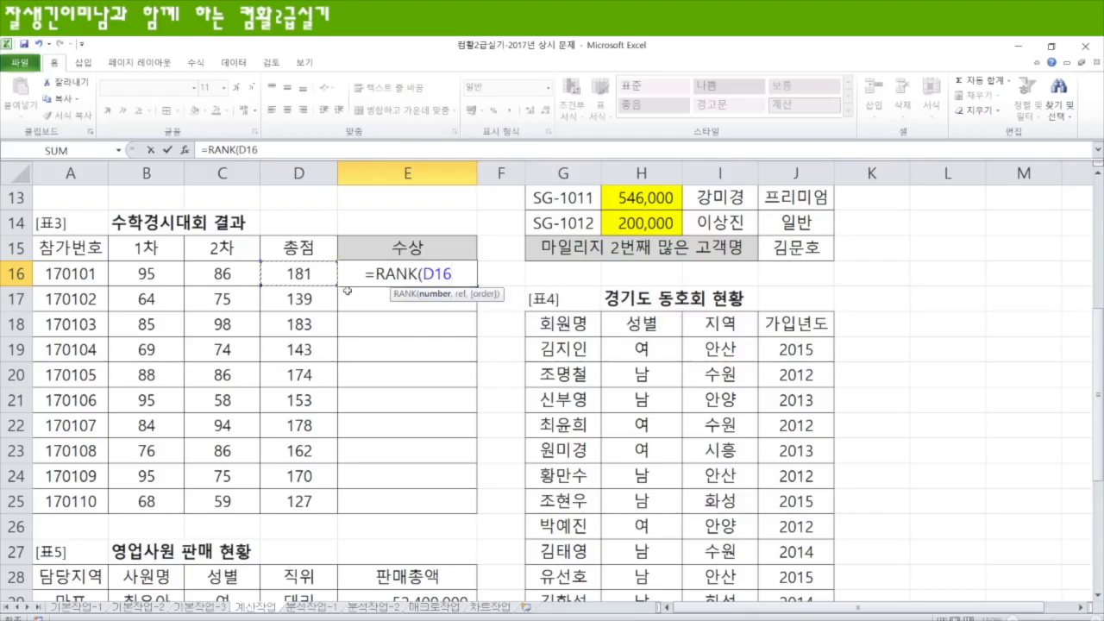
type(",")
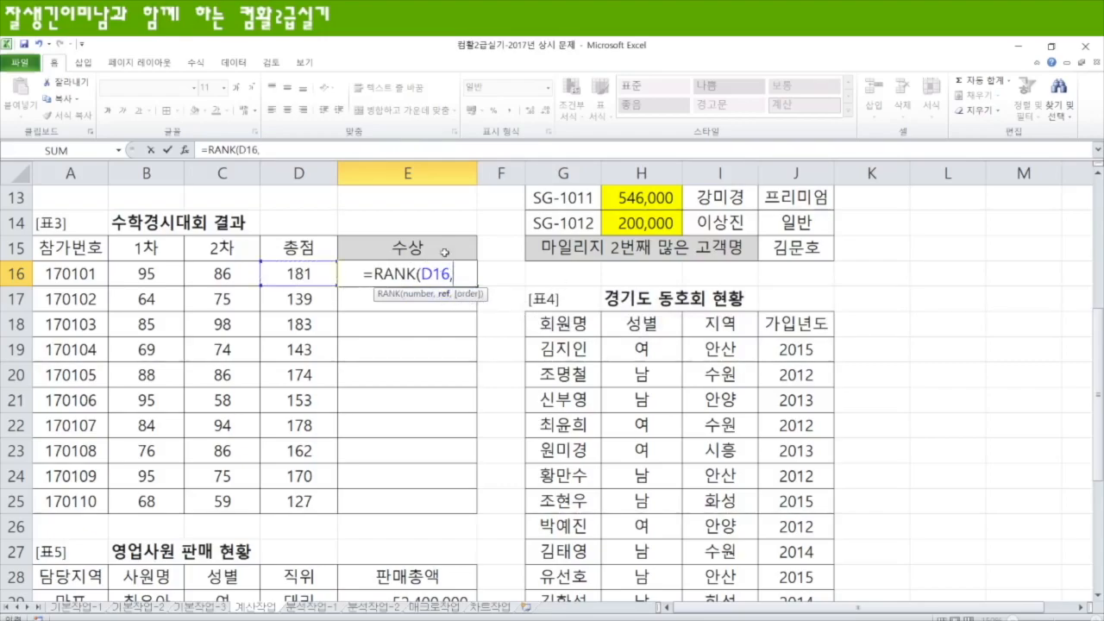
Complete the RANK formula in E16 with the absolute range $D$16:$D$25 and order 0, and fill it down to E25
left_click(297, 272)
left_click_drag(298, 271, 298, 502)
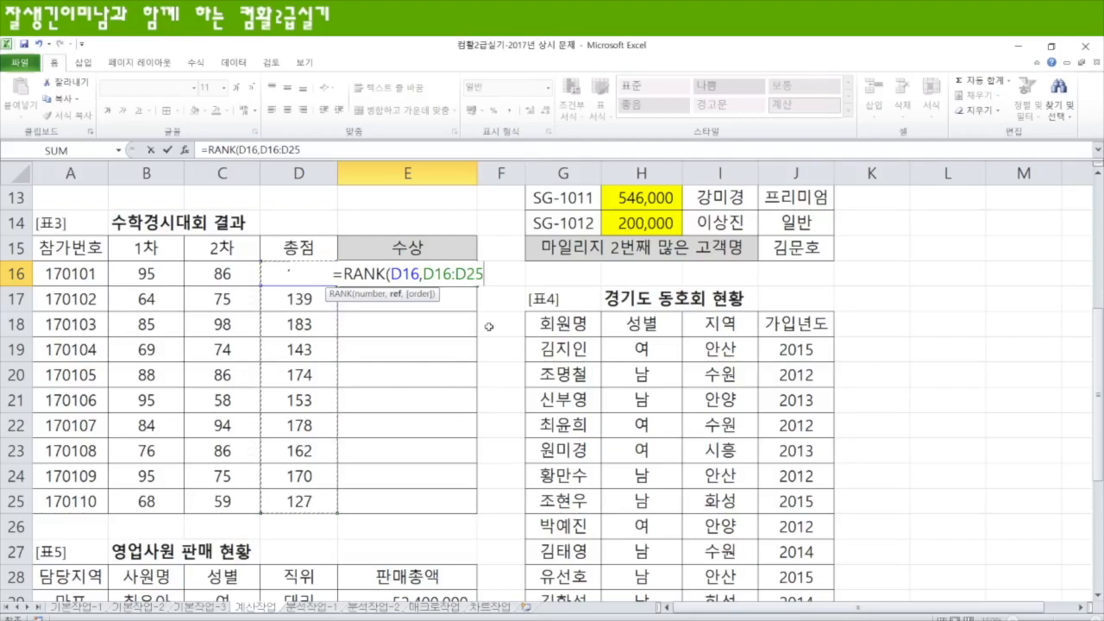
key("F4")
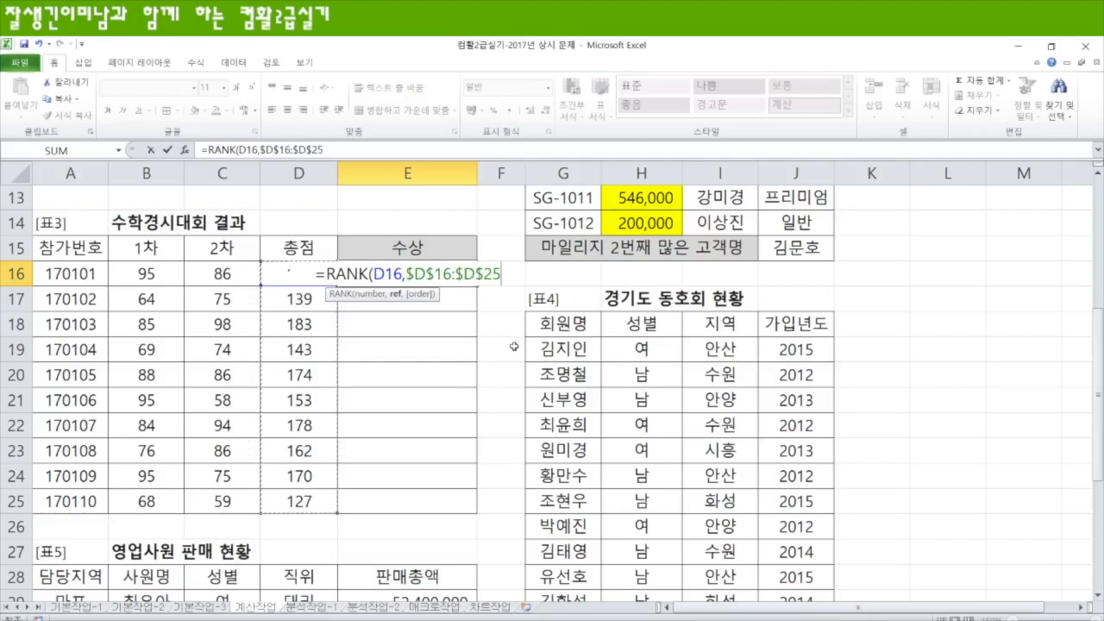
type(",0")
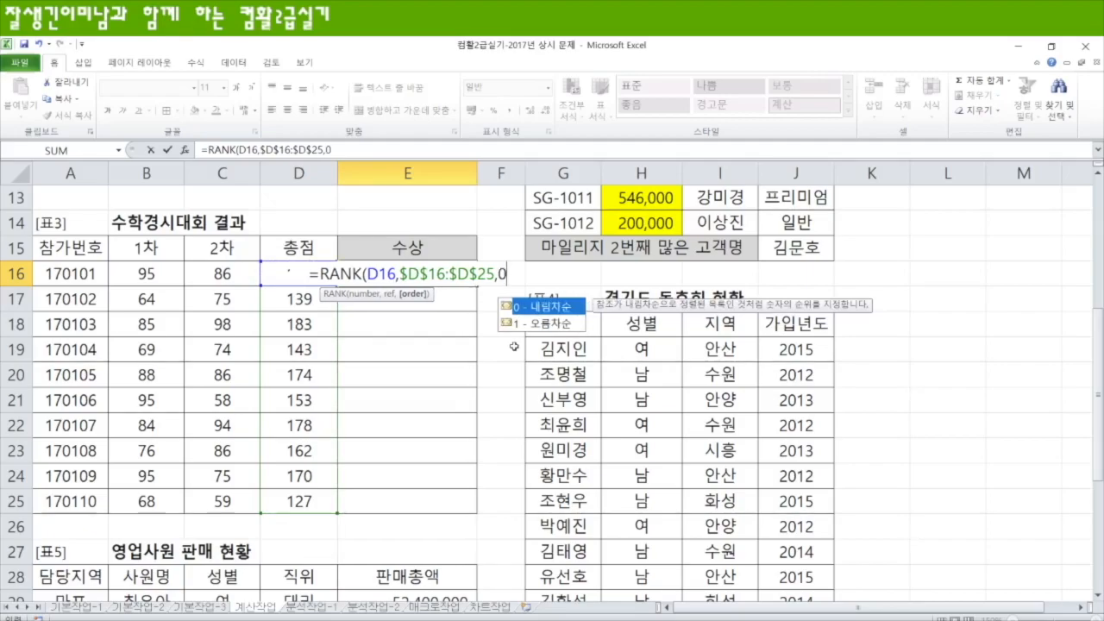
type(")")
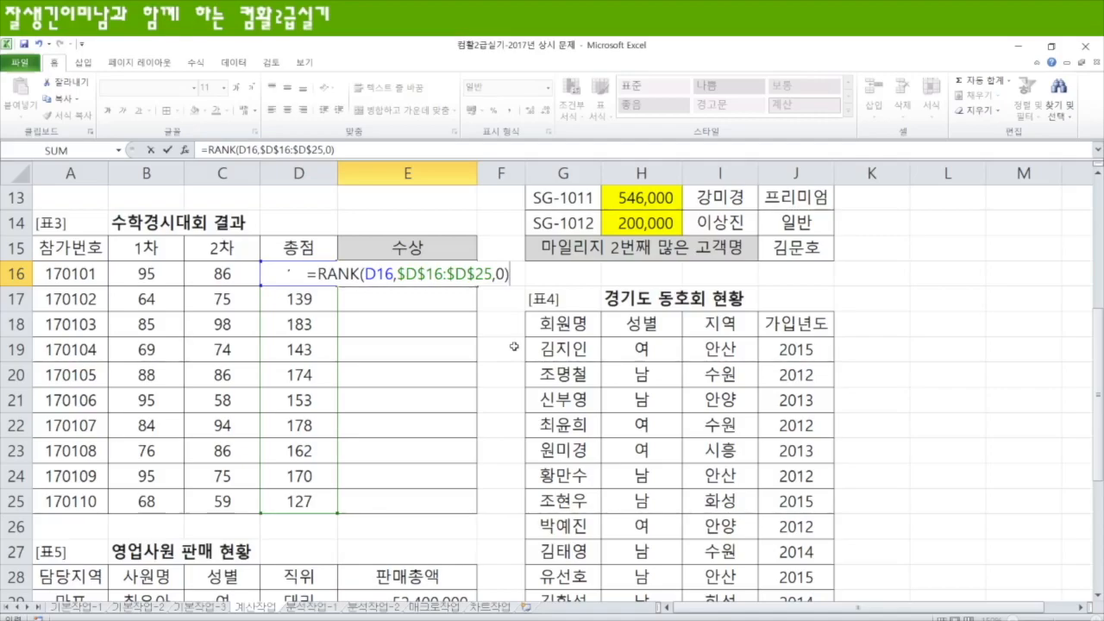
key("Return")
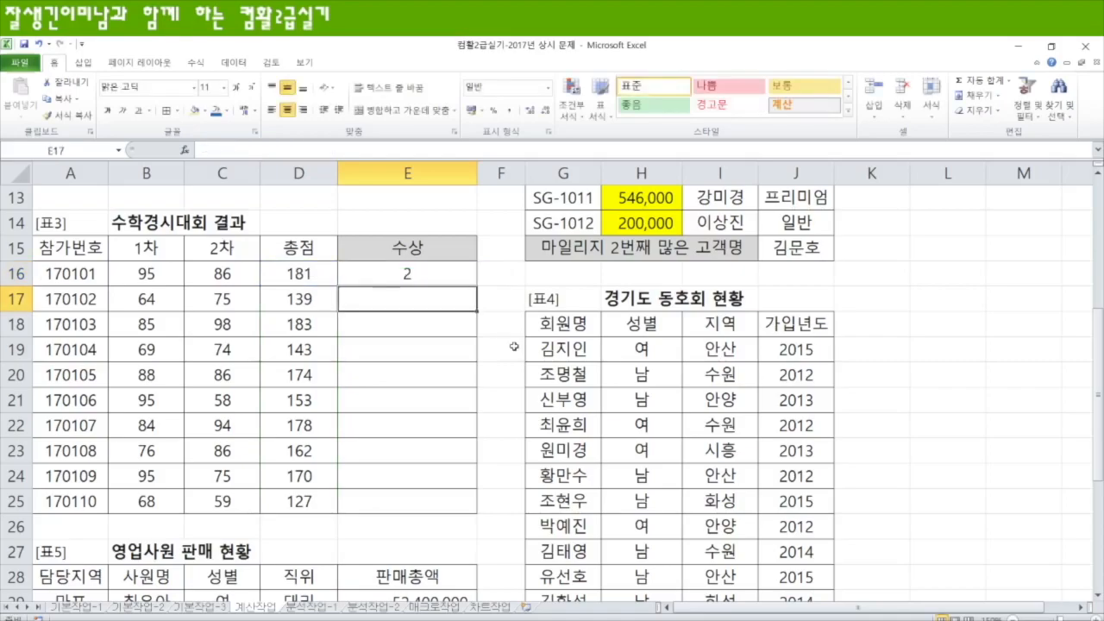
left_click(440, 276)
left_click_drag(476, 286, 469, 500)
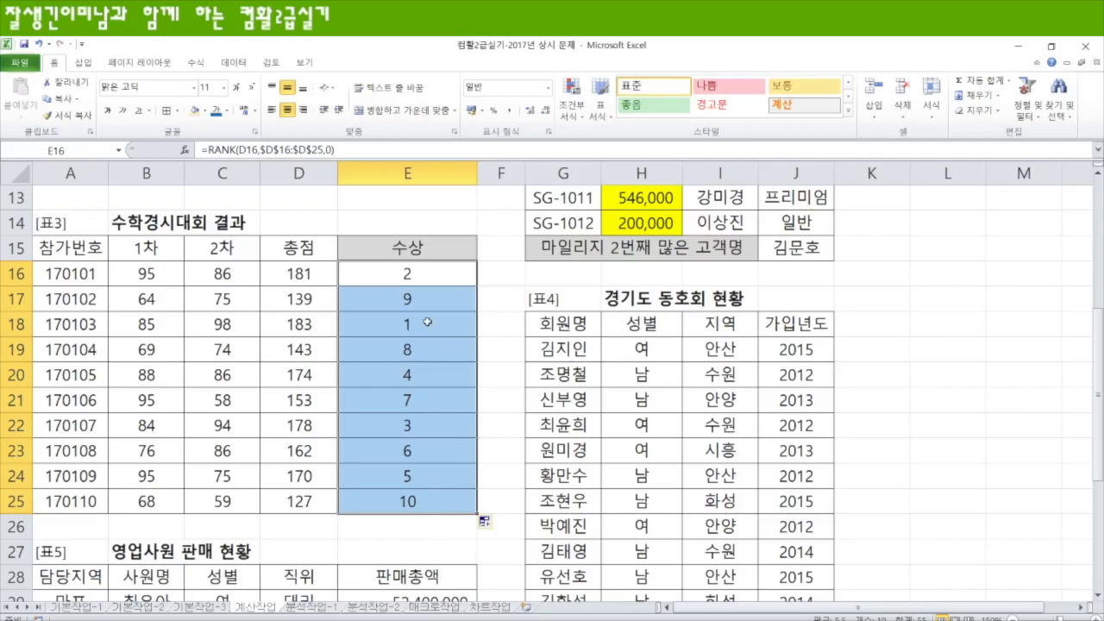
Append the comparison =1 to the RANK formula and apply it to all of E16:E25
key("F2")
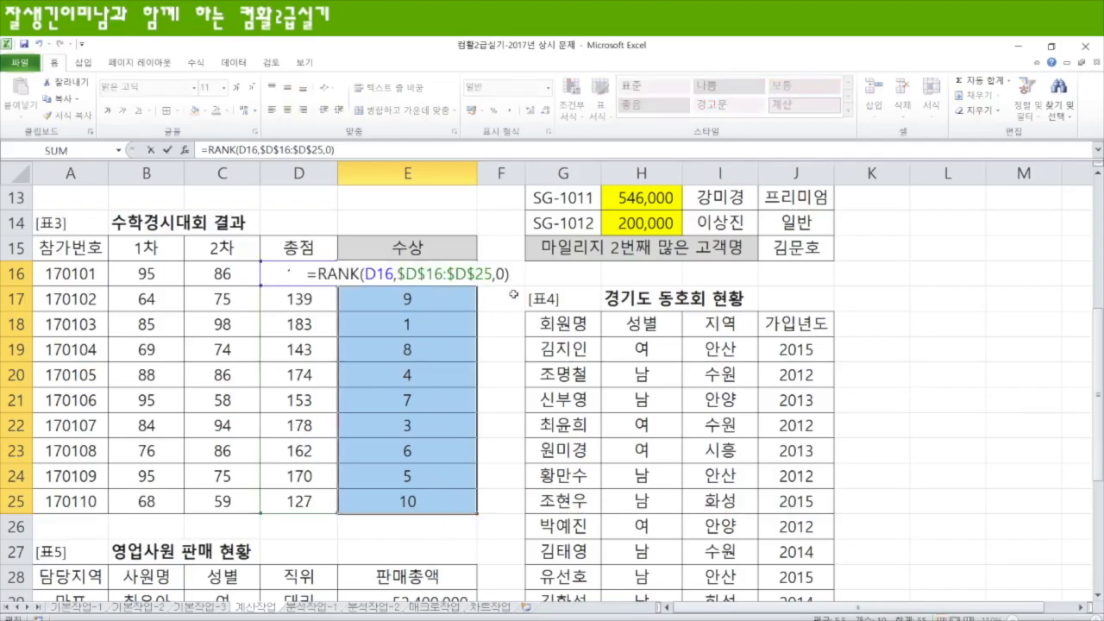
type("=1")
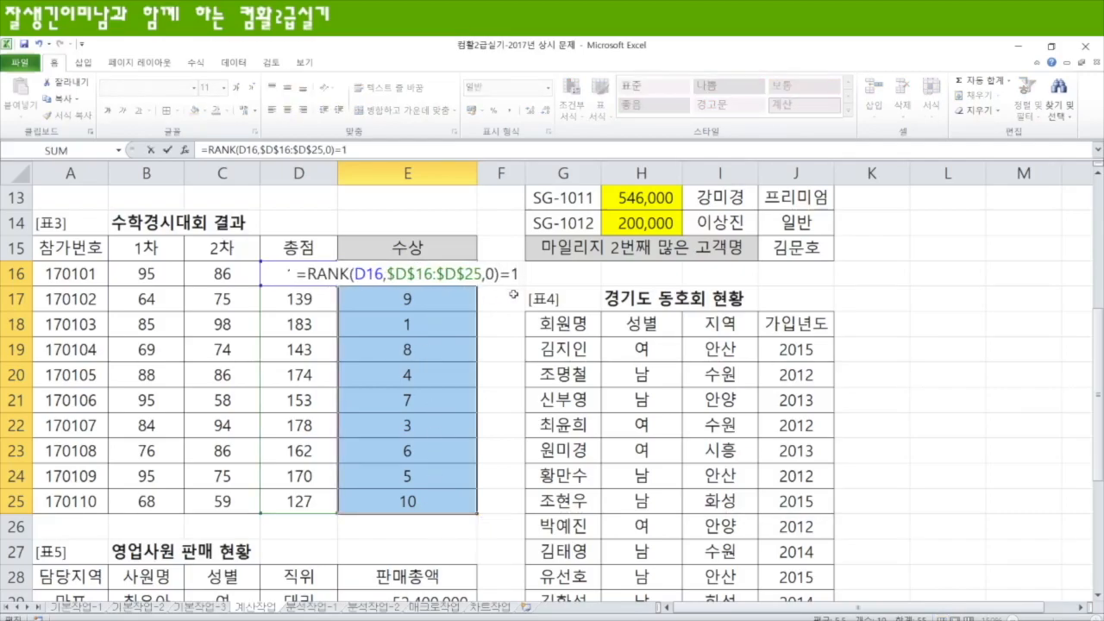
key("ctrl+Return")
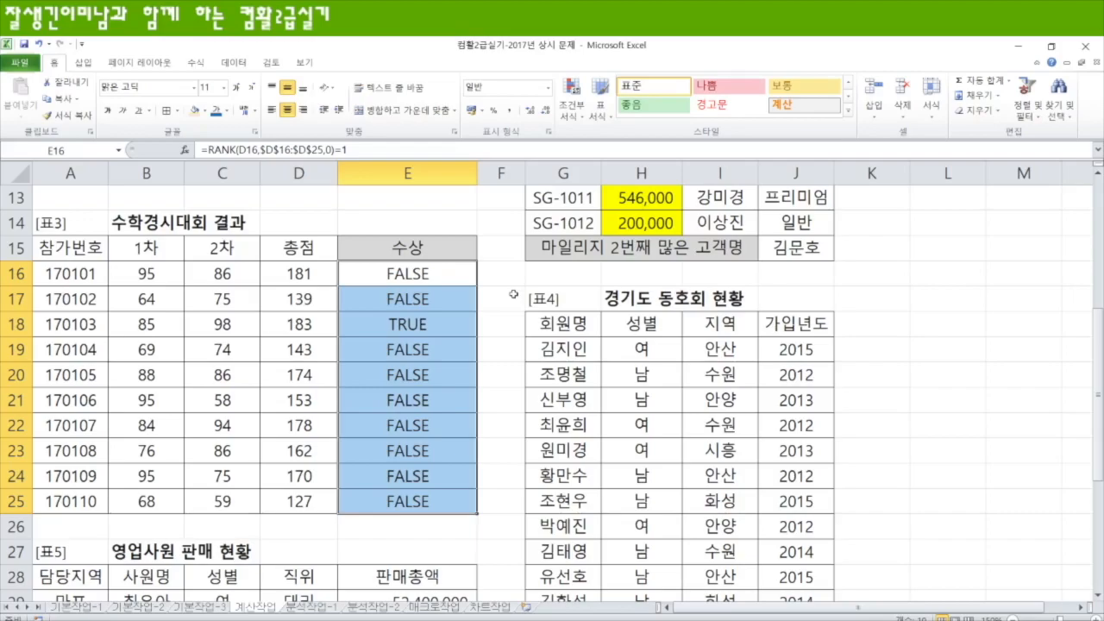
Wrap the rank test in IF, returning "대상" when true and "금상-공백" when false, and apply it to E16:E25
key("F2")
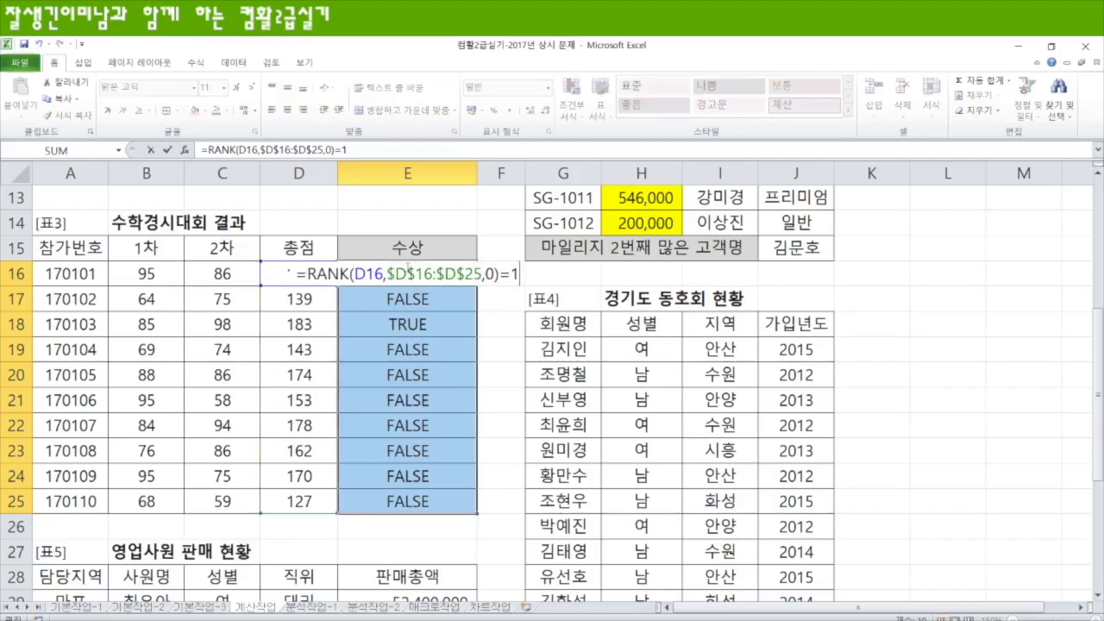
type("IF(")
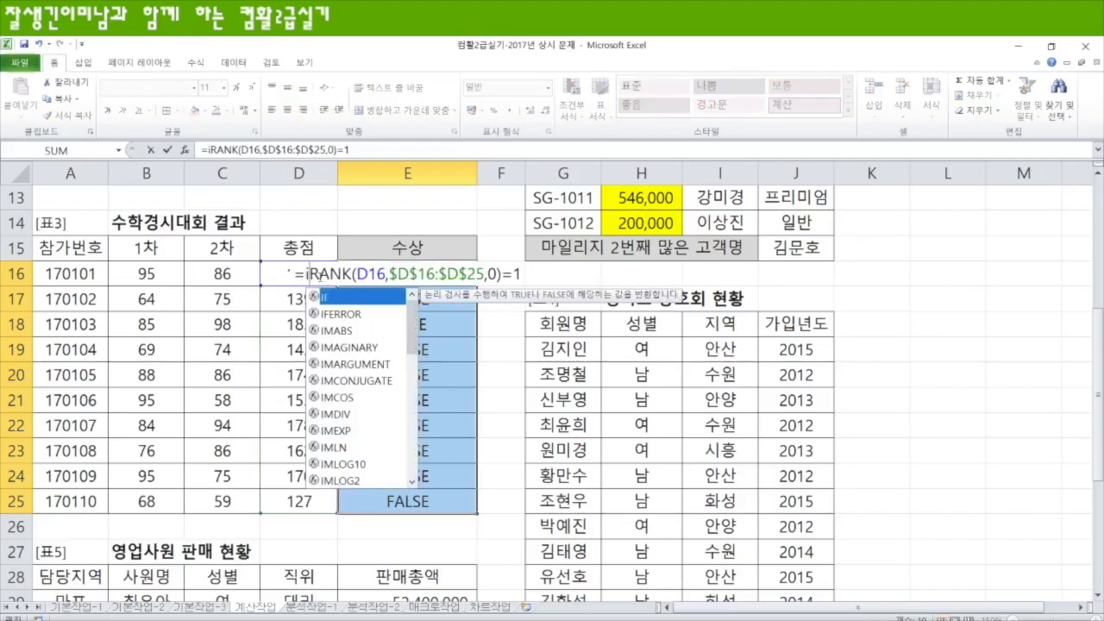
type("=1,\"")
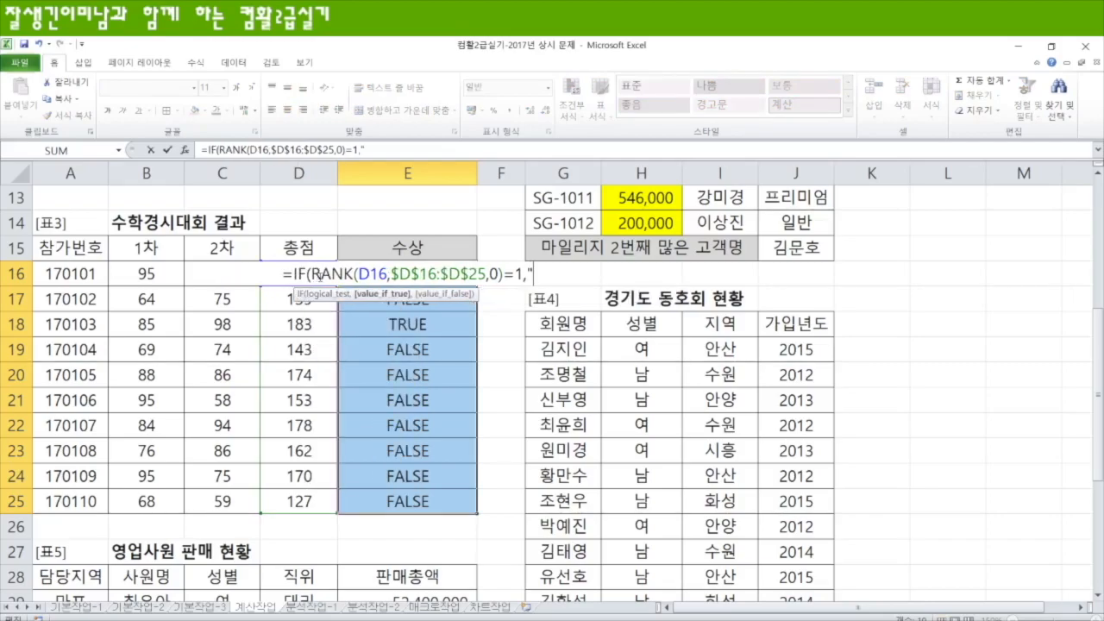
type("대상\",")
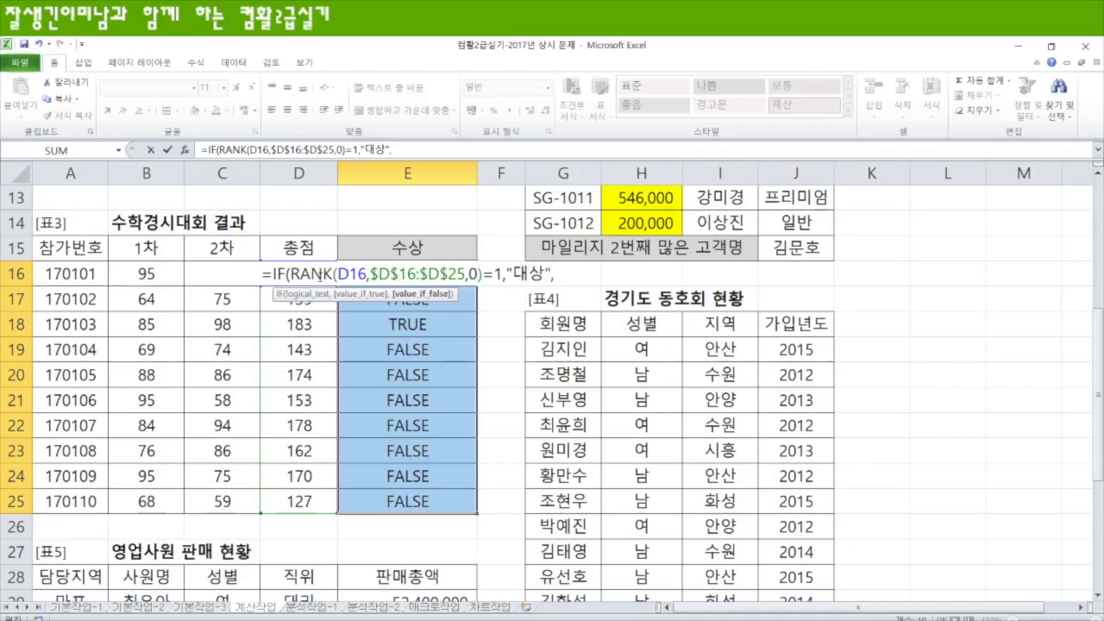
type("\"그ㅁ사")
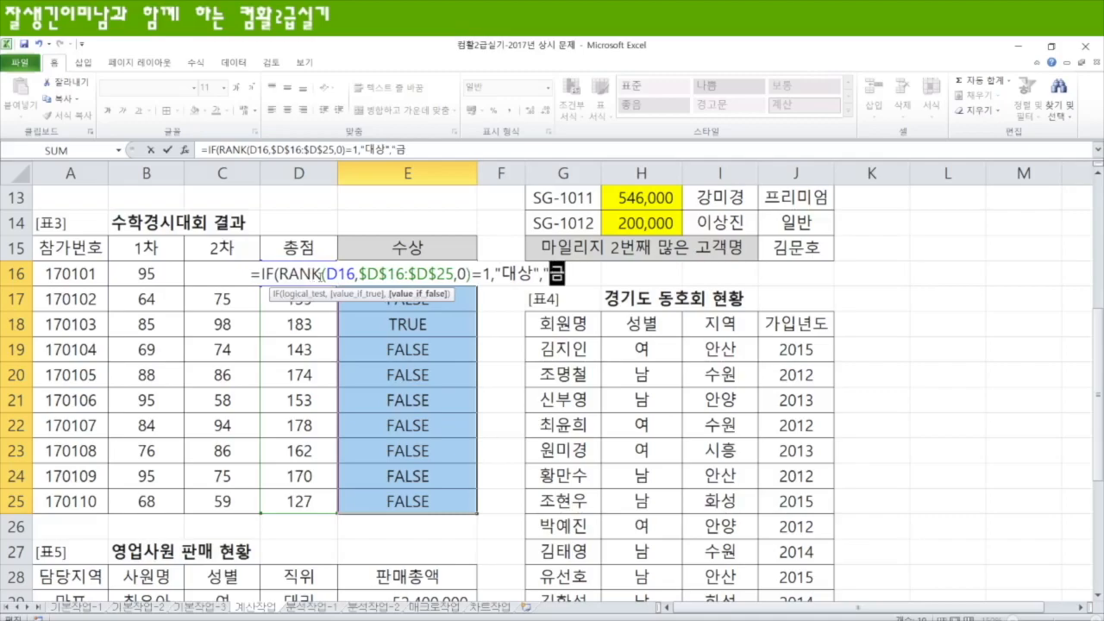
type("ㅇ-")
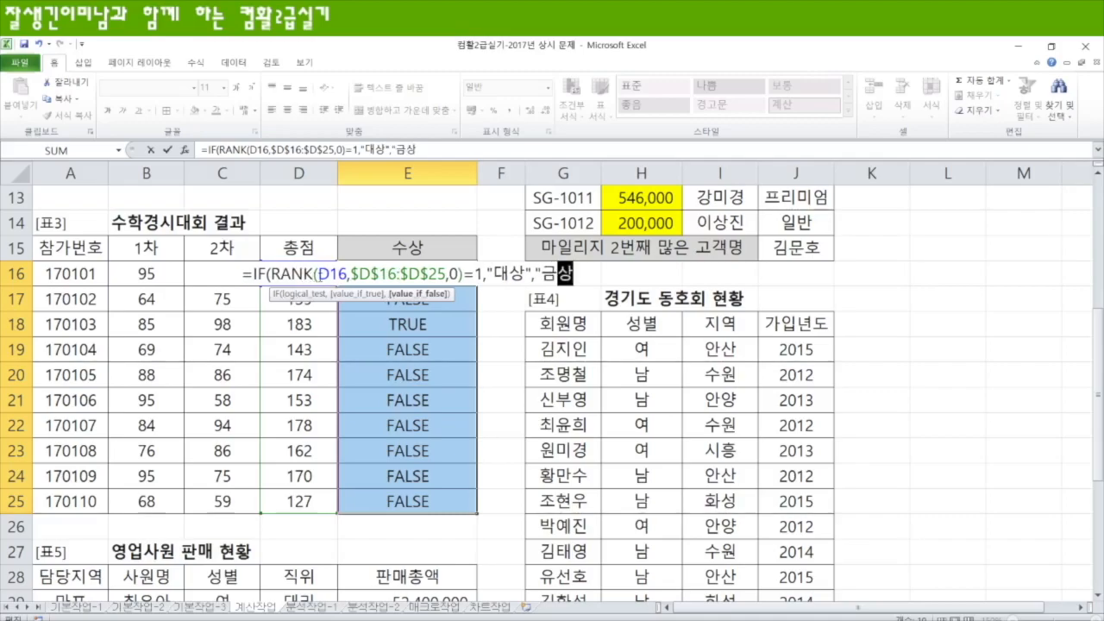
type("공백\"")
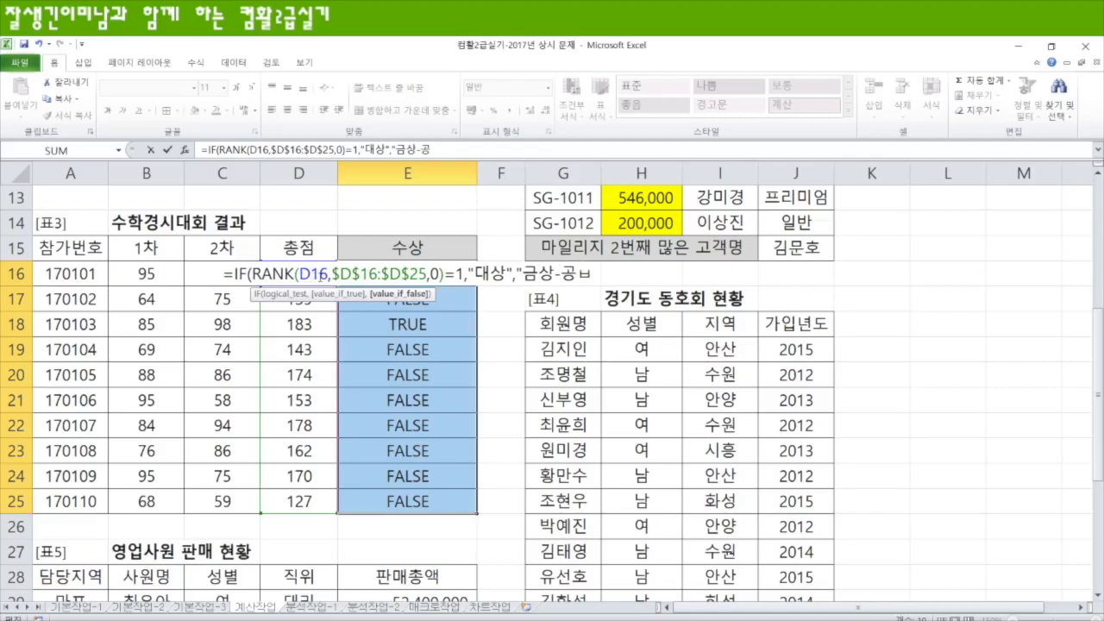
type(")")
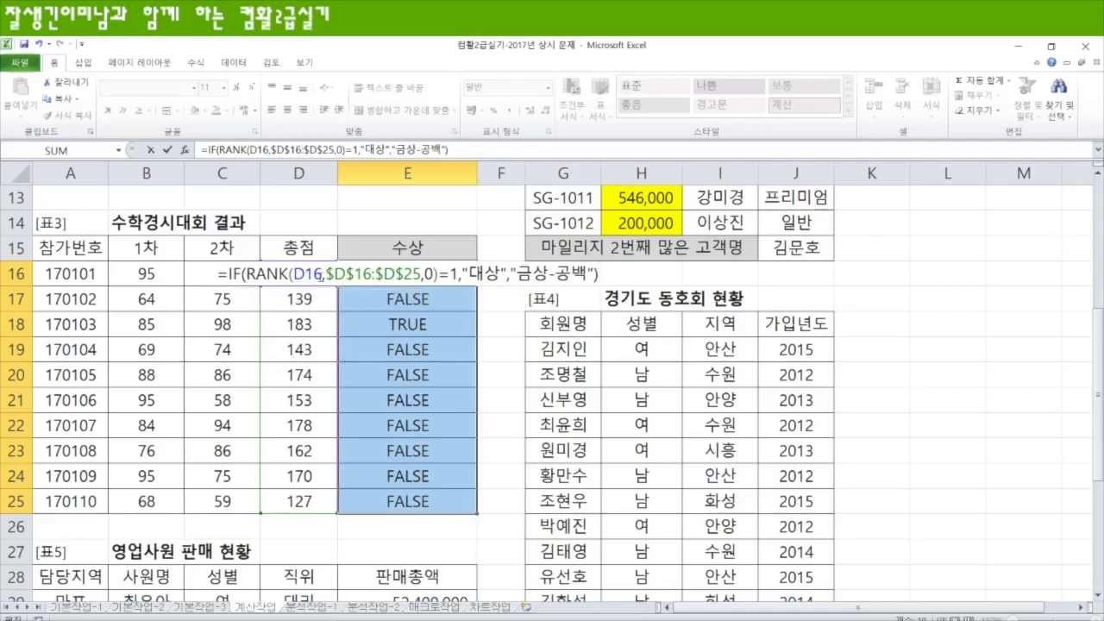
key("ctrl+Return")
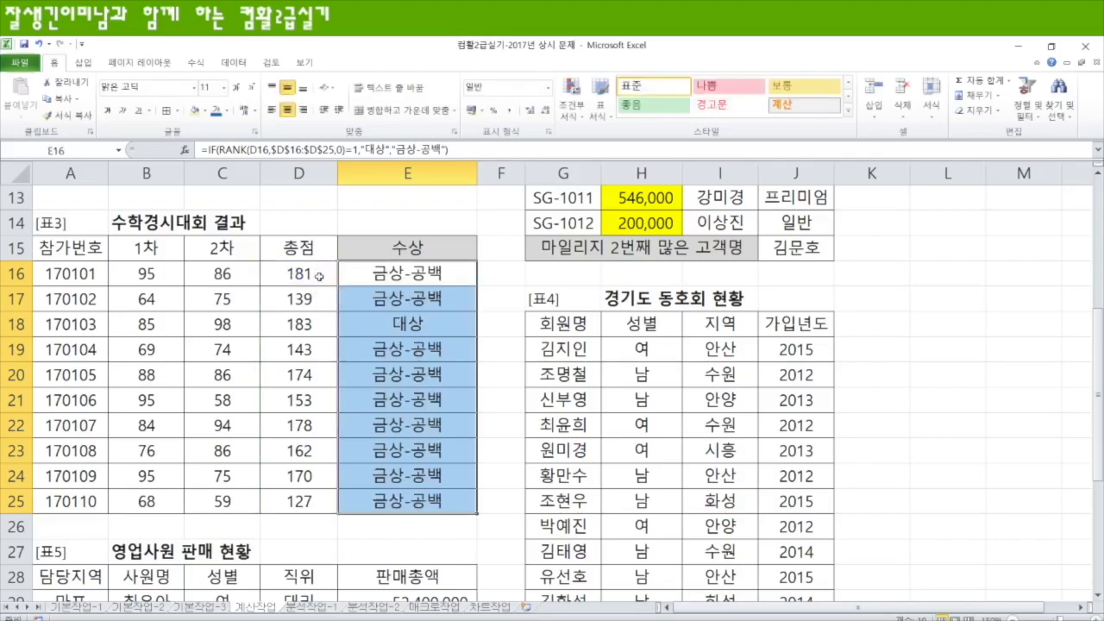
Rewrite the IF formula in E16 to test for rank 2, returning "금상" when true and an empty string "" when false
key("F2")
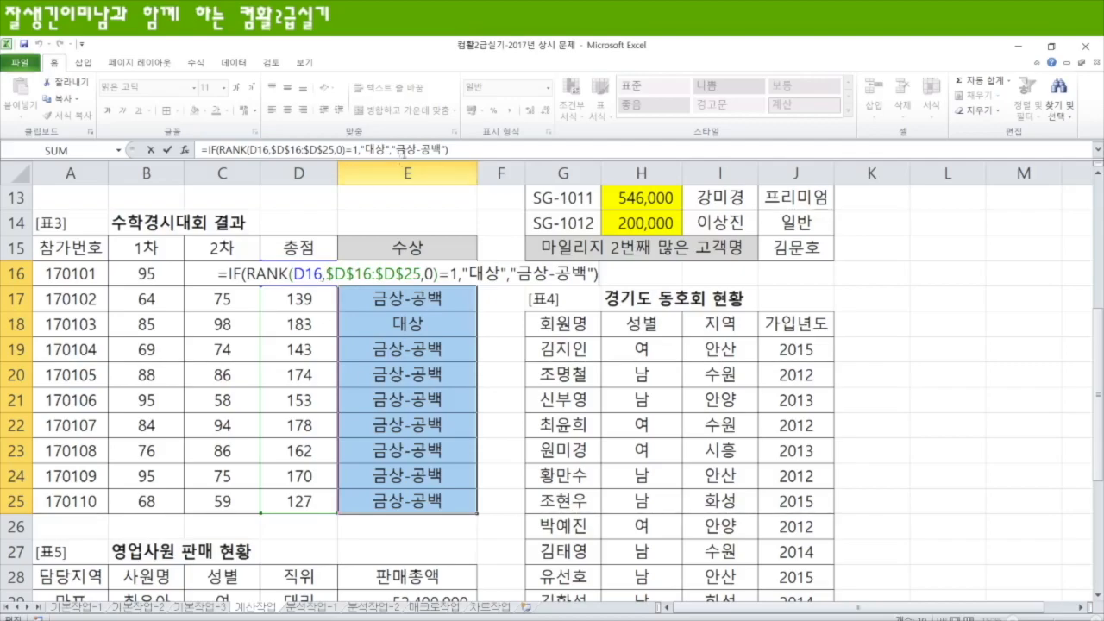
double_click(452, 274)
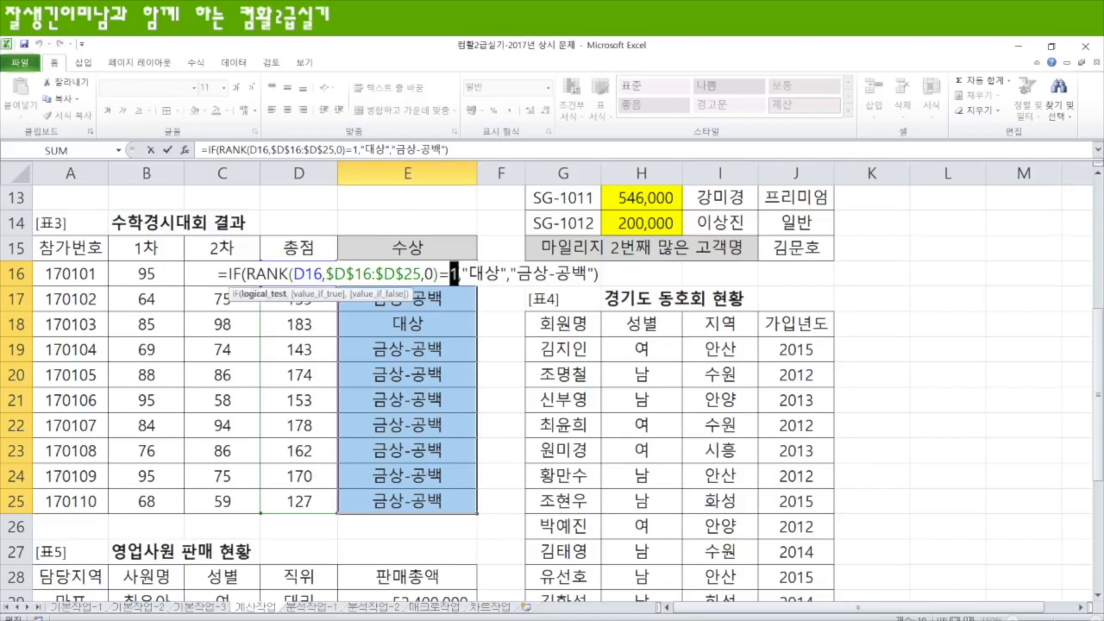
type("2,\"")
type("금")
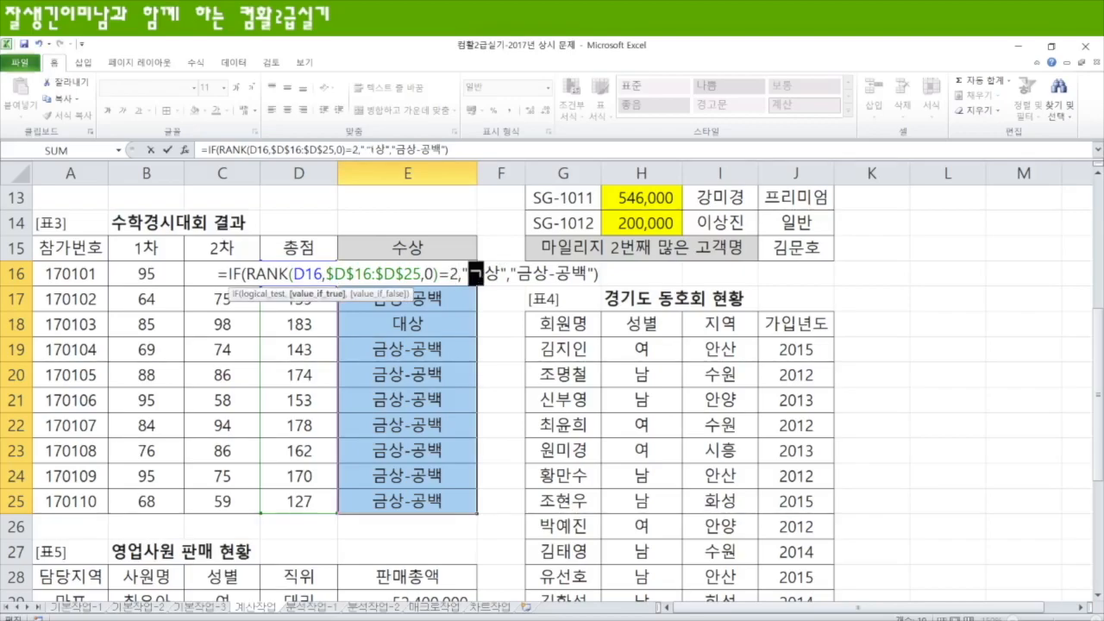
left_click_drag(515, 273, 589, 275)
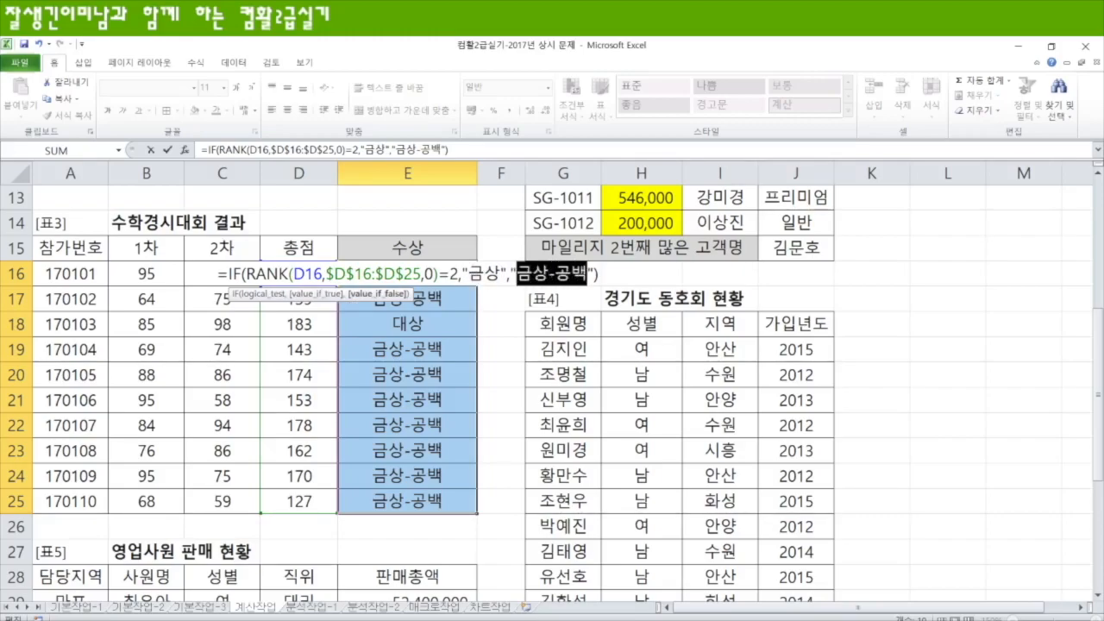
key("Delete")
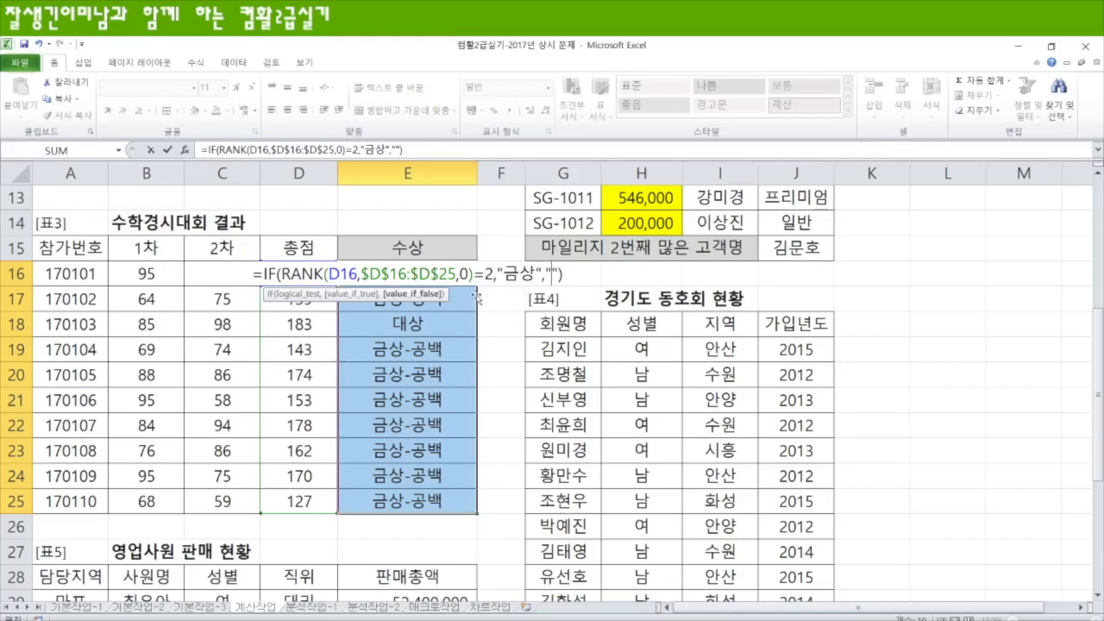
Copy the rank 2 IF expression without its equals sign, then discard the edit and reopen the original formula in E16
left_click_drag(264, 274, 581, 281)
key("ctrl+c")
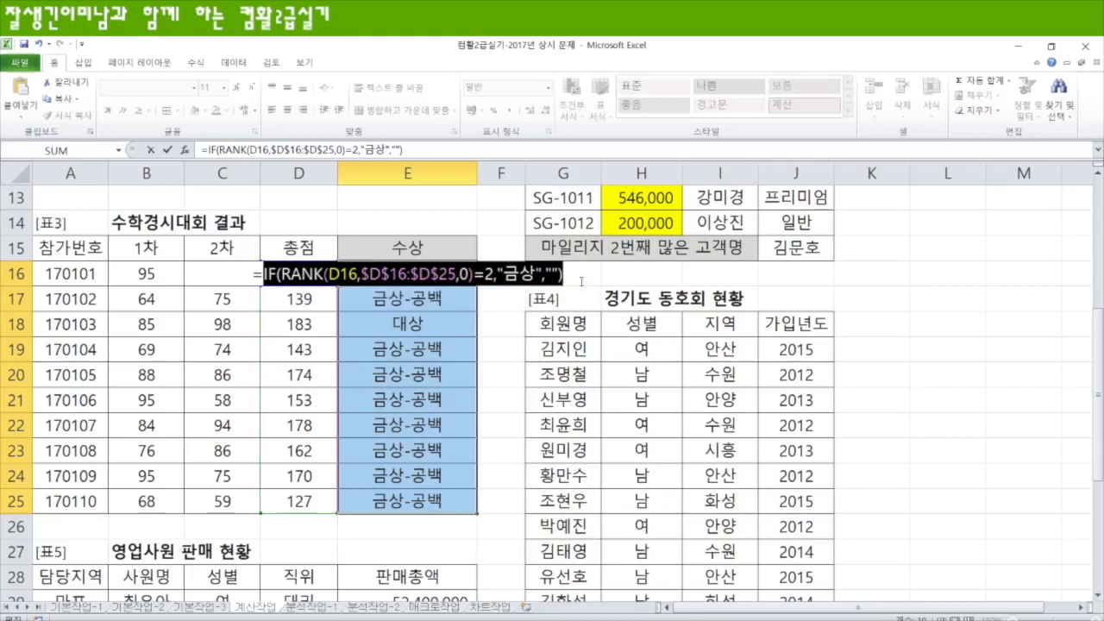
key("Escape")
key("F2")
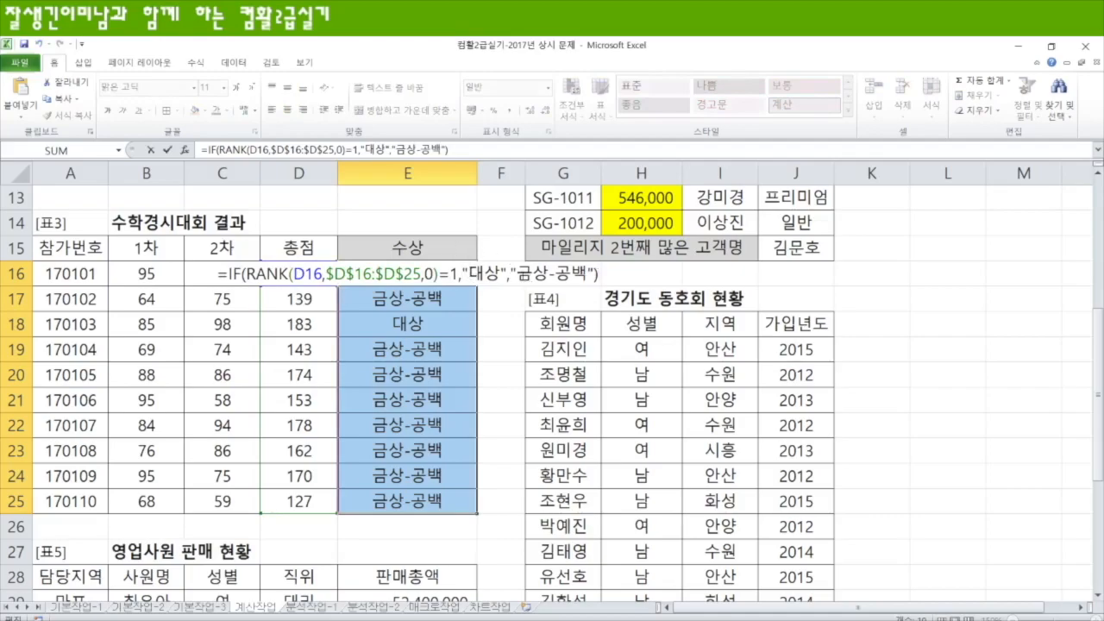
Replace the "금상-공백" argument with IF(RANK(D16,$D$16:$D$25,0)=2,"금상","") and apply the formula to E16:E25
left_click_drag(510, 273, 594, 275)
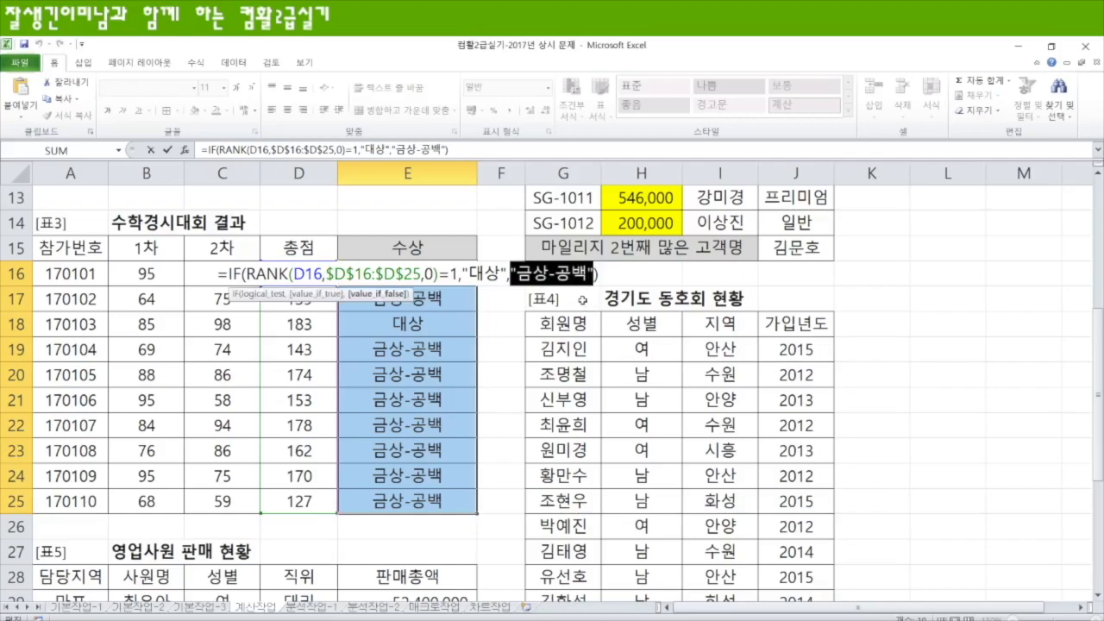
key("ctrl+v")
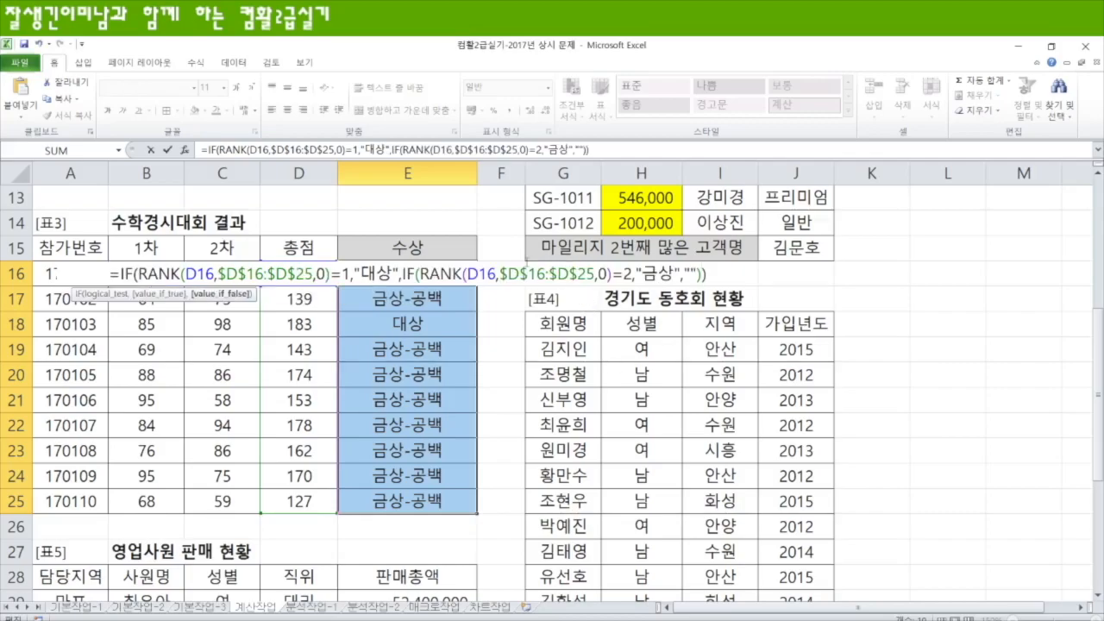
key("ctrl+Return")
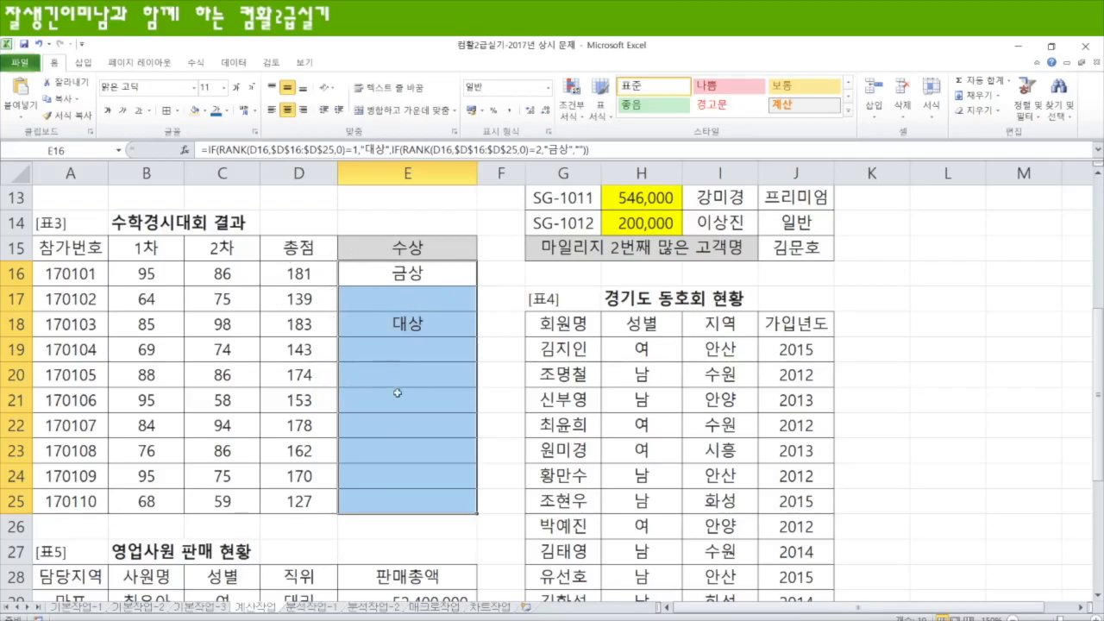
Examine 표4's 지역 data, the 안산 회원수 answer cell, and the header-and-first-value pairs for 성별, 지역 and 가입년도
scroll(399, 393, "down", 1)
scroll(399, 408, "up", 2)
scroll(398, 408, "down", 5)
scroll(734, 449, "up", 3)
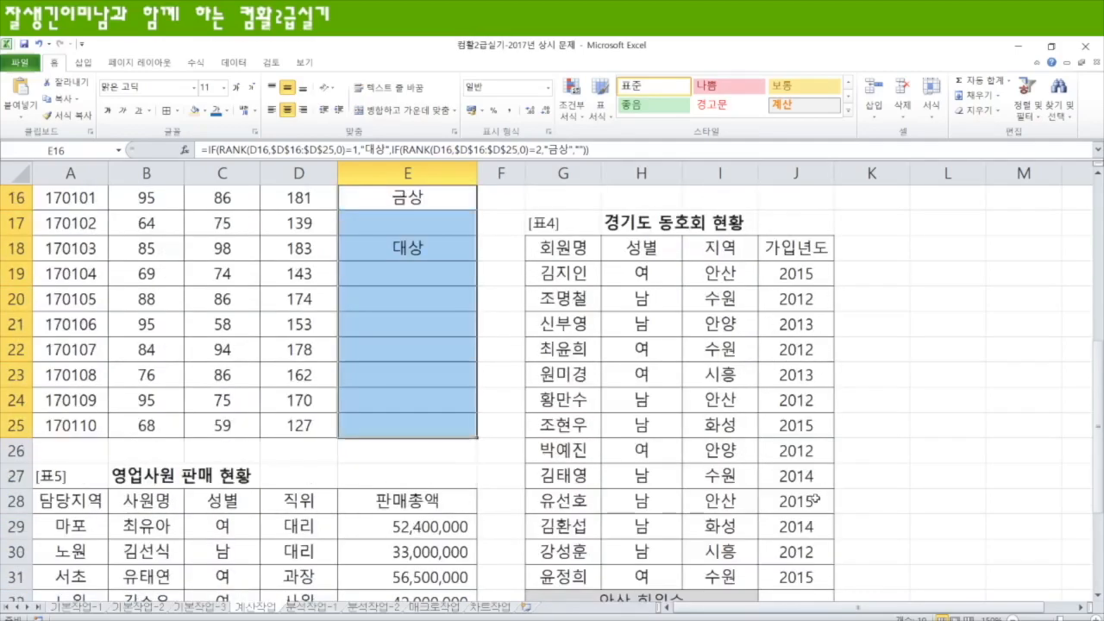
left_click(811, 597)
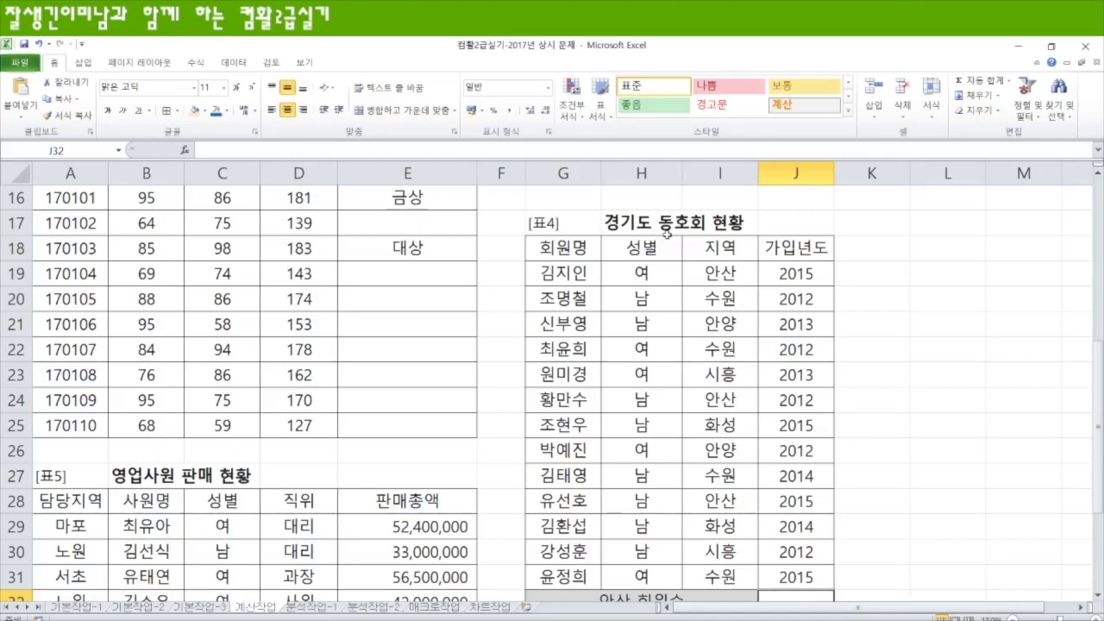
left_click_drag(723, 274, 729, 576)
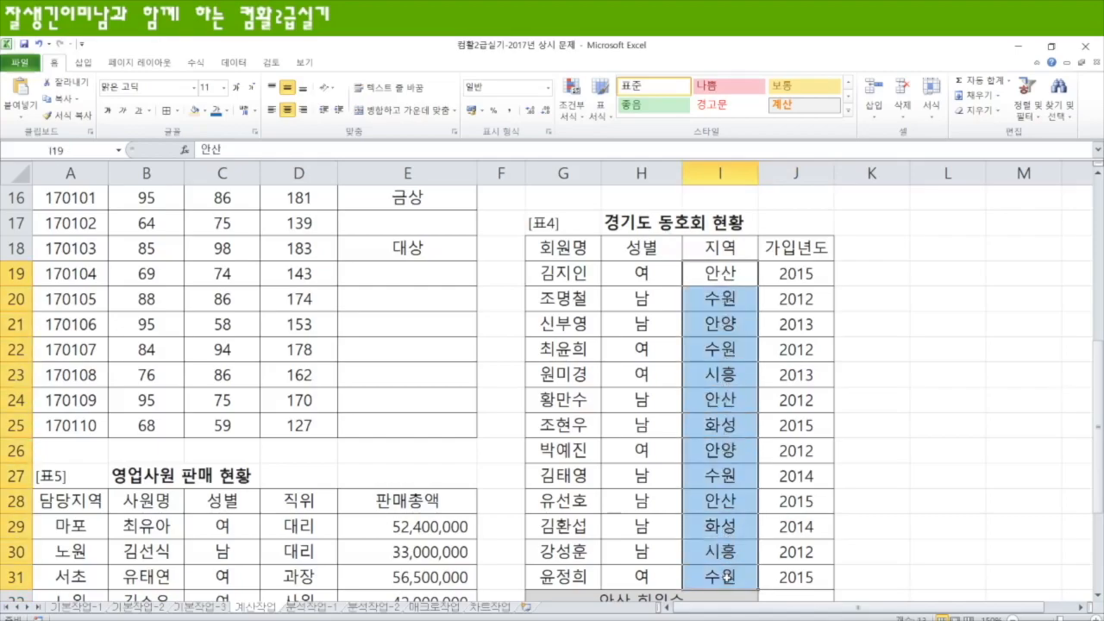
left_click(1099, 594)
left_click(1098, 595)
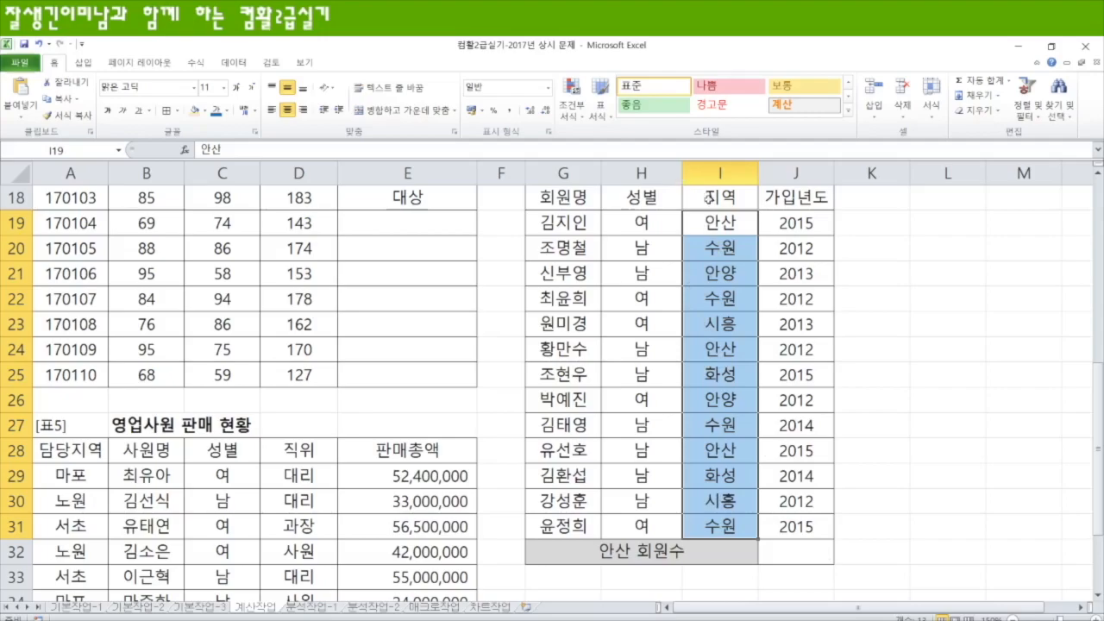
left_click(803, 557)
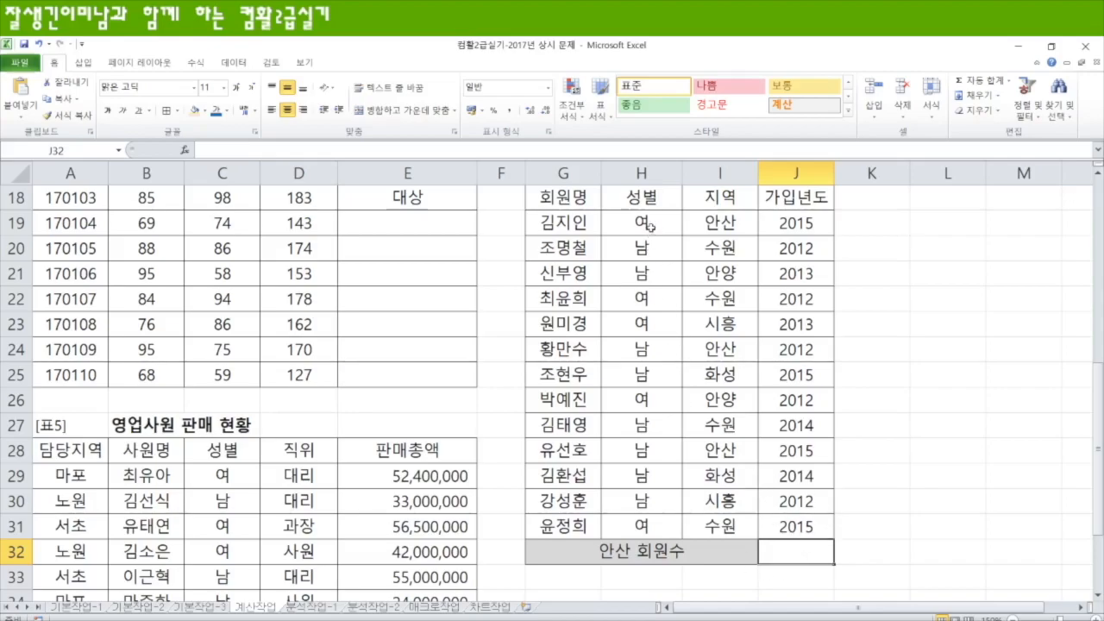
left_click_drag(641, 196, 641, 223)
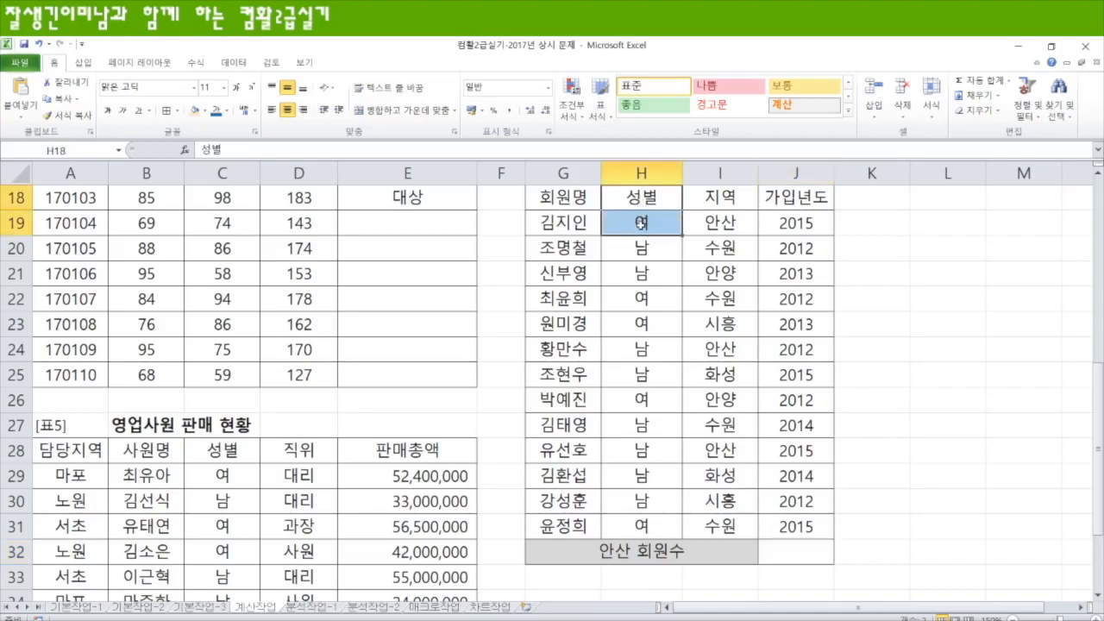
left_click_drag(722, 204, 720, 217)
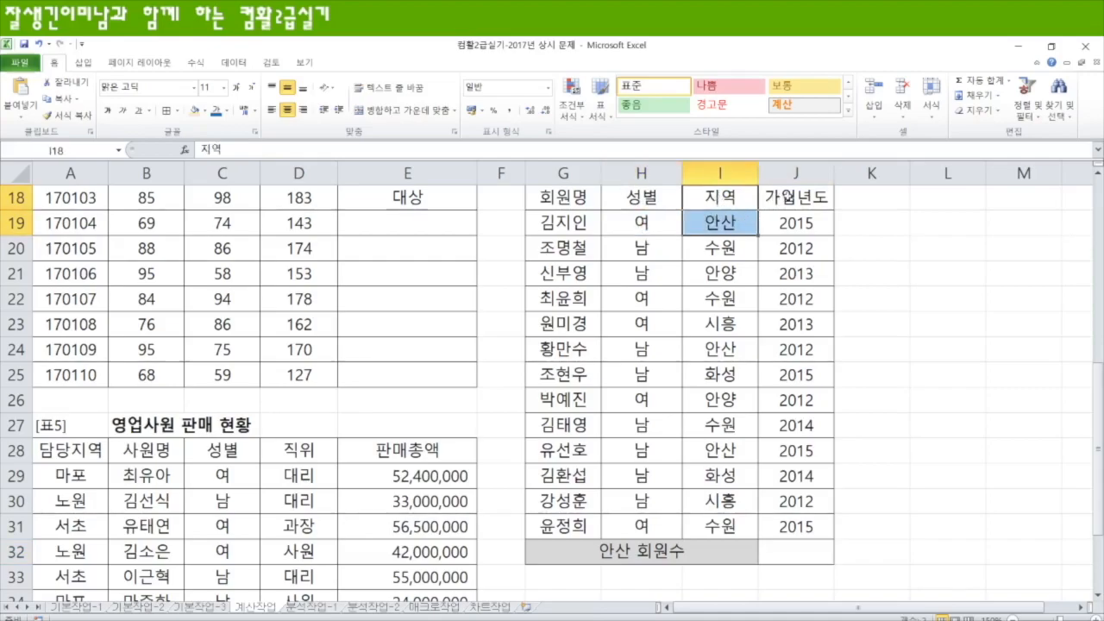
left_click(795, 197)
left_click_drag(795, 198, 797, 220)
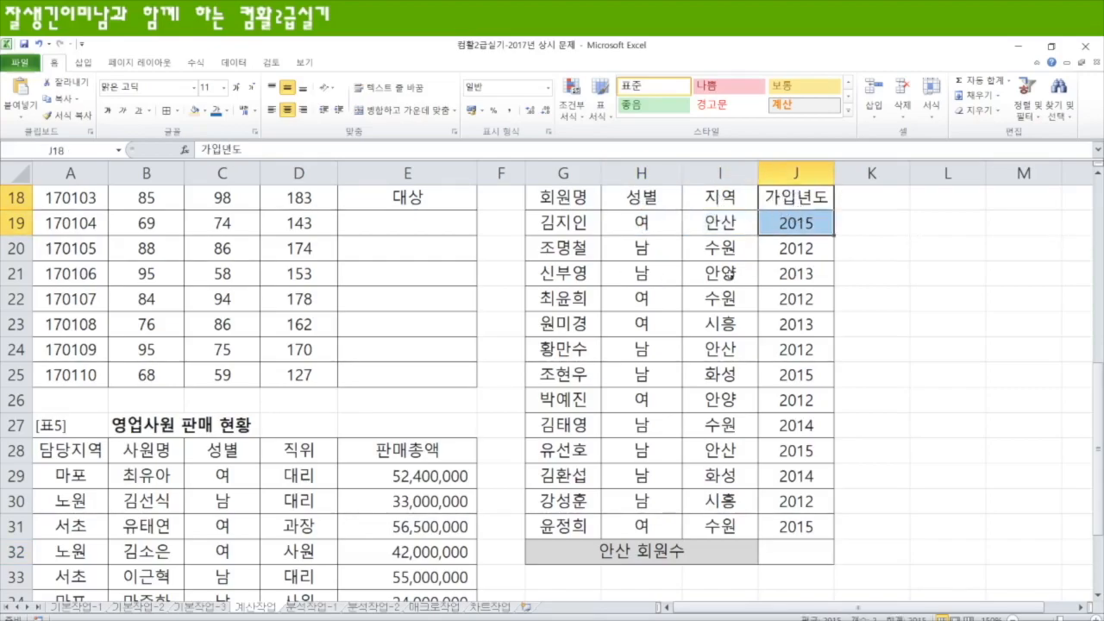
Shade the 지역 header and its 안산 value in I18:I19 with the light orange fill colour
left_click(954, 324)
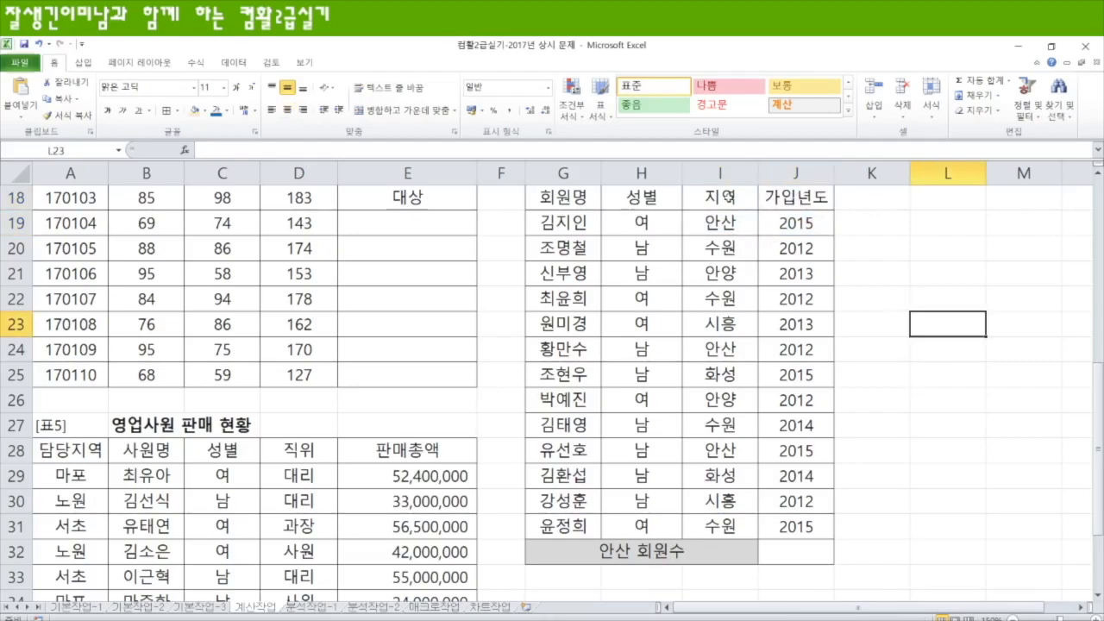
left_click_drag(730, 198, 720, 223)
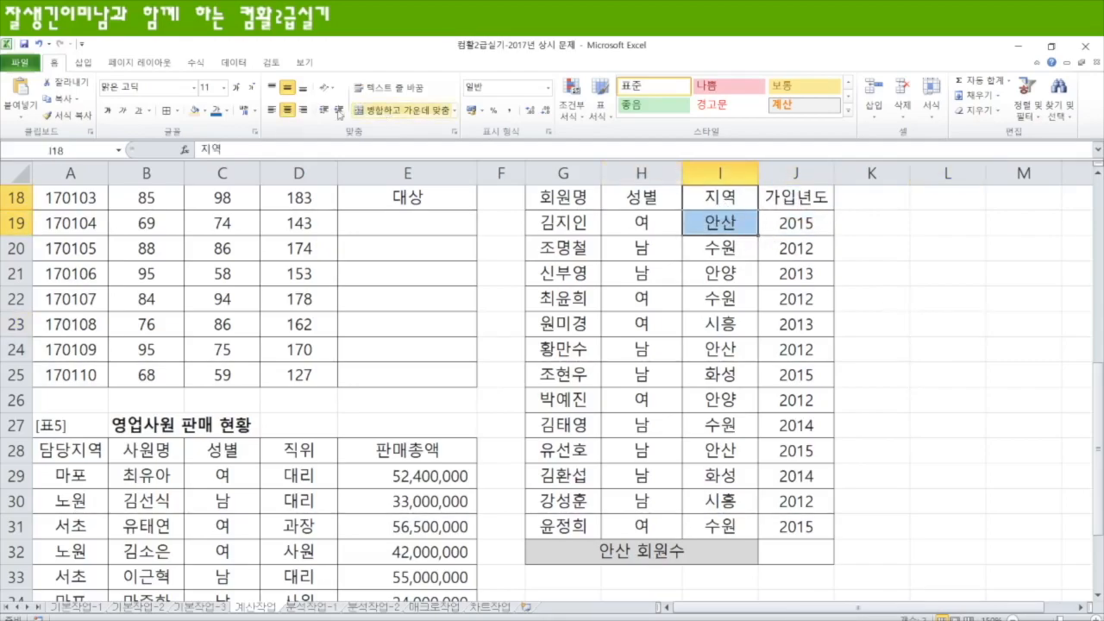
left_click(196, 110)
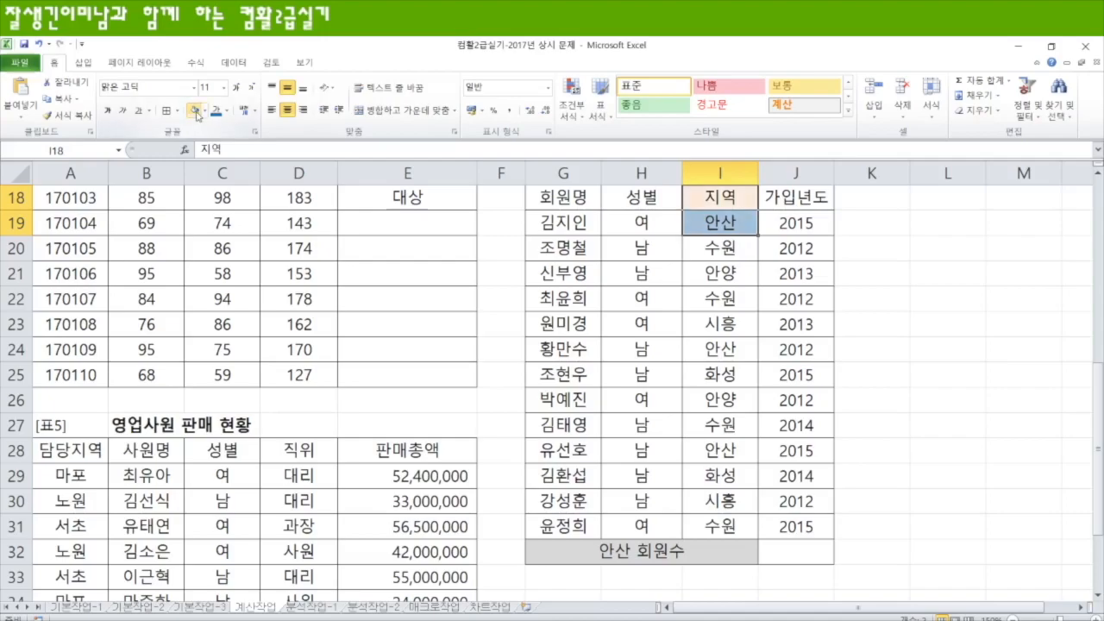
Begin a DCOUNTA formula in J32 with the whole 표4 range G18:J31 as the database argument
left_click(786, 552)
type("=")
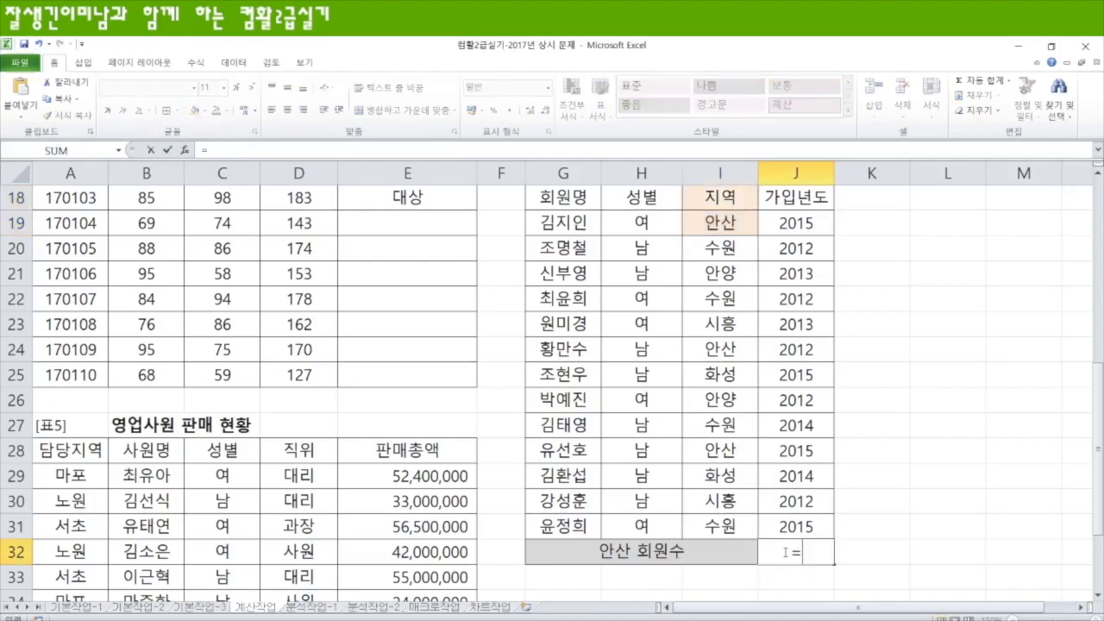
type("dco")
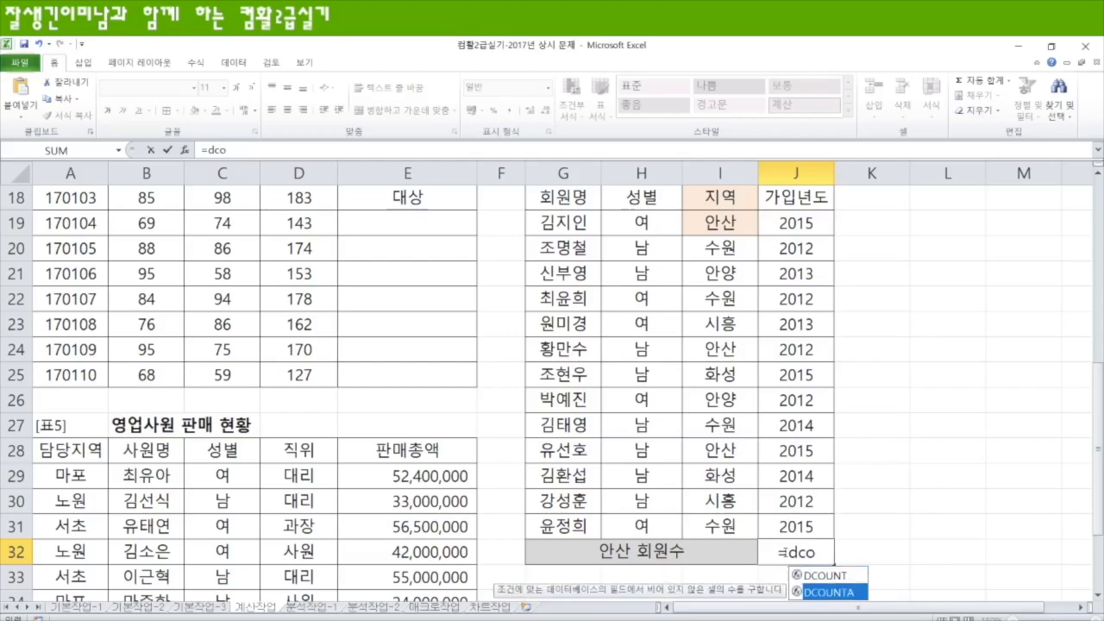
key("Tab")
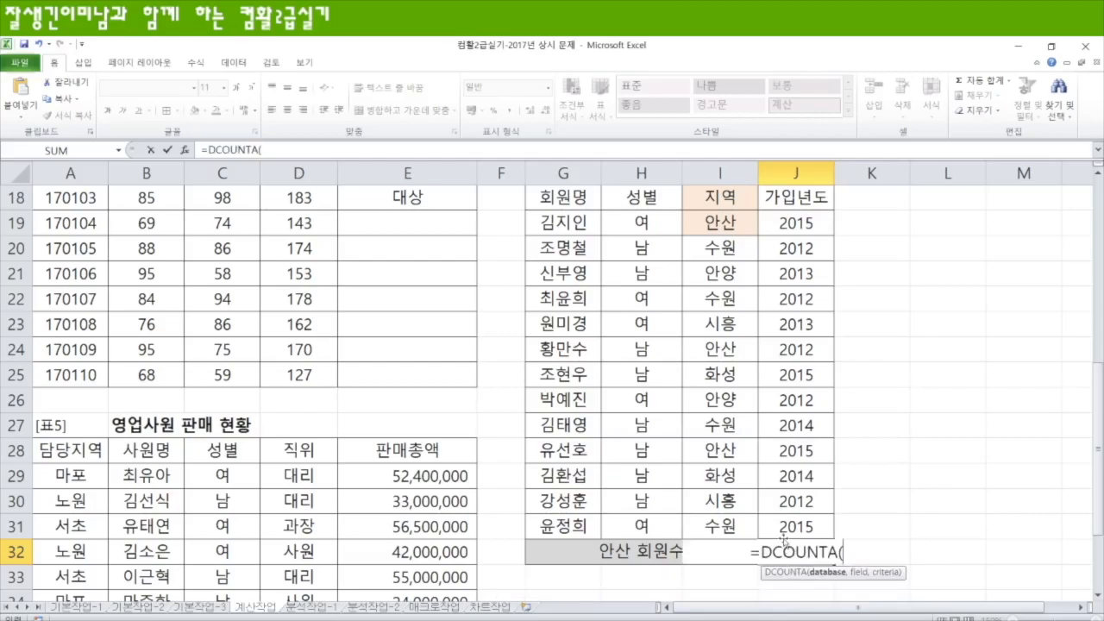
left_click_drag(561, 197, 800, 528)
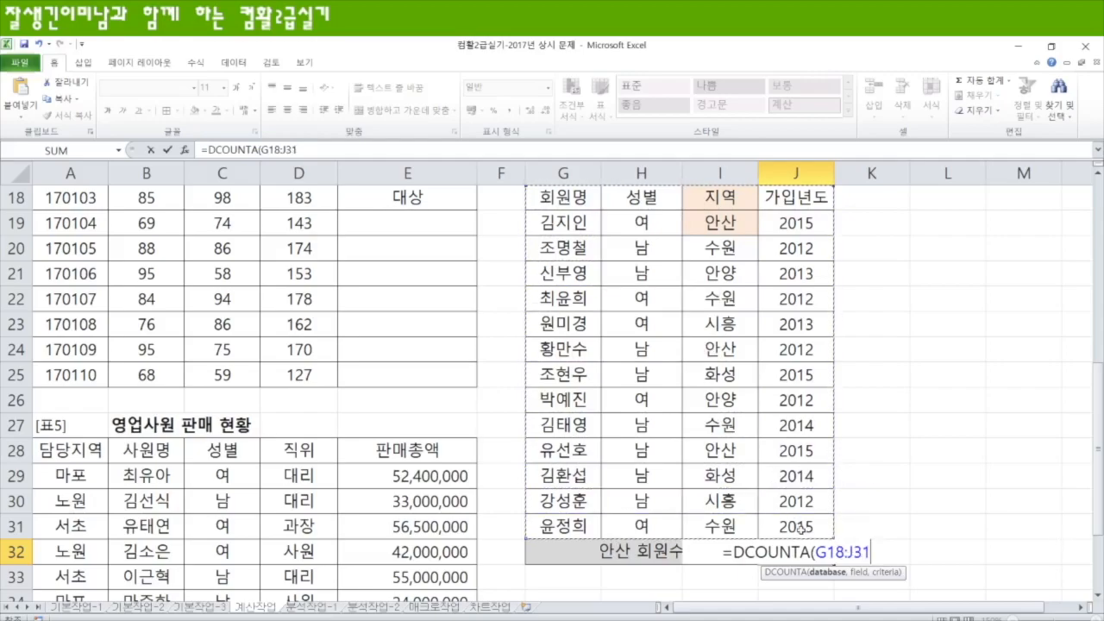
type(",")
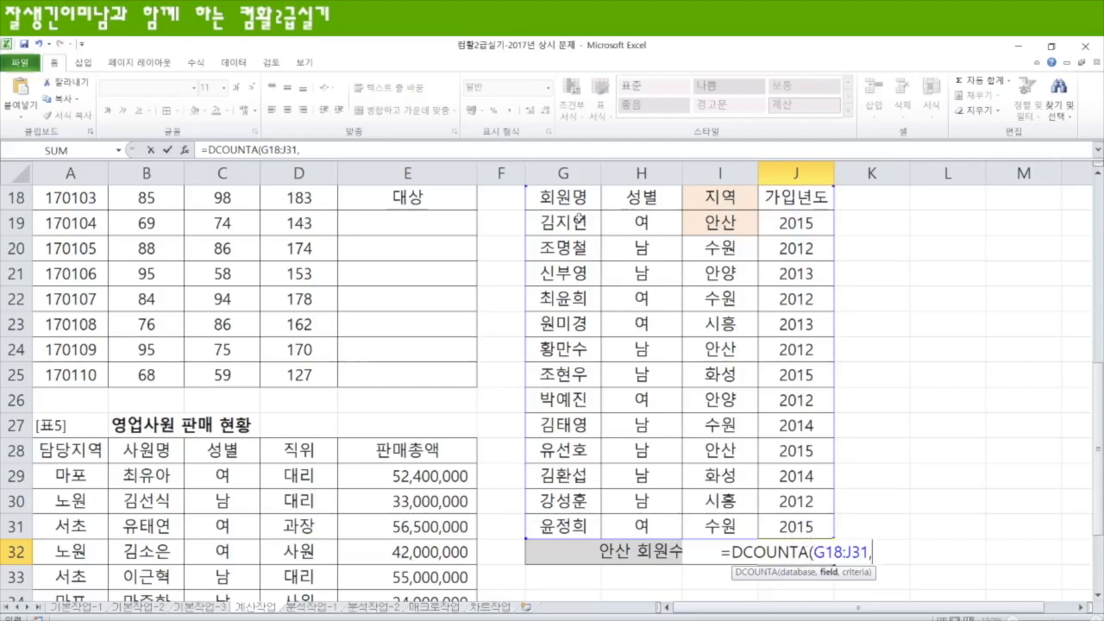
Try the 표4 headers as the DCOUNTA field argument and settle on 가입년도 in J18
left_click(567, 203)
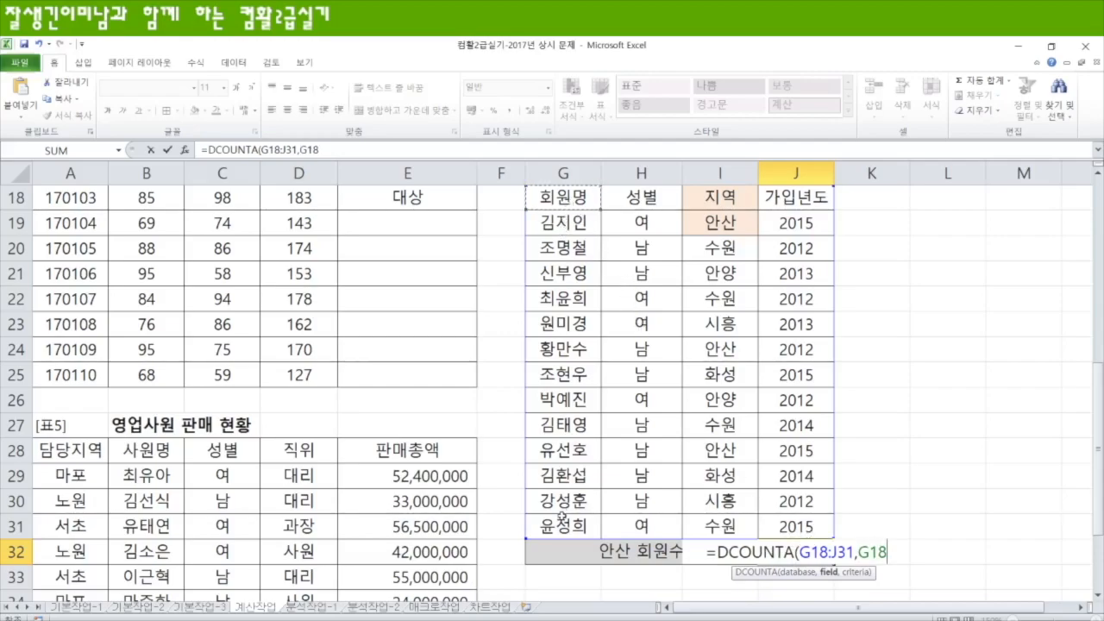
left_click(642, 197)
left_click(717, 193)
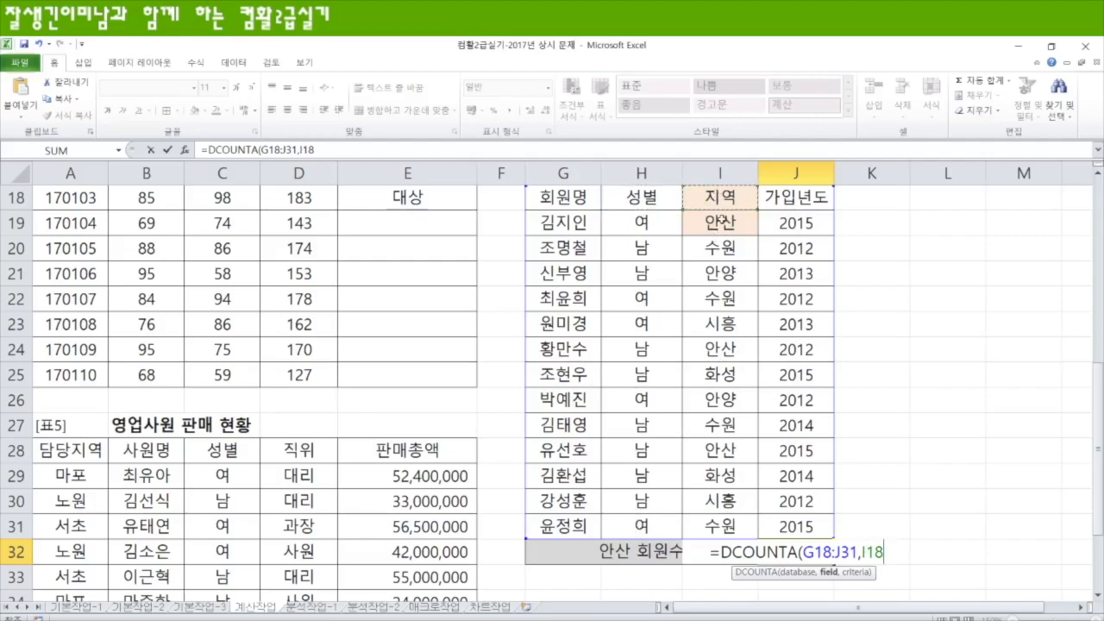
left_click(809, 198)
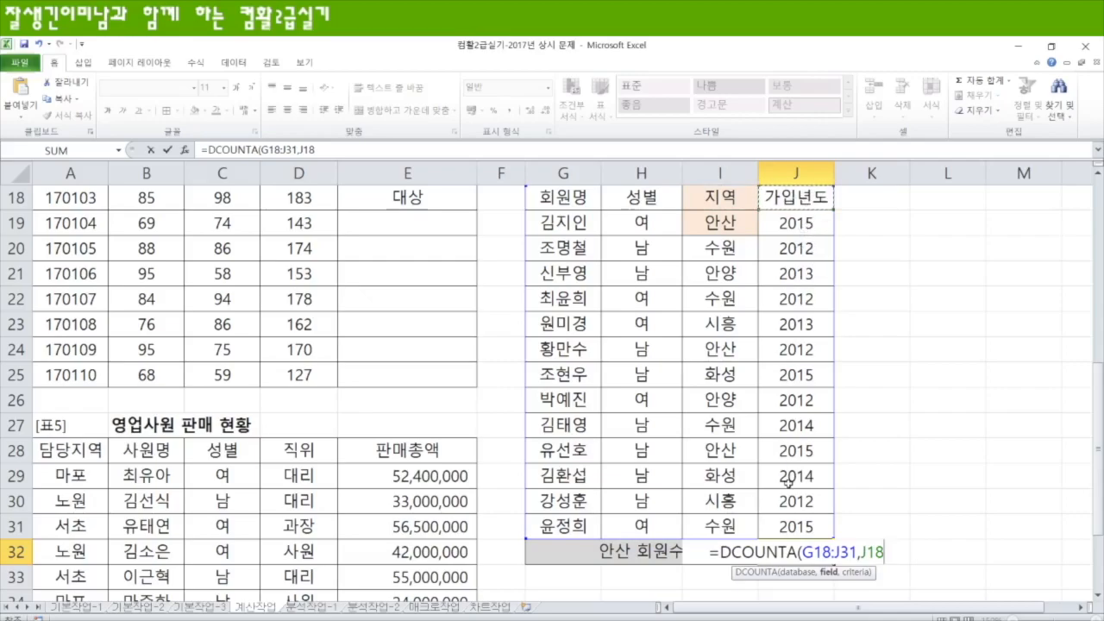
left_click(578, 200)
left_click(653, 195)
left_click(695, 198)
left_click(792, 202)
type(",")
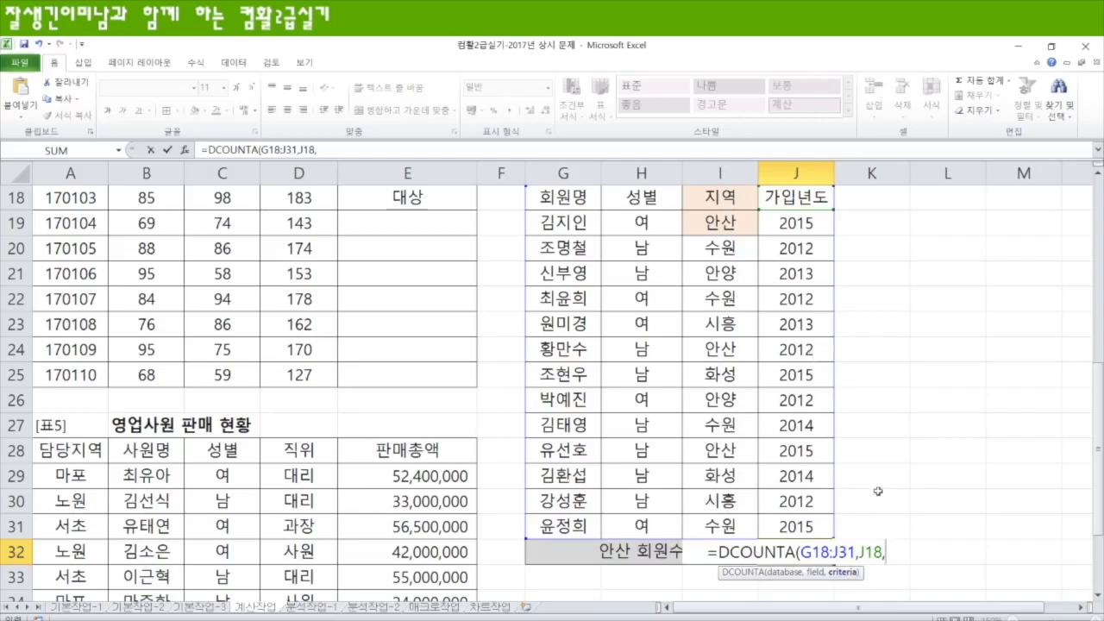
Use I18:I19 as the criteria argument and complete the DCOUNTA formula in J32
left_click(723, 198)
left_click_drag(722, 199, 723, 218)
type(")")
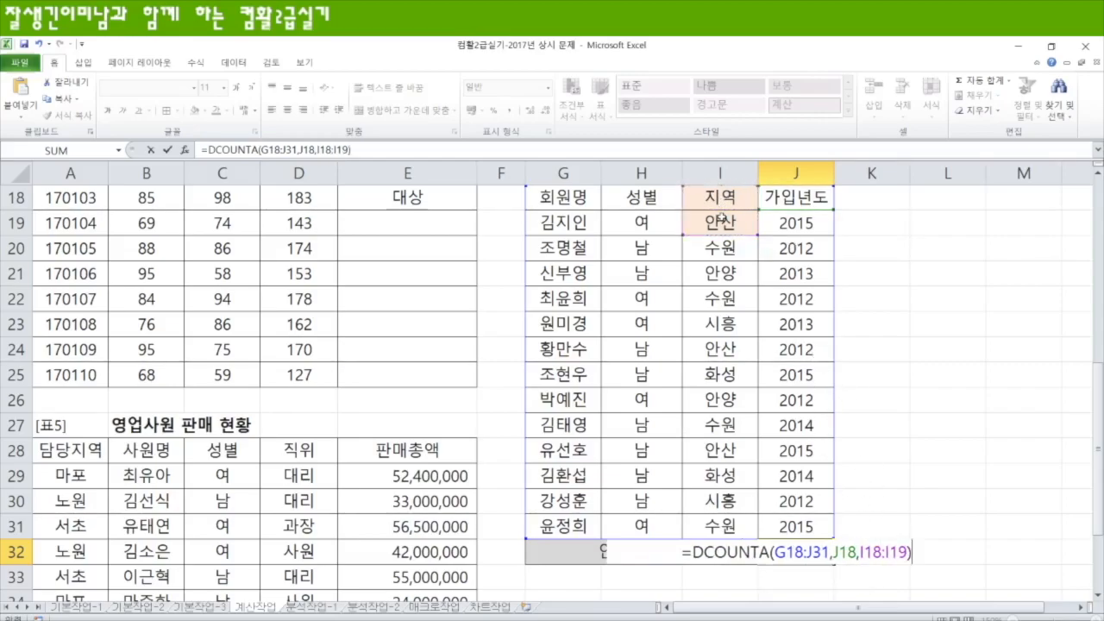
key("Return")
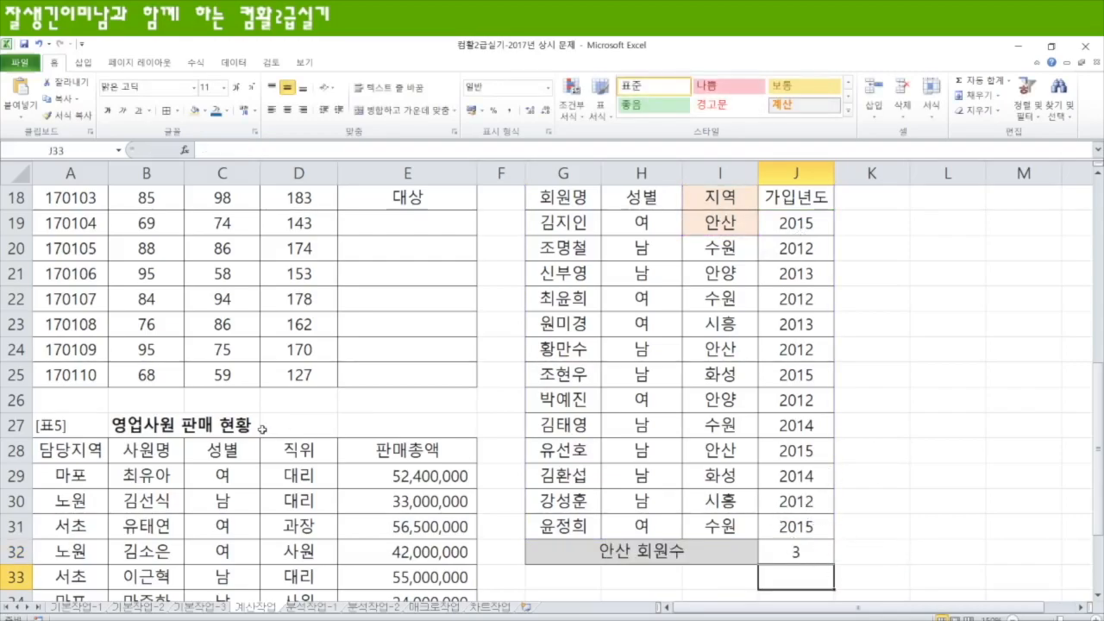
Begin an AVERAGEIF formula in E38 with the 담당지역 cells A29:A37 as the range argument
scroll(533, 449, "down", 5)
scroll(544, 450, "up", 4)
scroll(544, 449, "down", 2)
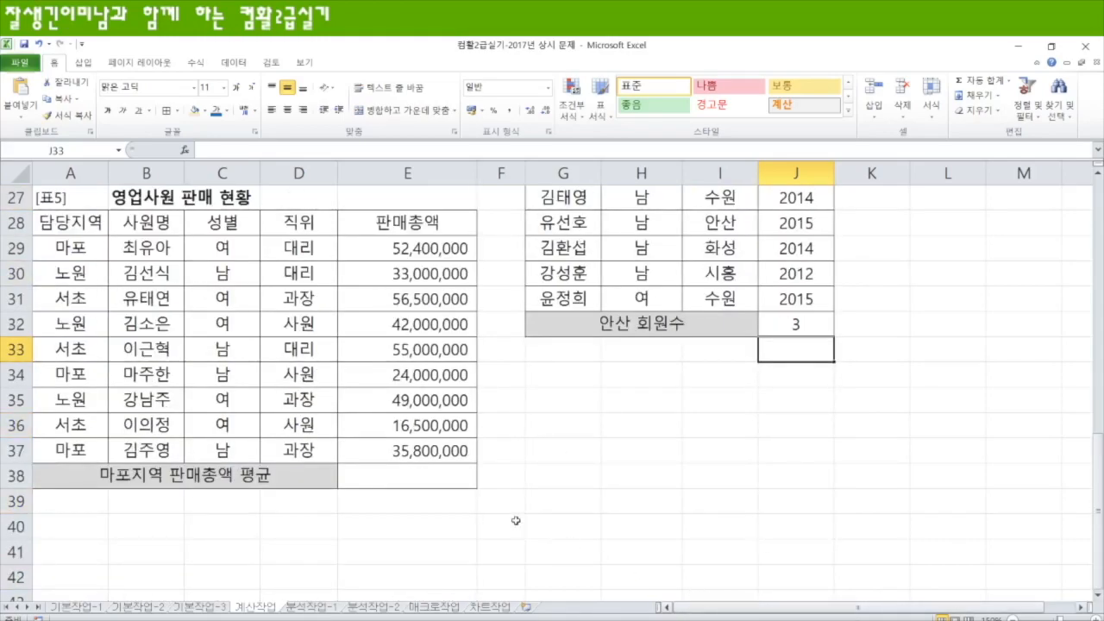
left_click(422, 479)
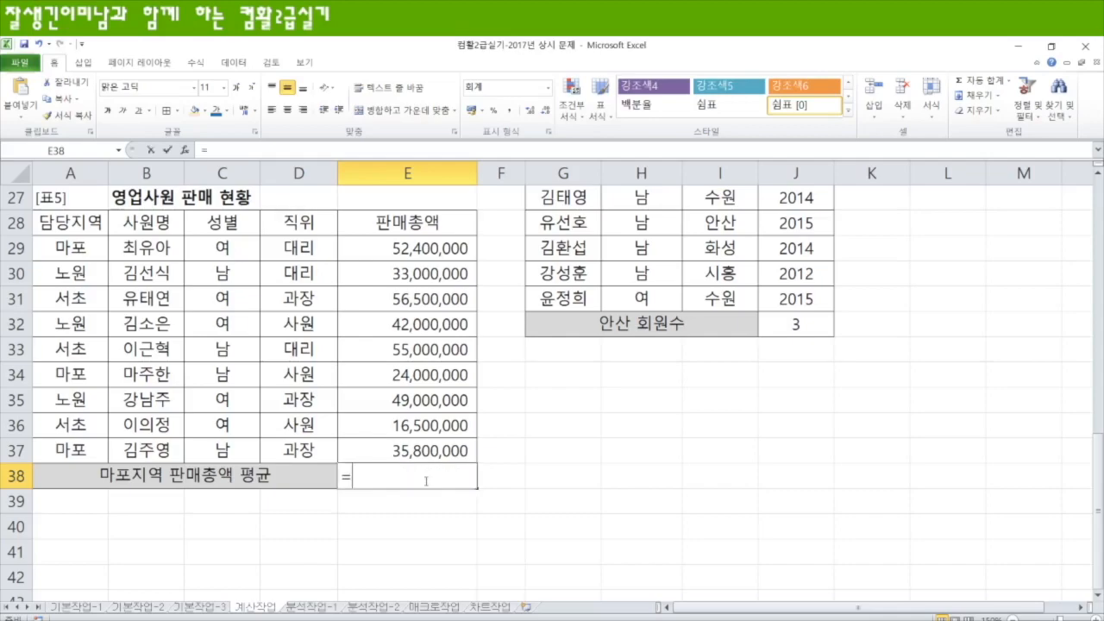
type("=aver")
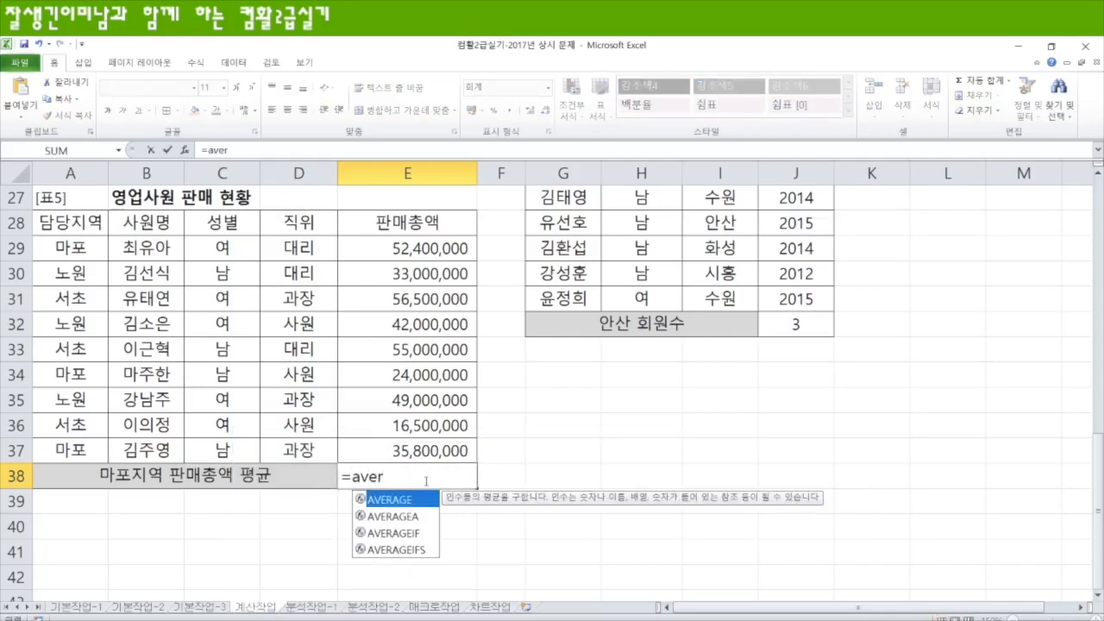
key("Down")
key("Down")
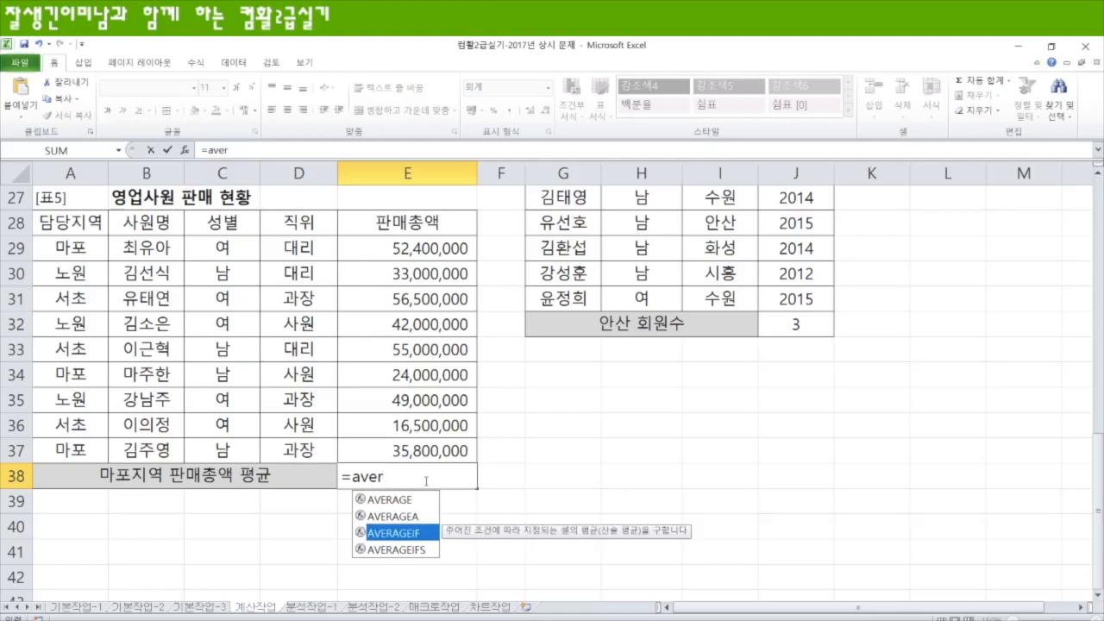
key("Tab")
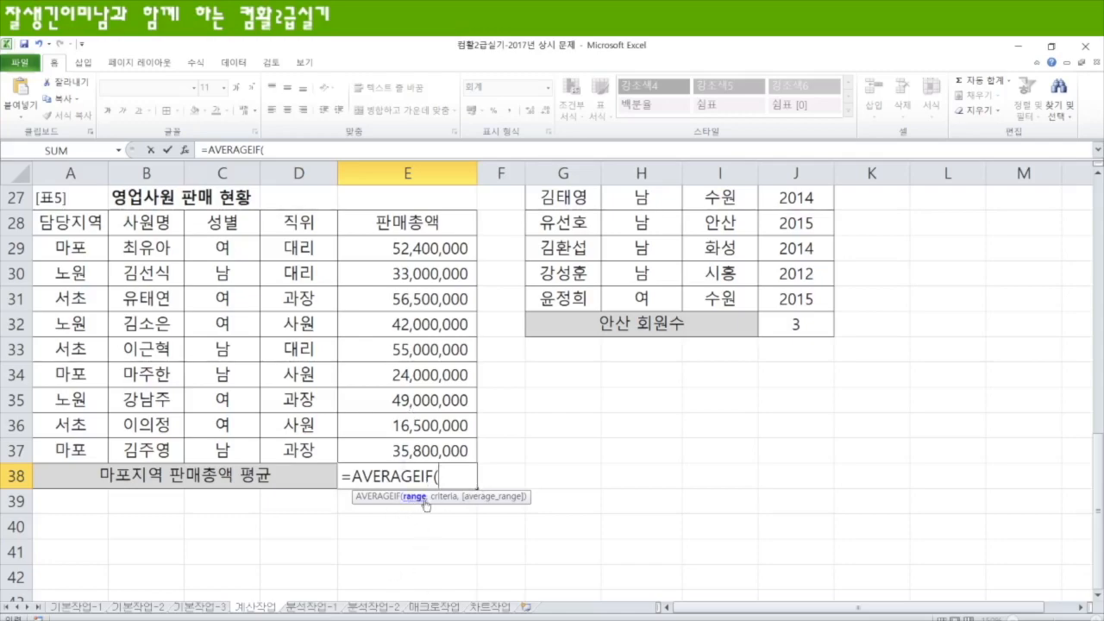
left_click_drag(71, 250, 69, 450)
type(",")
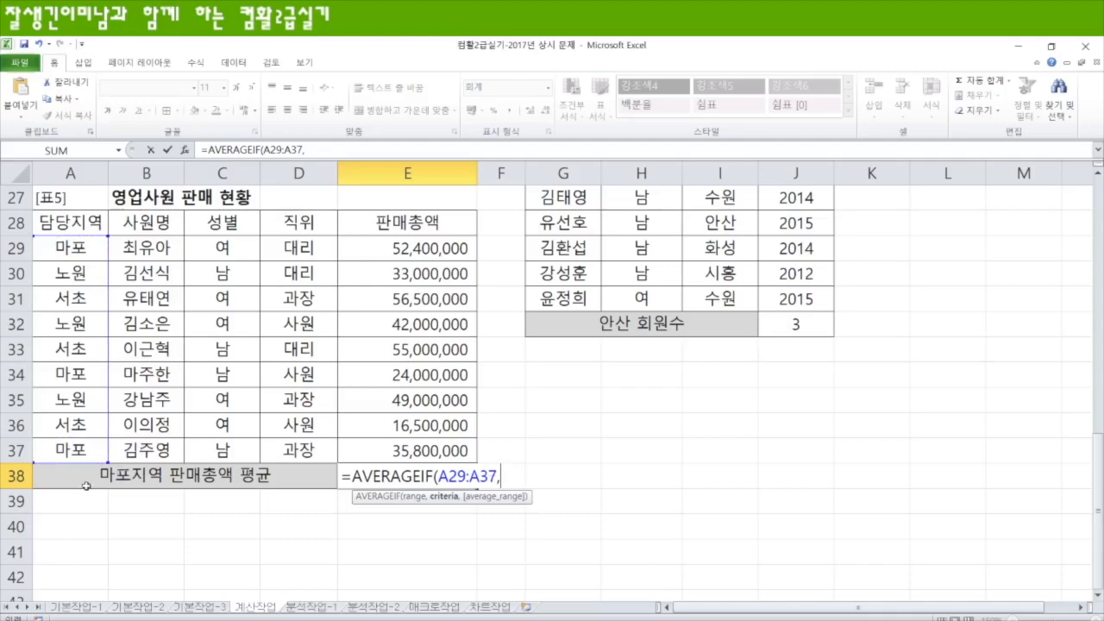
left_click(74, 249)
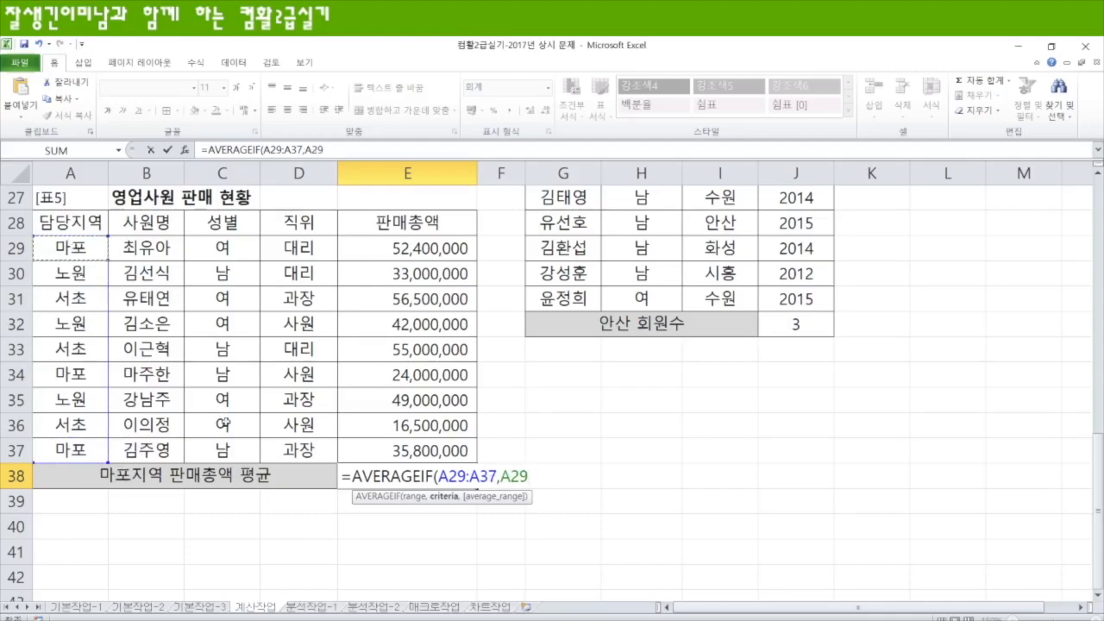
key("BackSpace")
key("BackSpace")
key("BackSpace")
Complete the AVERAGEIF formula in E38 with "마포" as the criteria and E29:E37 as the average range
type("\"마포\",")
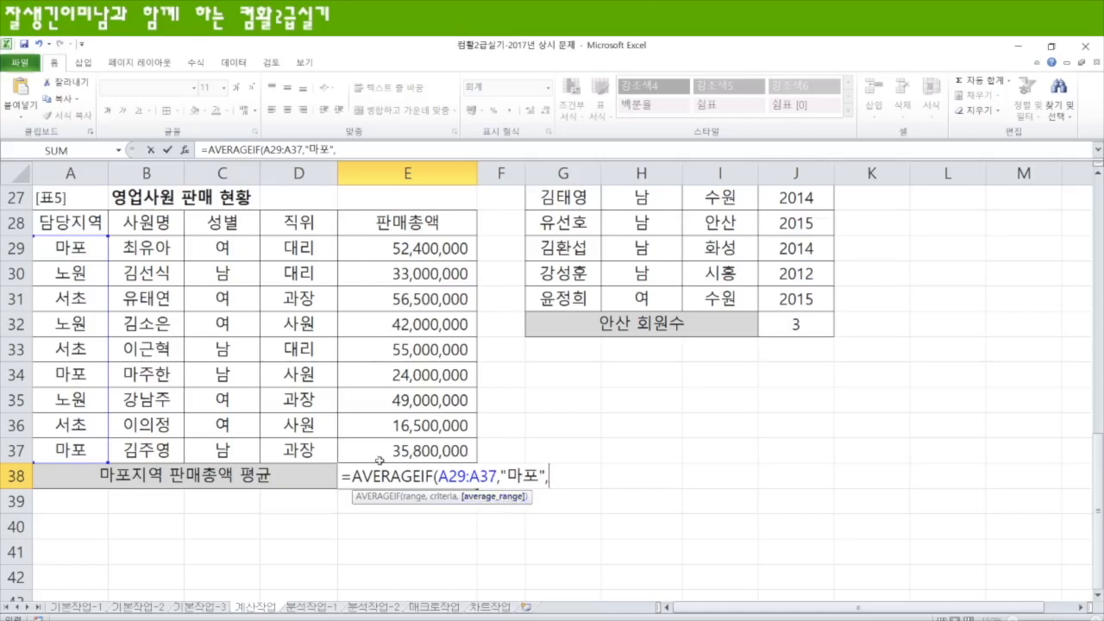
left_click_drag(429, 251, 434, 451)
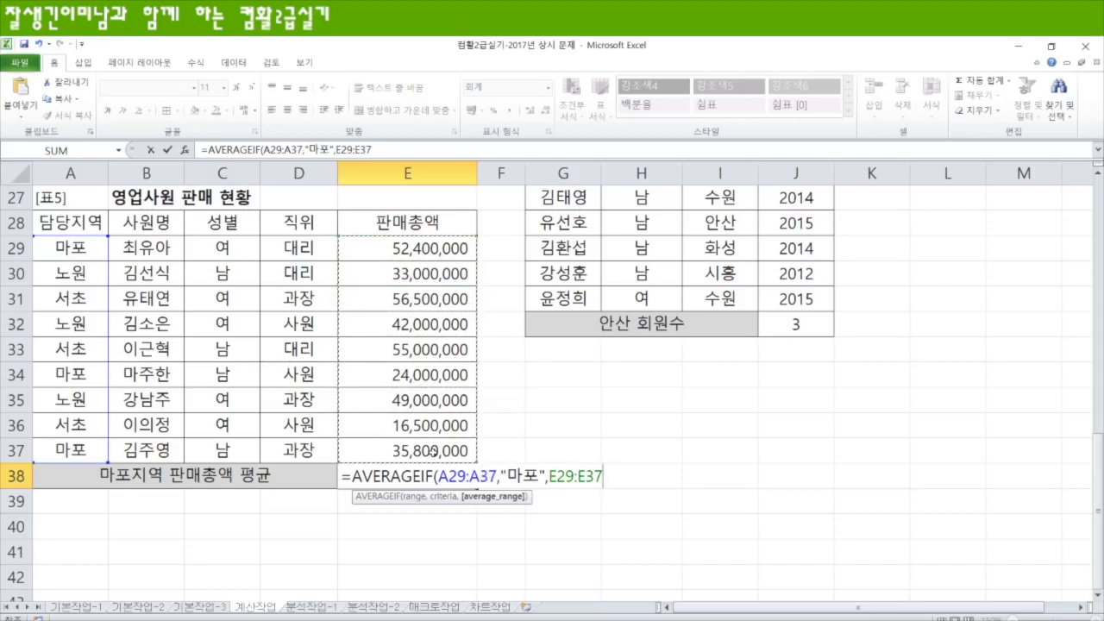
type(")")
key("Return")
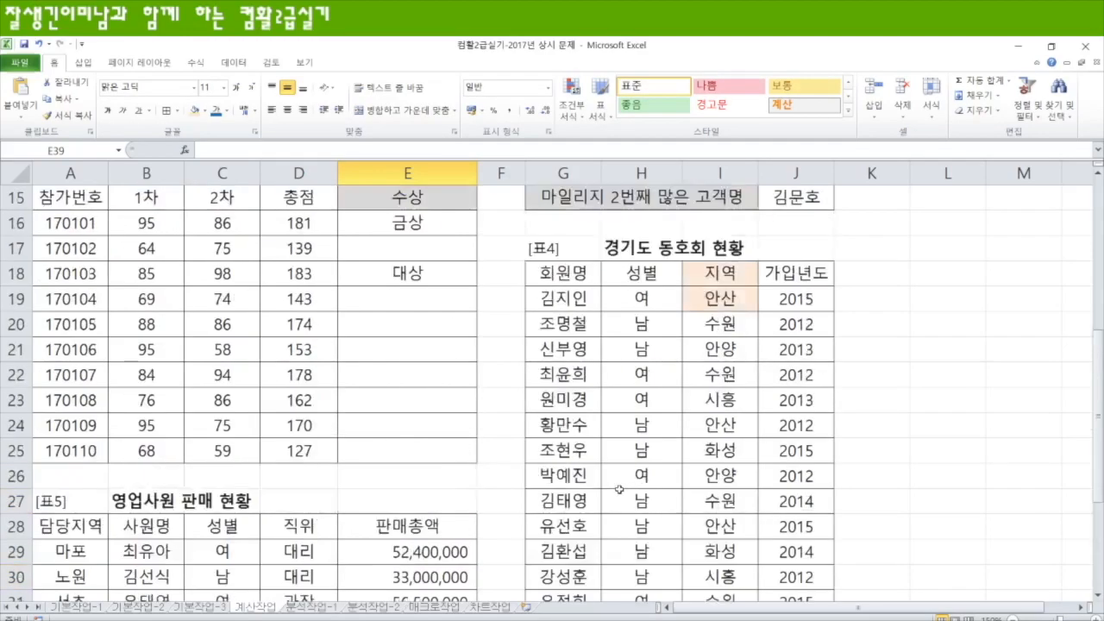
scroll(621, 483, "up", 9)
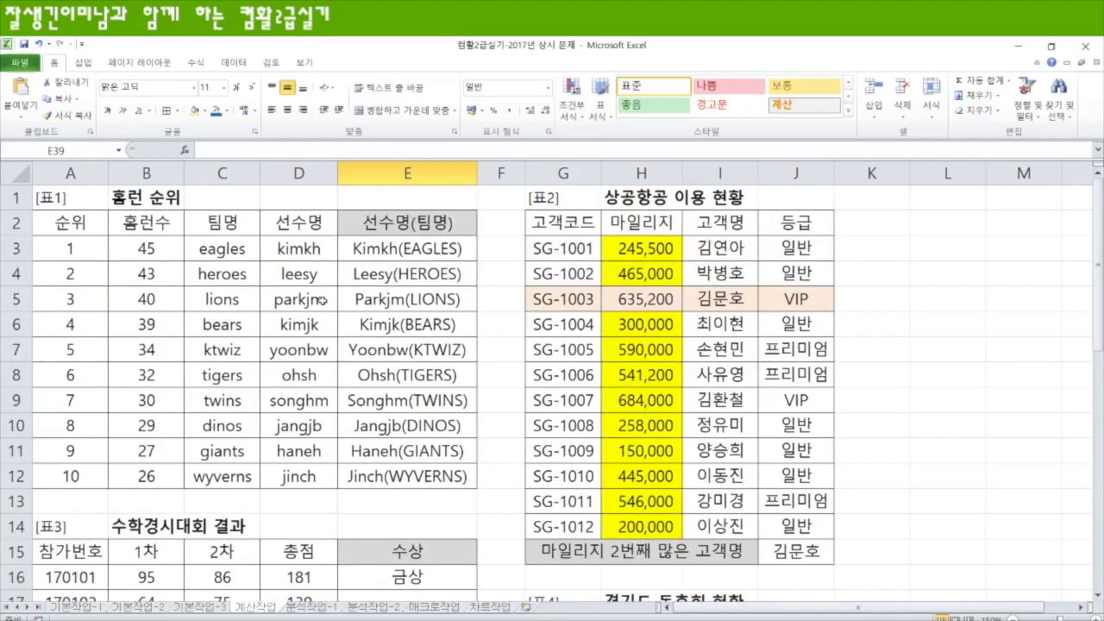
scroll(323, 305, "down", 7)
scroll(323, 305, "down", 3)
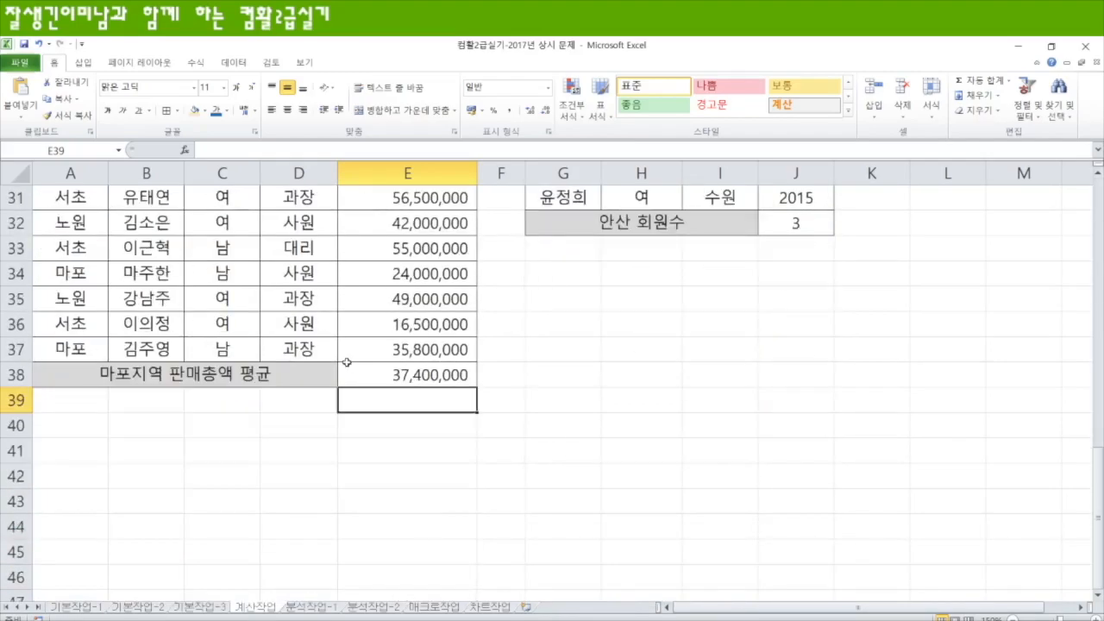
scroll(347, 363, "up", 10)
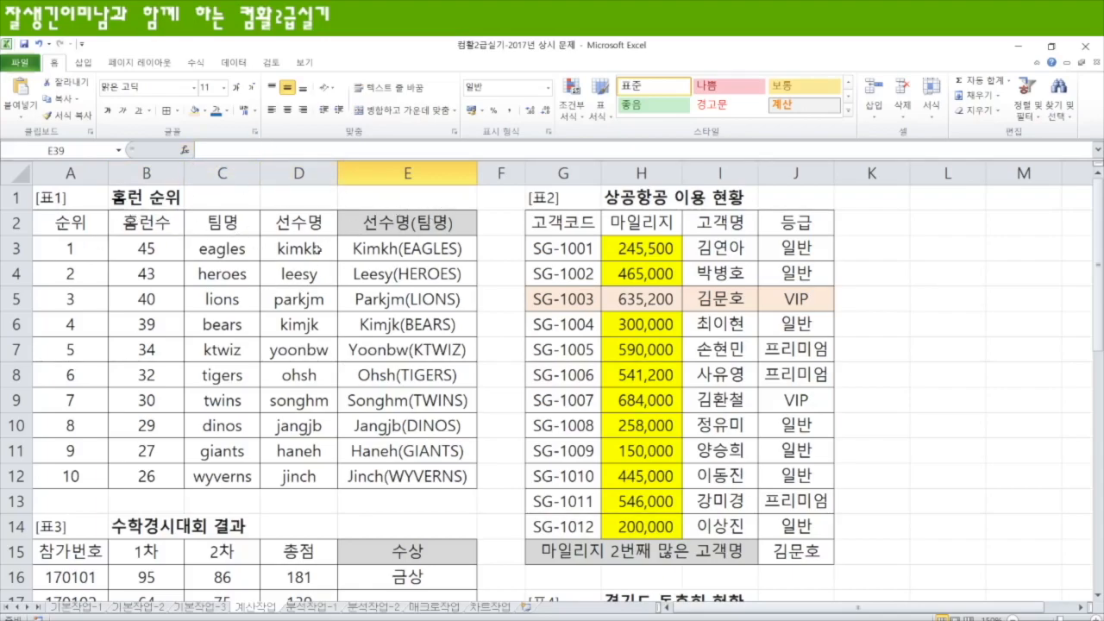
left_click_drag(930, 274, 943, 321)
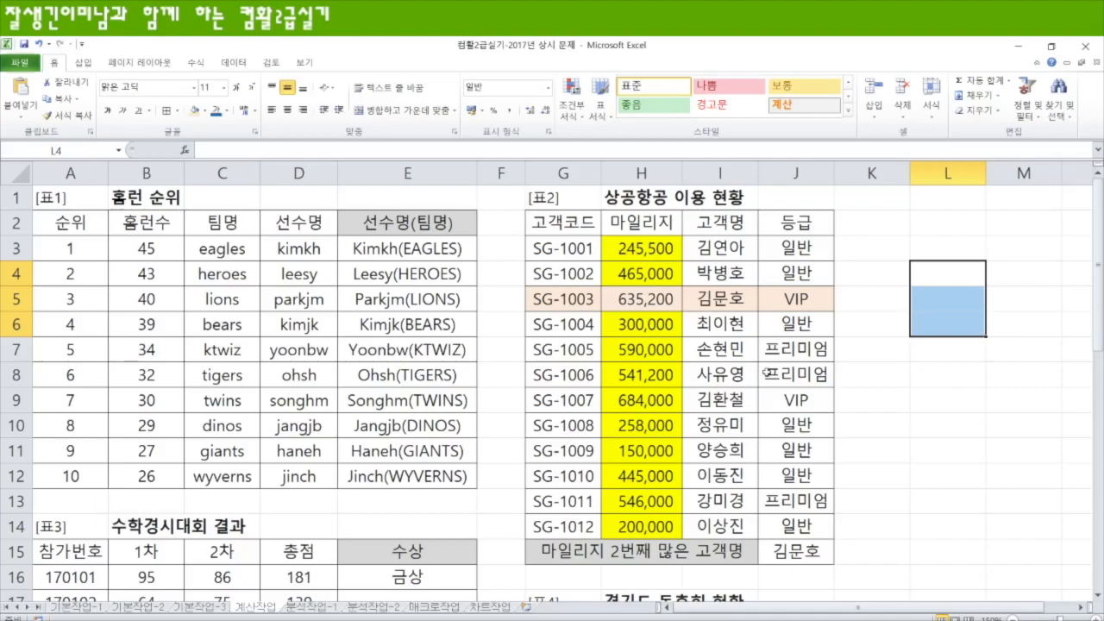
On the 분석작업-1 sheet, fill the header row A3:F3 with yellow
left_click(313, 608)
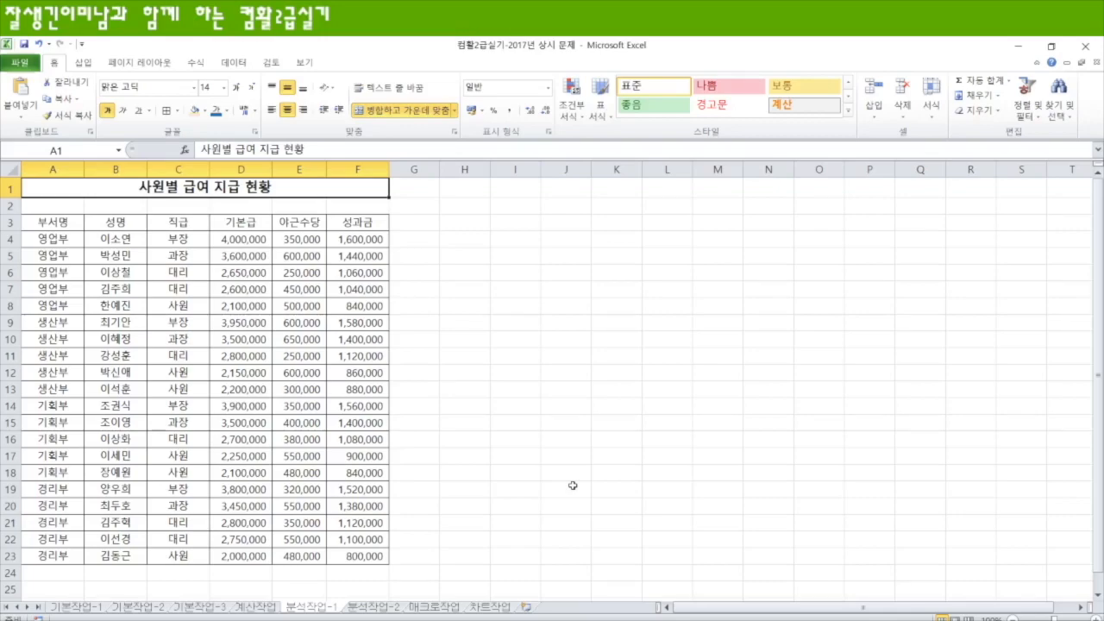
left_click_drag(59, 222, 362, 220)
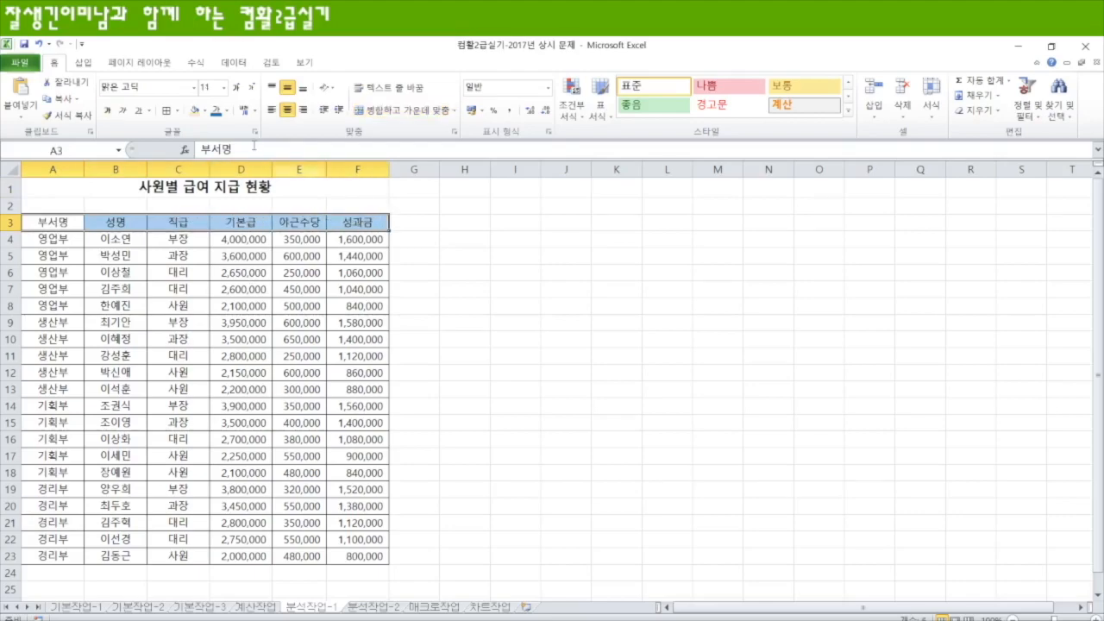
left_click(206, 112)
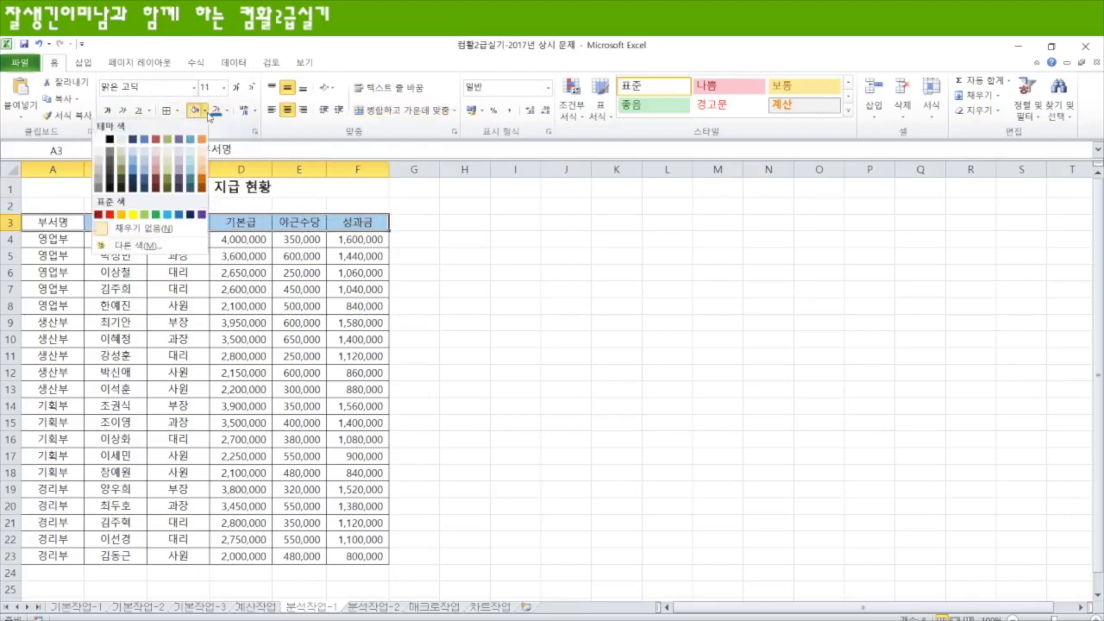
left_click(132, 214)
left_click(516, 289)
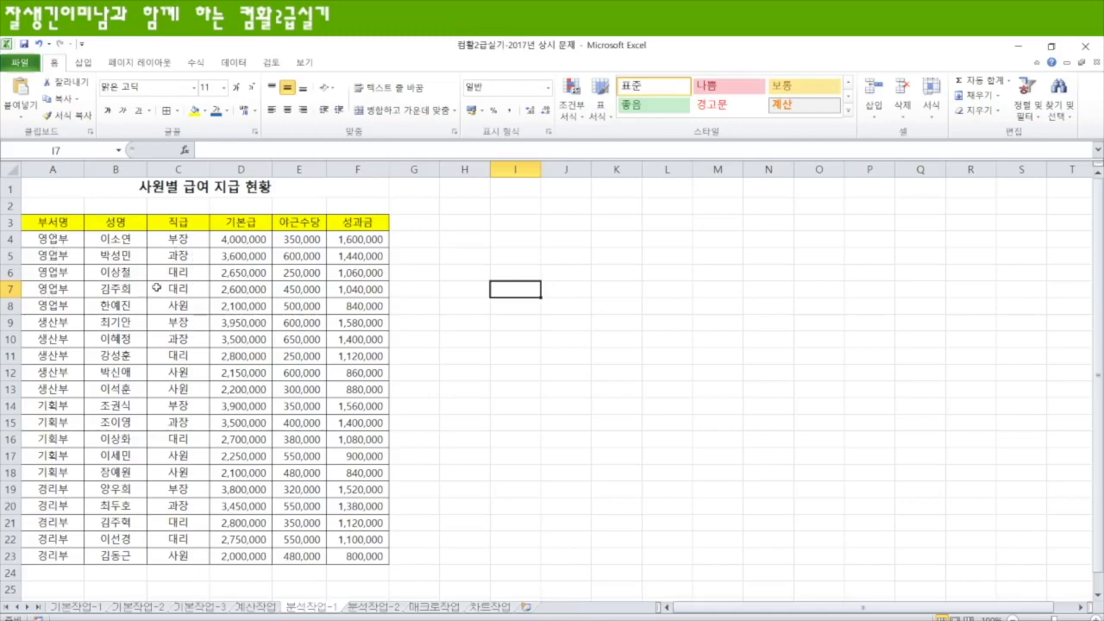
left_click_drag(72, 225, 369, 556)
left_click_drag(464, 223, 820, 222)
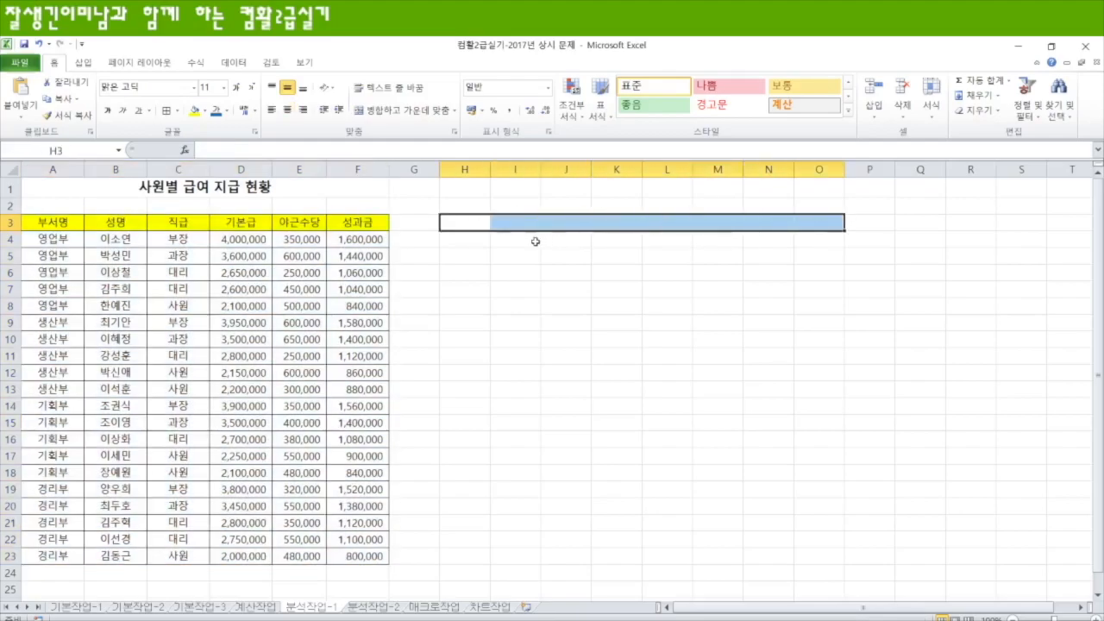
left_click_drag(457, 231, 817, 225)
Insert a pivot table from the data in A3:F23, placed on the existing worksheet at cell H3
left_click_drag(45, 222, 358, 554)
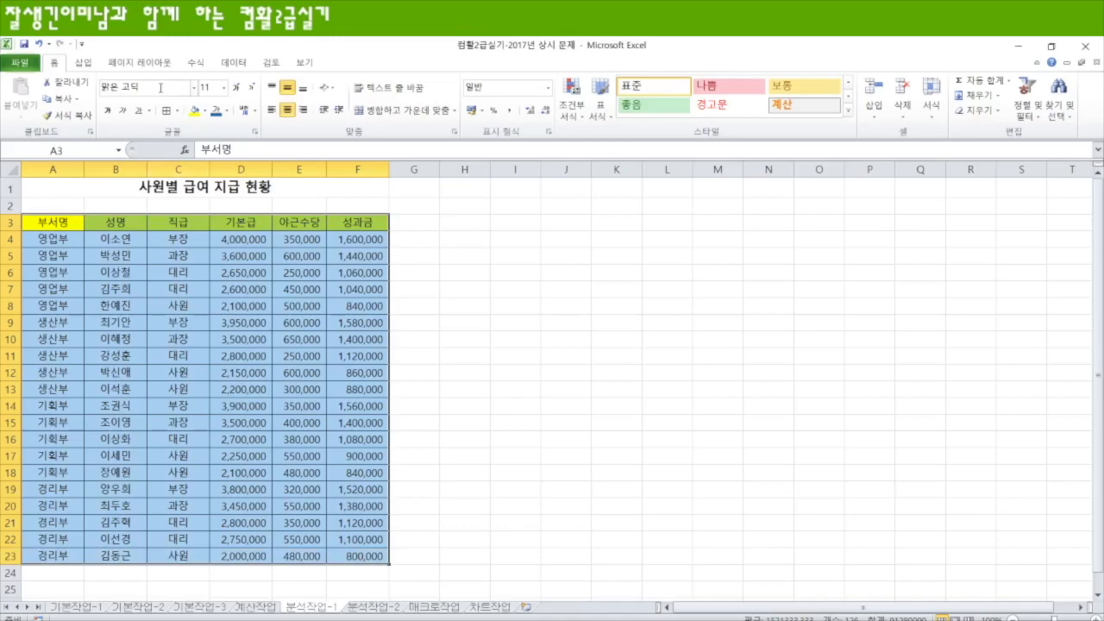
left_click(83, 64)
left_click(21, 114)
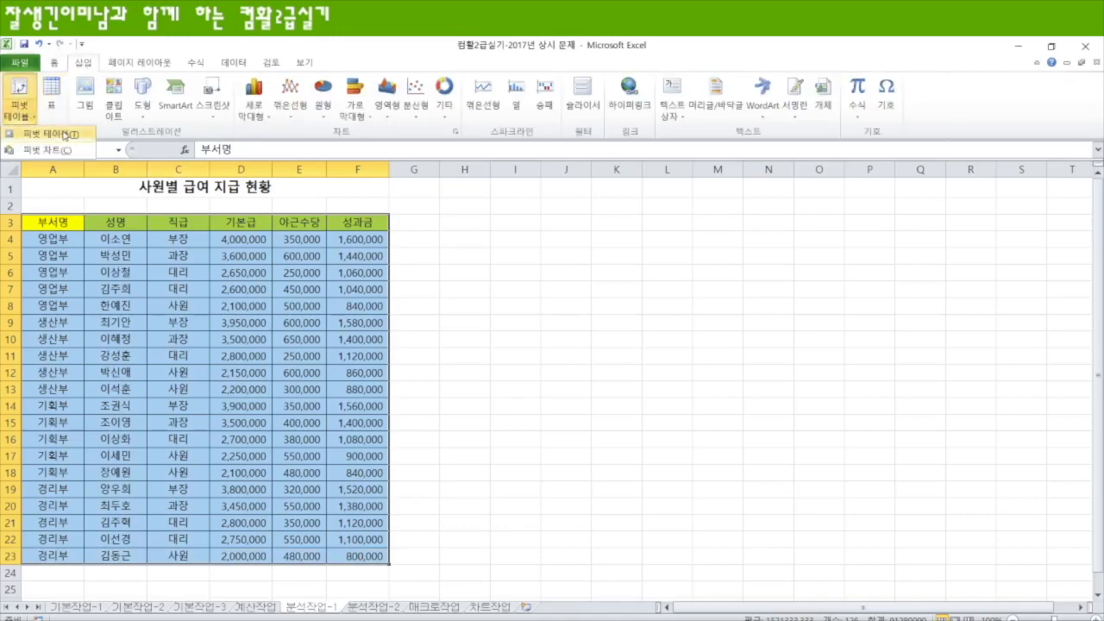
left_click(65, 135)
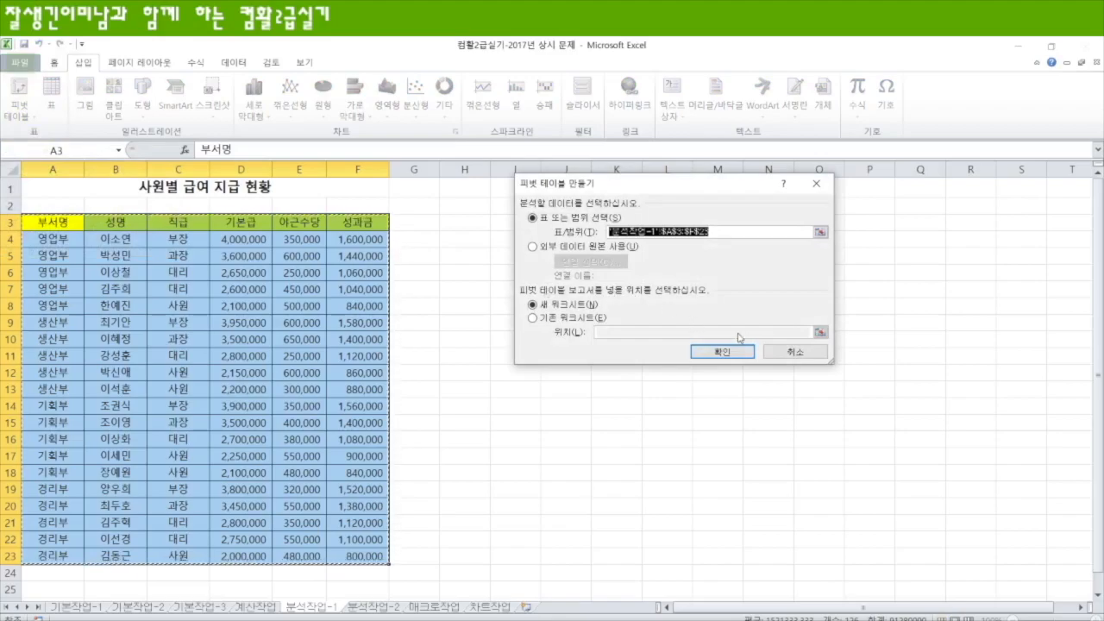
left_click(532, 319)
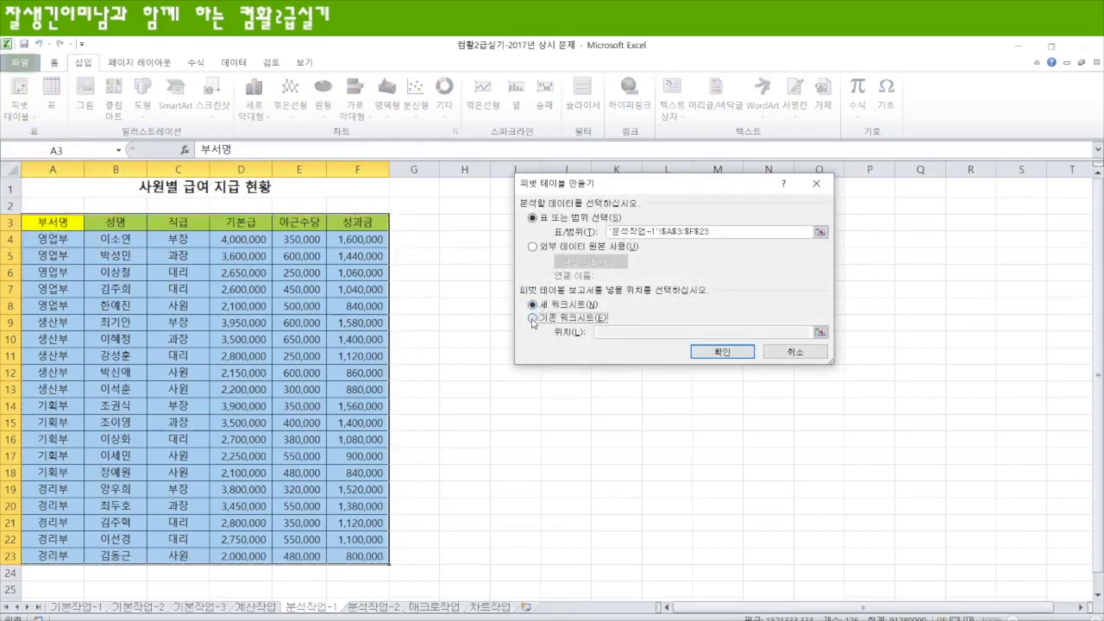
left_click(471, 225)
left_click(723, 352)
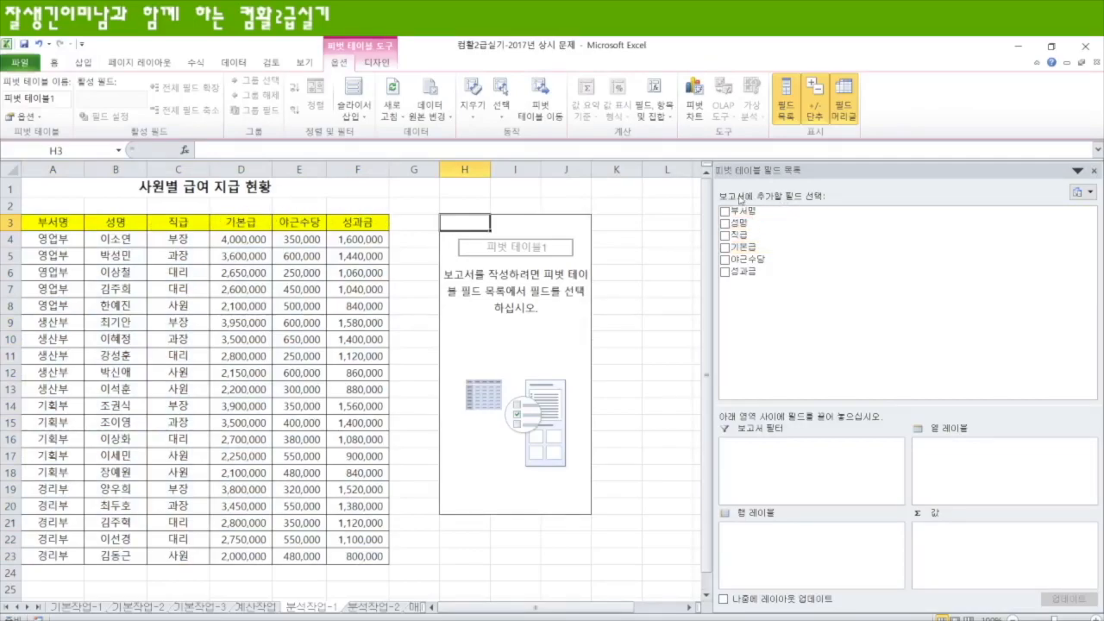
Add the 부서명 field to the pivot table's row labels, trying it in the column labels before returning it to the rows
left_click(691, 608)
left_click(690, 608)
left_click(691, 608)
left_click(690, 608)
left_click(691, 608)
left_click(691, 608)
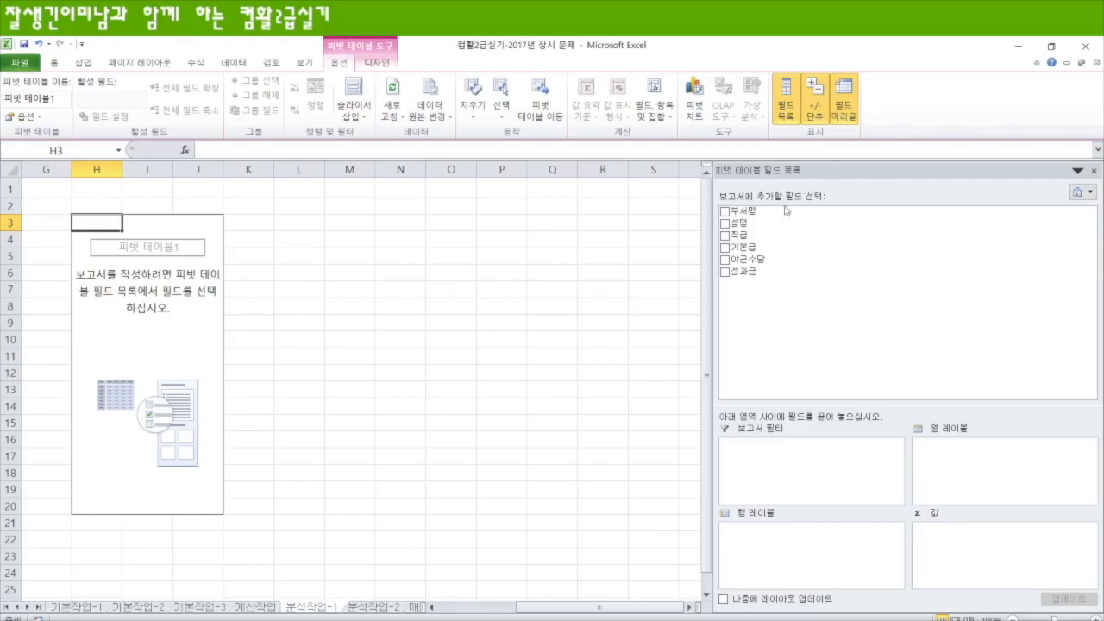
left_click_drag(750, 212, 826, 562)
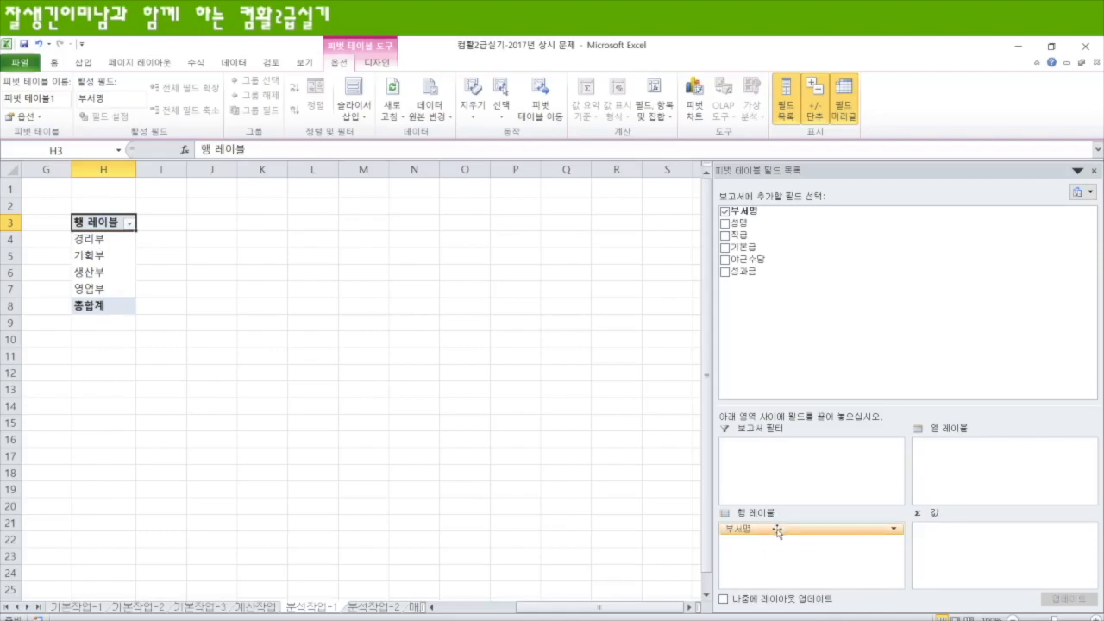
left_click_drag(776, 531, 978, 470)
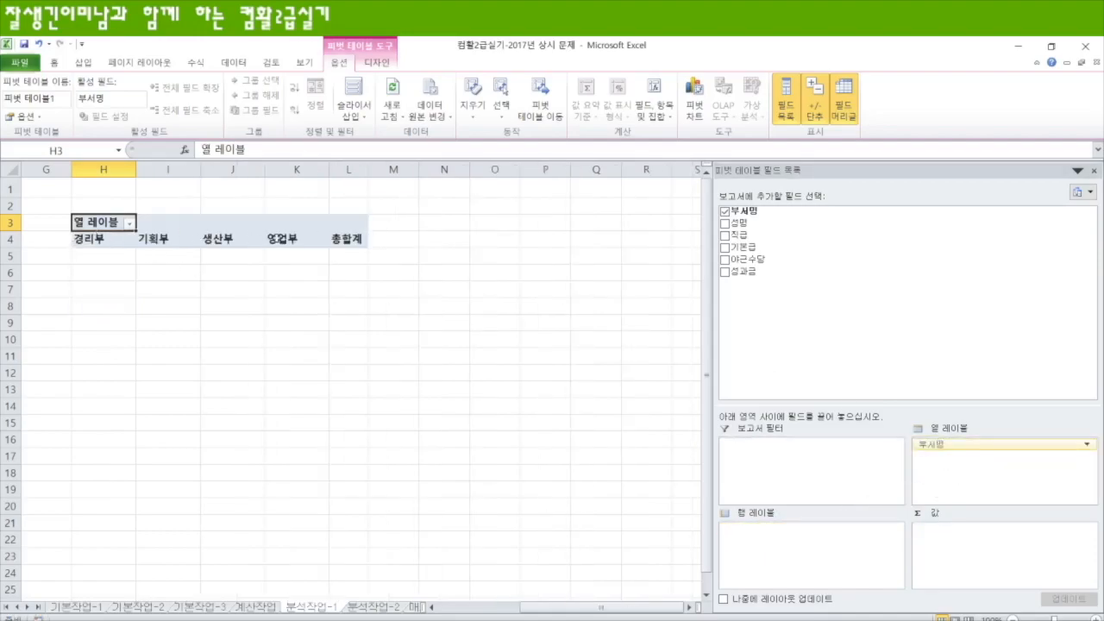
left_click_drag(1009, 445, 807, 553)
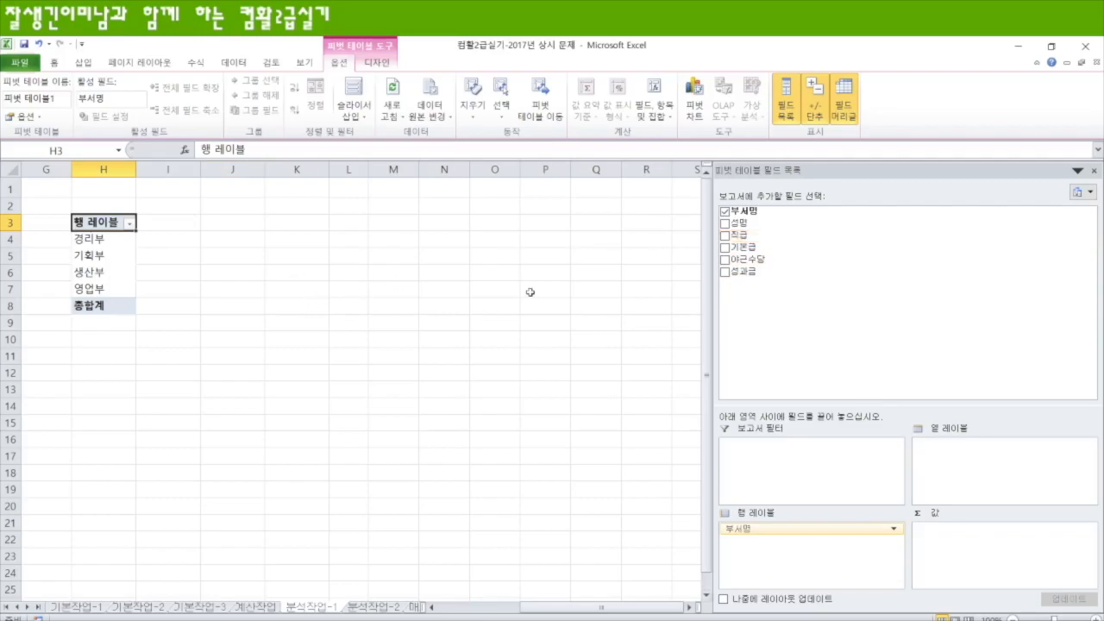
Try 직급 as column labels with 성명 in the values area, and remove both fields from the pivot table again
left_click_drag(742, 236, 1011, 472)
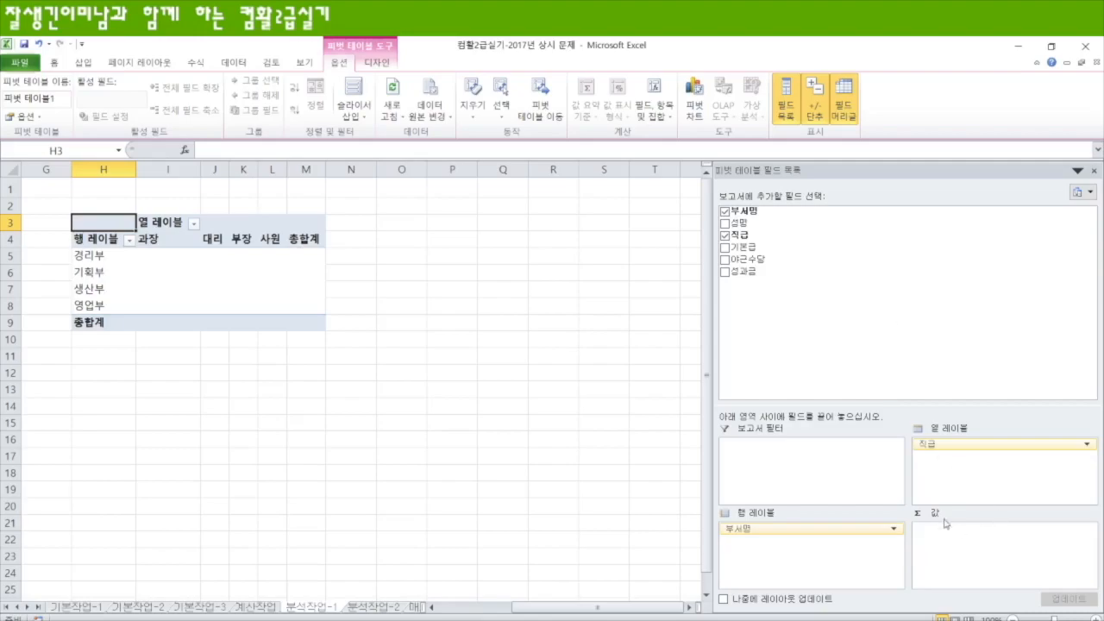
left_click_drag(740, 225, 1006, 549)
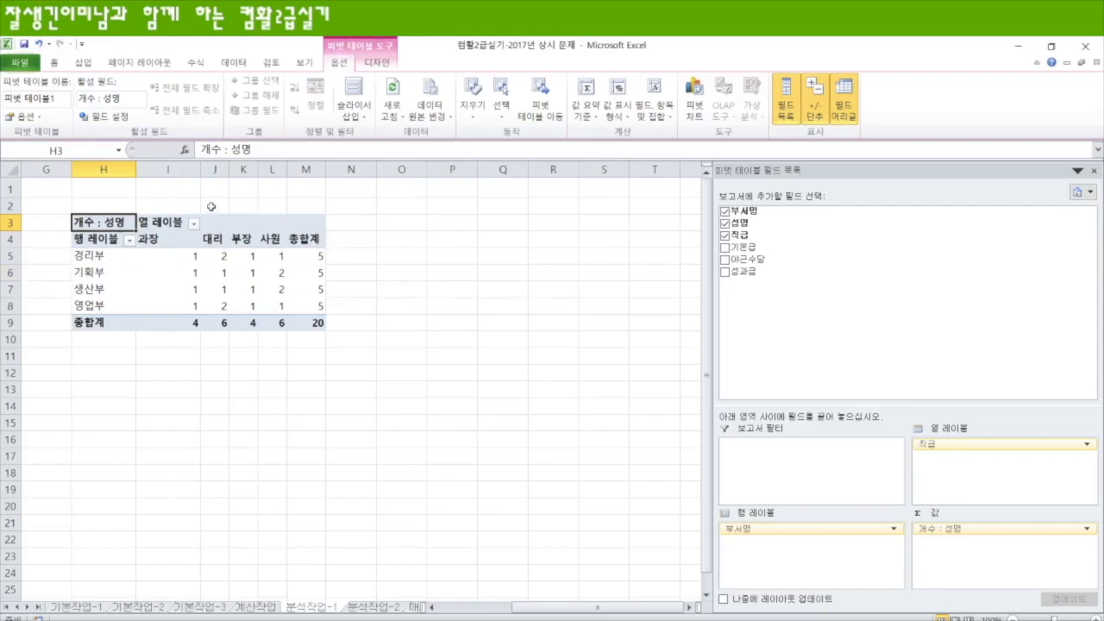
left_click_drag(627, 610, 553, 610)
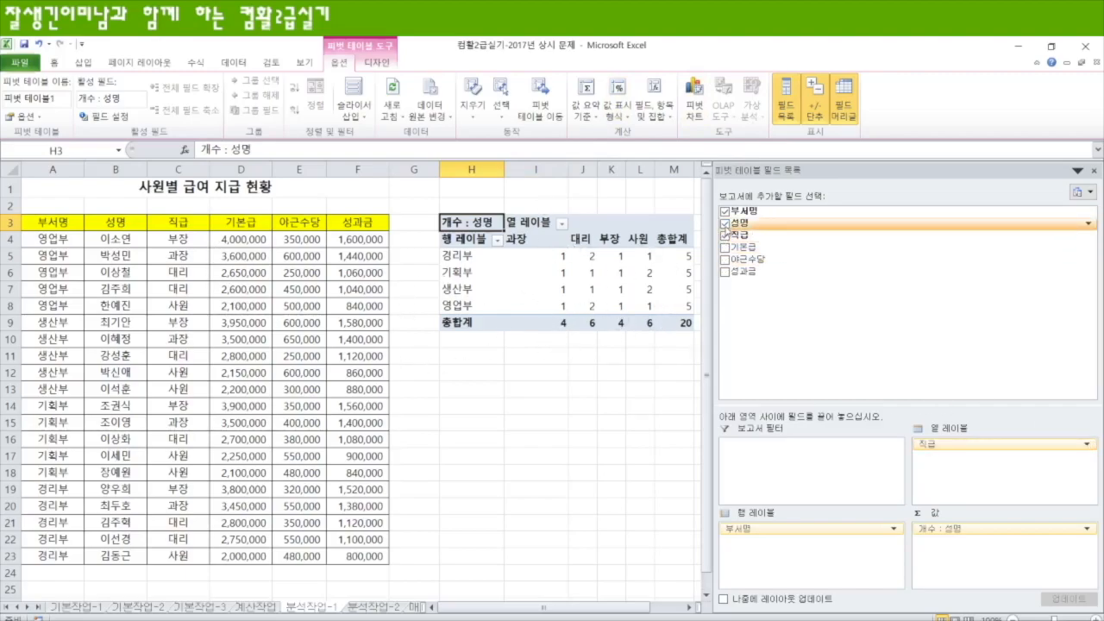
left_click(725, 224)
left_click(726, 235)
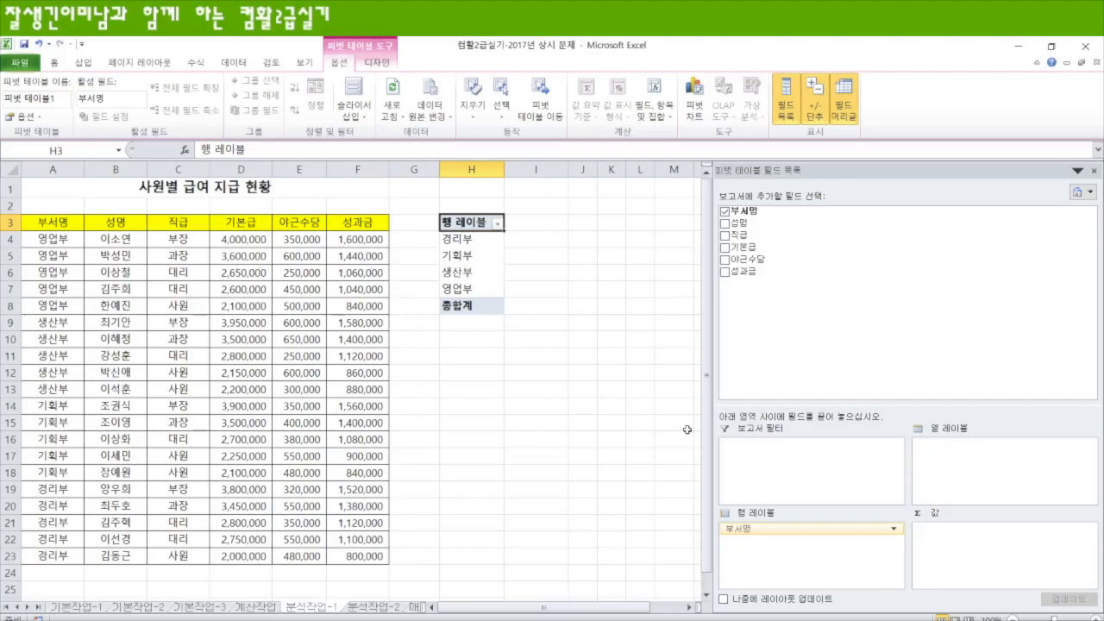
Add the 기본급, 야근수당 and 성과금 fields to the pivot table's values area
left_click(749, 248)
left_click_drag(747, 259, 928, 553)
left_click_drag(747, 272, 945, 554)
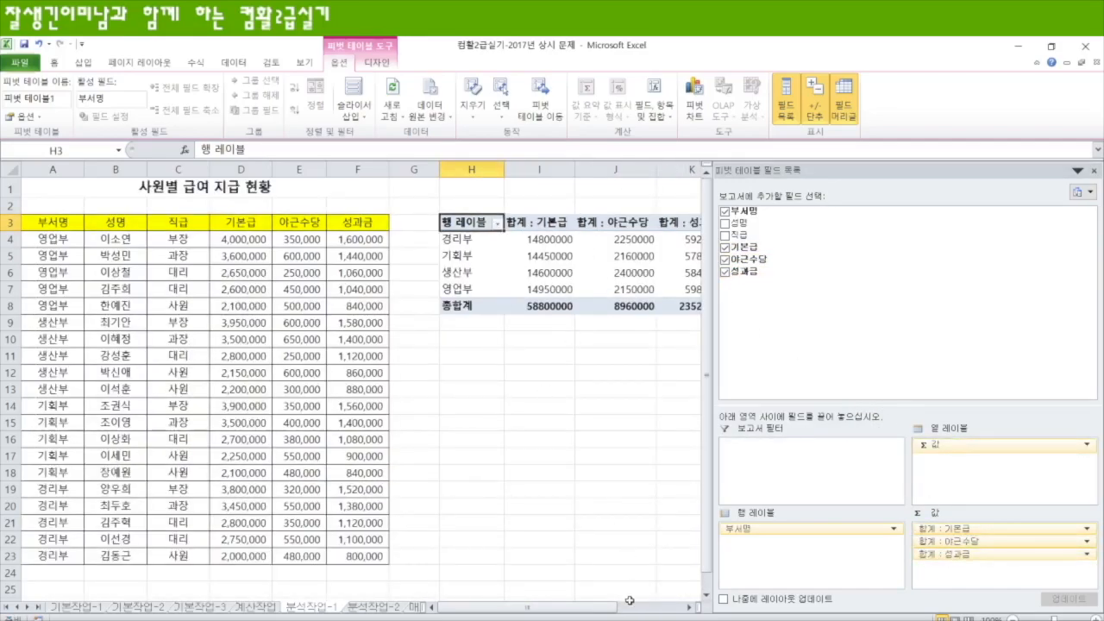
Change the summary function of the 기본급 value field to 평균
scroll(599, 591, "right", 2)
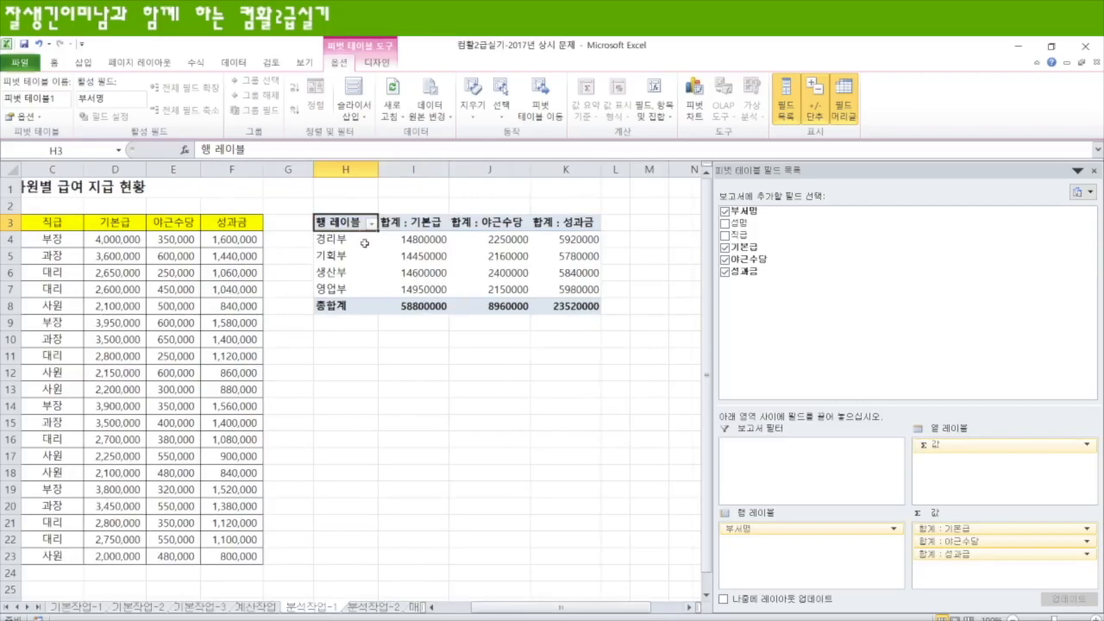
mouse_move(544, 276)
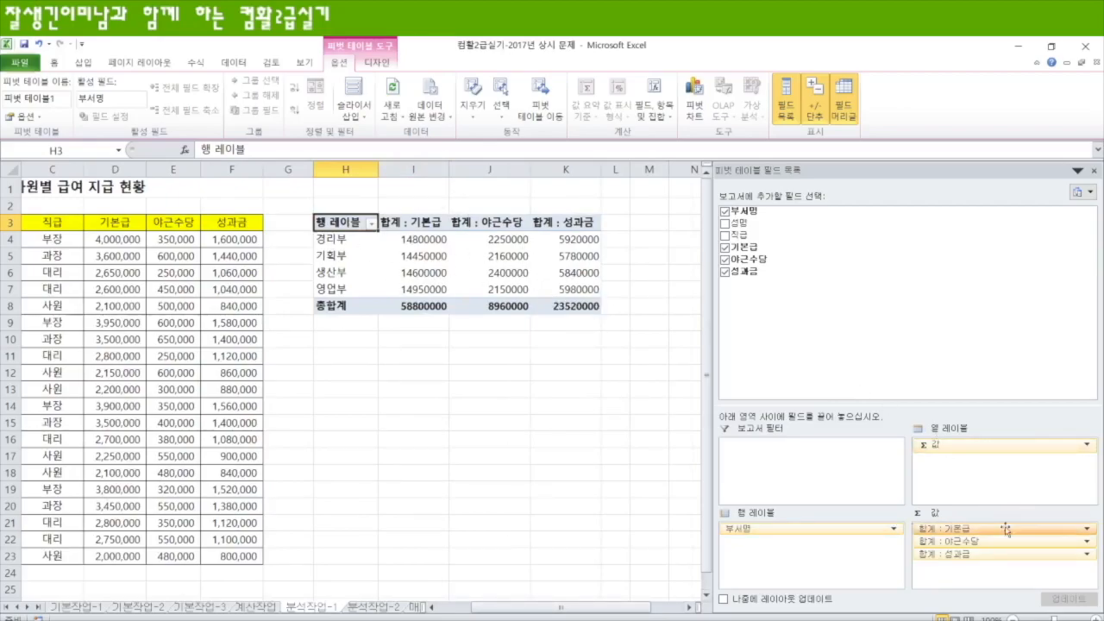
left_click(1088, 530)
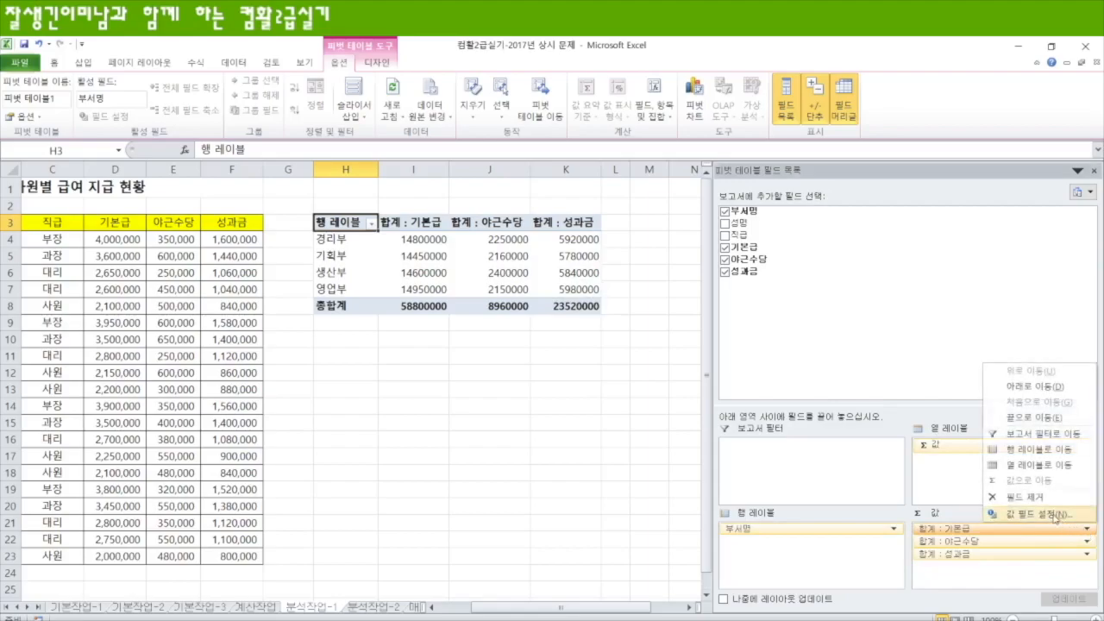
left_click(1054, 515)
left_click(538, 300)
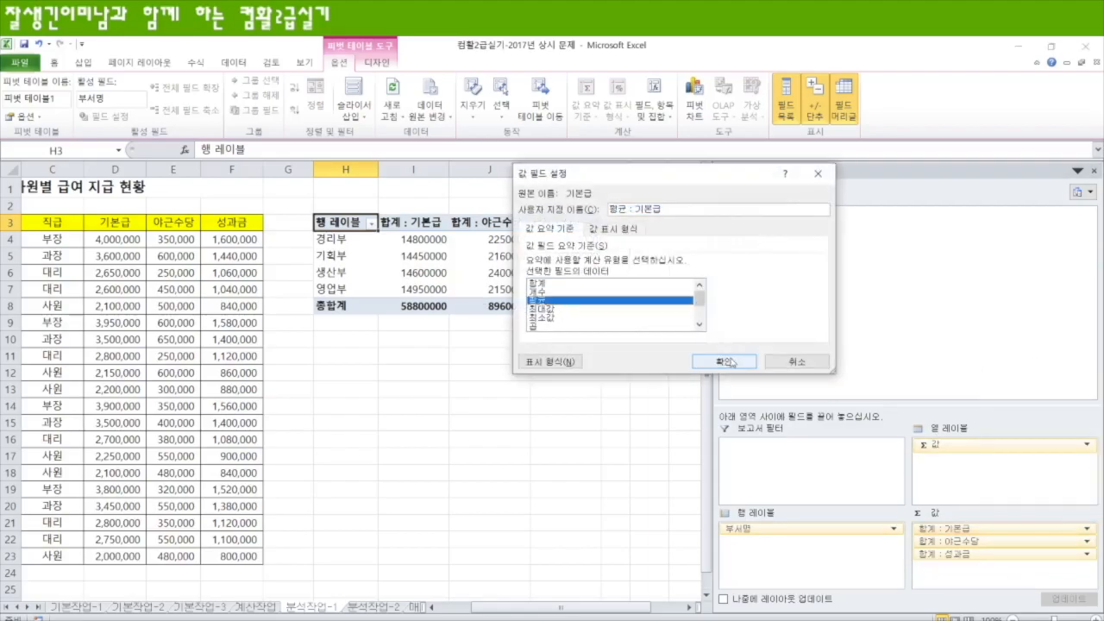
left_click(724, 361)
Change the summary function of the 야근수당 value field to 평균
left_click(1088, 544)
left_click(1053, 530)
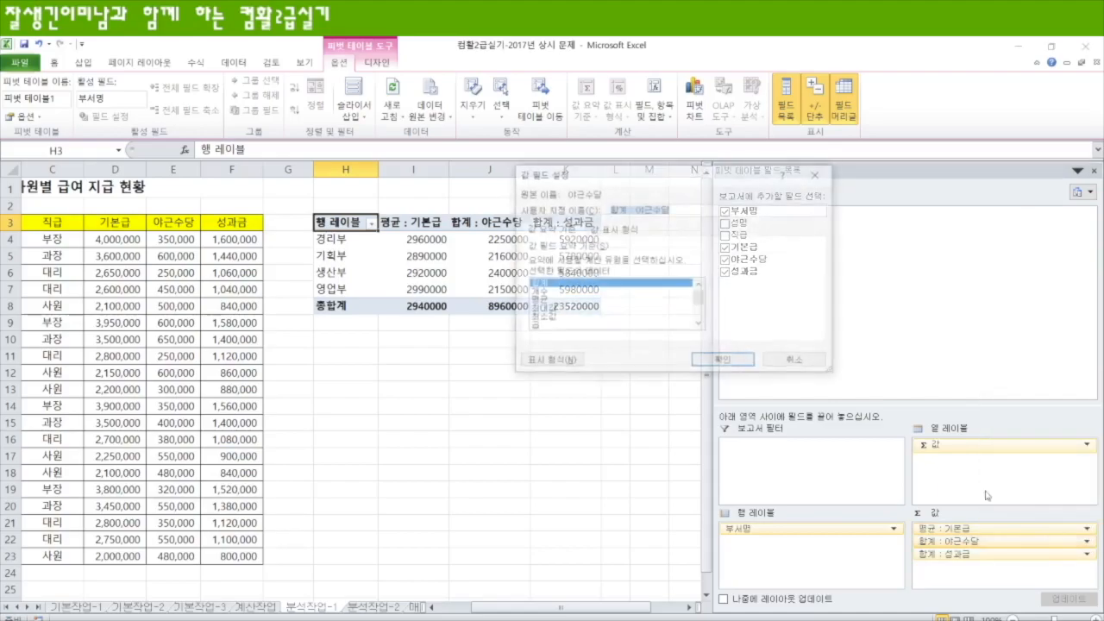
left_click(539, 300)
left_click(725, 361)
Change the summary function of the 성과금 value field to 평균
left_click(1088, 556)
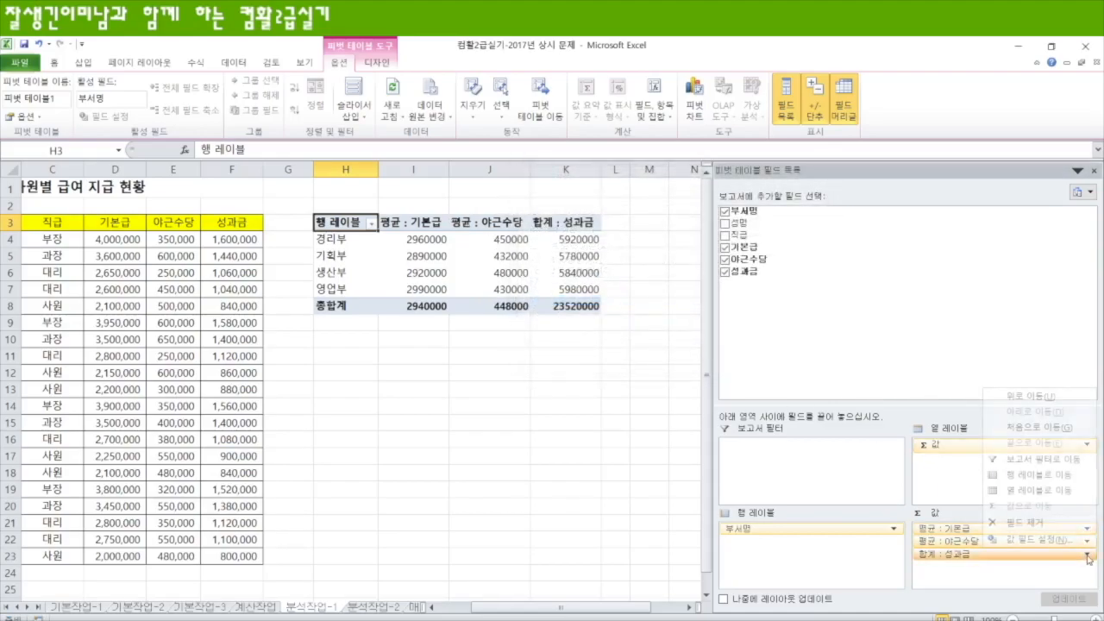
left_click(1031, 538)
left_click(541, 293)
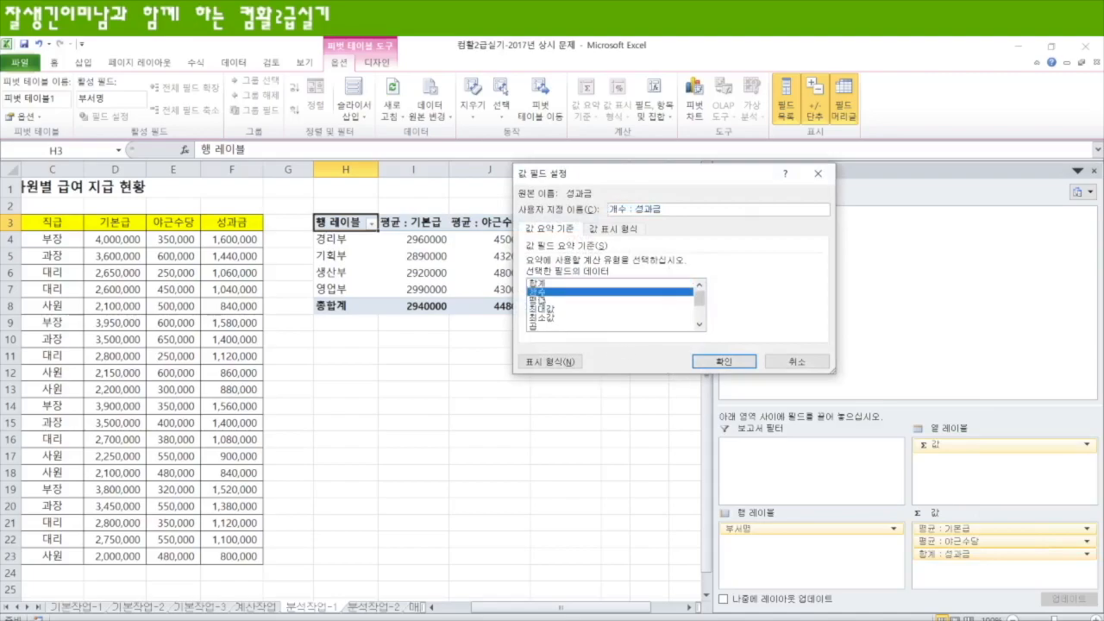
left_click(541, 299)
left_click(724, 361)
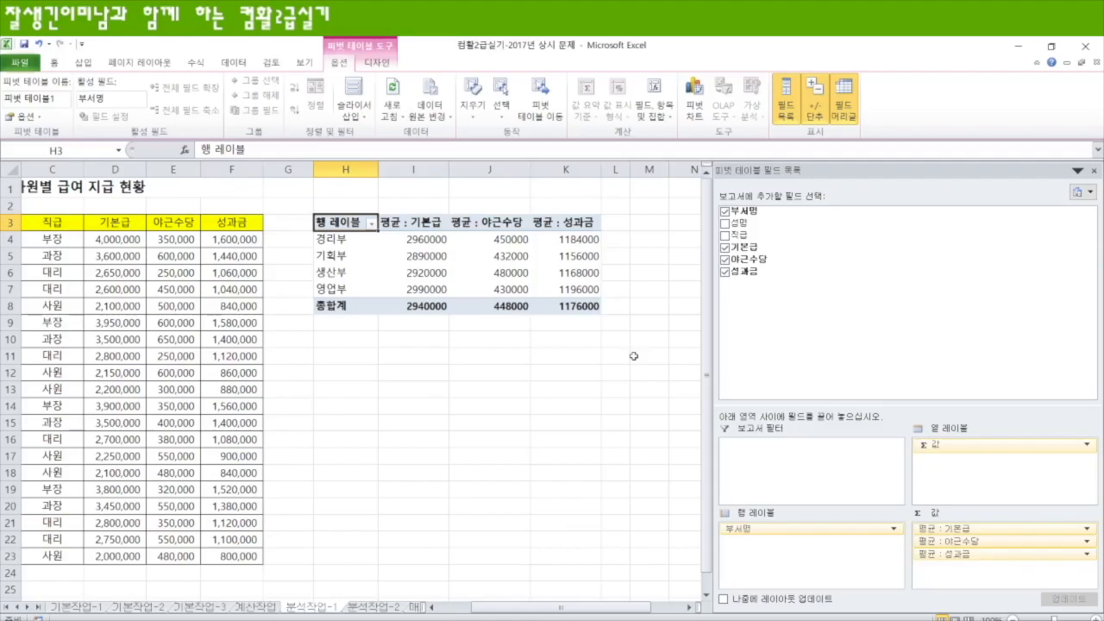
Format the 기본급 averages in the pivot table as 숫자 with the 1000 단위 구분 기호 (thousands separator)
left_click(1087, 529)
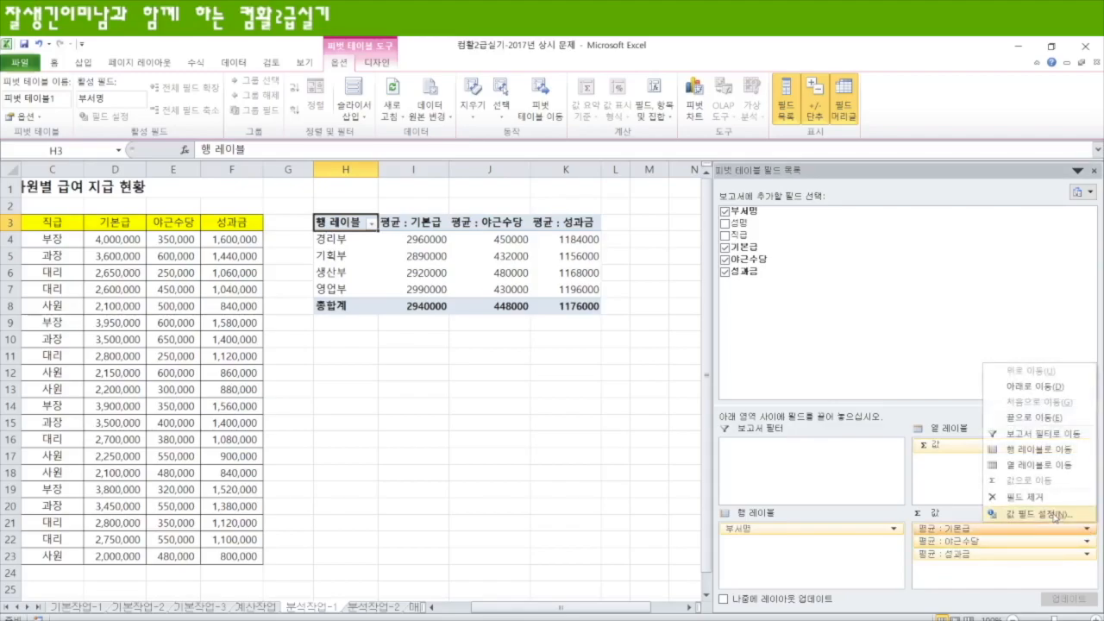
left_click(1054, 515)
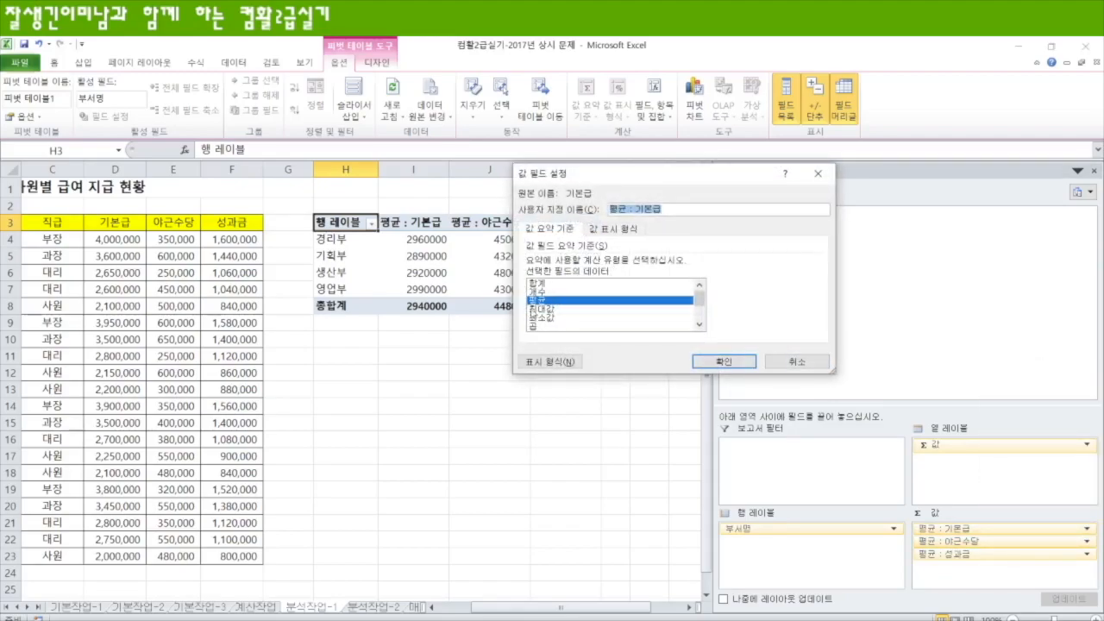
left_click(555, 362)
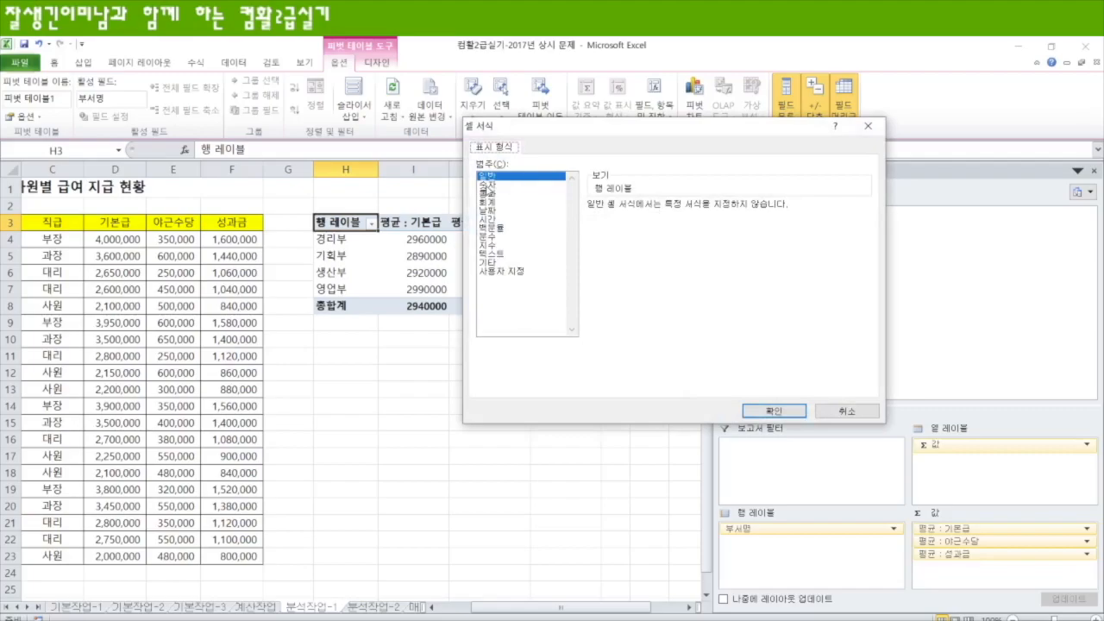
left_click(487, 184)
left_click(592, 222)
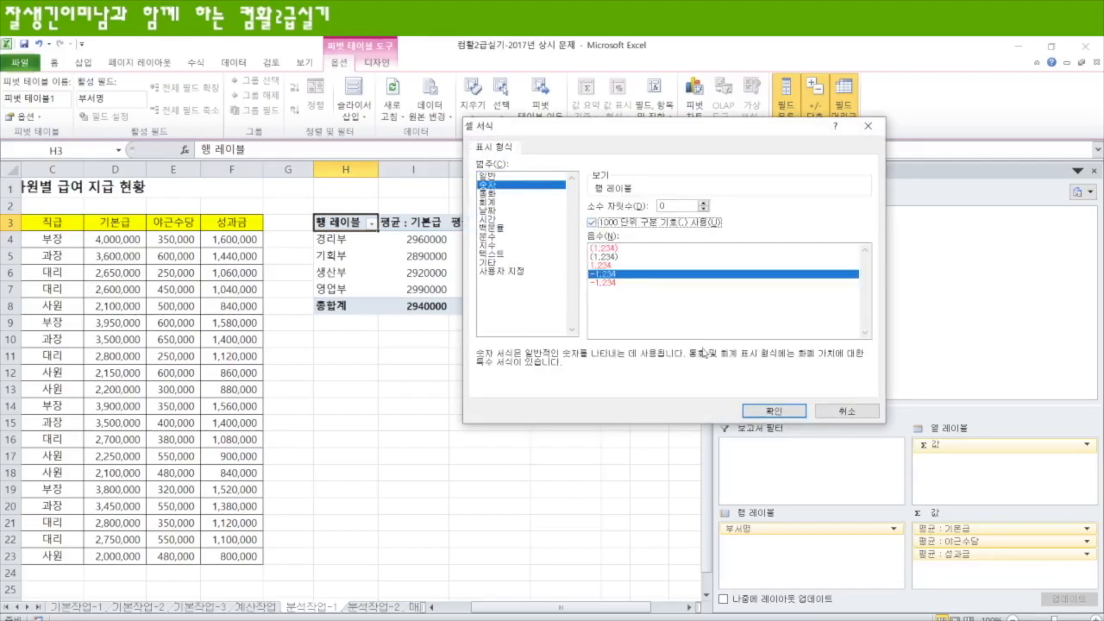
left_click(786, 415)
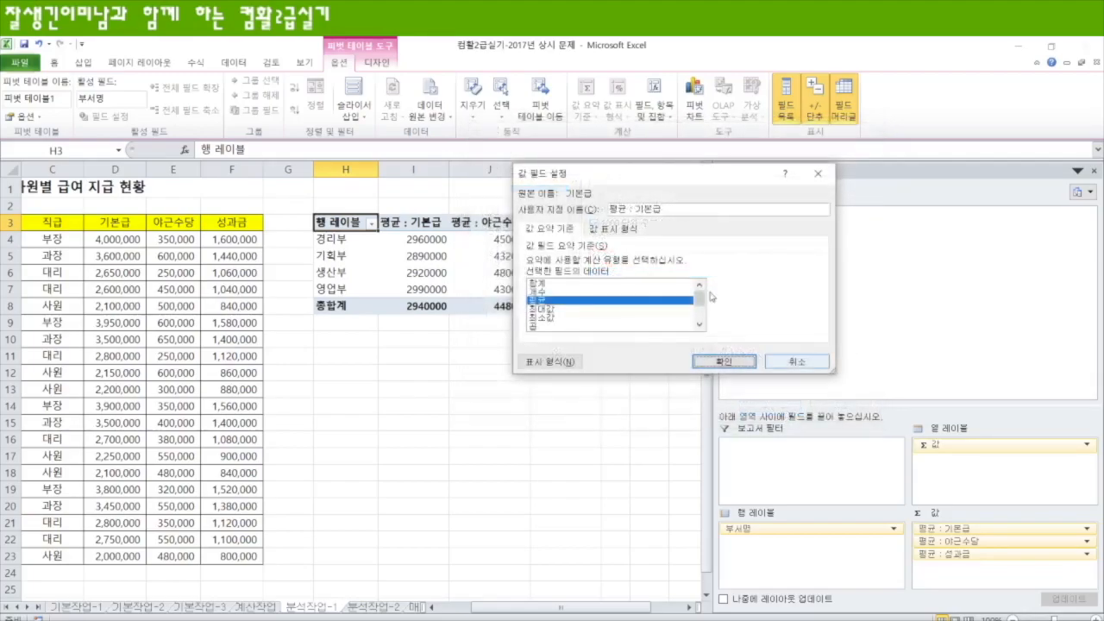
left_click(723, 363)
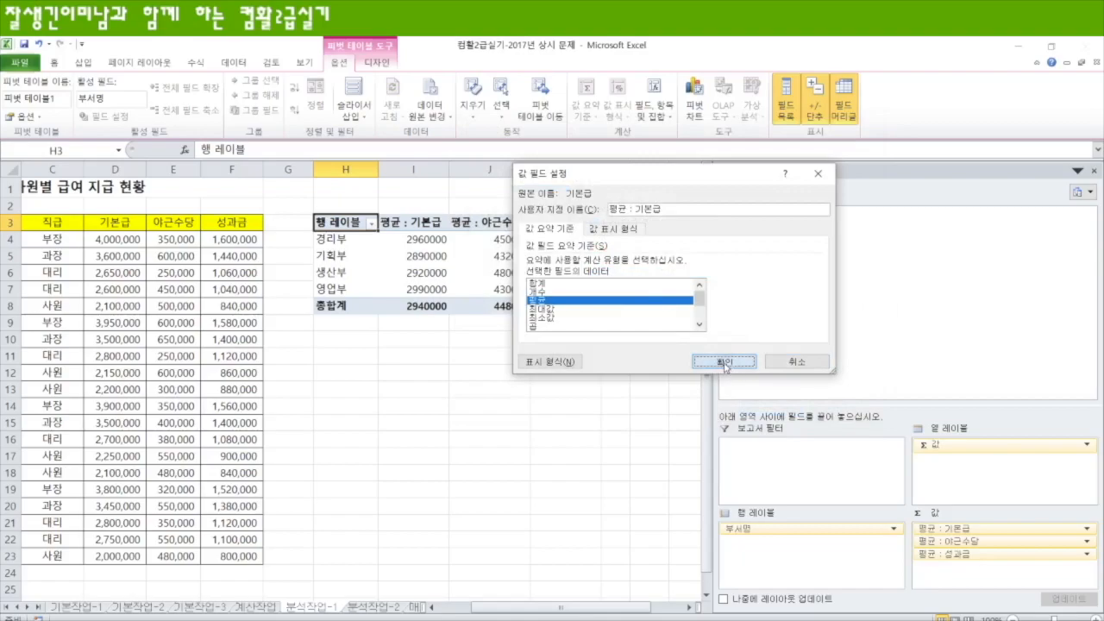
Format the 야근수당 averages in the pivot table with the 통화 (currency) number format
left_click(1089, 541)
left_click(1051, 528)
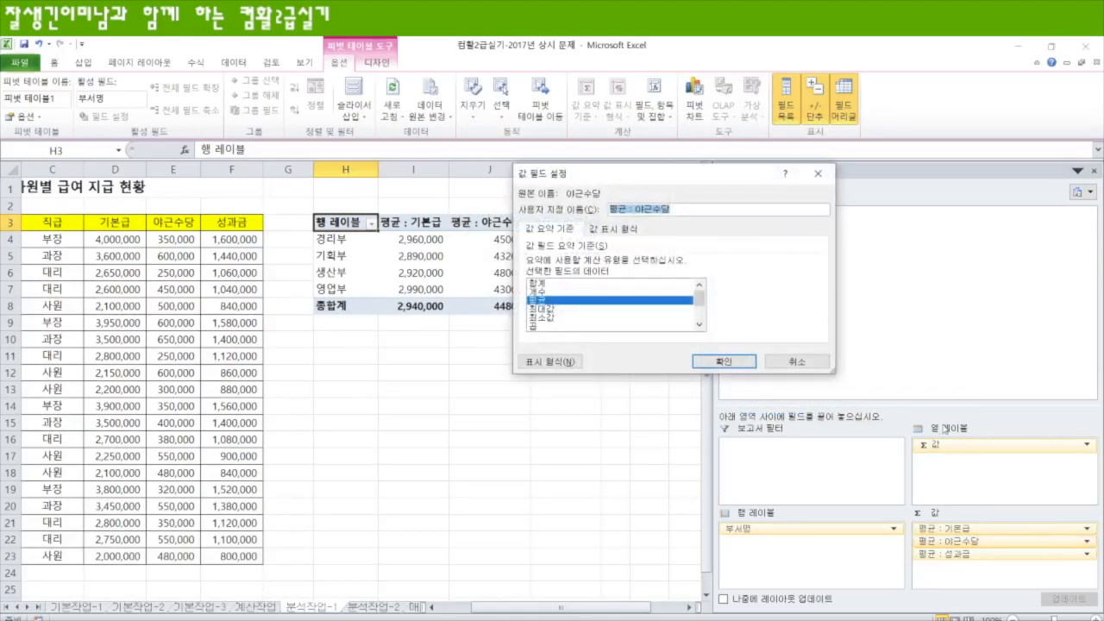
left_click(541, 357)
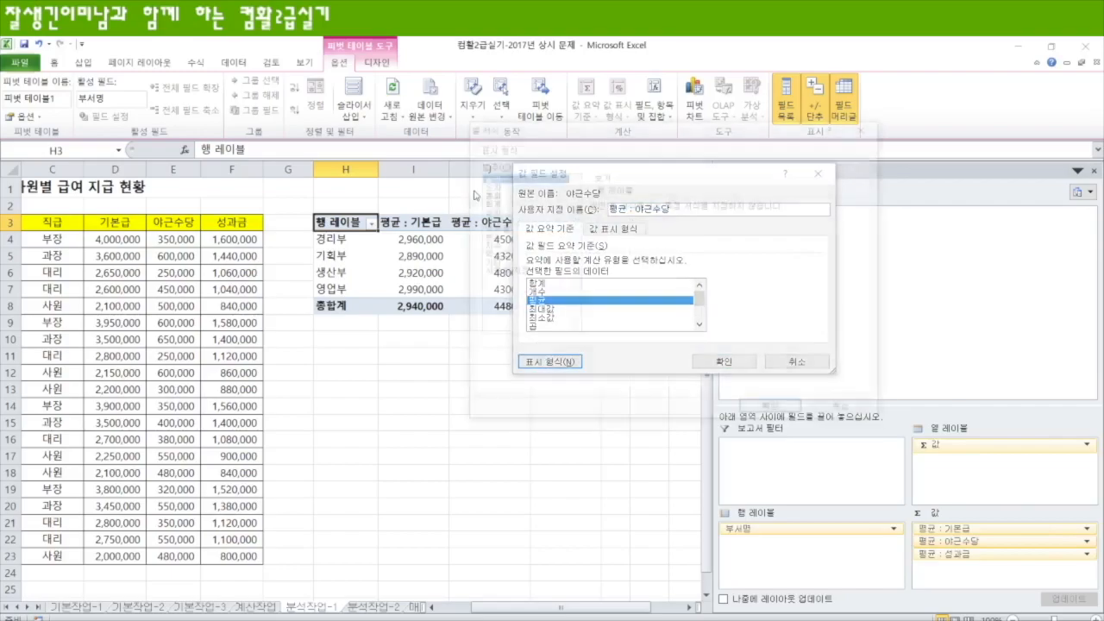
left_click(499, 185)
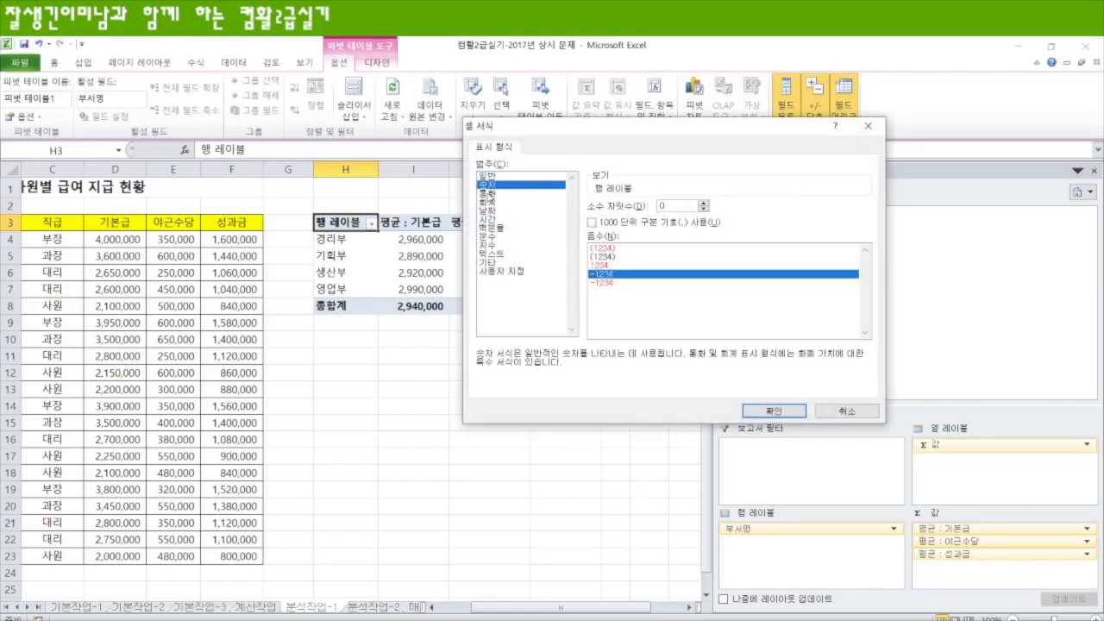
left_click(774, 411)
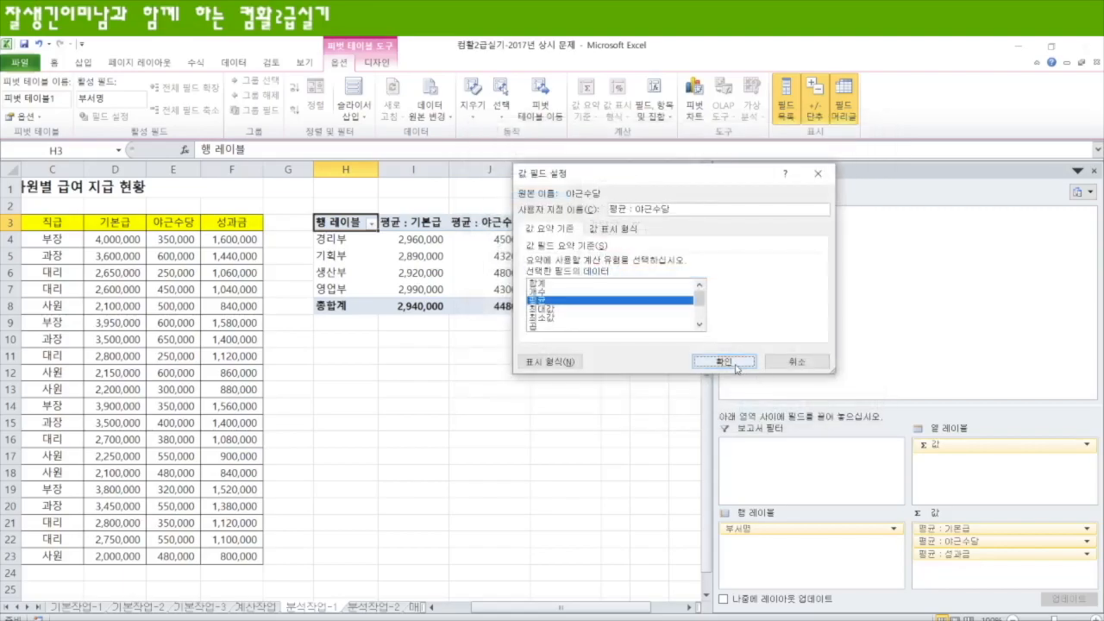
left_click(736, 367)
Format the 성과금 averages in the pivot table with the 회계 (accounting) number format and widen column K
left_click(1087, 553)
left_click(1043, 539)
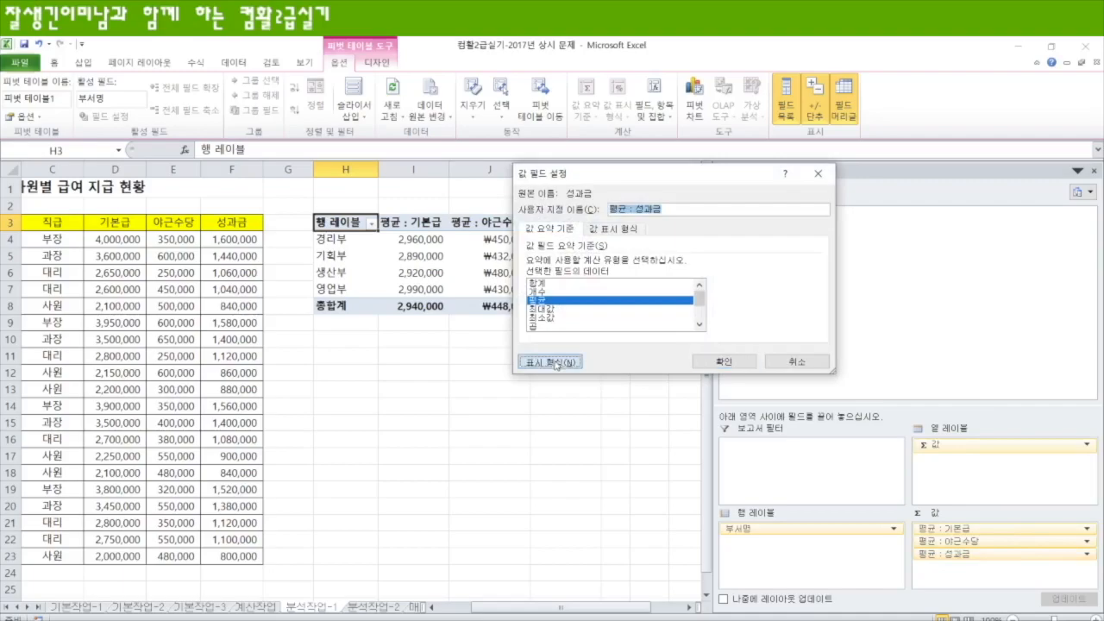
left_click(558, 363)
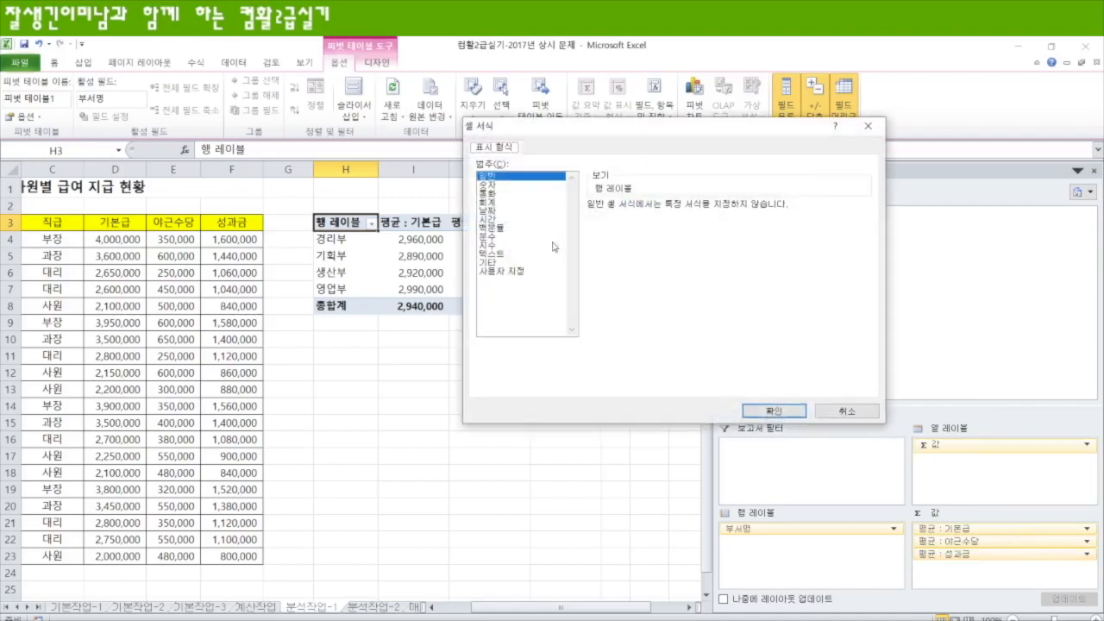
left_click(487, 201)
left_click(774, 411)
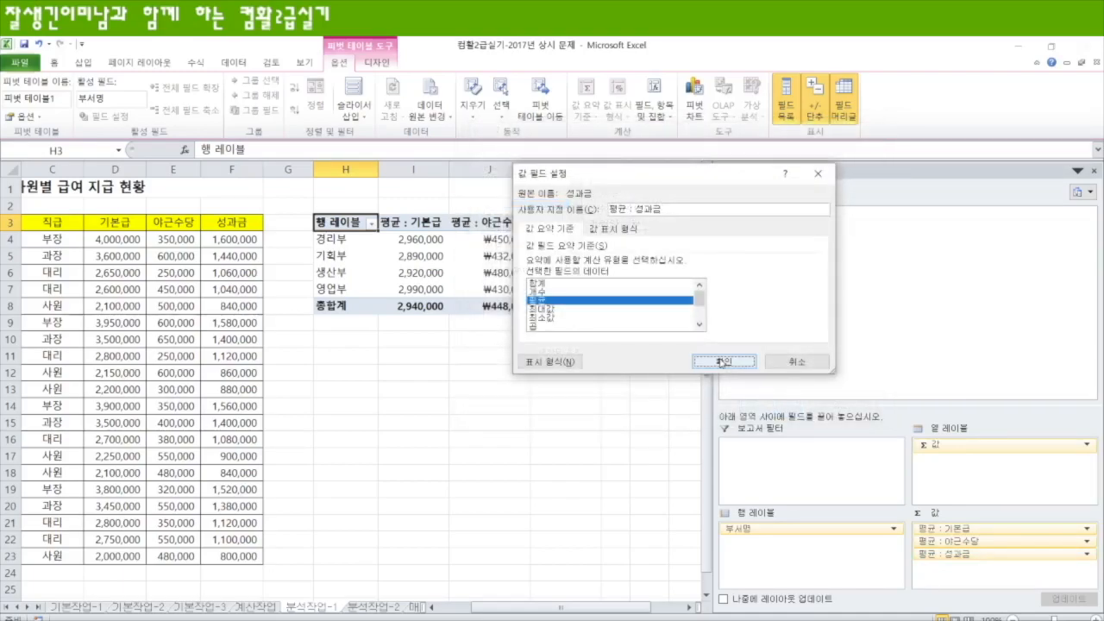
left_click(723, 362)
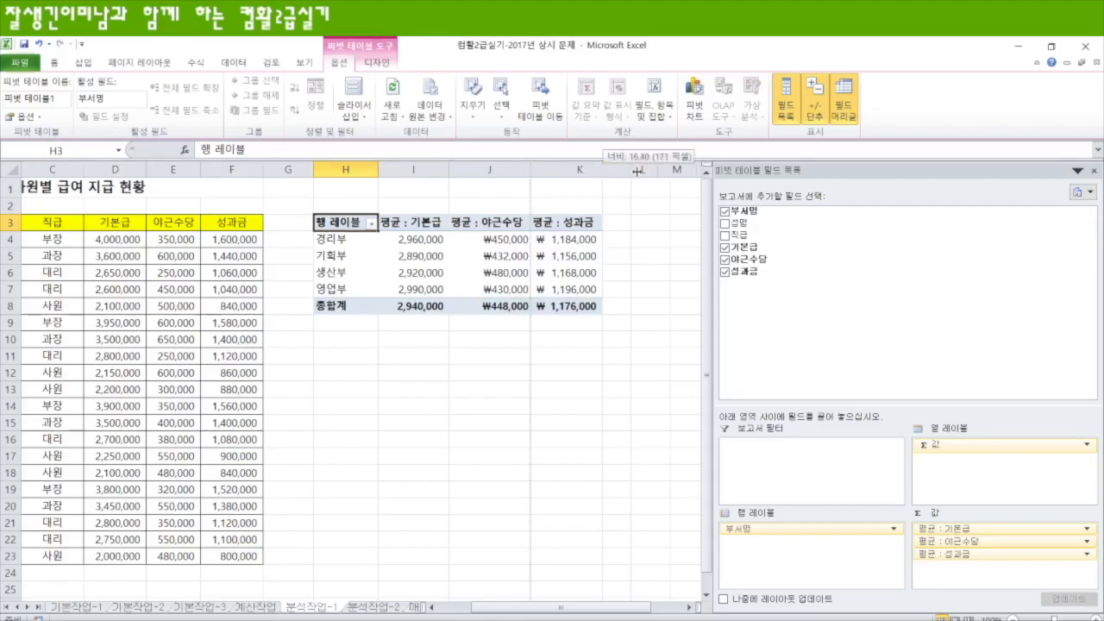
left_click_drag(601, 170, 659, 169)
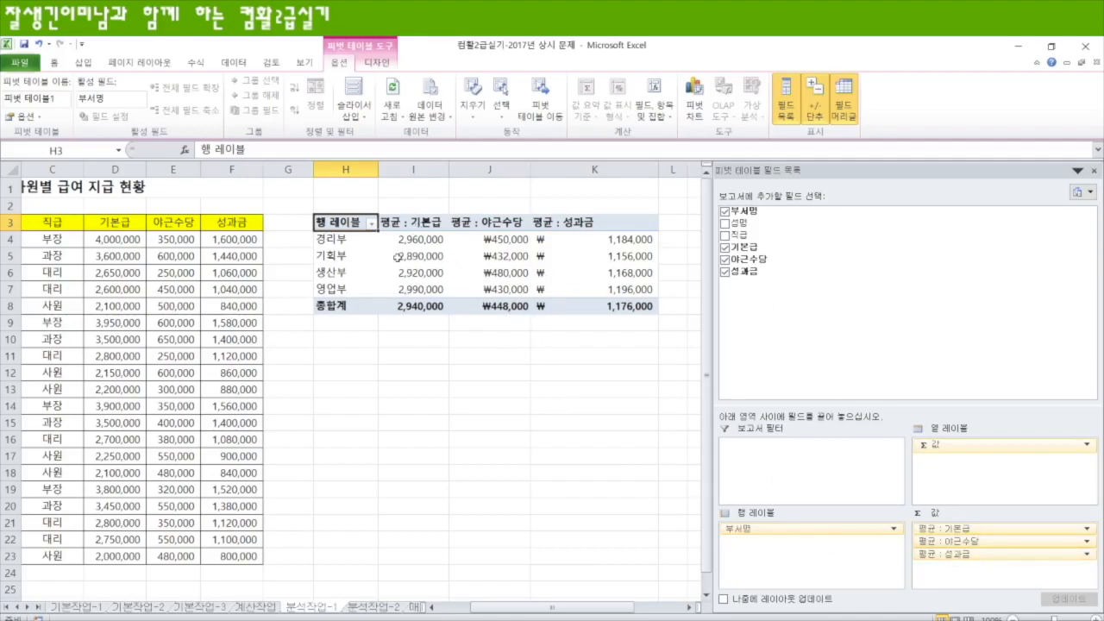
Apply a 보통-group pivot table style with a solid blue header row to the pivot table at H3
left_click(384, 65)
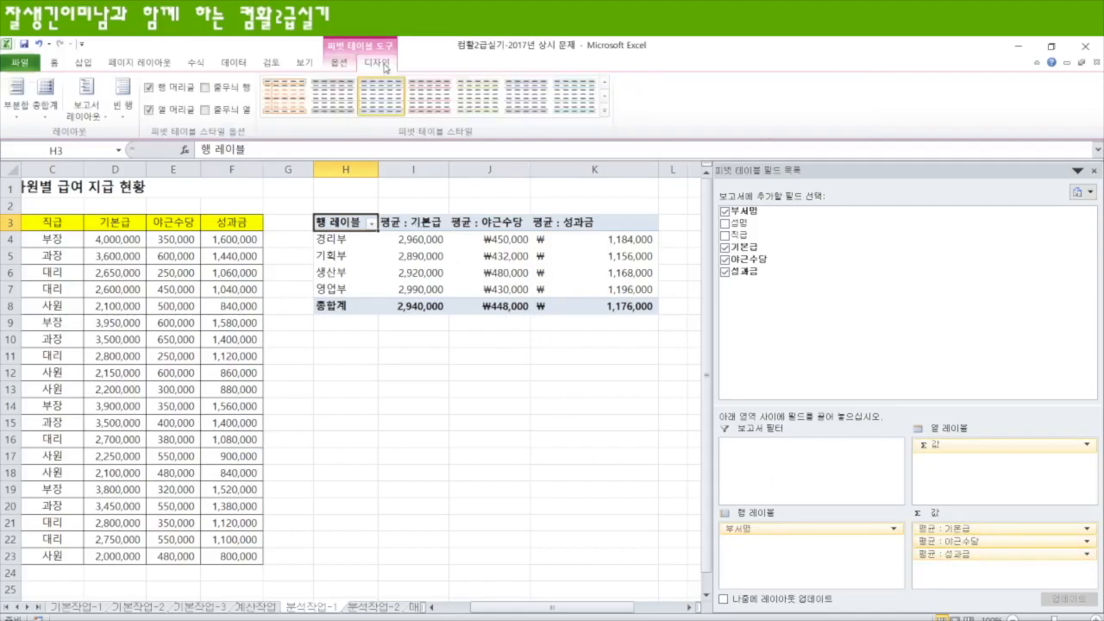
left_click(605, 112)
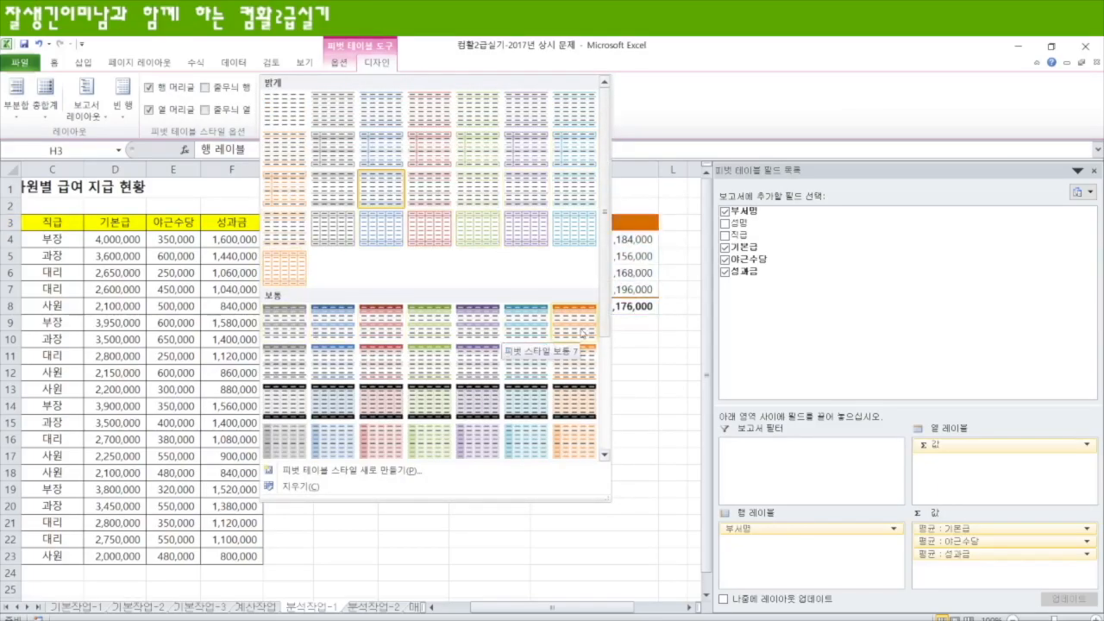
left_click(342, 366)
left_click(412, 387)
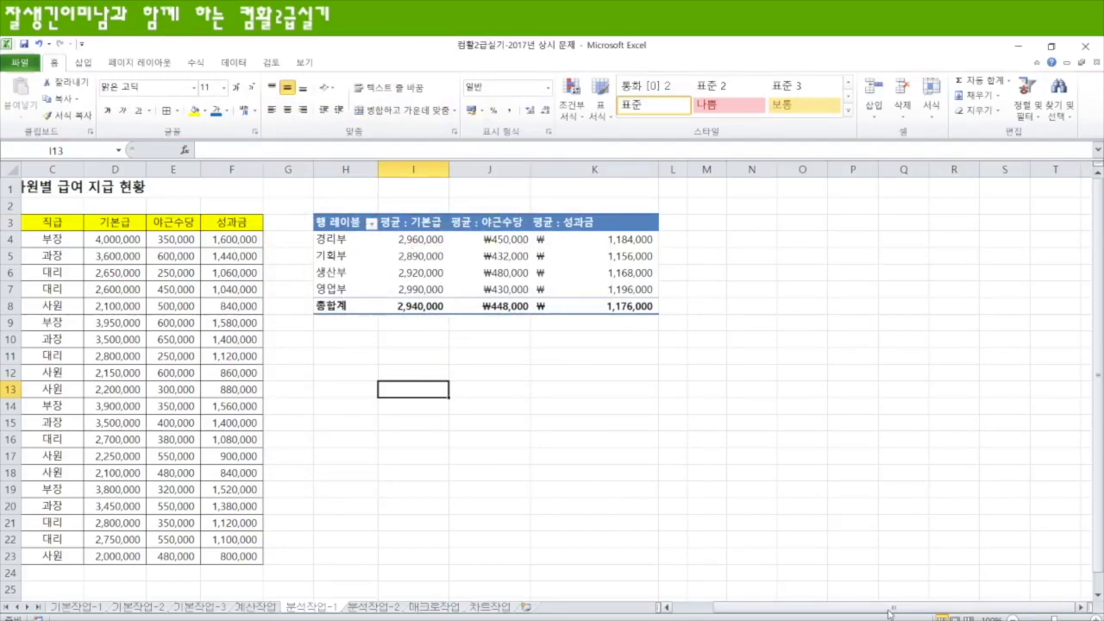
Narrow column K so that it fits the 성과금 averages more closely
scroll(198, 277, "left", 2)
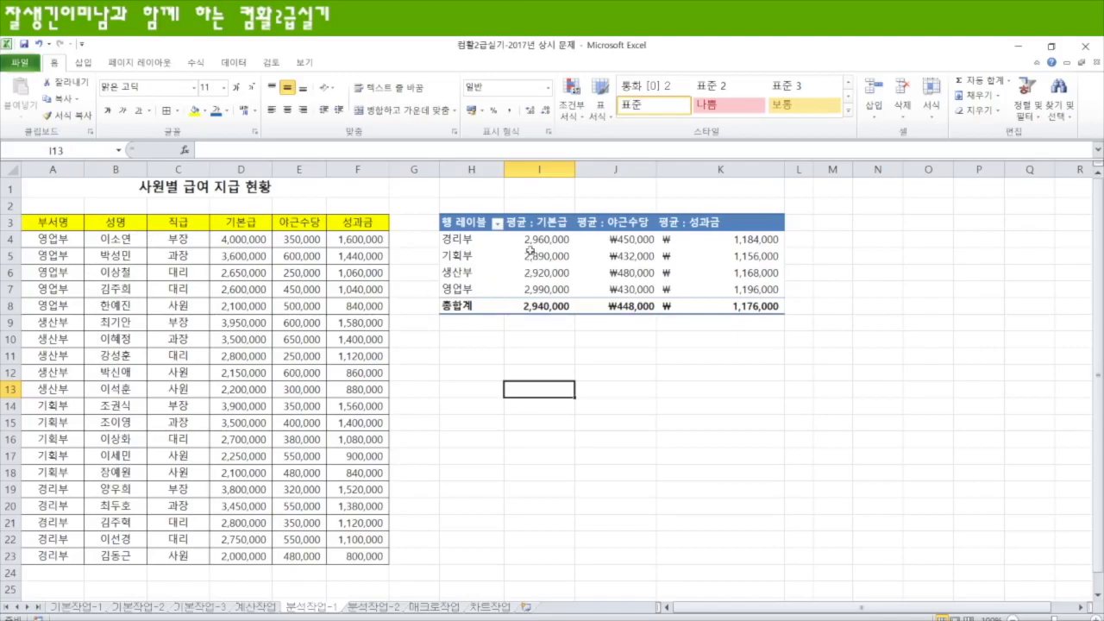
left_click_drag(783, 166, 746, 190)
left_click(680, 382)
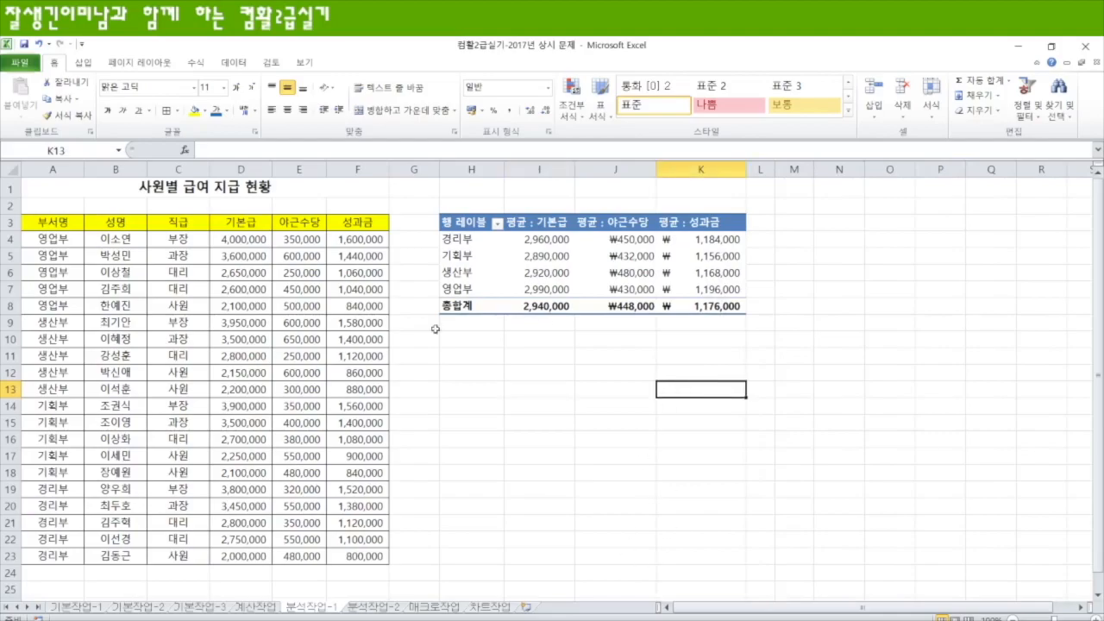
Open the 분석작업-2 sheet and examine the source ranges of 표1, 표2 and 표3 and the target range of 표4
left_click(377, 607)
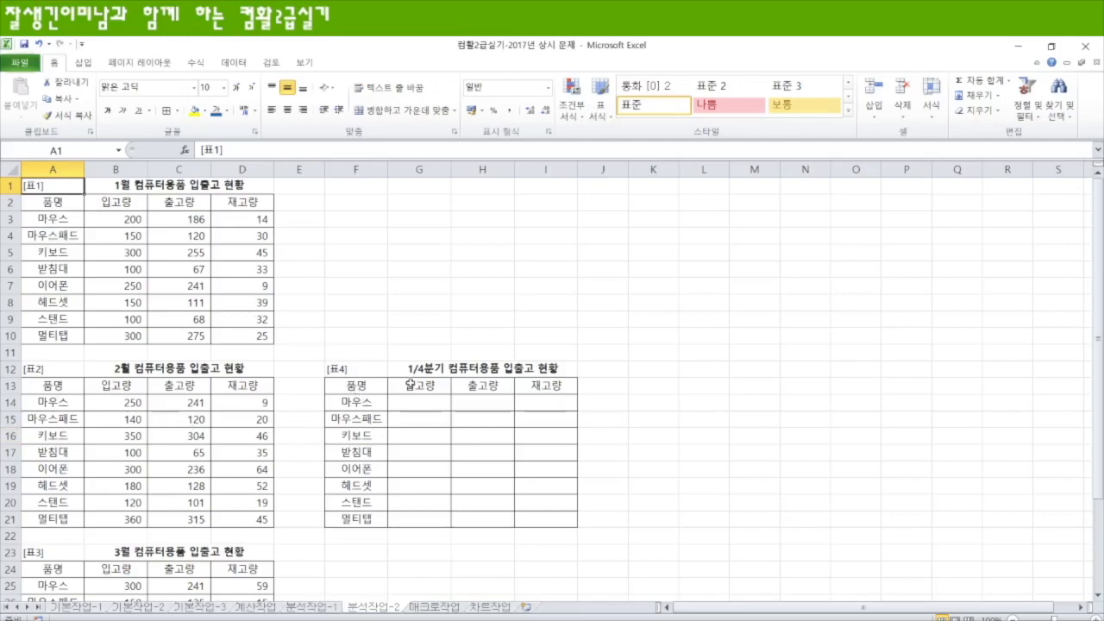
scroll(220, 484, "down", 3)
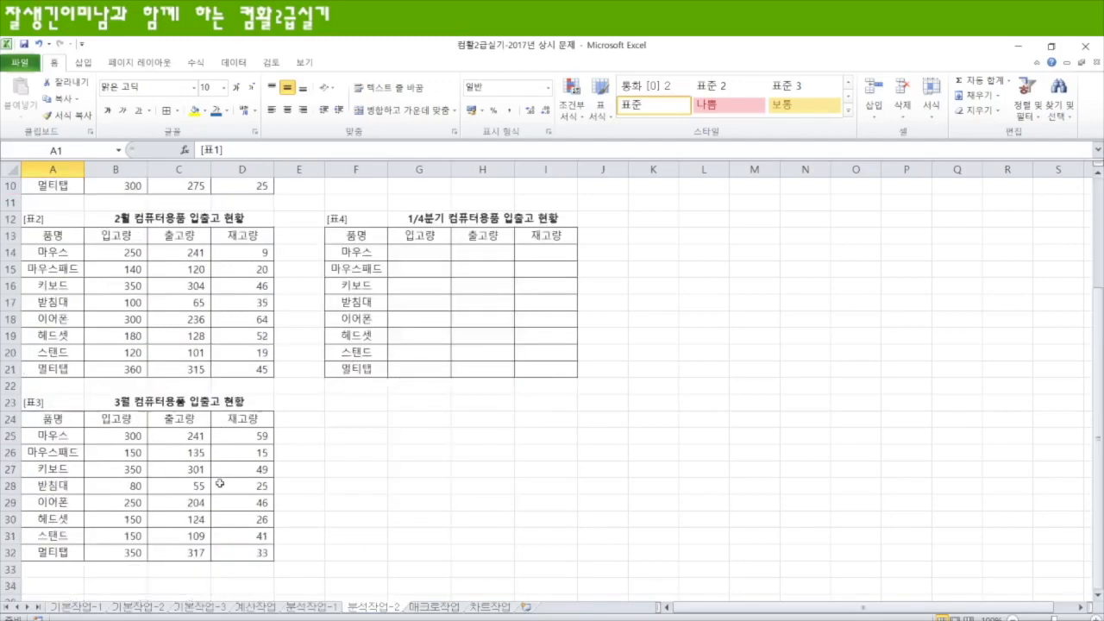
scroll(299, 476, "up", 3)
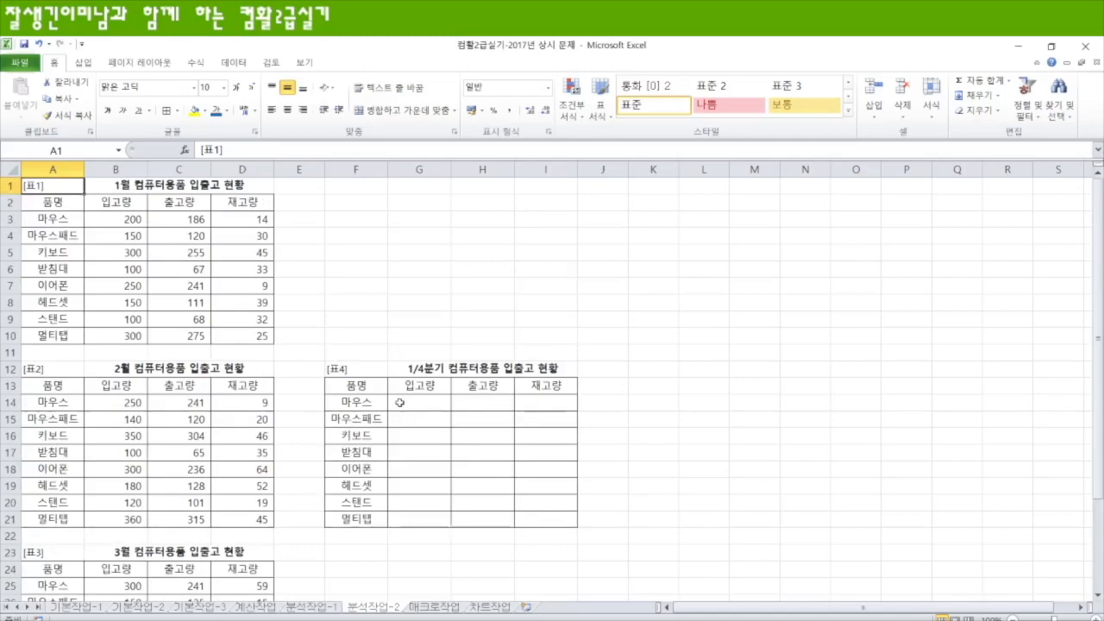
left_click_drag(416, 403, 534, 514)
left_click_drag(414, 400, 539, 520)
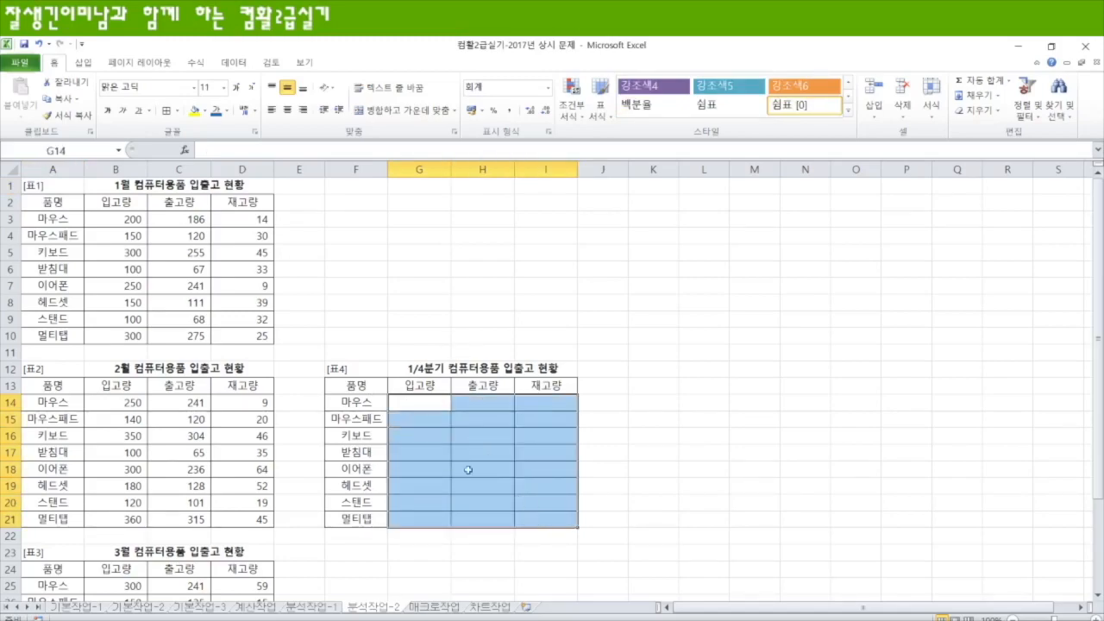
left_click_drag(109, 216, 244, 347)
left_click_drag(119, 402, 233, 538)
scroll(194, 533, "down", 2)
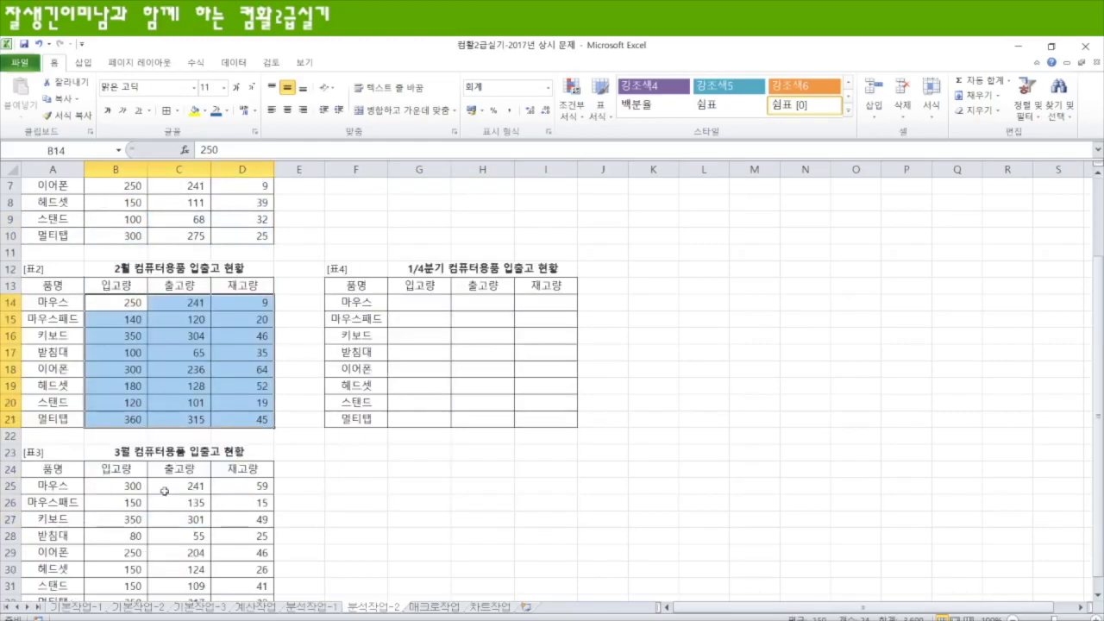
left_click_drag(112, 492, 254, 569)
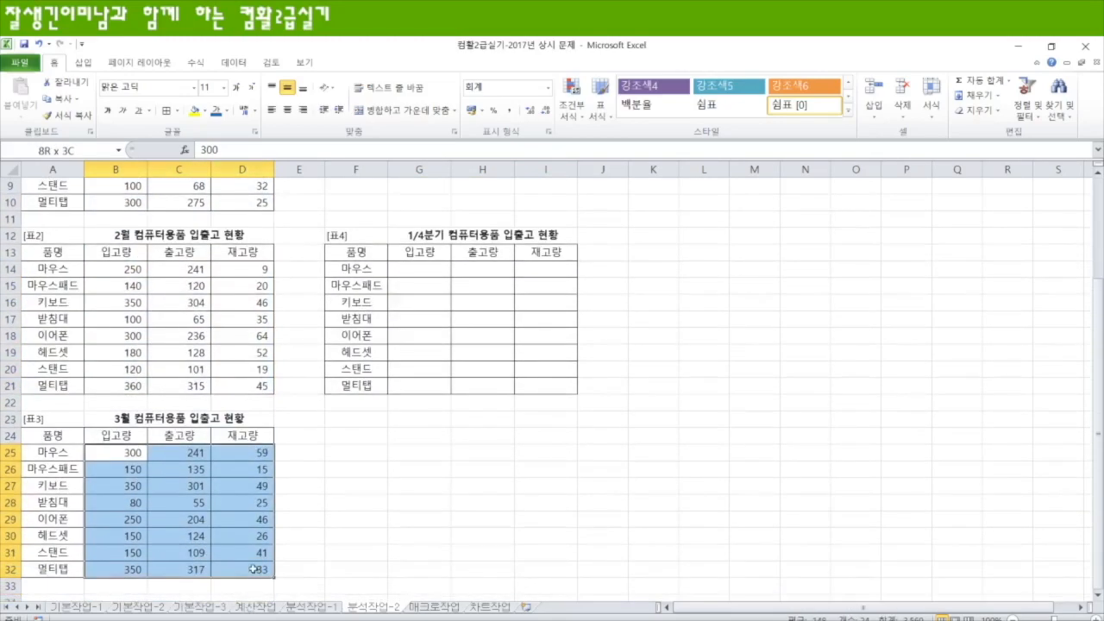
Start a 통합 (Consolidate) into G14:I21 with the 합계 function and add B3:D10 of 표1 as a reference
left_click_drag(413, 273, 555, 390)
left_click(233, 62)
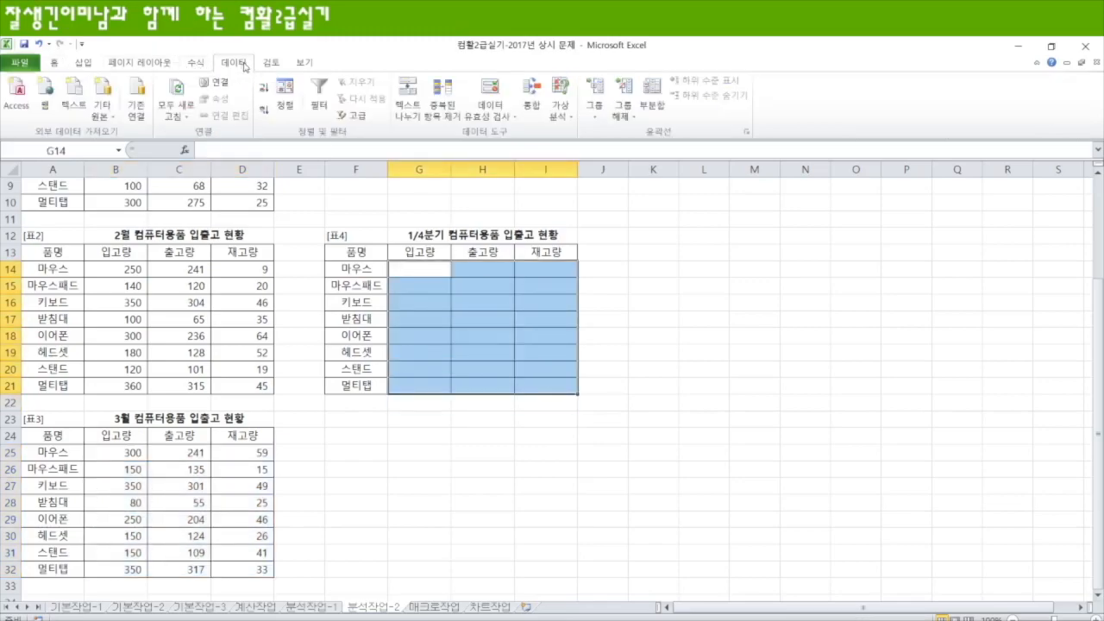
left_click(534, 88)
scroll(647, 427, "up", 3)
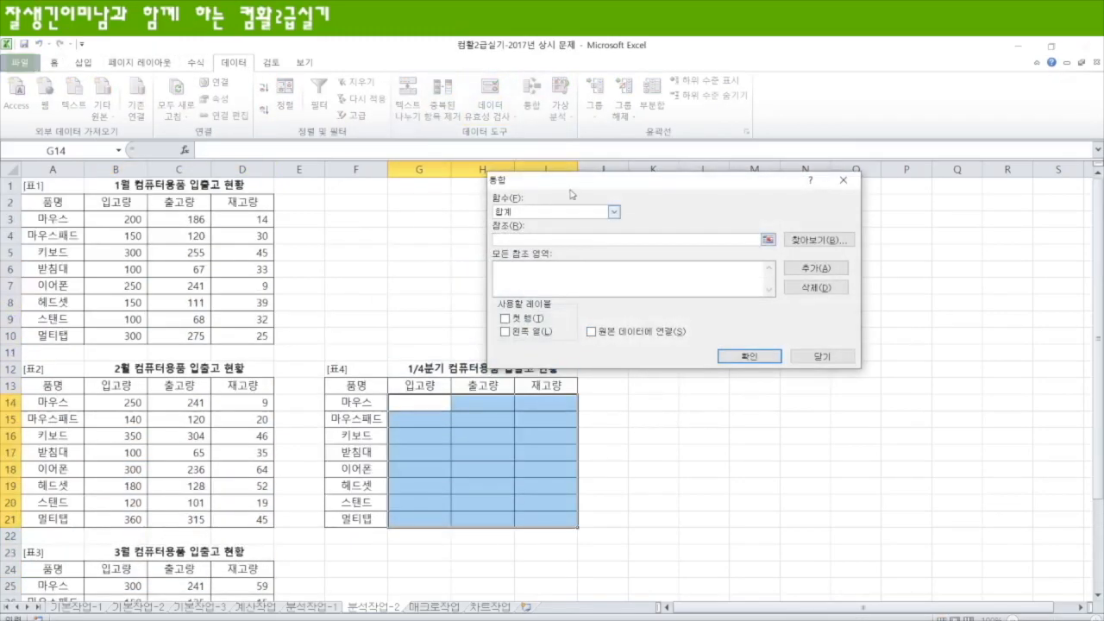
left_click_drag(630, 190, 588, 147)
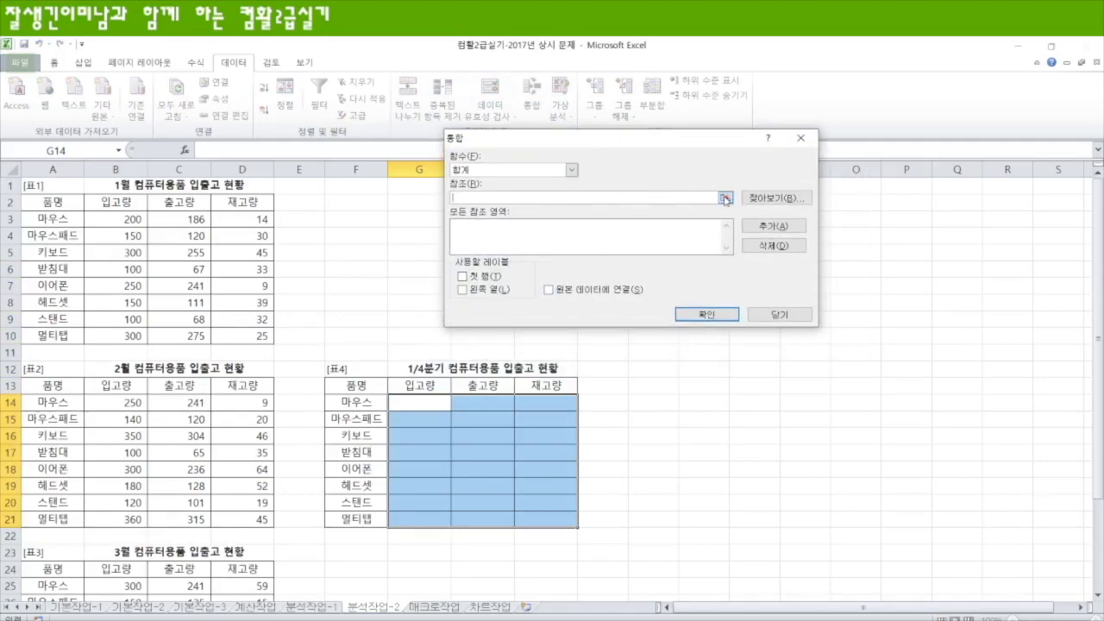
left_click(725, 199)
left_click_drag(127, 219, 259, 336)
left_click(810, 153)
left_click(774, 226)
Add B14:D21 of 표2 and B25:D32 of 표3 as references and carry out the consolidation
left_click(102, 403)
left_click_drag(103, 403, 259, 518)
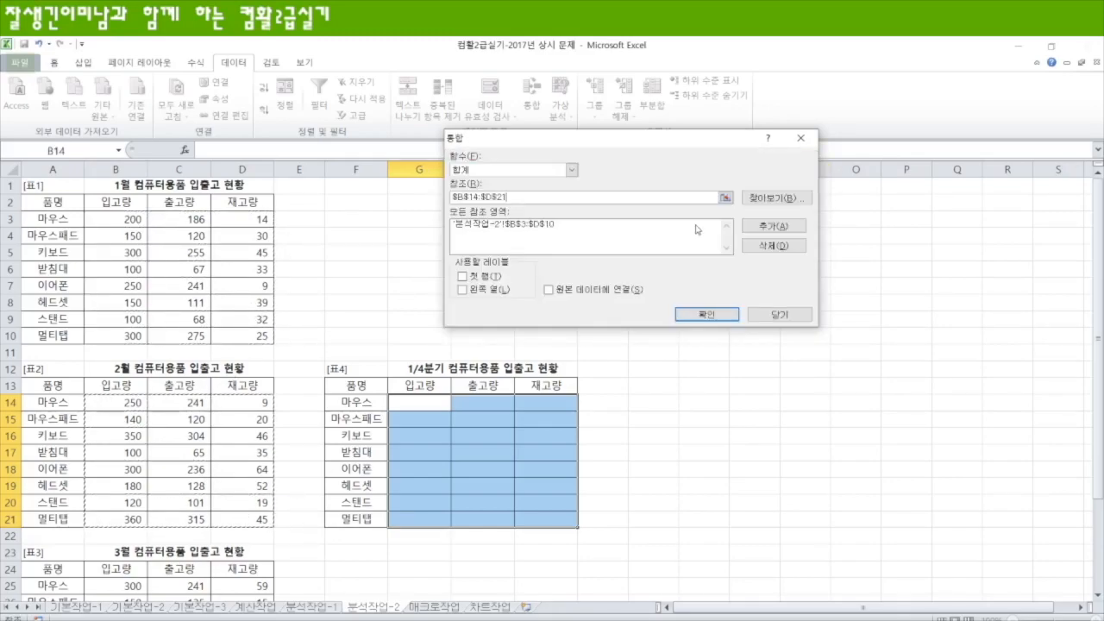
left_click(774, 226)
scroll(119, 511, "down", 3)
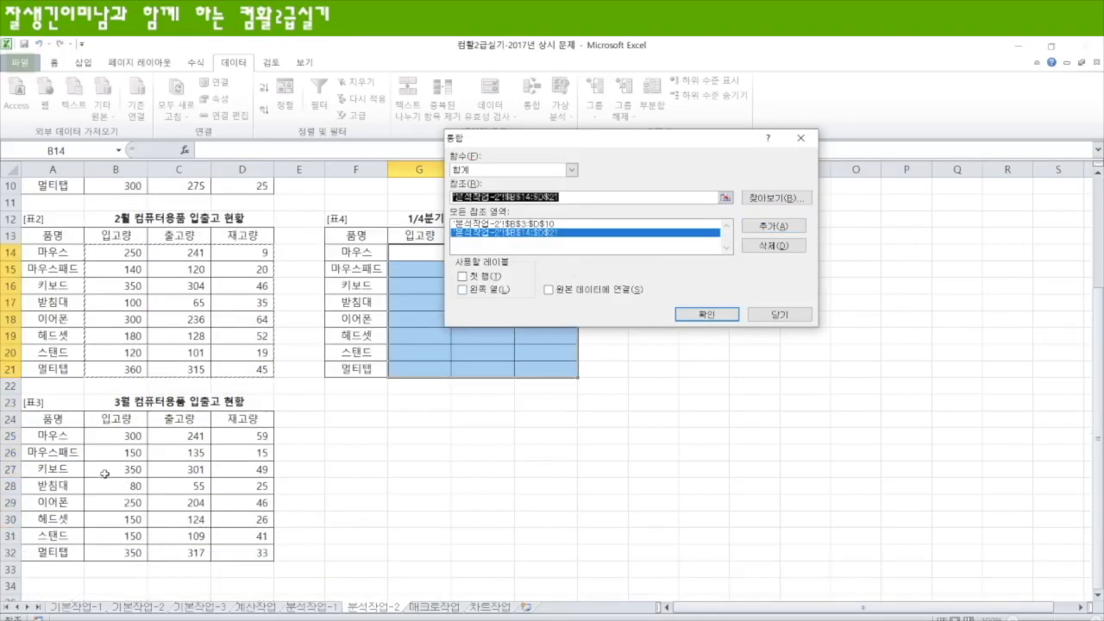
left_click_drag(103, 435, 226, 557)
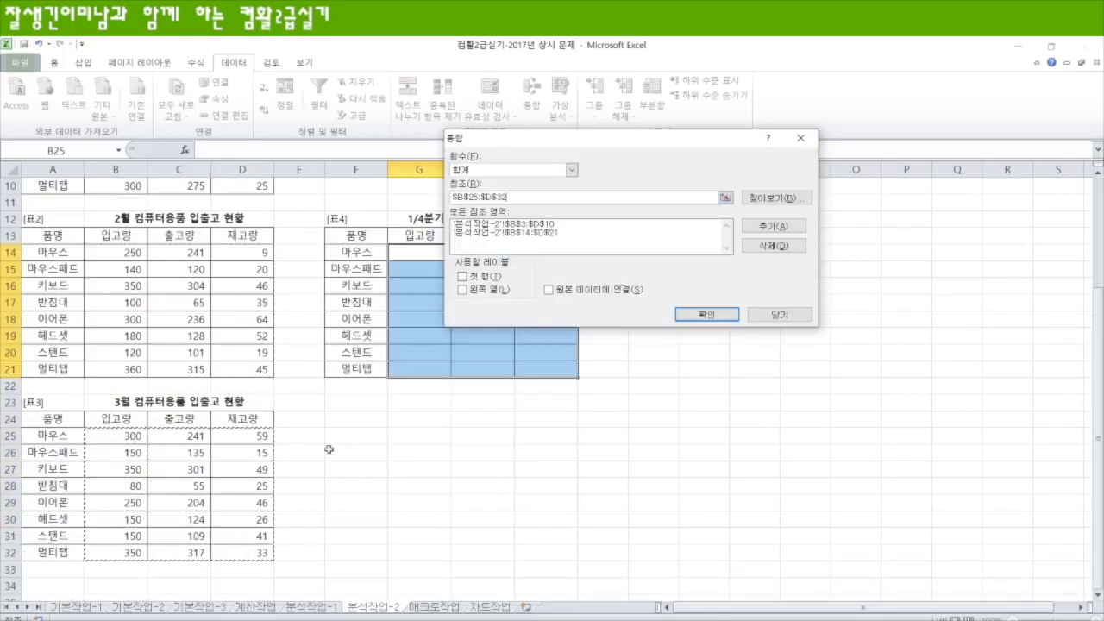
left_click(774, 226)
left_click(707, 314)
scroll(87, 355, "up", 3)
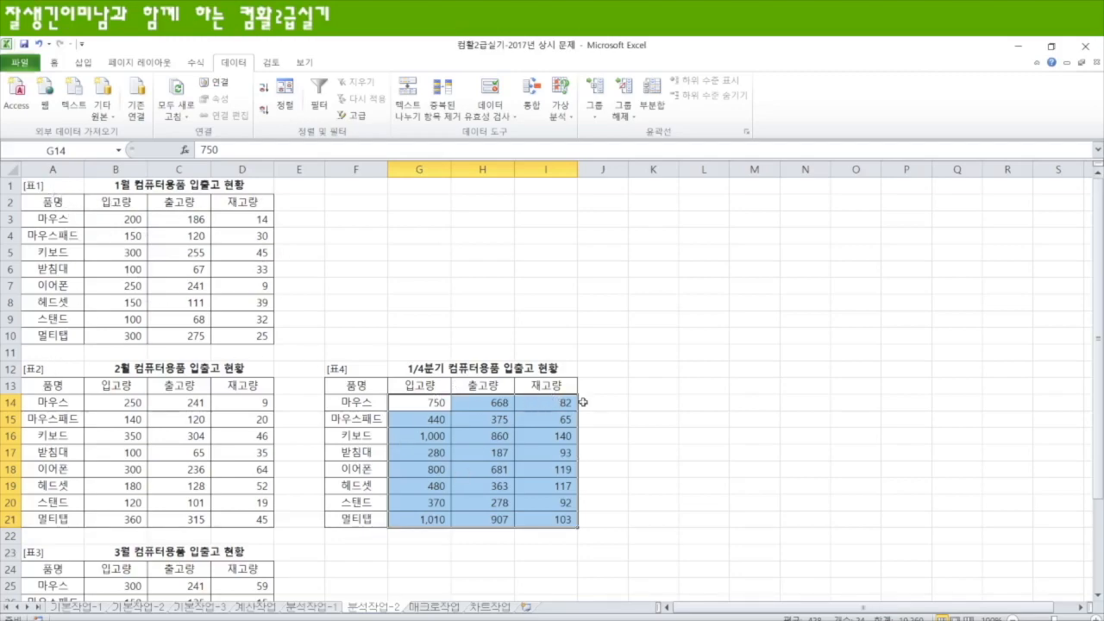
Copy the 표4 table F13:I21 to K13 and clear the copied figures in L14:N21
left_click_drag(348, 386, 556, 522)
key("ctrl+c")
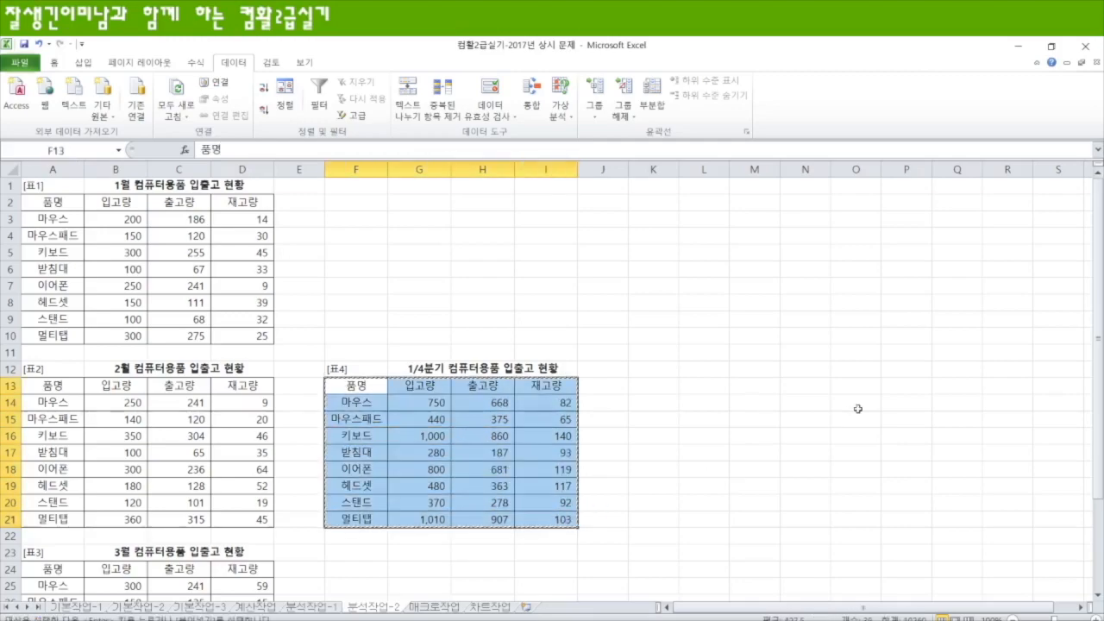
left_click(657, 389)
key("ctrl+v")
left_click_drag(713, 402, 823, 522)
key("Delete")
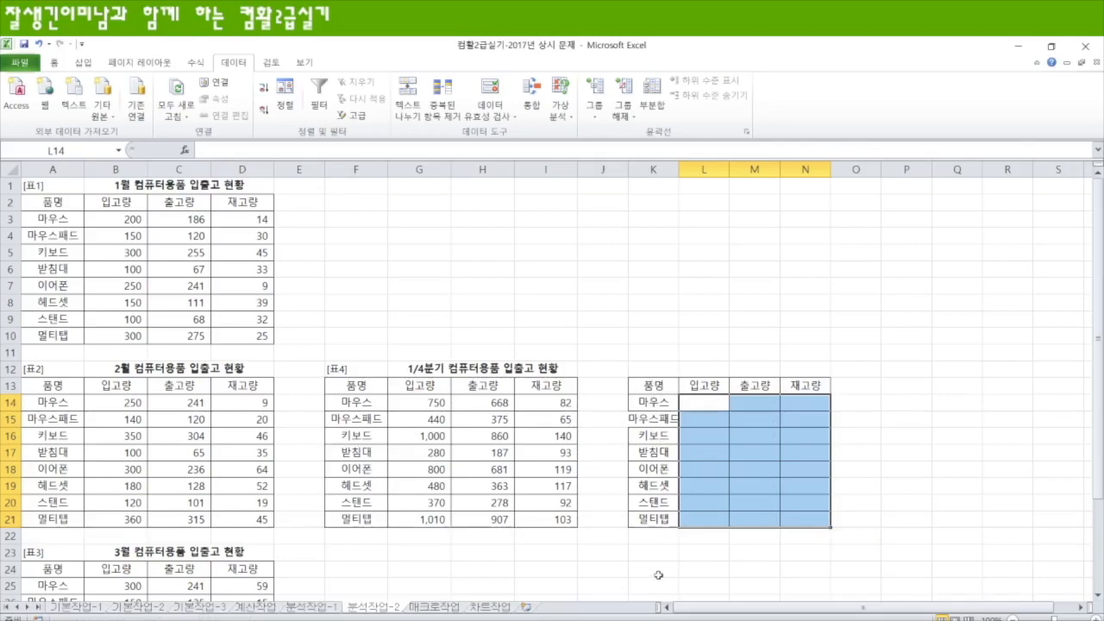
Start a 통합 (Consolidate) for K13:N21, including its labels, and remove the three old references from the list
scroll(433, 534, "down", 1)
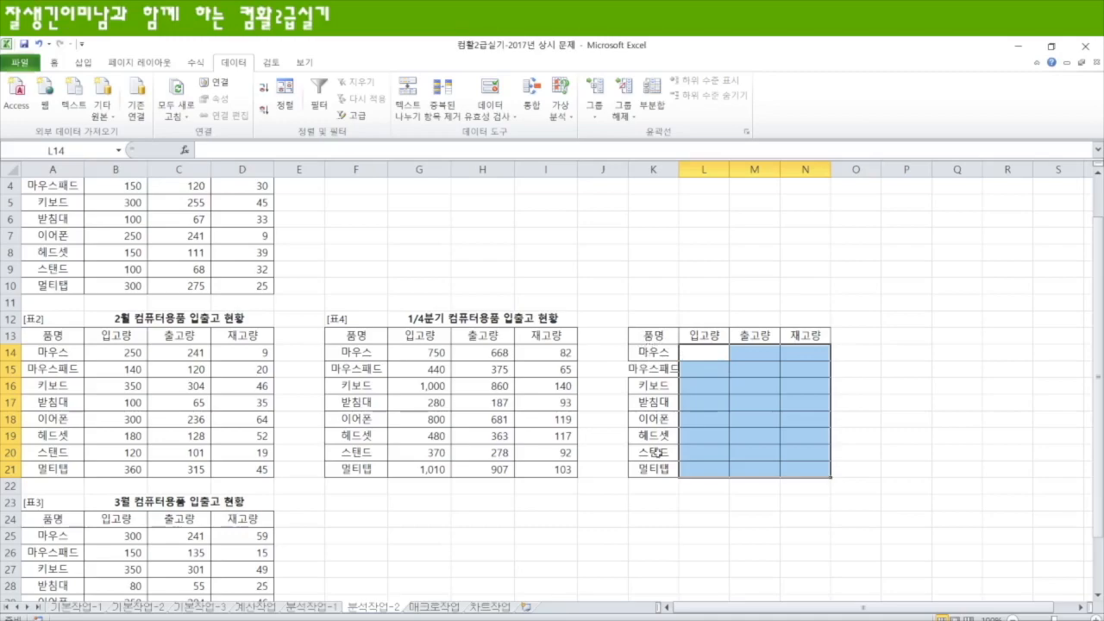
left_click(904, 416)
left_click_drag(653, 335, 816, 469)
left_click_drag(647, 337, 813, 466)
left_click(532, 93)
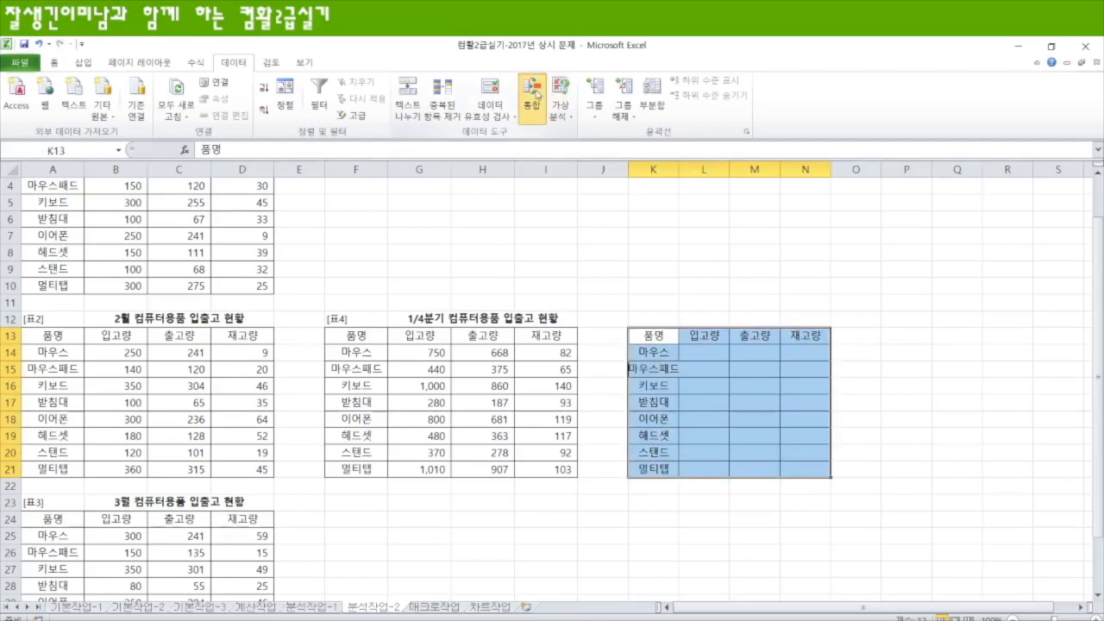
left_click(542, 225)
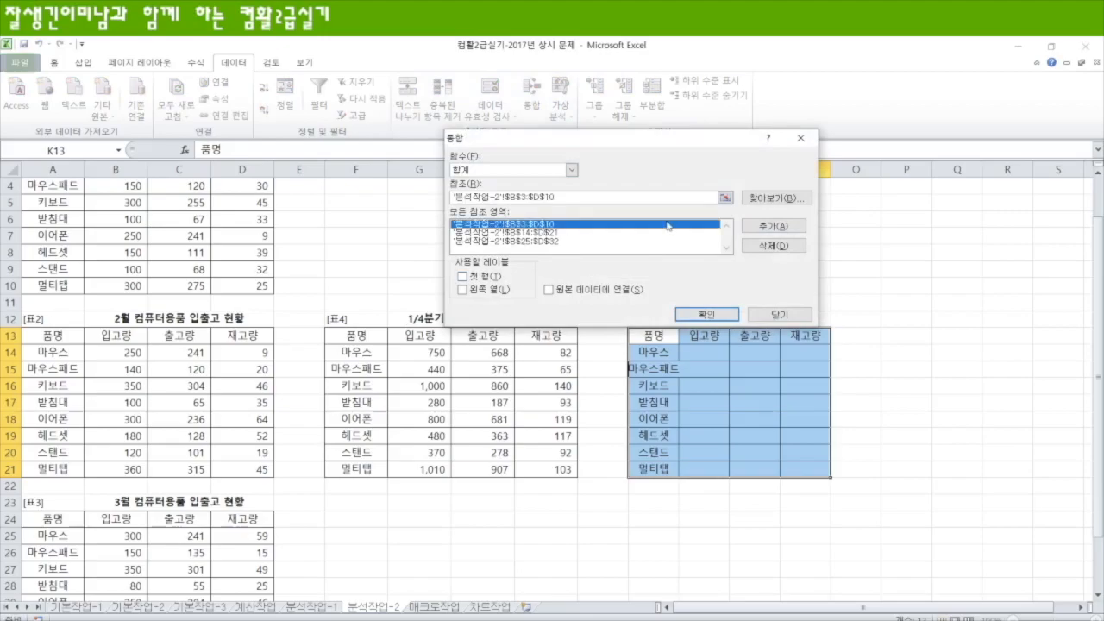
left_click(774, 245)
left_click(648, 225)
left_click(774, 246)
left_click(567, 226)
left_click(774, 246)
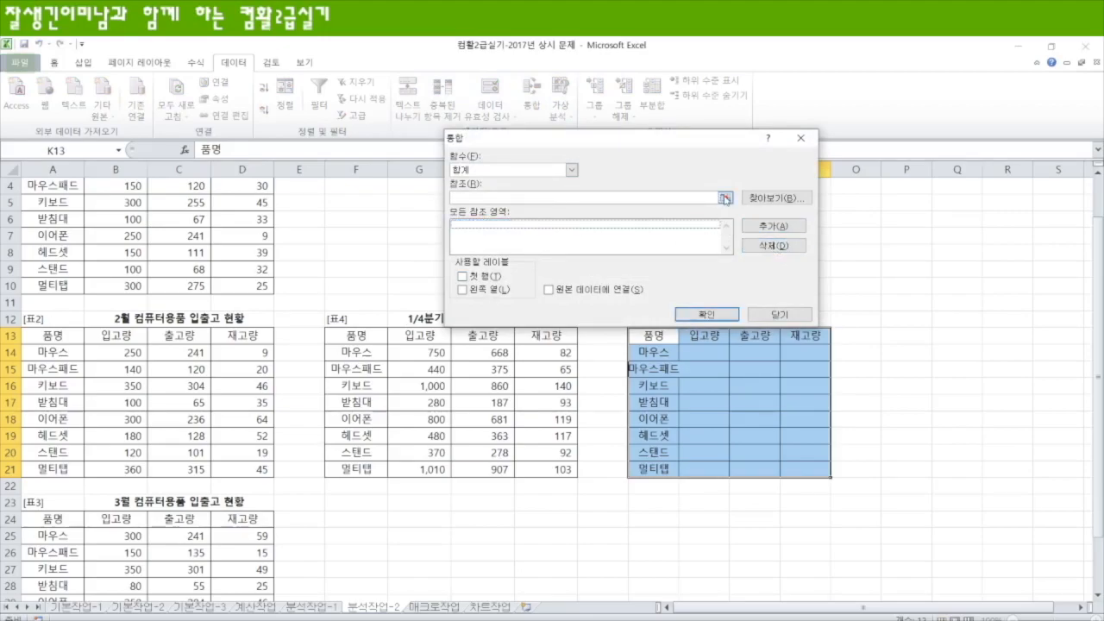
Add A2:D10 of 표1, A13:D21 of 표2 and A24:D32 of 표3 as references, including their headings and item names
left_click(725, 197)
scroll(235, 314, "up", 1)
left_click_drag(47, 204, 281, 333)
key("Return")
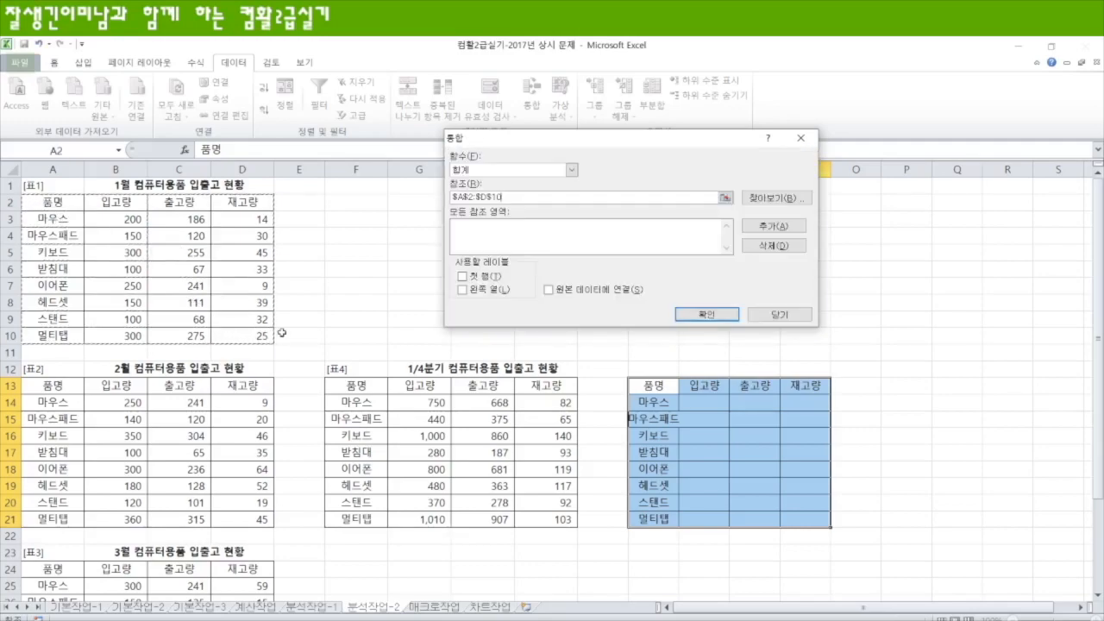
left_click(774, 226)
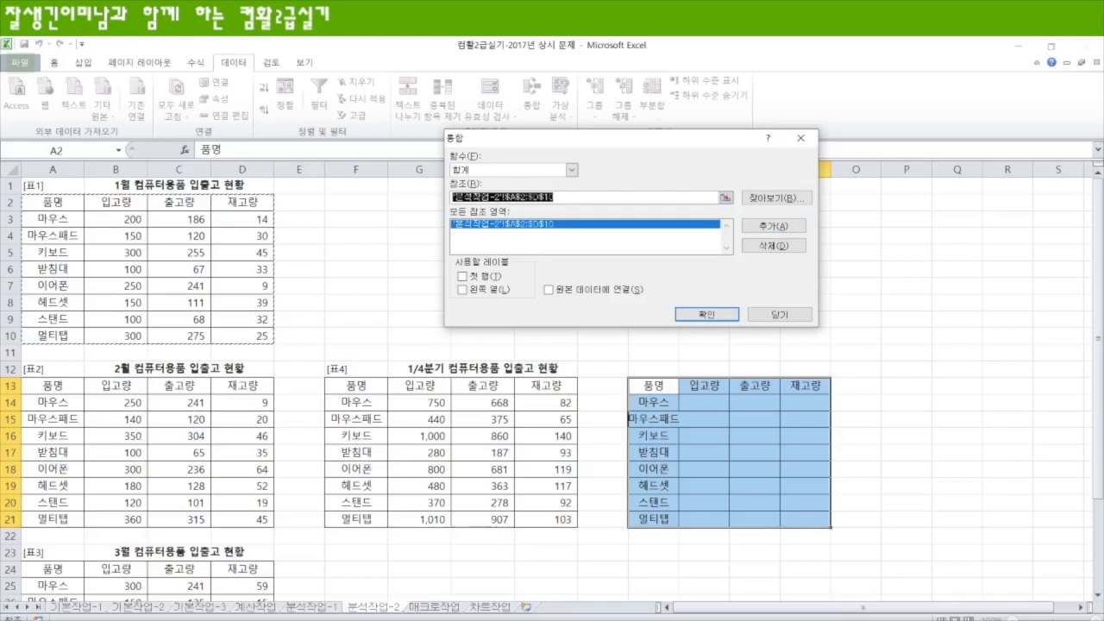
left_click_drag(34, 385, 250, 517)
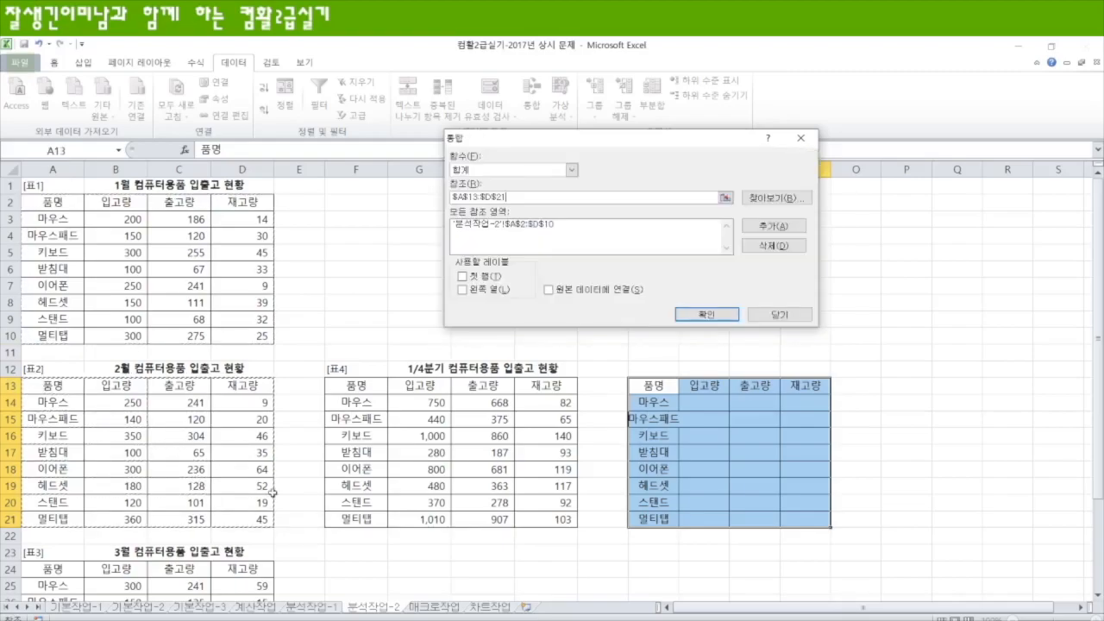
left_click(774, 226)
scroll(127, 461, "down", 2)
left_click_drag(45, 470, 260, 566)
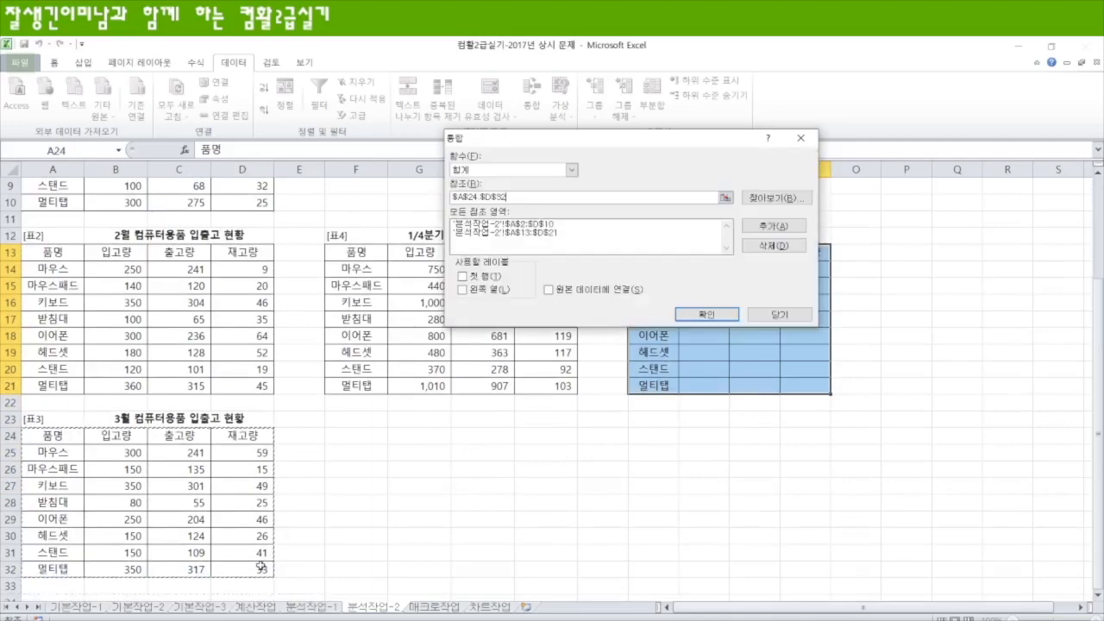
left_click(774, 226)
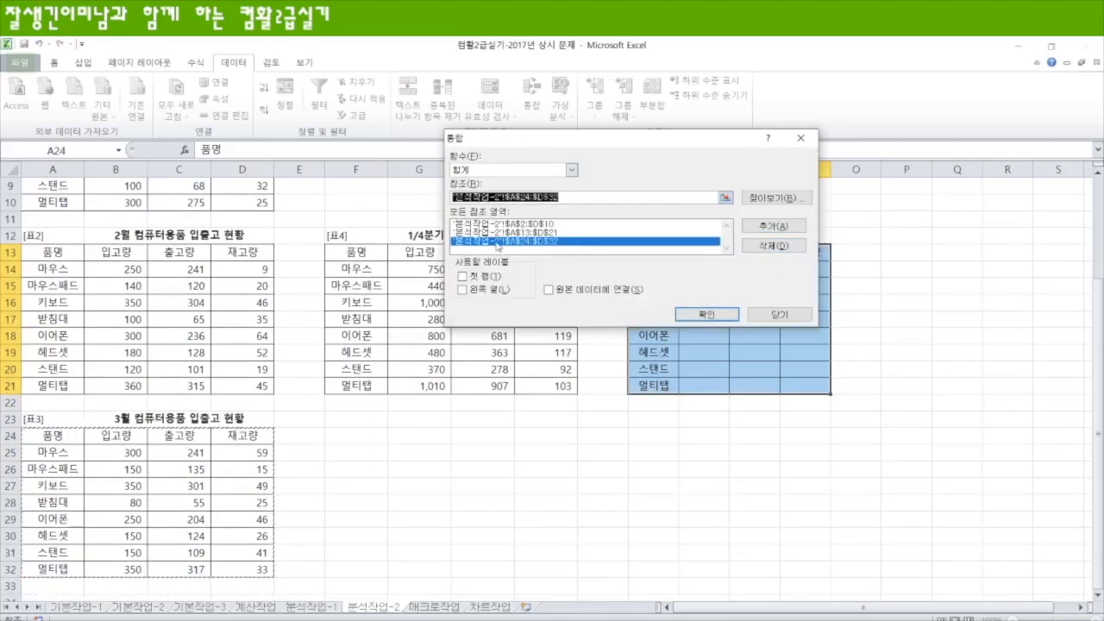
Use both the 첫 행 and 왼쪽 열 labels and carry out the consolidation
left_click(464, 277)
left_click(464, 290)
left_click_drag(658, 145, 455, 144)
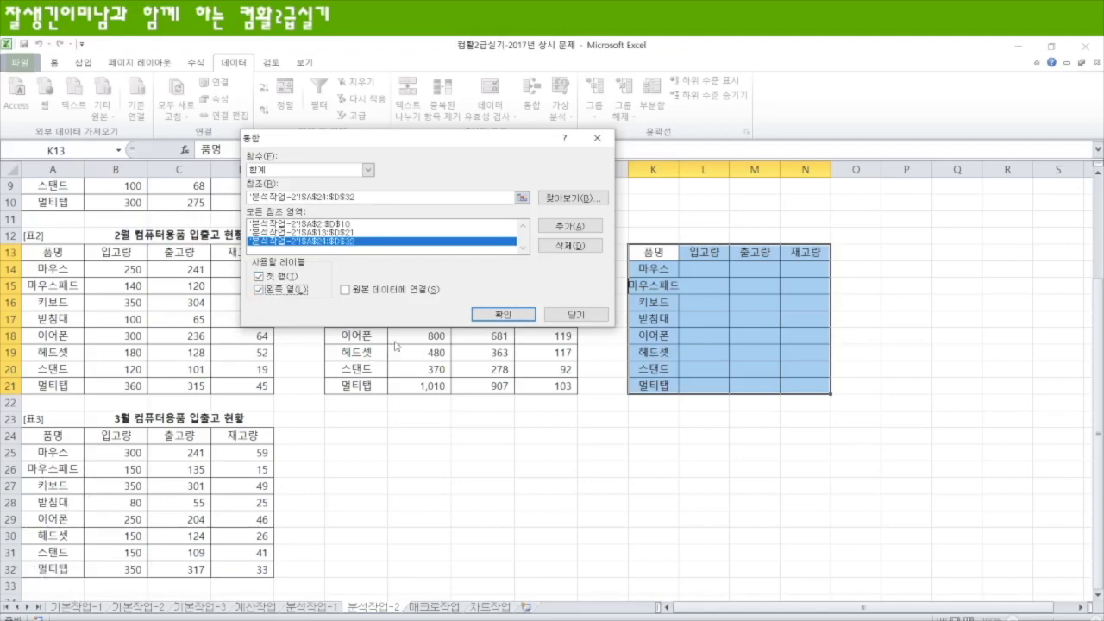
left_click(505, 315)
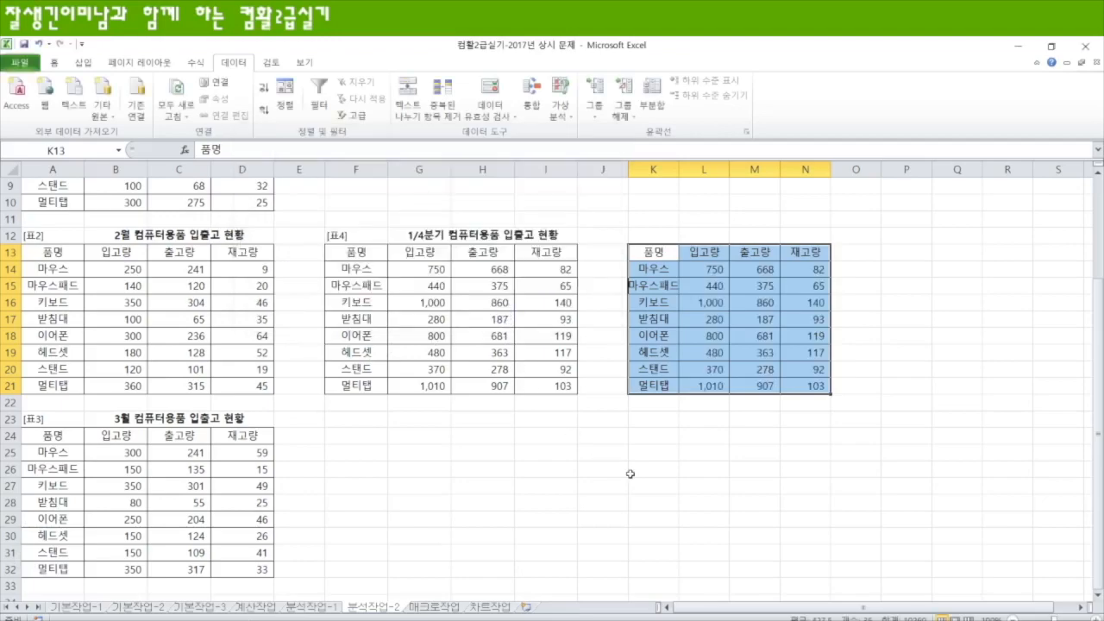
left_click(414, 466)
left_click_drag(409, 269, 560, 386)
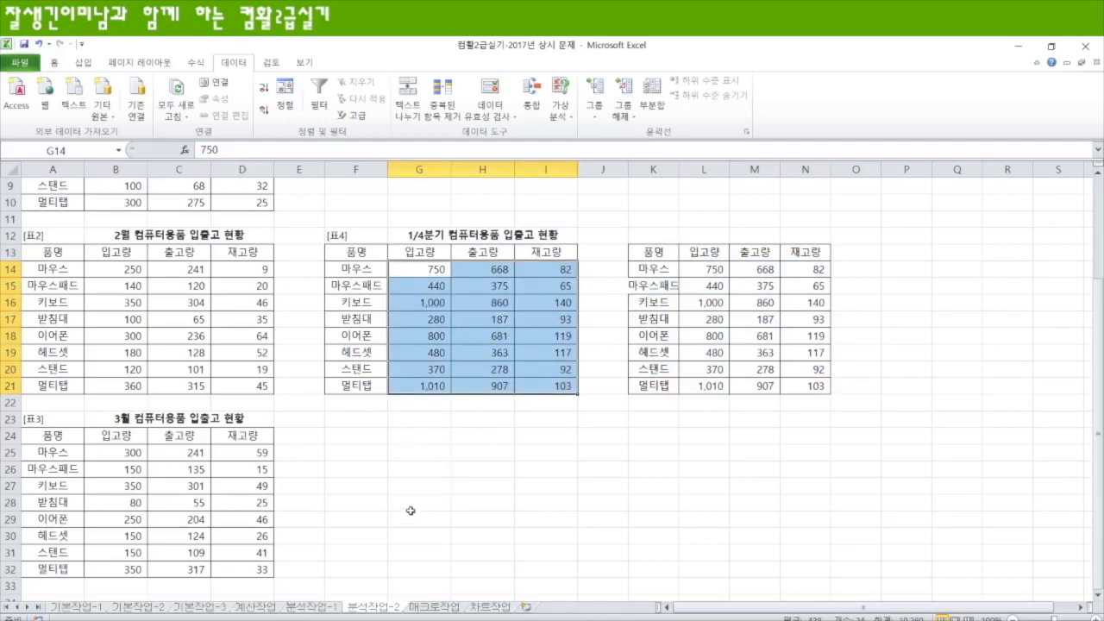
left_click_drag(647, 252, 809, 386)
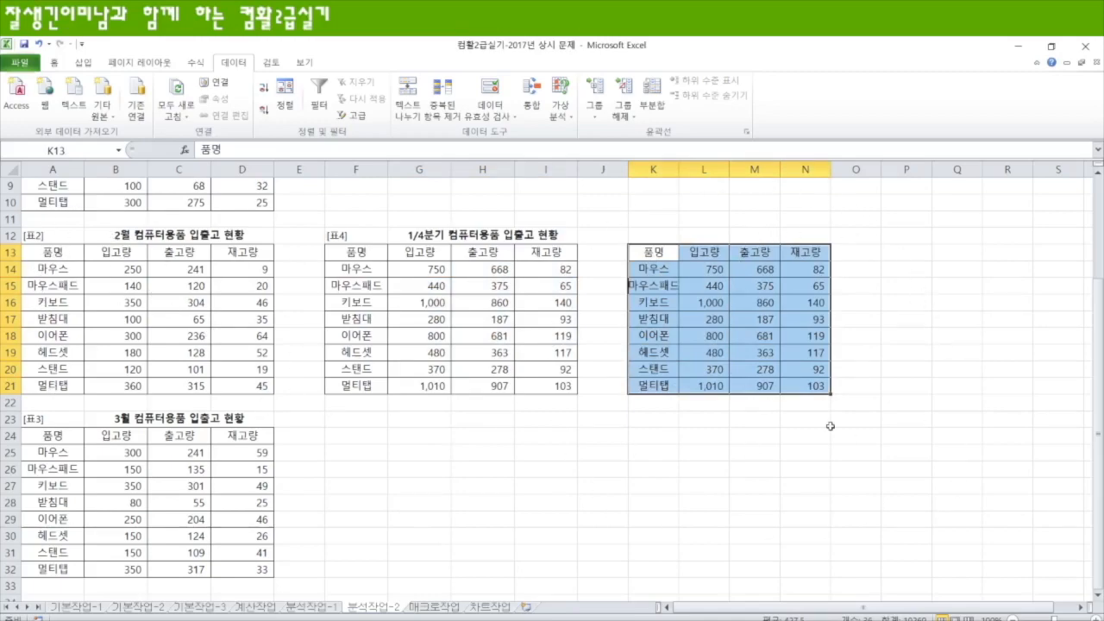
left_click(507, 436)
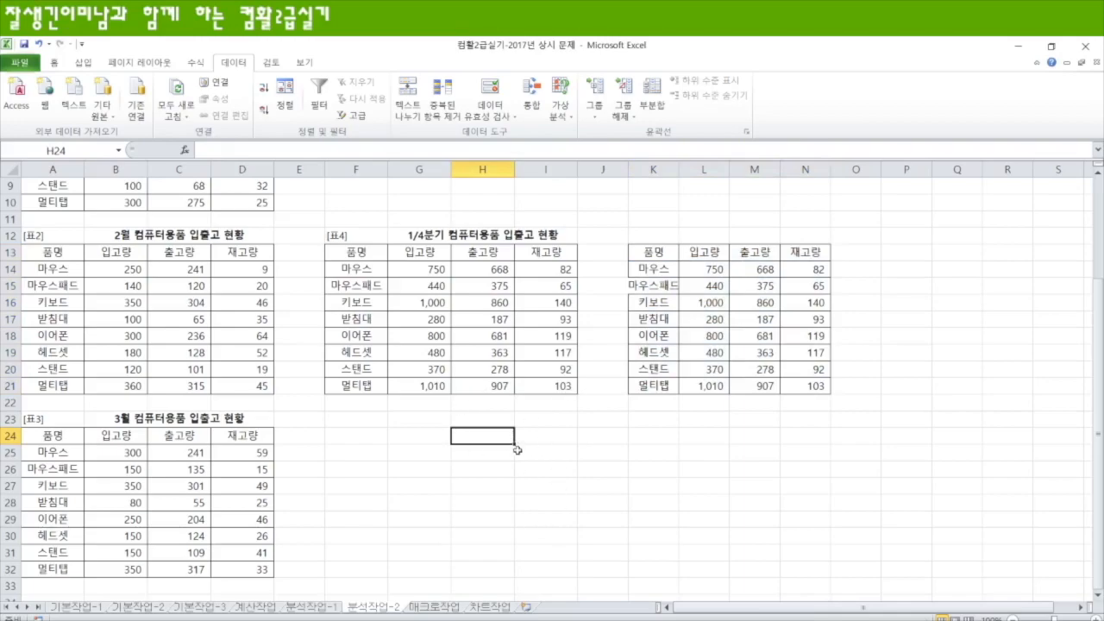
Fill the second consolidated table K13:N21 with yellow
left_click_drag(653, 252, 812, 385)
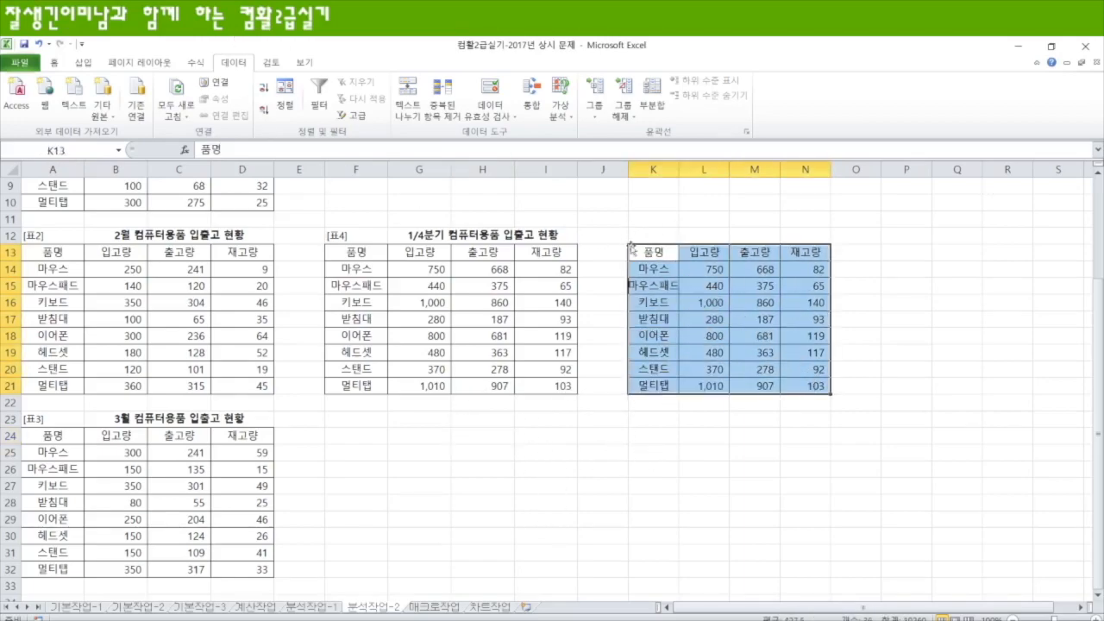
right_click(656, 252)
left_click(534, 233)
left_click(754, 436)
left_click_drag(416, 268, 563, 385)
left_click_drag(362, 251, 581, 266)
left_click_drag(354, 269, 361, 386)
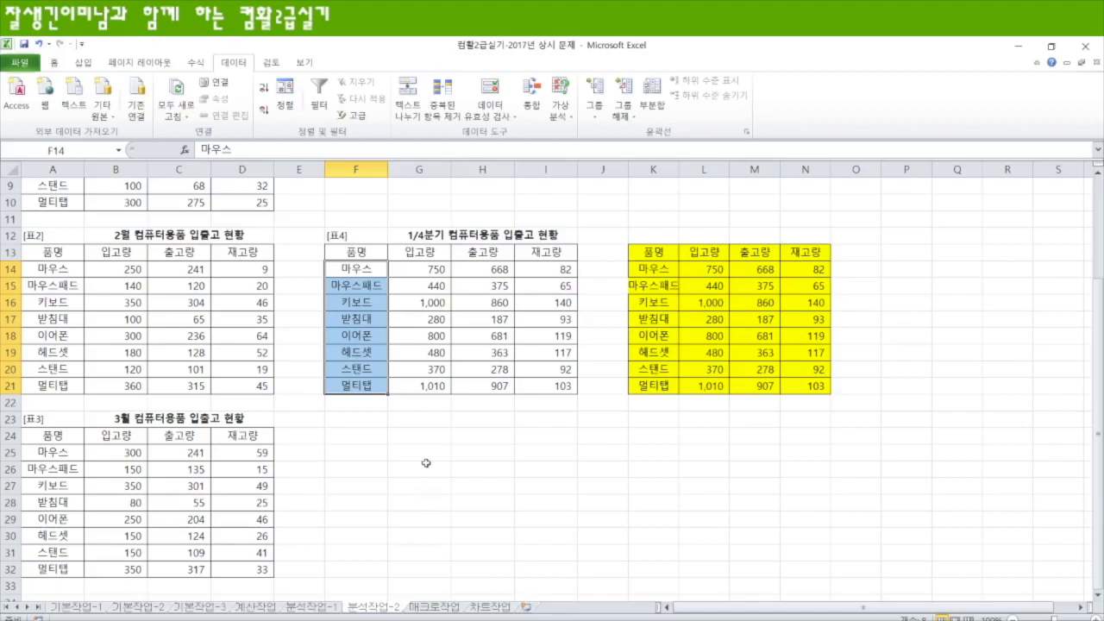
Open the 매크로작업 sheet
left_click(435, 608)
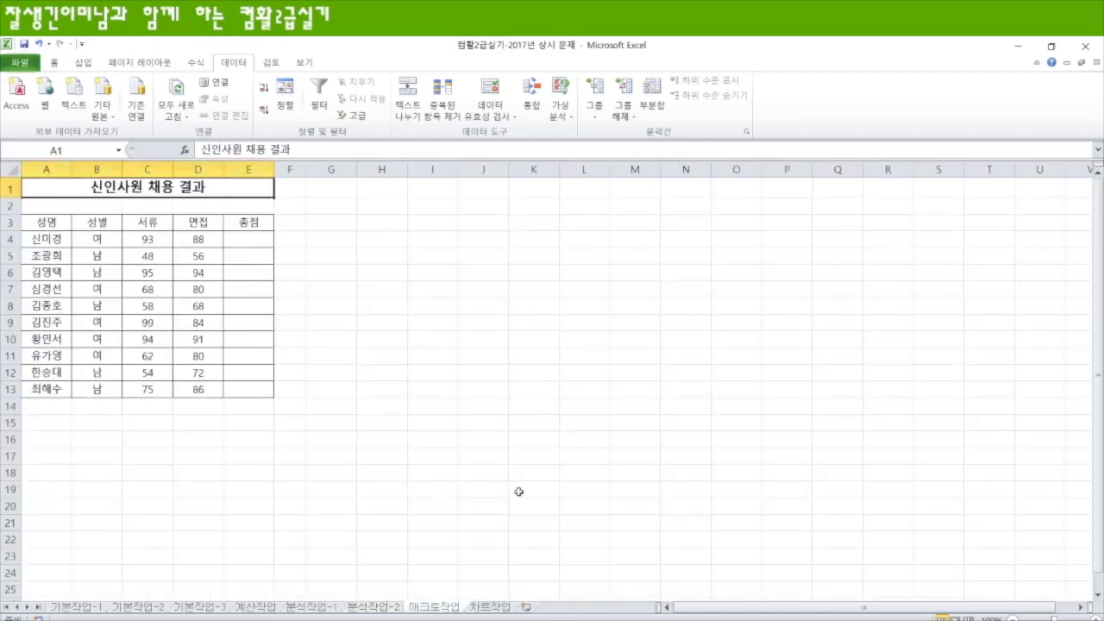
left_click(344, 222)
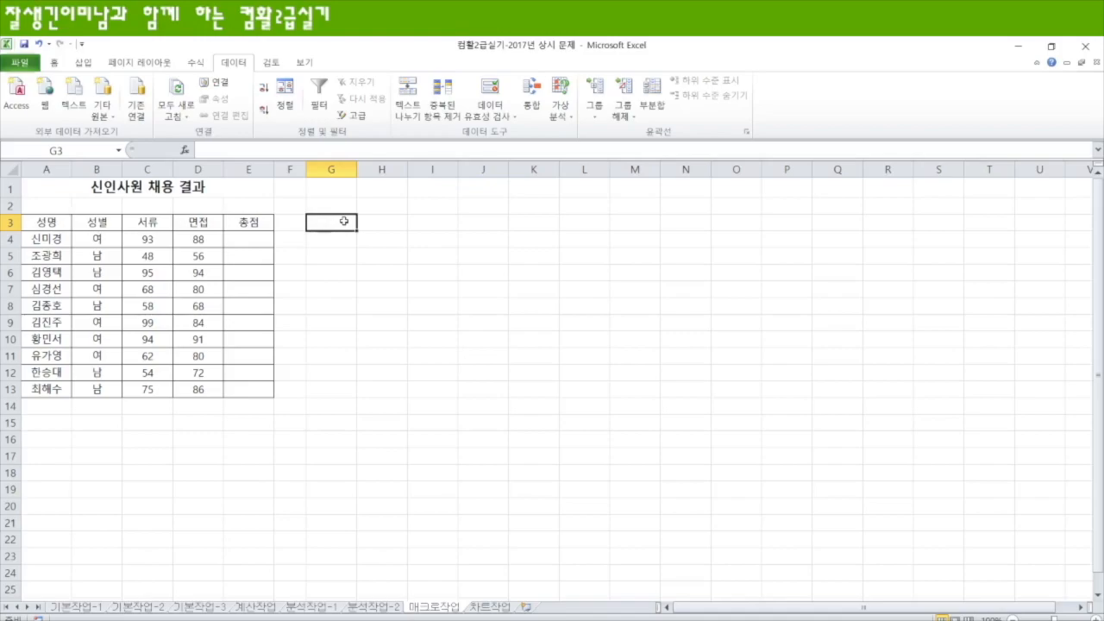
left_click_drag(34, 222, 255, 222)
left_click(53, 62)
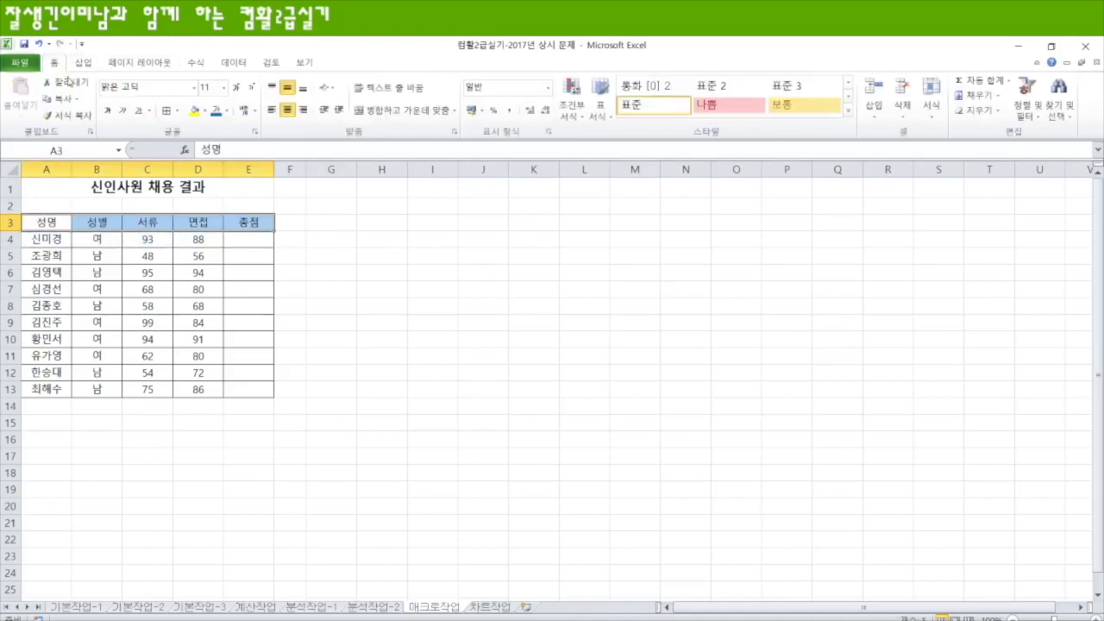
left_click(847, 110)
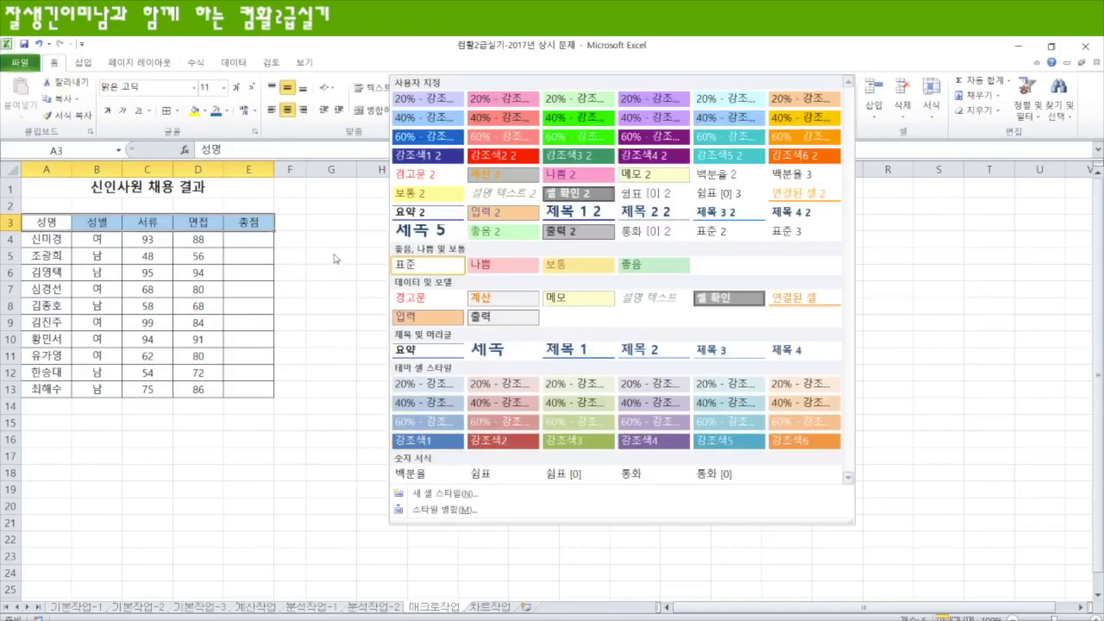
left_click(418, 442)
left_click(345, 256)
left_click(343, 220)
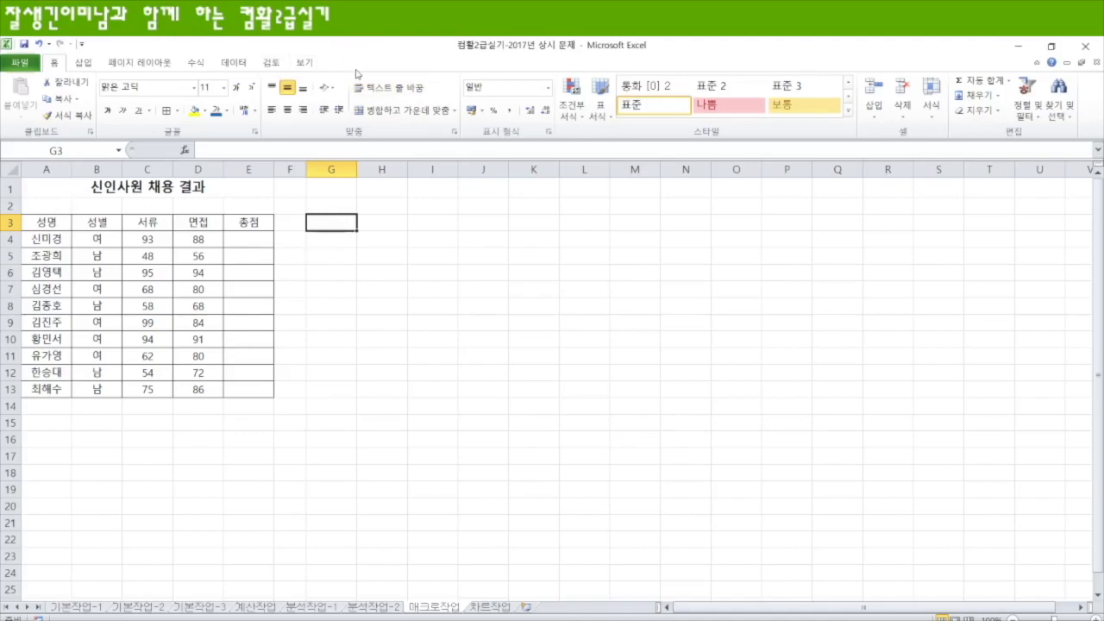
Enable the 개발 도구 (Developer) tab in the ribbon customization options
right_click(448, 100)
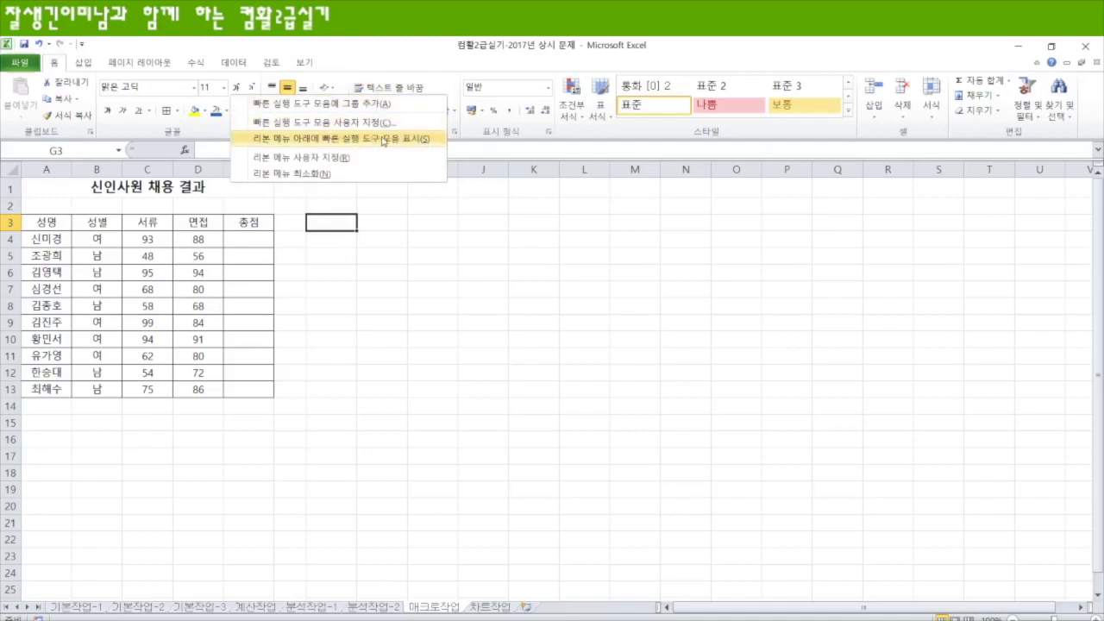
left_click(352, 126)
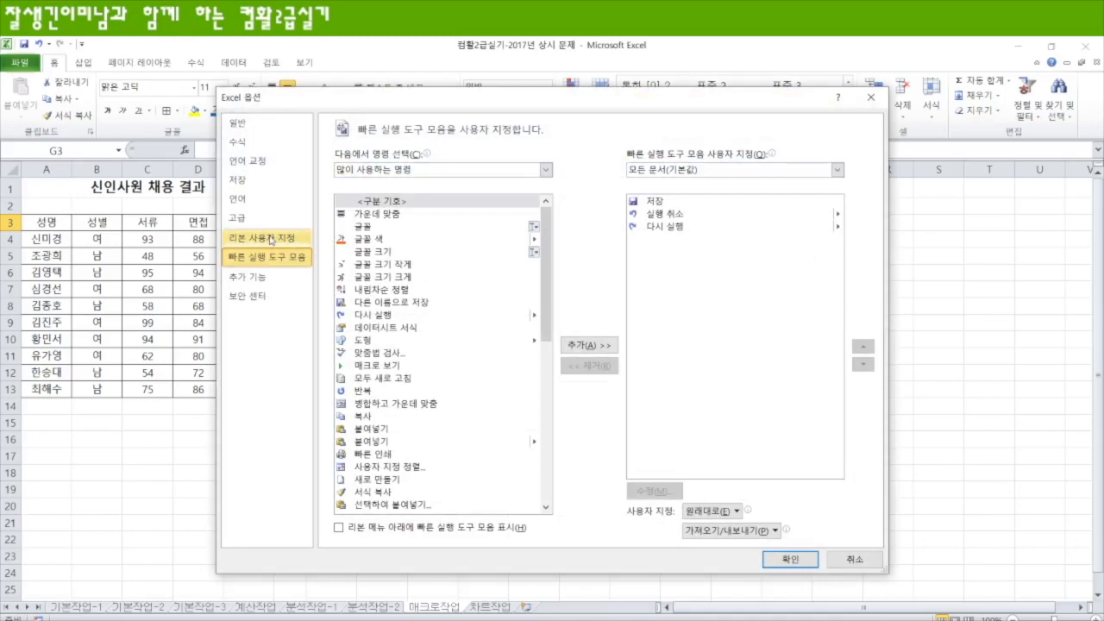
left_click(270, 240)
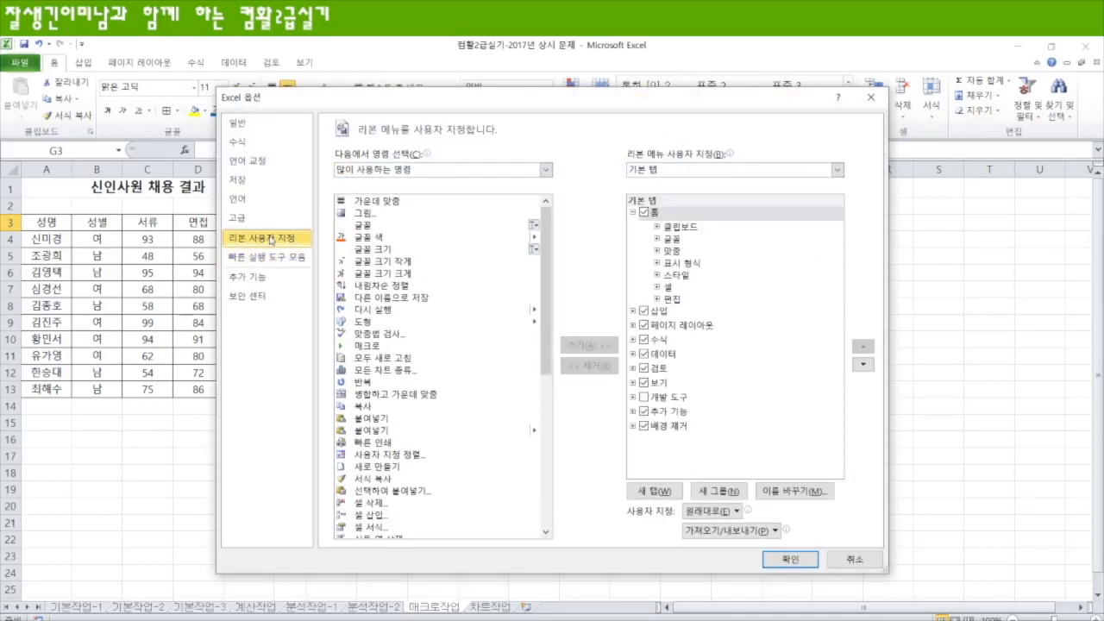
left_click(644, 397)
left_click(791, 559)
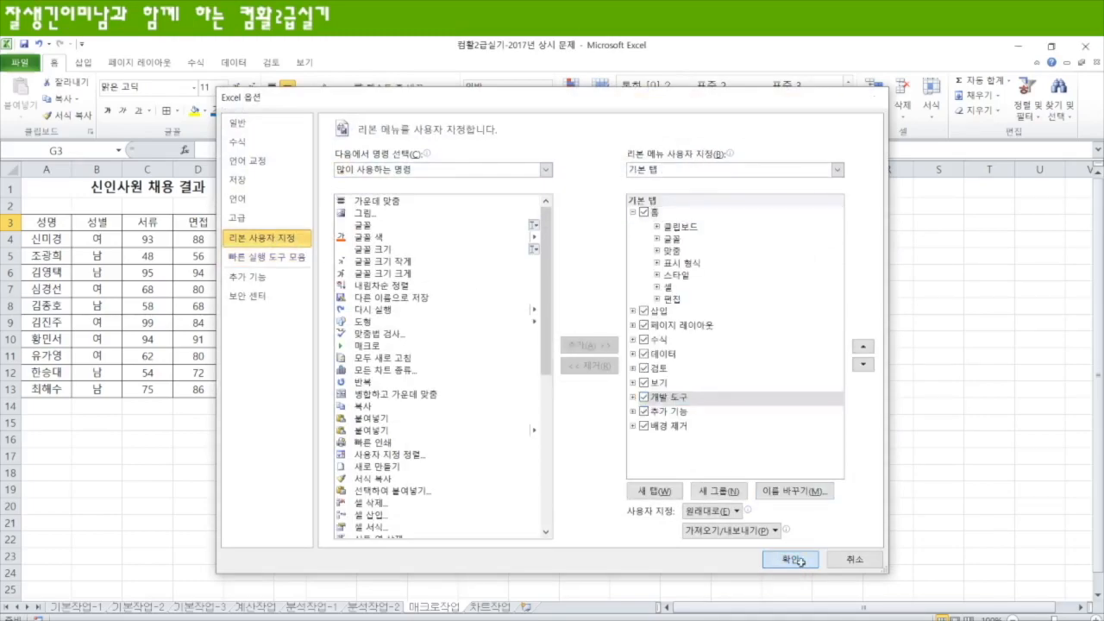
Start recording a macro named 총점, stored in the current workbook (현재 통합 문서)
left_click(350, 63)
left_click(93, 82)
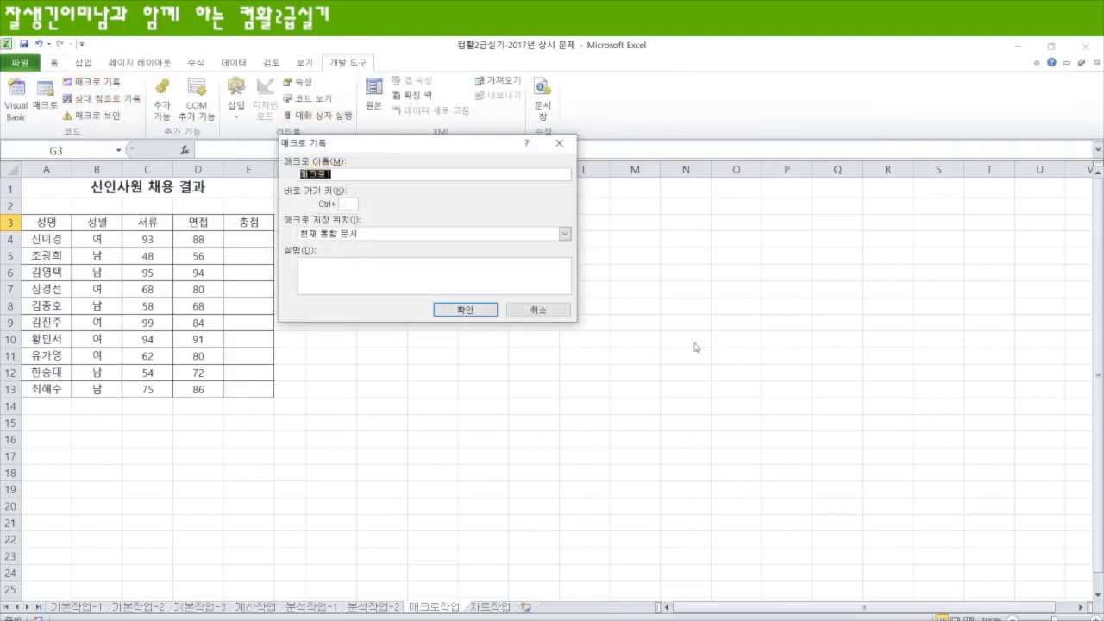
type("ㅊ")
left_click(461, 309)
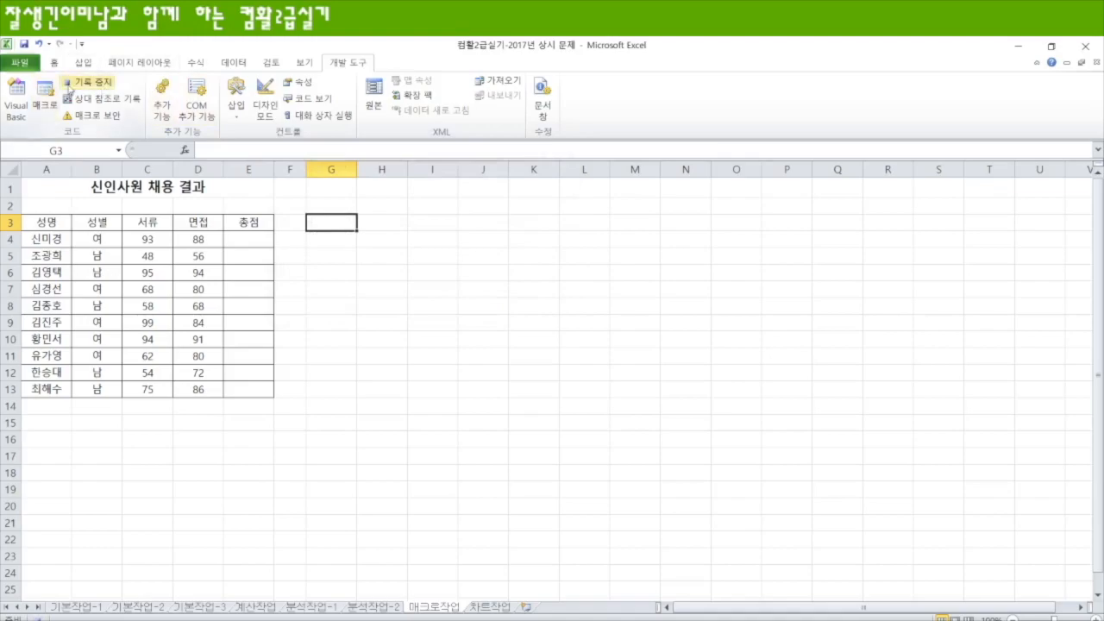
Enter the formula =C4+D4 in E4 to total the 서류 and 면접 scores
left_click(254, 239)
type("=")
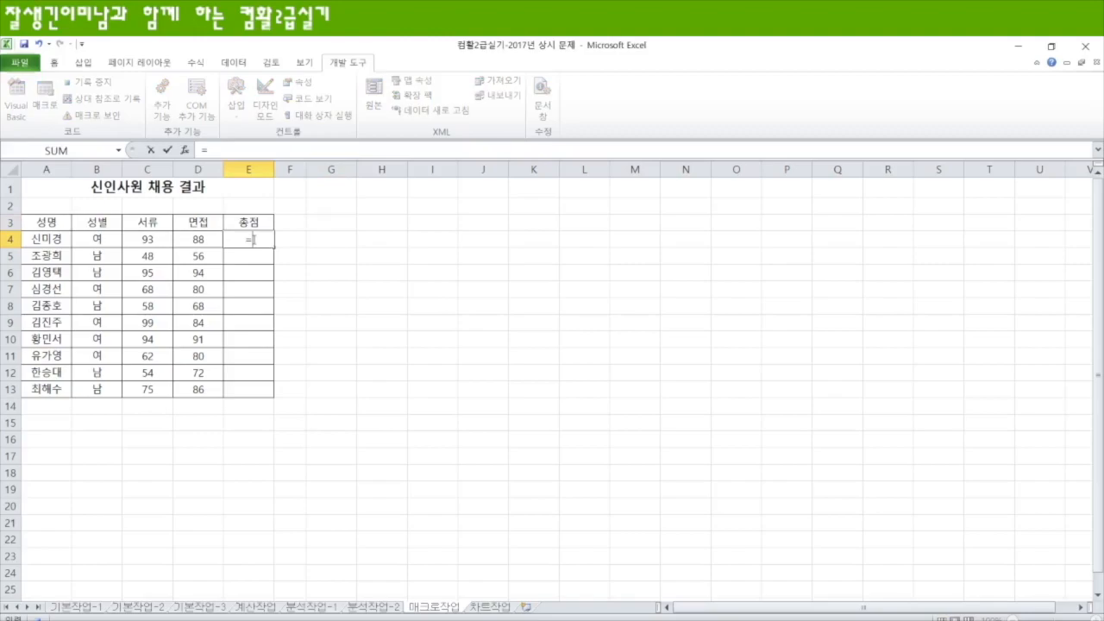
left_click(152, 238)
type("+")
left_click(197, 239)
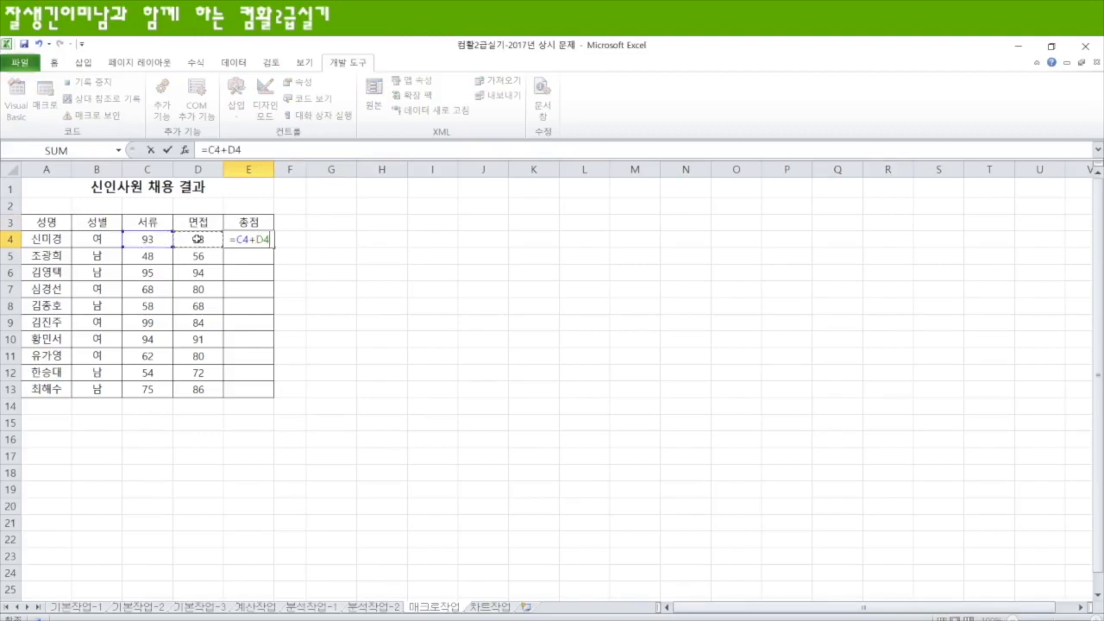
key("Return")
Copy the E4 formula down through E13 and stop recording the macro
left_click(255, 240)
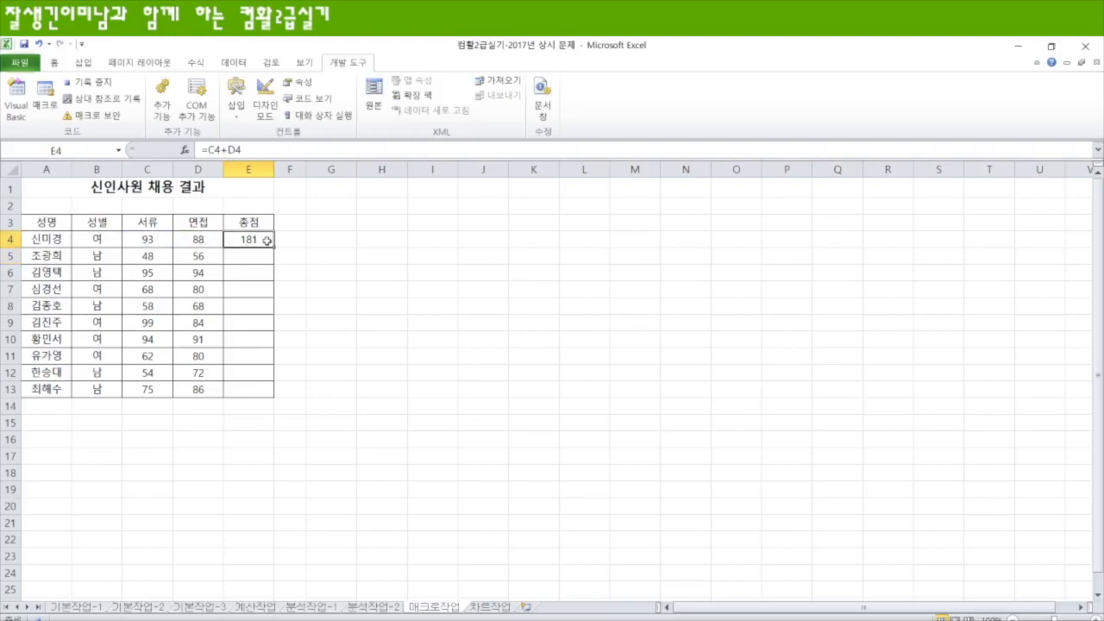
left_click_drag(273, 246, 284, 395)
left_click(330, 239)
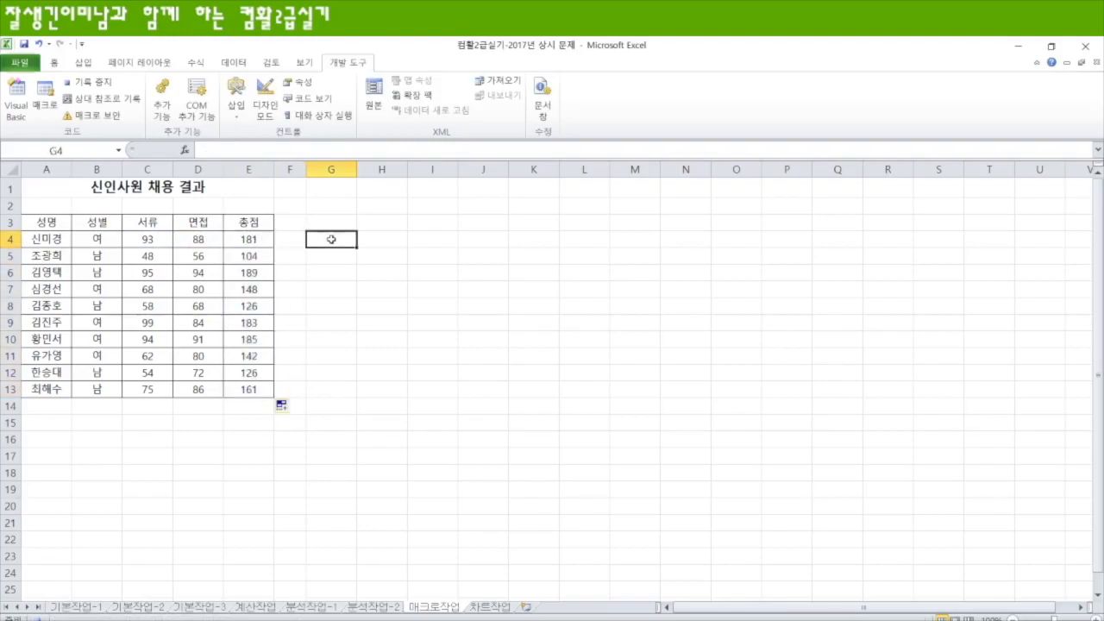
left_click(102, 83)
Insert a form control button covering G3:H5 and assign the 총점 macro to it
left_click(328, 224)
left_click_drag(329, 224, 382, 254)
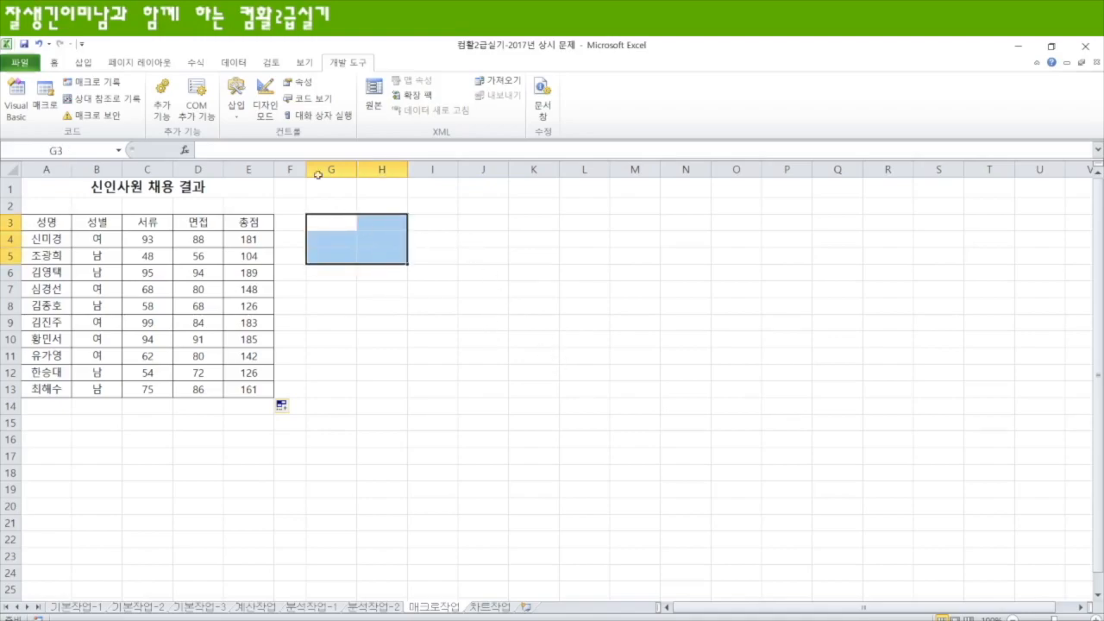
left_click(235, 95)
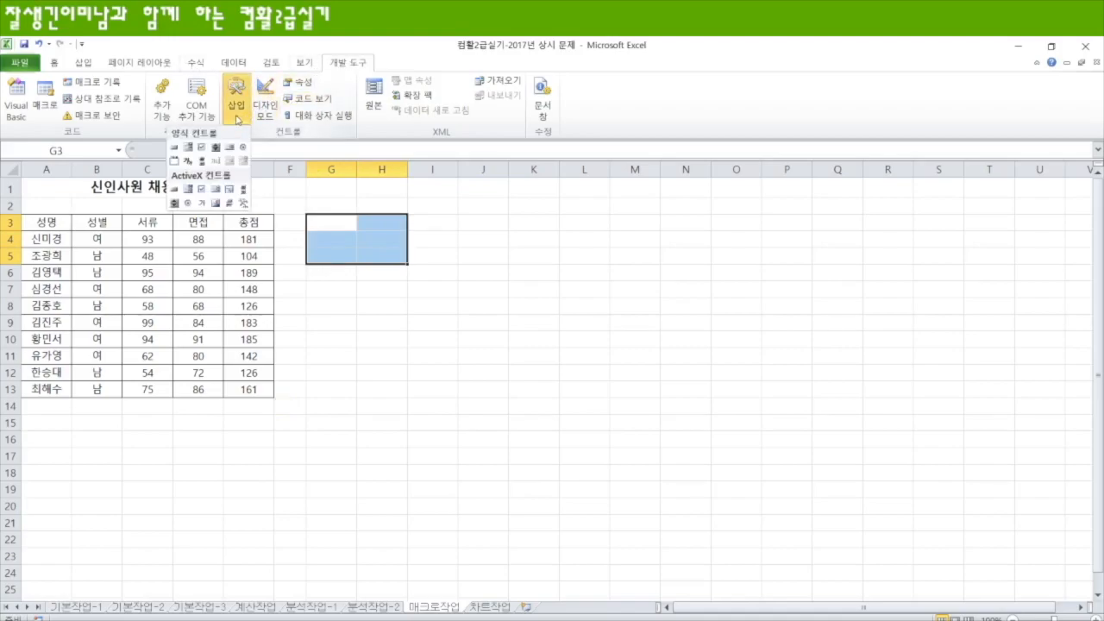
left_click(175, 149)
left_click_drag(307, 213, 409, 260)
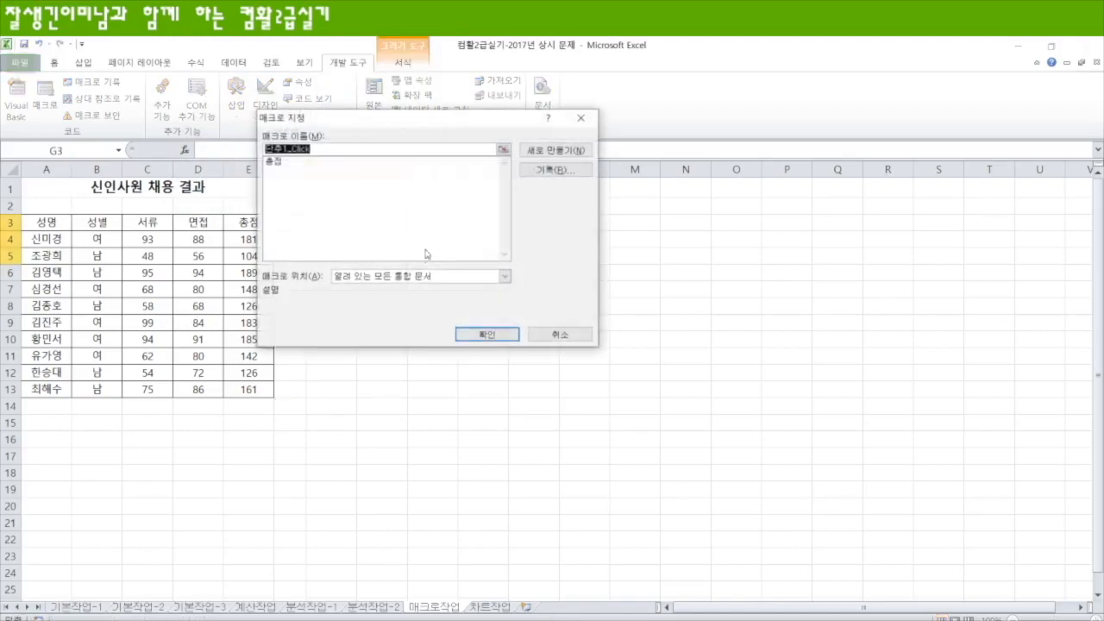
left_click(274, 162)
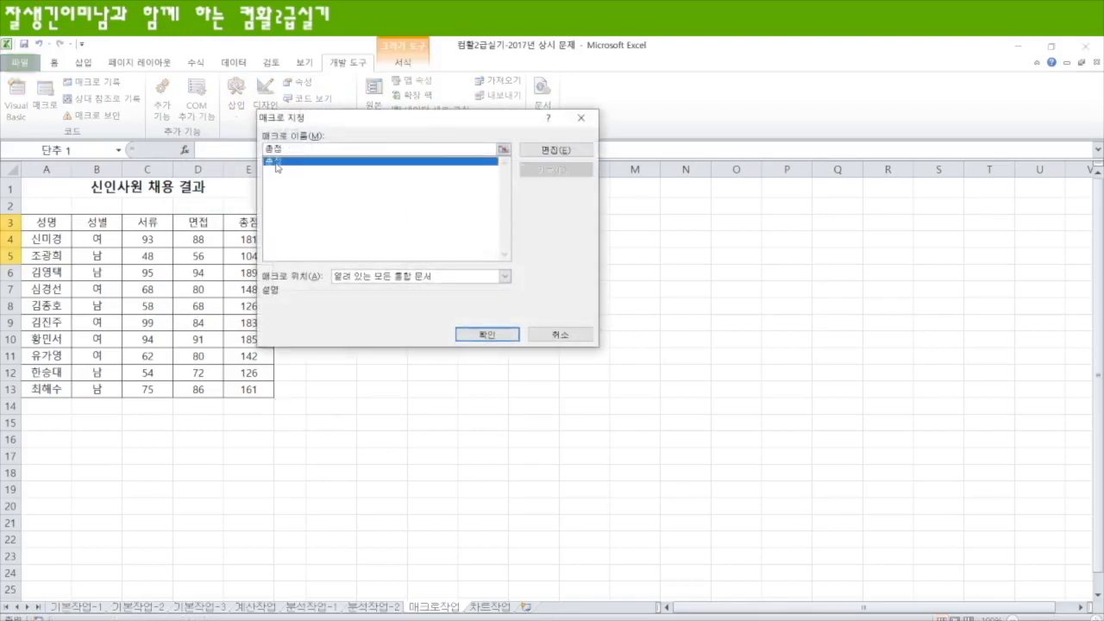
left_click(487, 335)
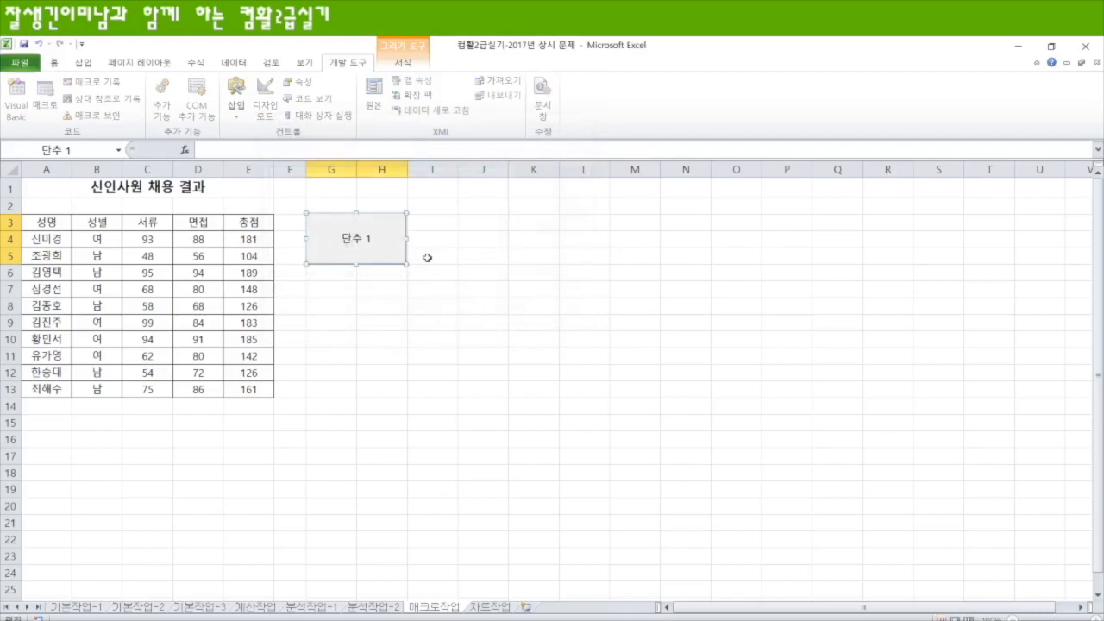
Replace the button's default caption with 총점
type("총점")
key("Delete")
key("Delete")
key("Delete")
key("Delete")
left_click_drag(471, 299, 479, 321)
Clear the totals in E4:E13 and run the 총점 macro from its button to refill them
left_click_drag(249, 241, 248, 386)
key("Delete")
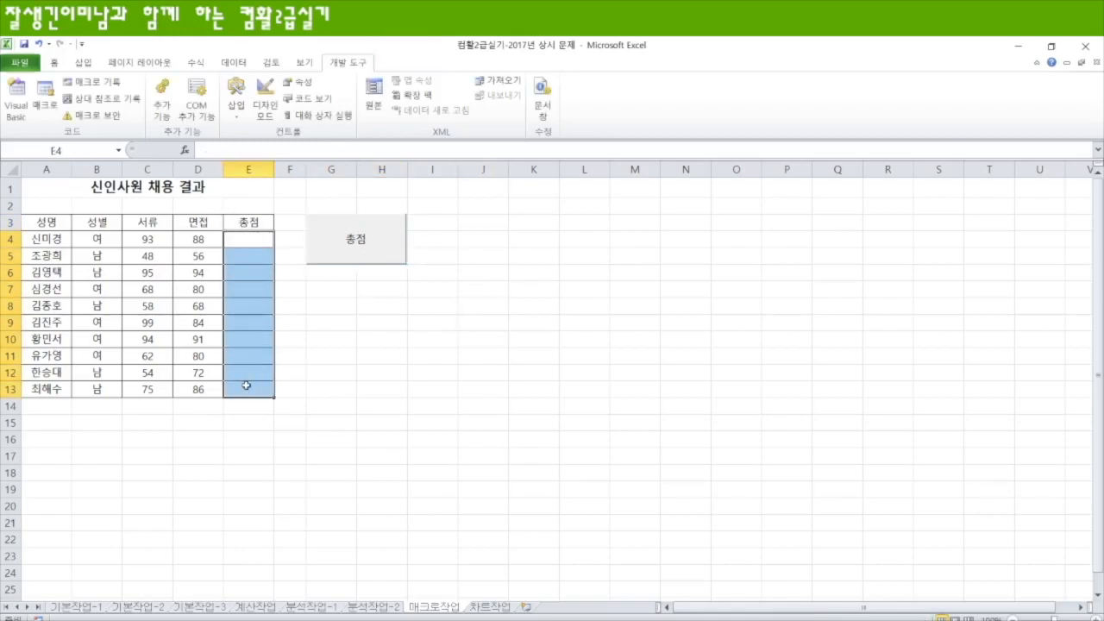
left_click(360, 377)
left_click(357, 255)
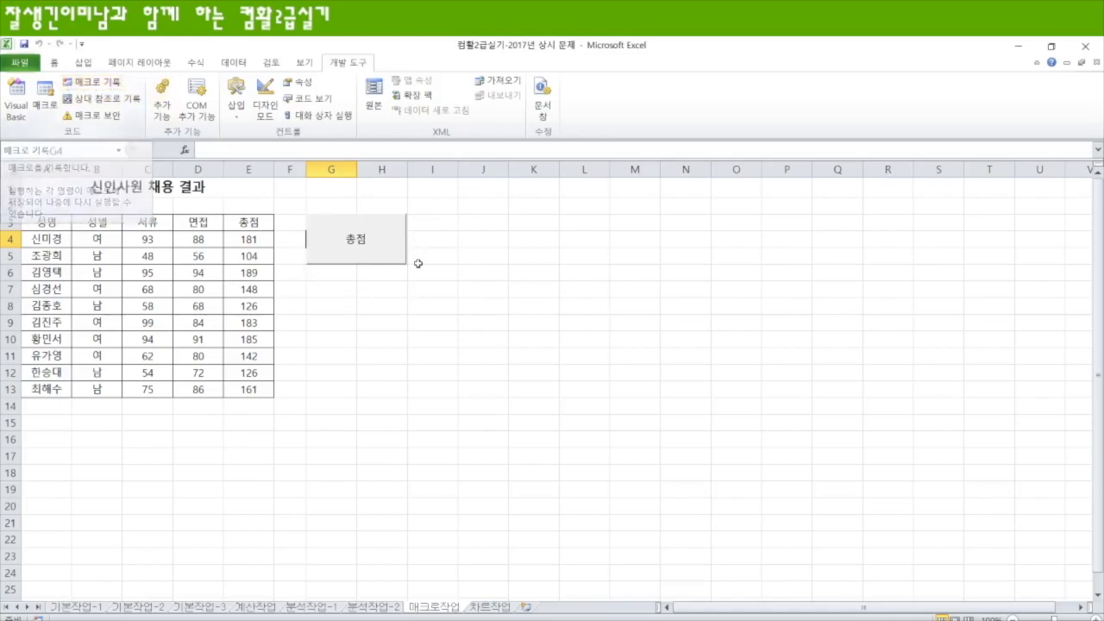
Check the list of recorded macros in the open workbooks and close it
left_click_drag(256, 241, 249, 387)
left_click(329, 285)
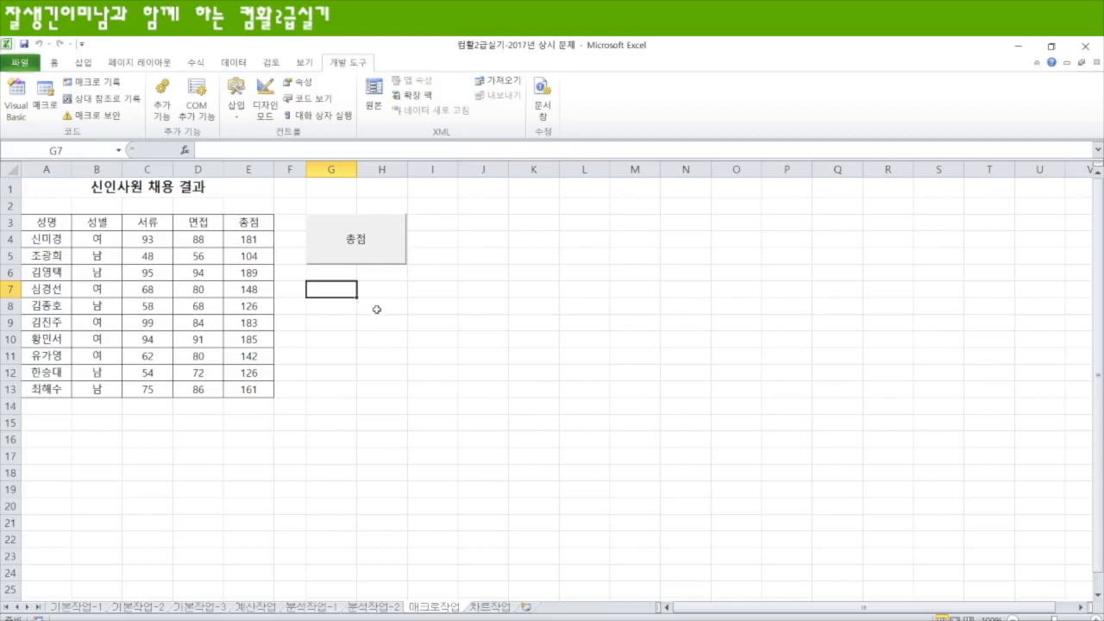
left_click(45, 97)
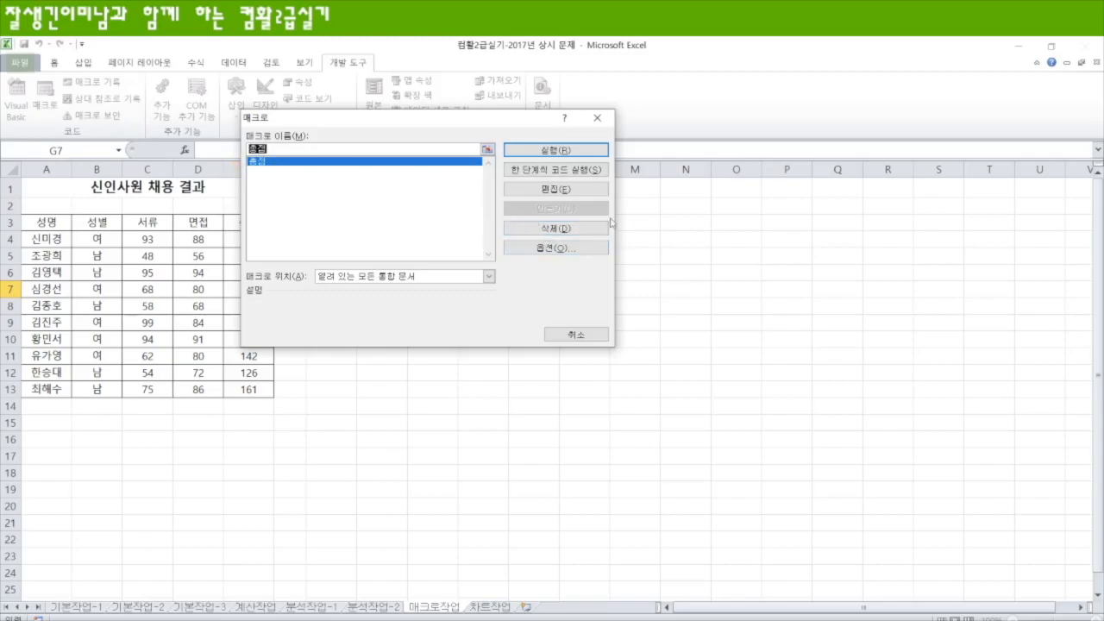
left_click(597, 117)
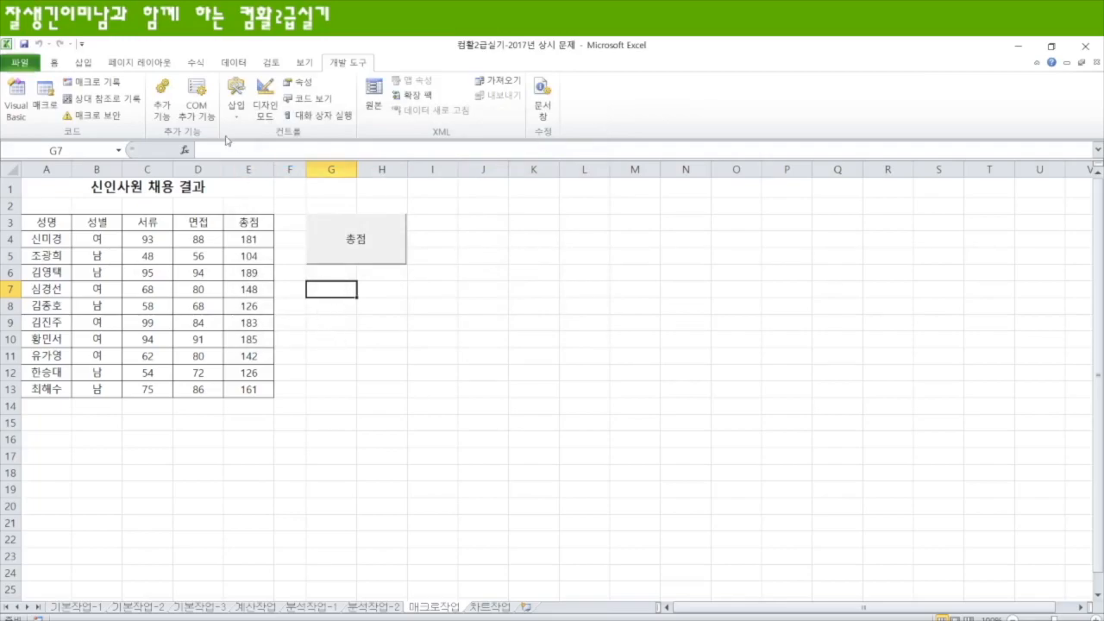
Start recording a macro named 셀스타일, stored in the current workbook (현재 통합 문서)
left_click(91, 81)
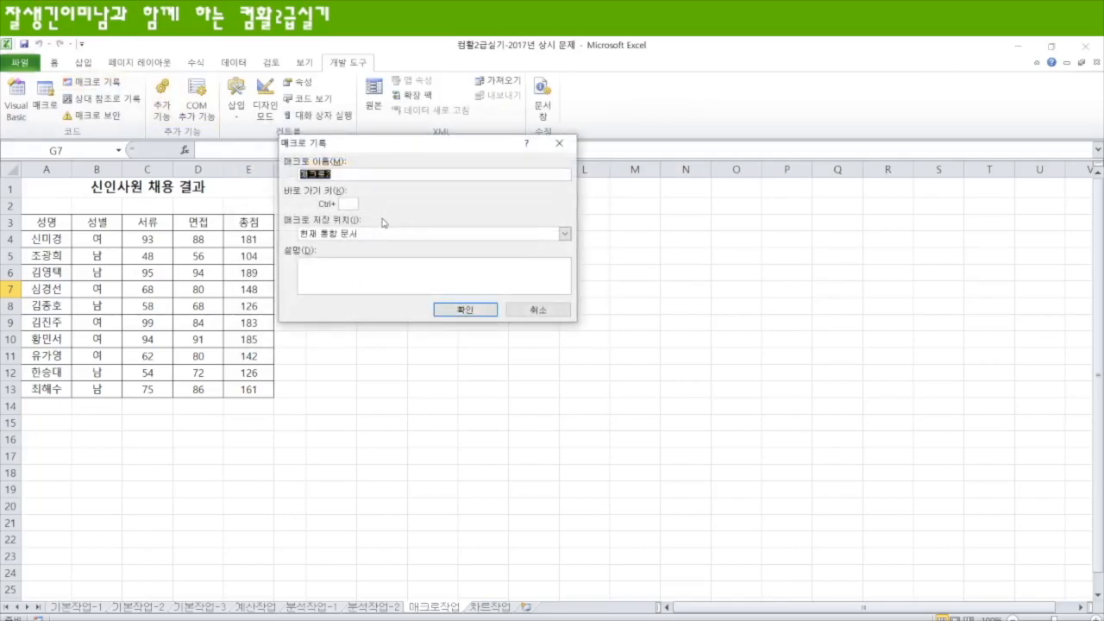
type("ㅅ스타일")
key("Return")
Apply the 강조색1 cell style to the header cells A3:E3 and stop recording the macro
left_click_drag(43, 222, 243, 224)
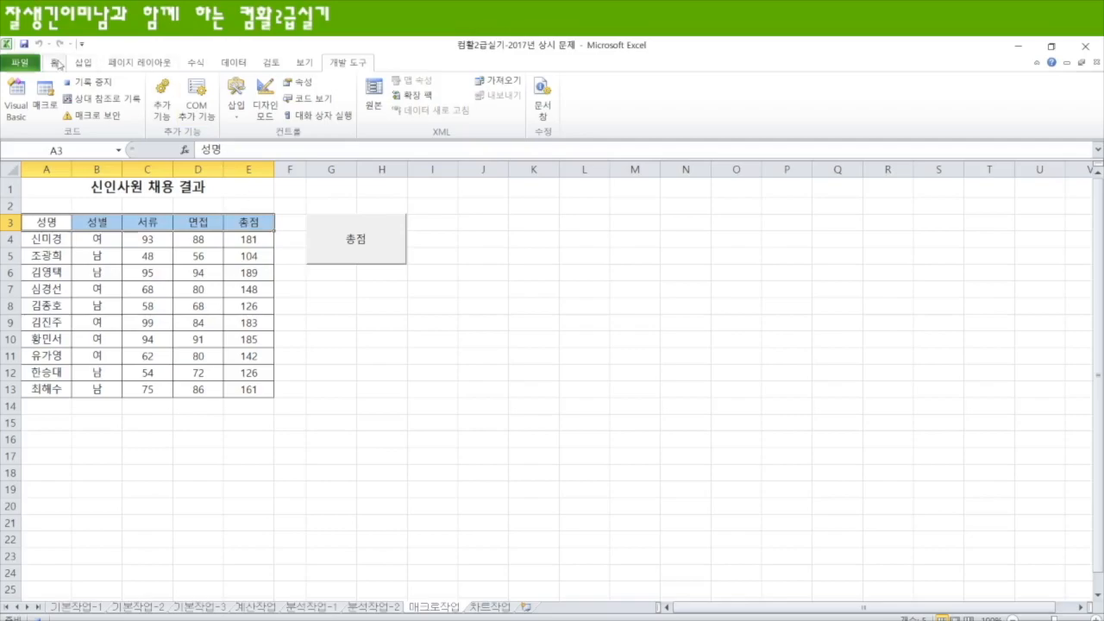
left_click(54, 62)
left_click(848, 111)
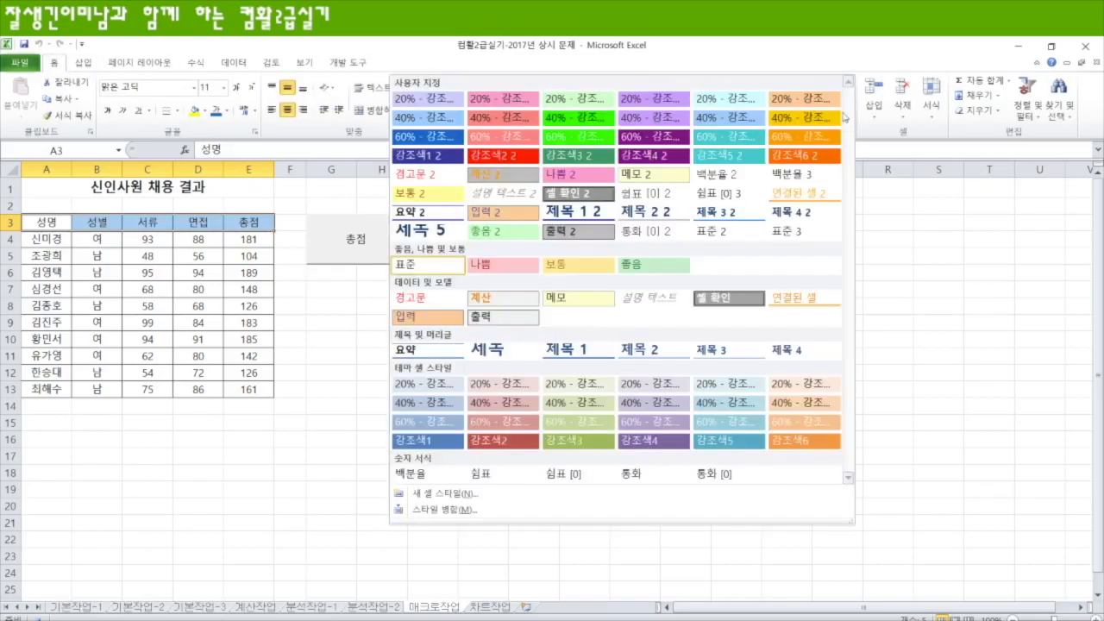
left_click(429, 442)
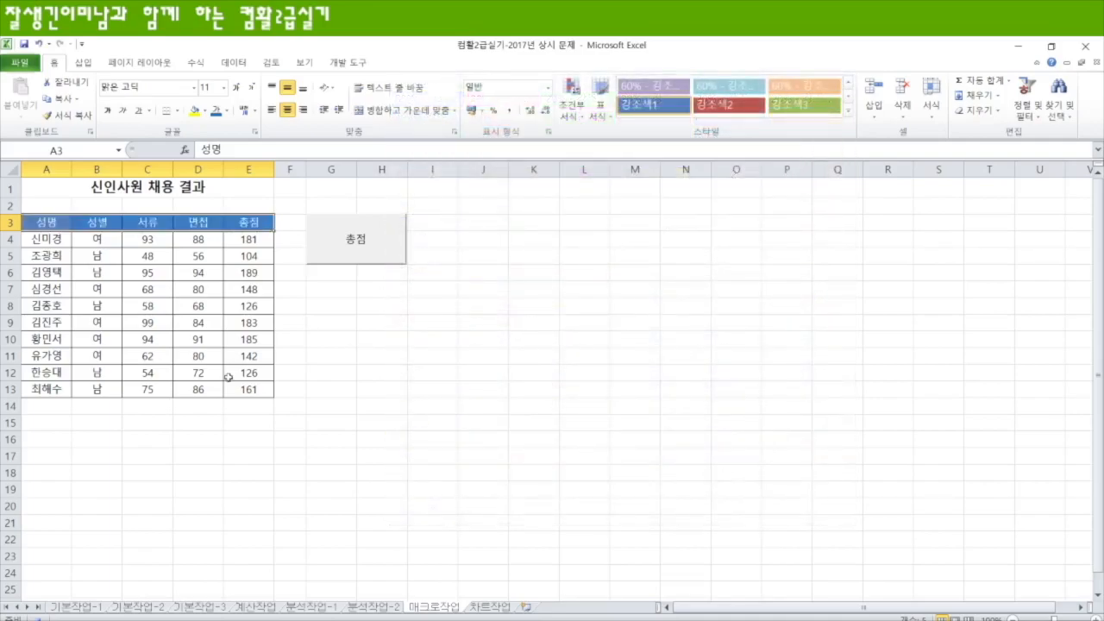
left_click(331, 305)
left_click(348, 62)
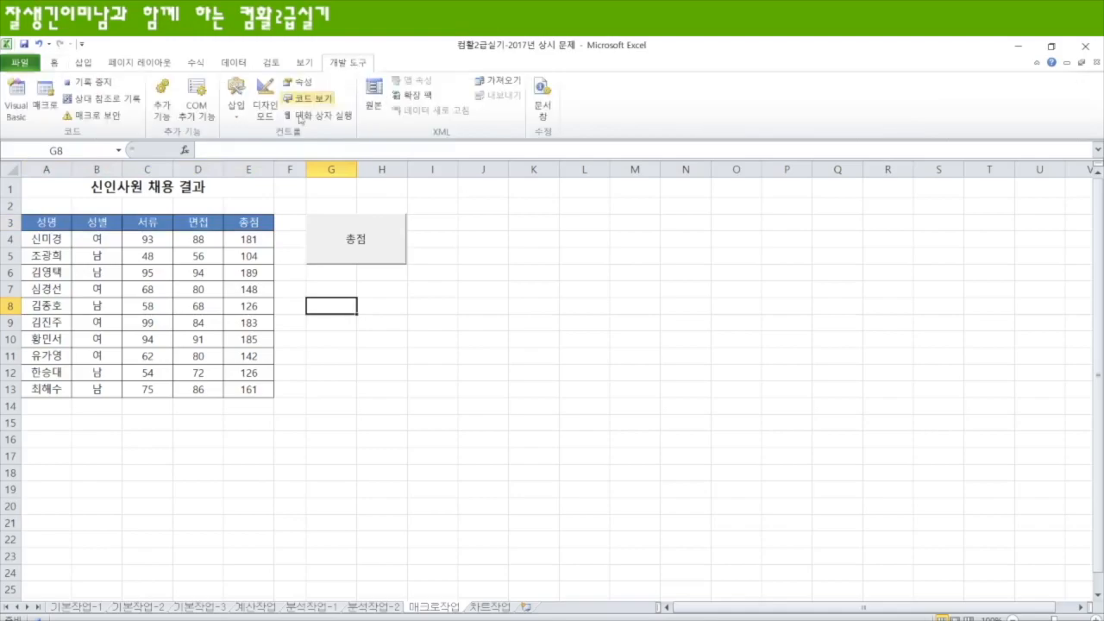
left_click(89, 81)
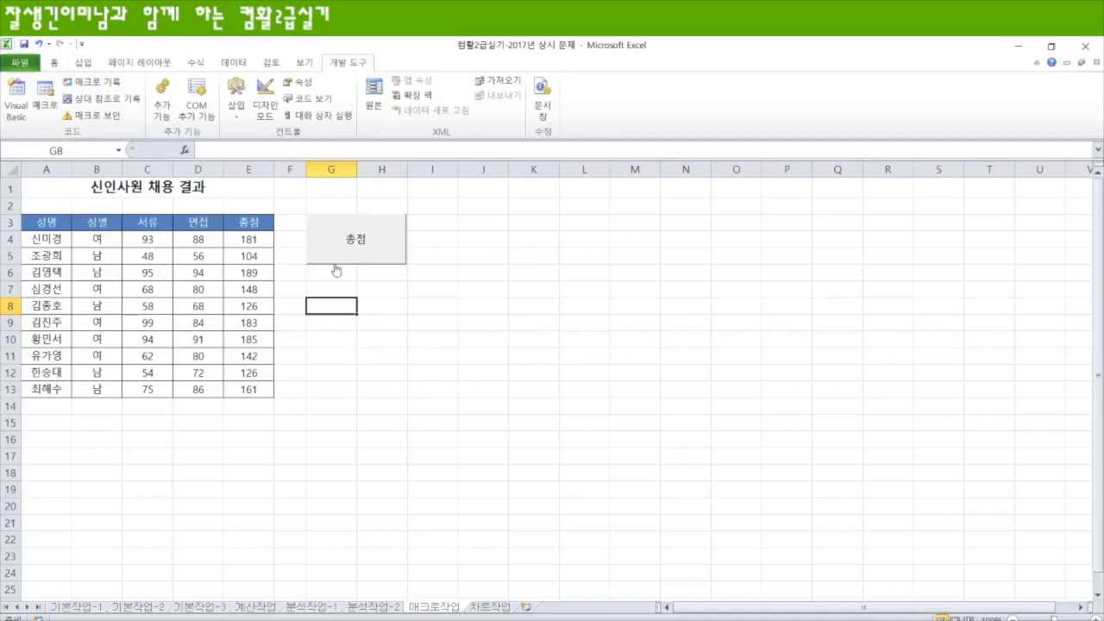
Draw a rounded rectangle shape covering G7:H9, about 1.78 cm high and 3.73 cm wide
left_click(90, 63)
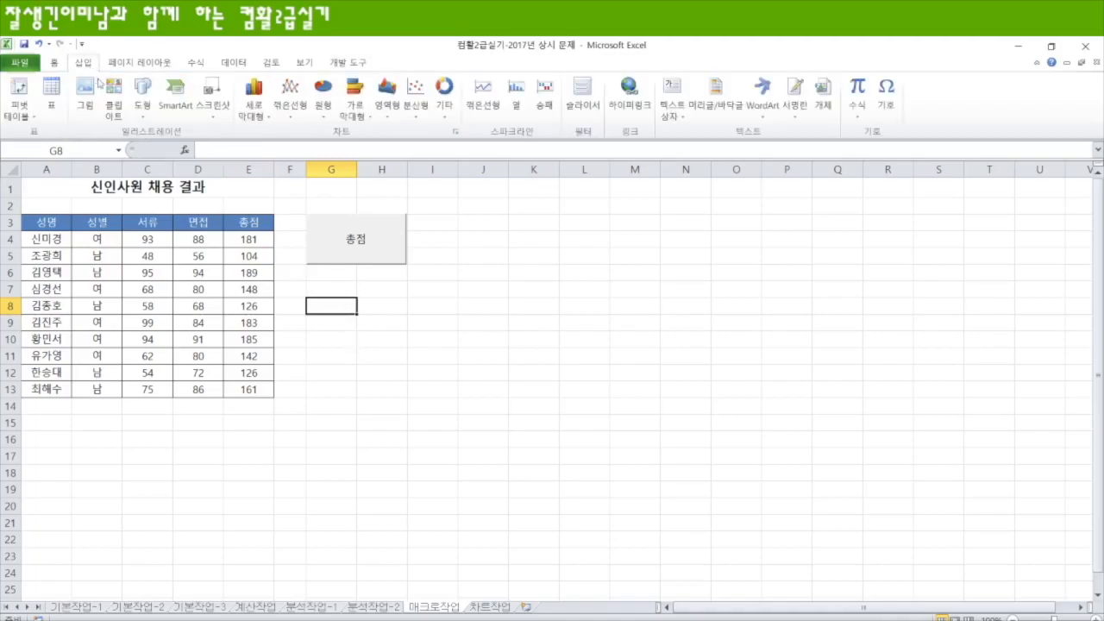
left_click(143, 118)
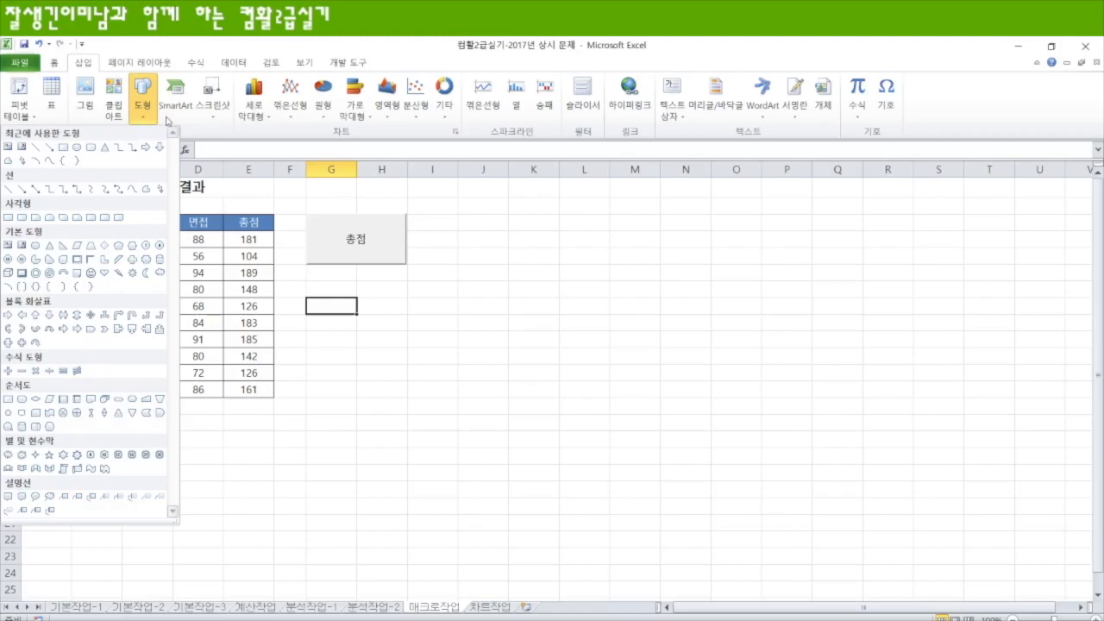
left_click(23, 218)
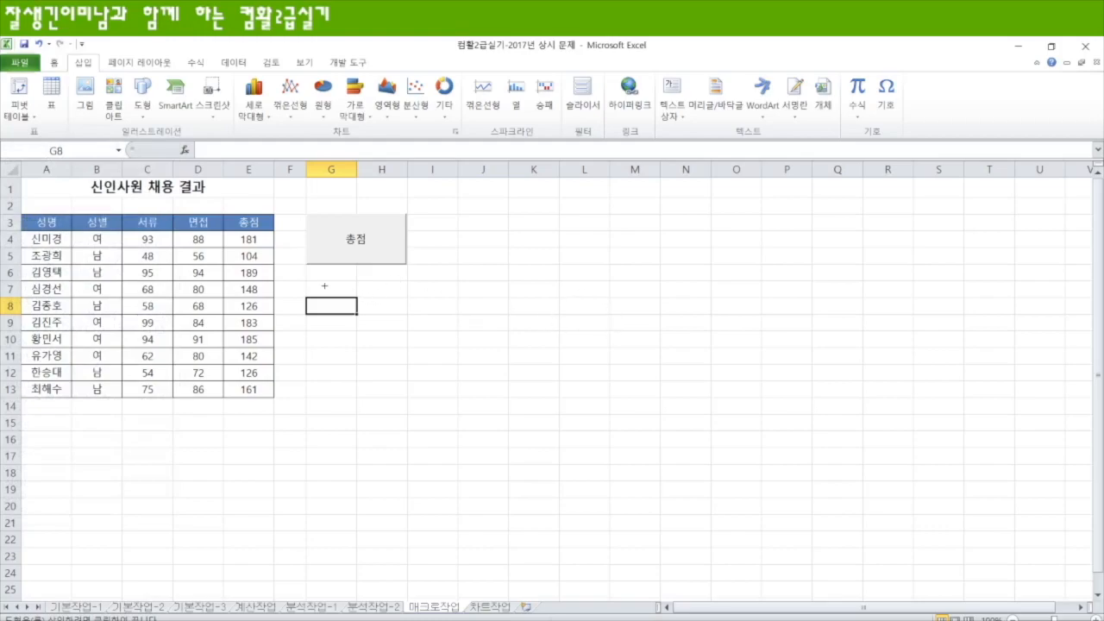
left_click_drag(306, 281, 408, 330)
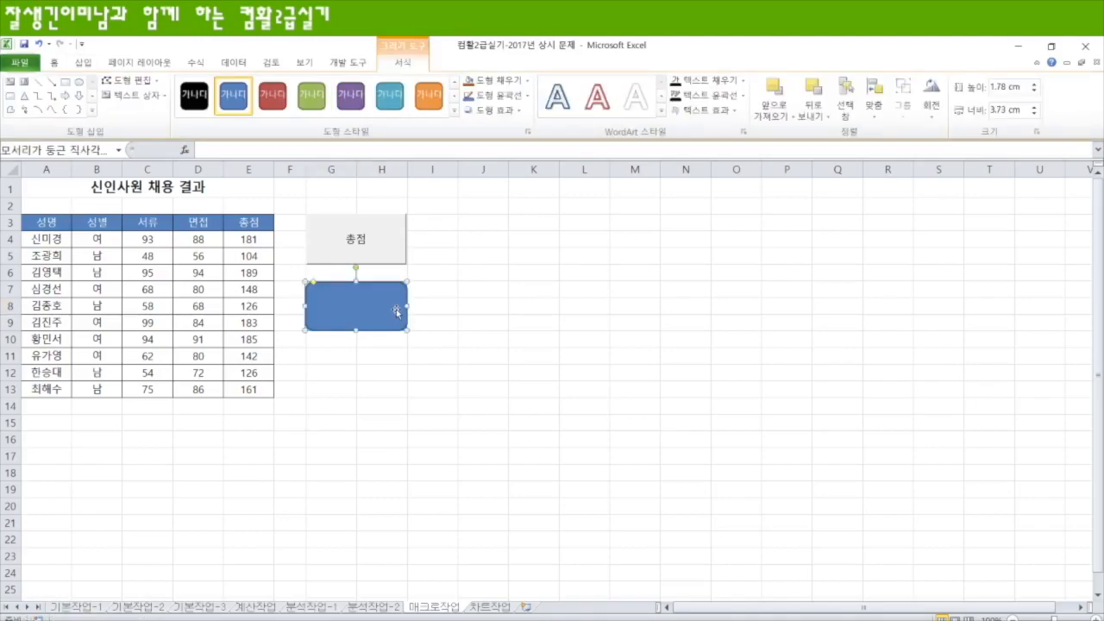
Label the rounded rectangle 셀스타일 and center its text both vertically and horizontally
type("셀스ㅌ")
key("BackSpace")
key("BackSpace")
key("BackSpace")
type("슬")
left_click(57, 62)
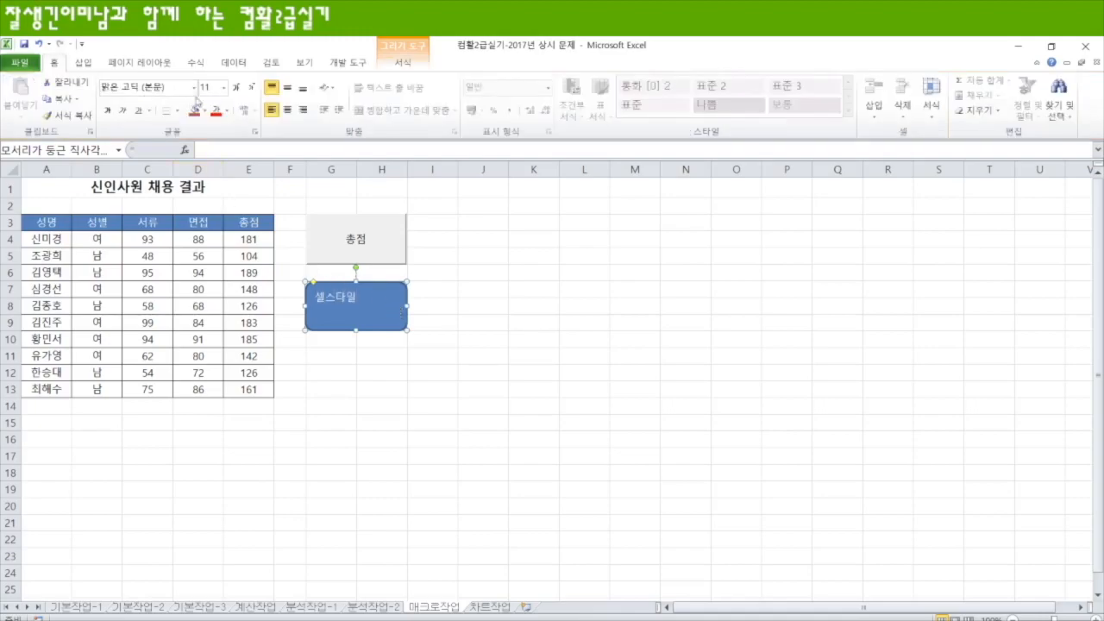
left_click(287, 87)
left_click(288, 109)
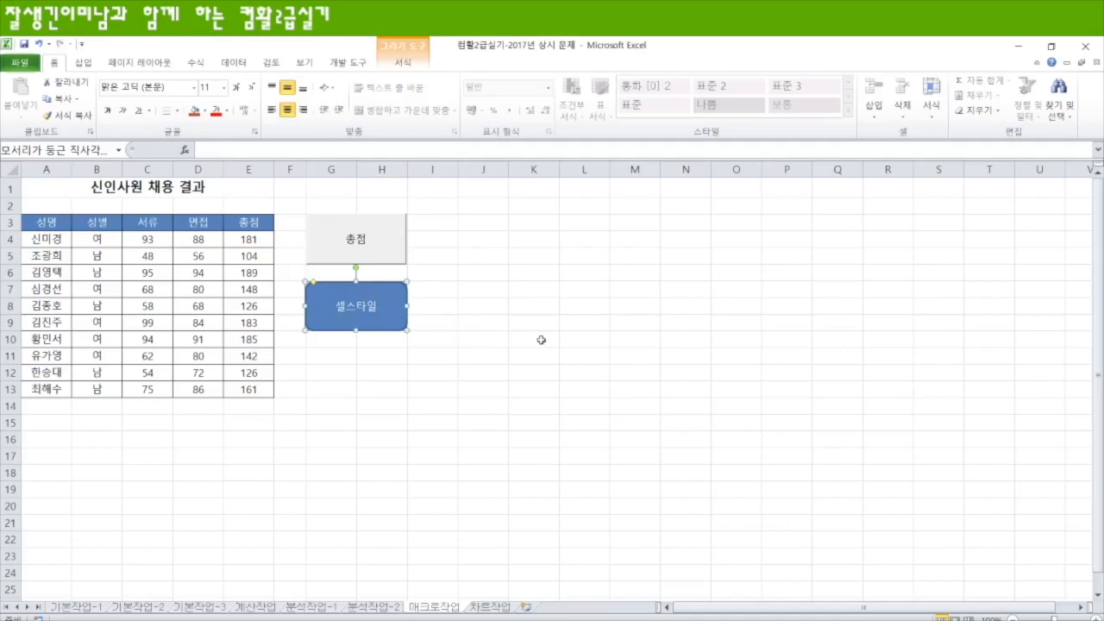
left_click(446, 337)
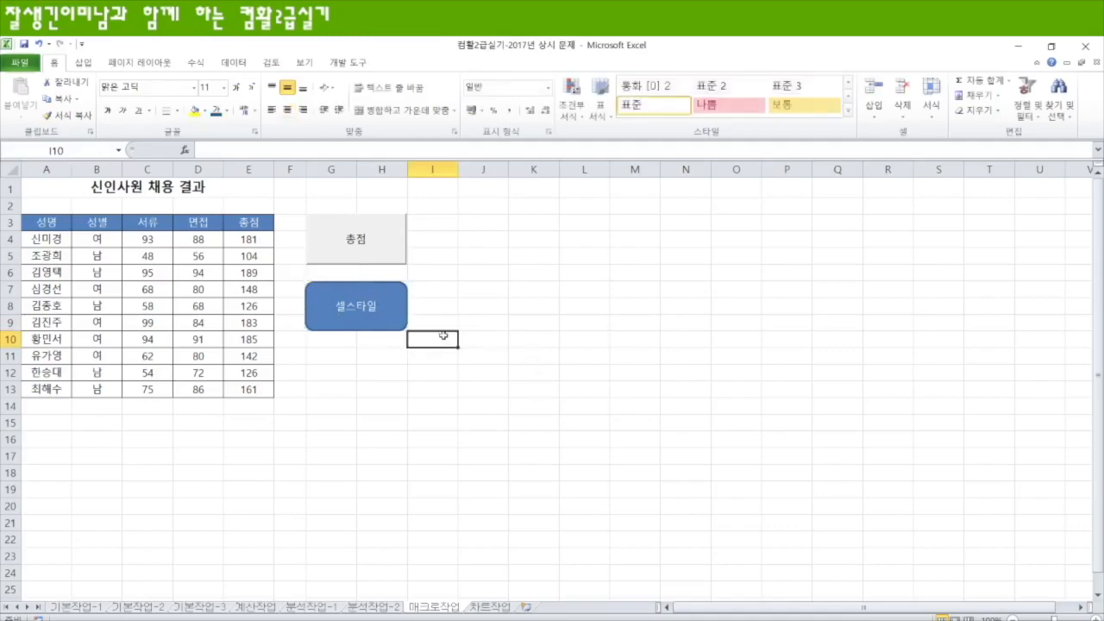
Assign the 셀스타일 macro to the rounded rectangle shape
right_click(385, 318)
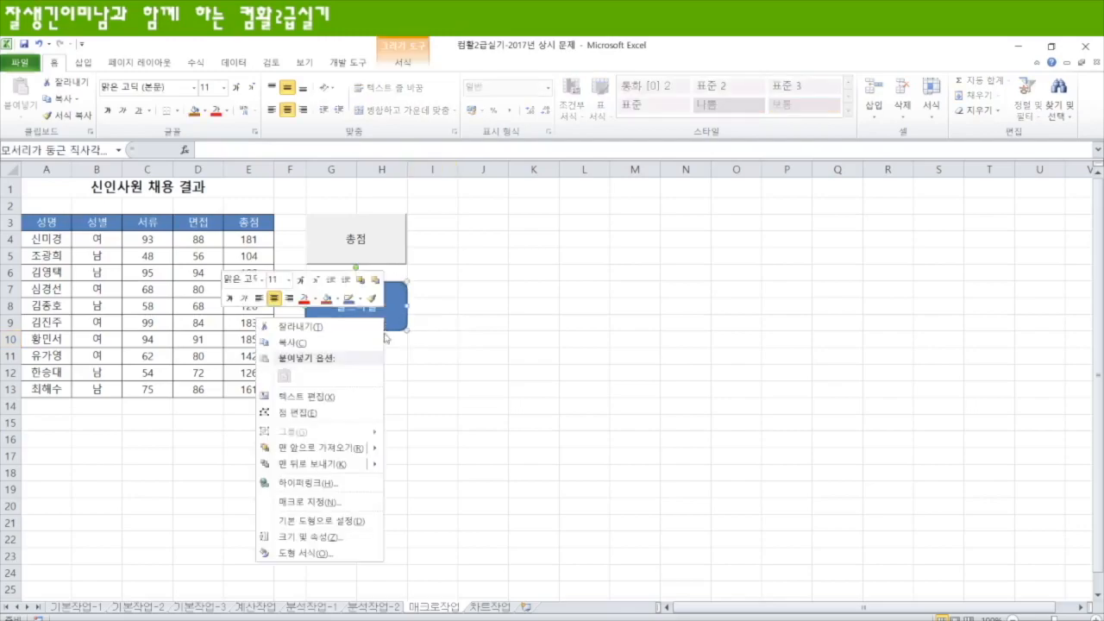
left_click(337, 503)
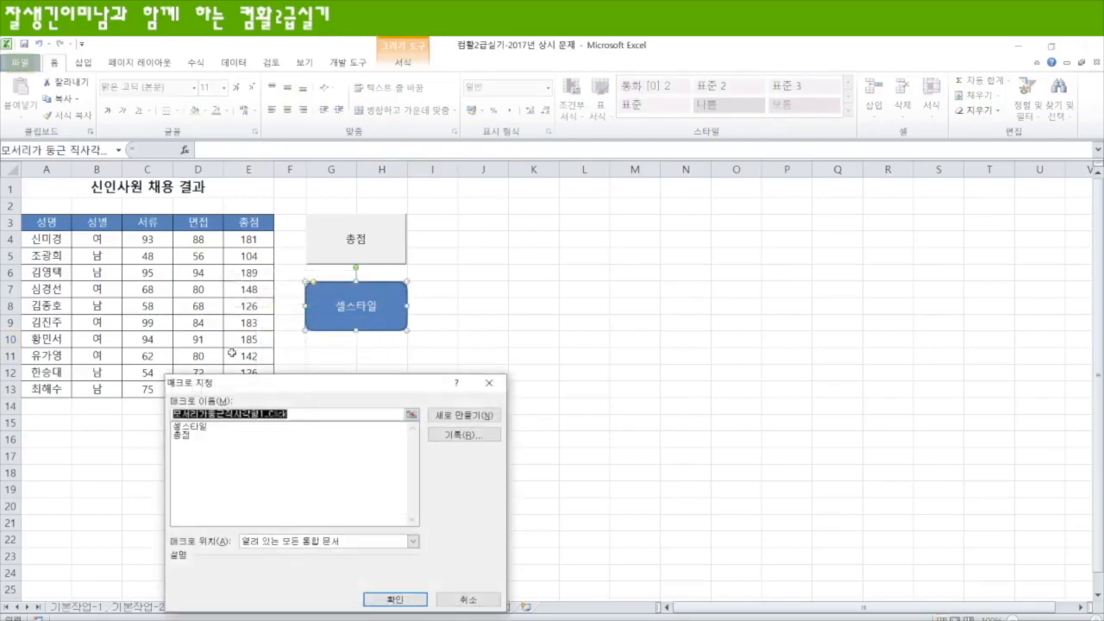
left_click(200, 428)
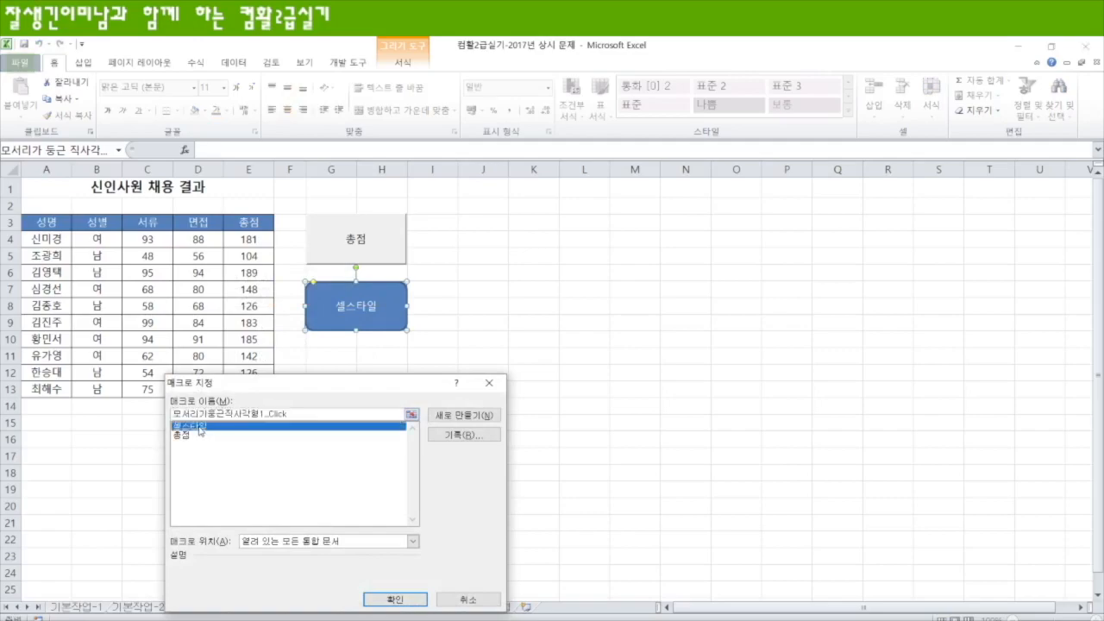
left_click(395, 598)
left_click(509, 438)
Test the rounded rectangle by running its 셀스타일 macro on the header row A3:E3
left_click_drag(45, 222, 250, 223)
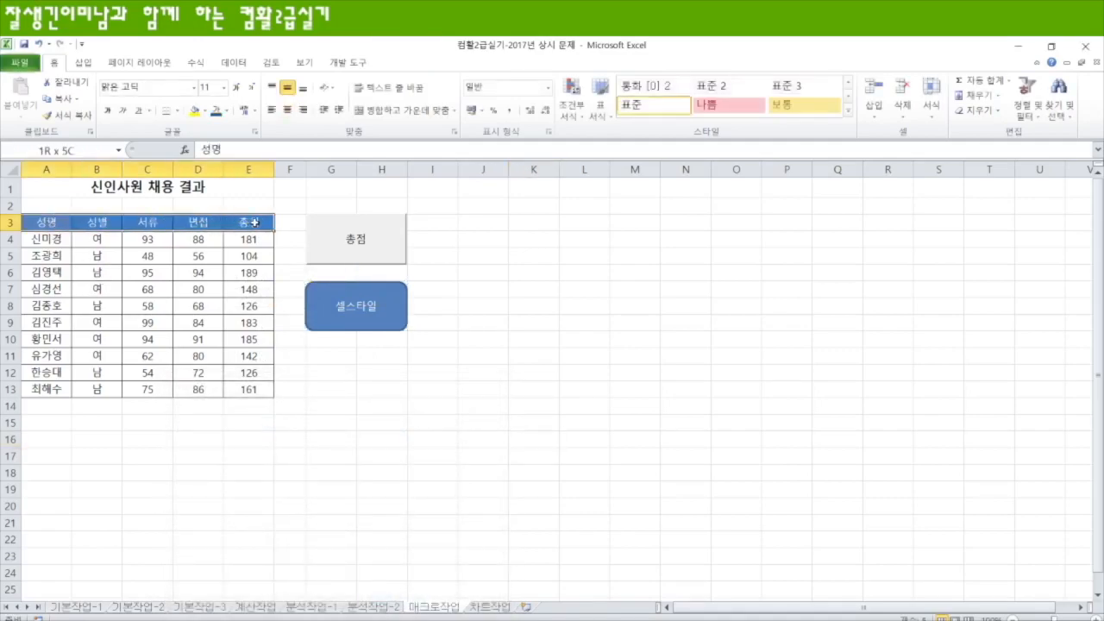
left_click(390, 389)
left_click(378, 320)
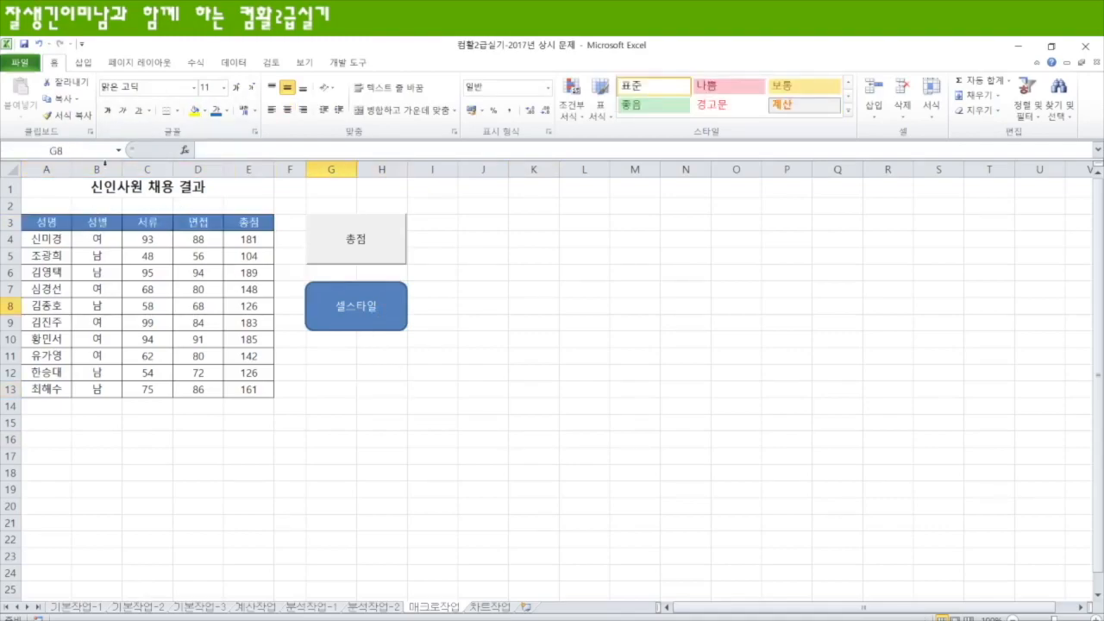
left_click(401, 406)
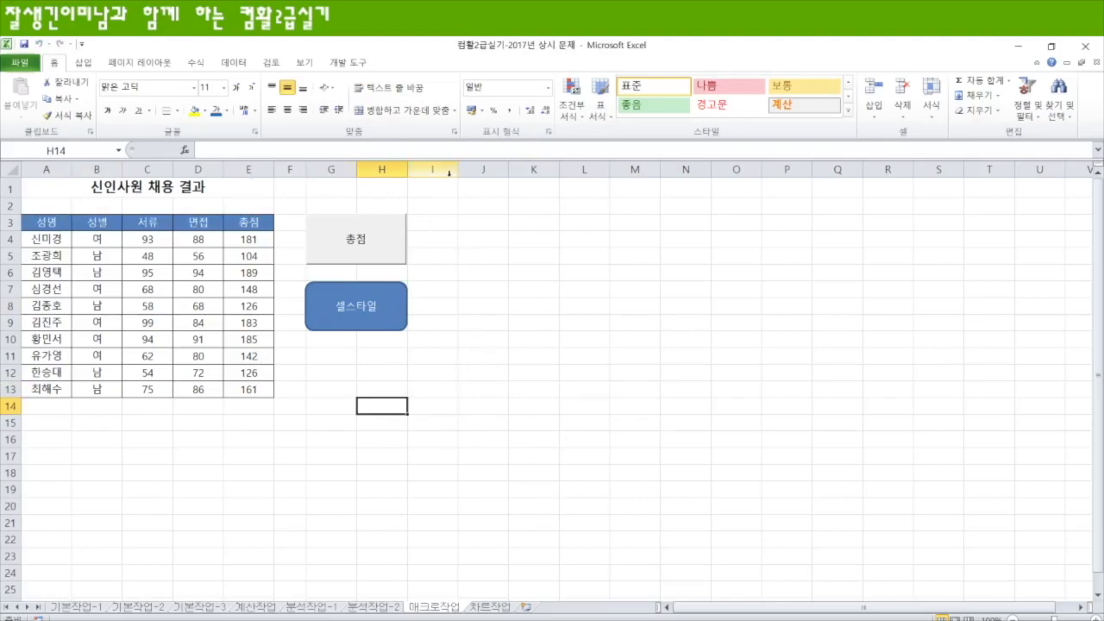
Go to the 차트작업 sheet and select the export and import column chart
left_click(489, 608)
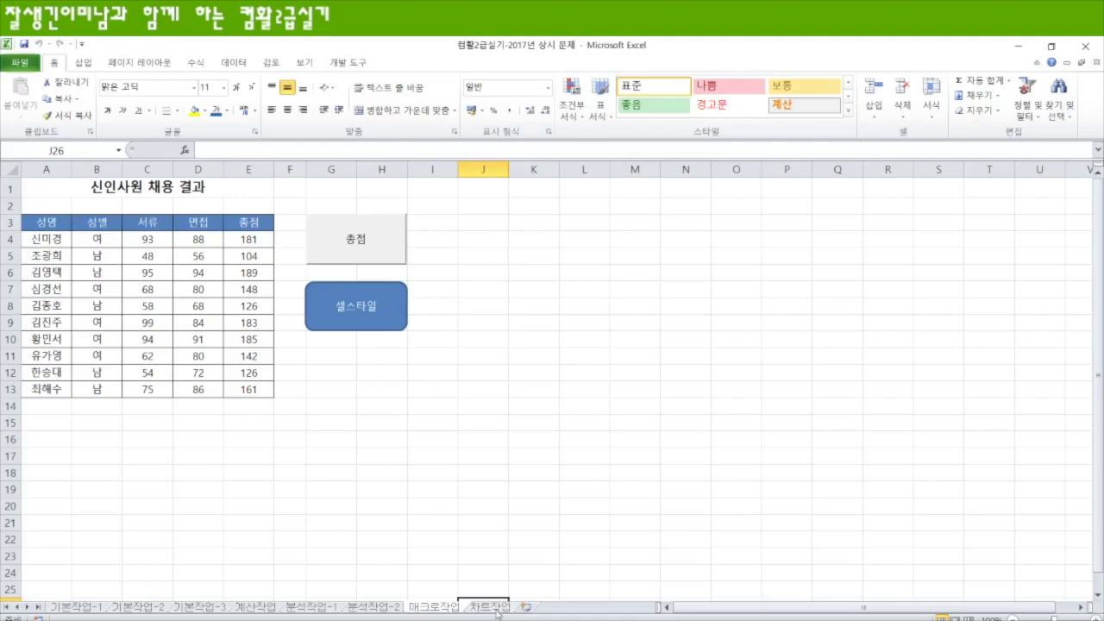
left_click(516, 414)
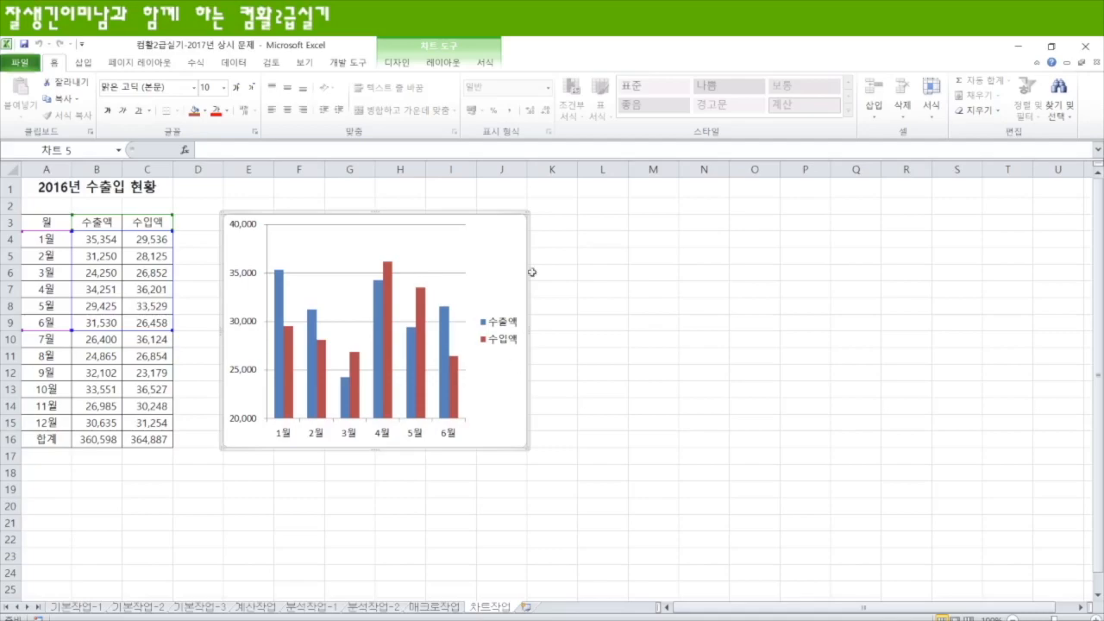
Try limiting the chart's data range to 4월 through 6월 and restore it to 1월 through 6월
left_click_drag(73, 232, 72, 237)
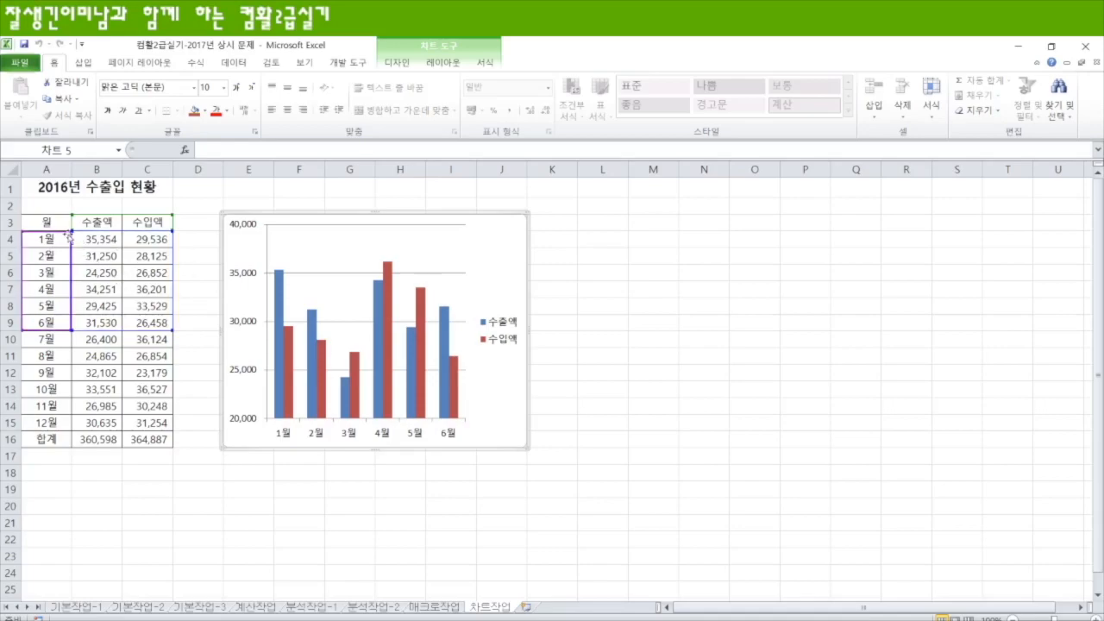
left_click_drag(73, 230, 73, 281)
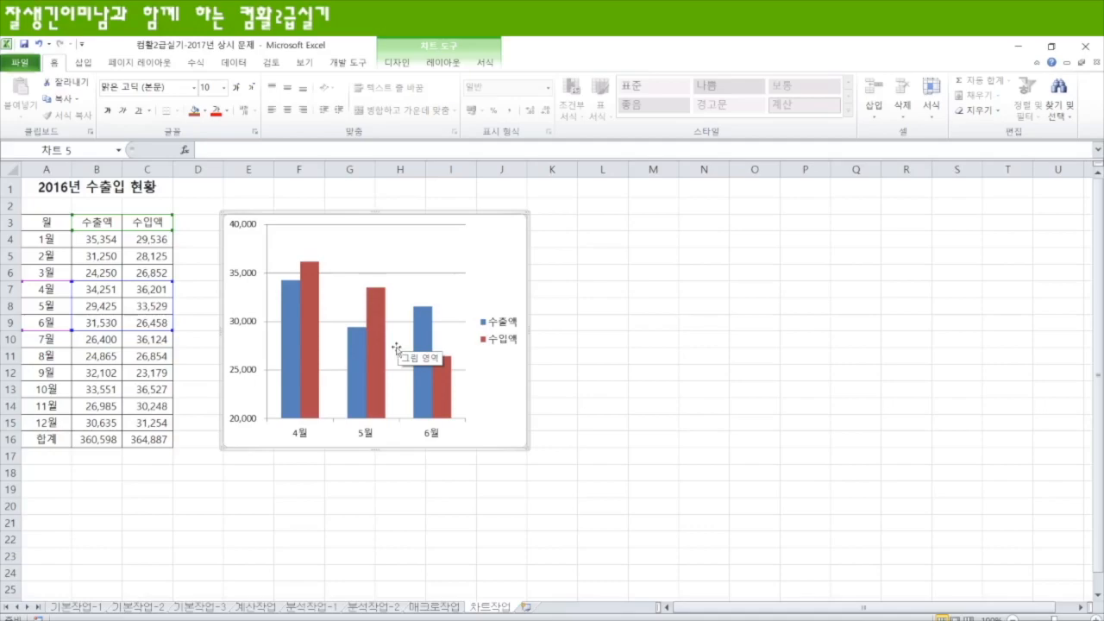
left_click_drag(73, 281, 74, 231)
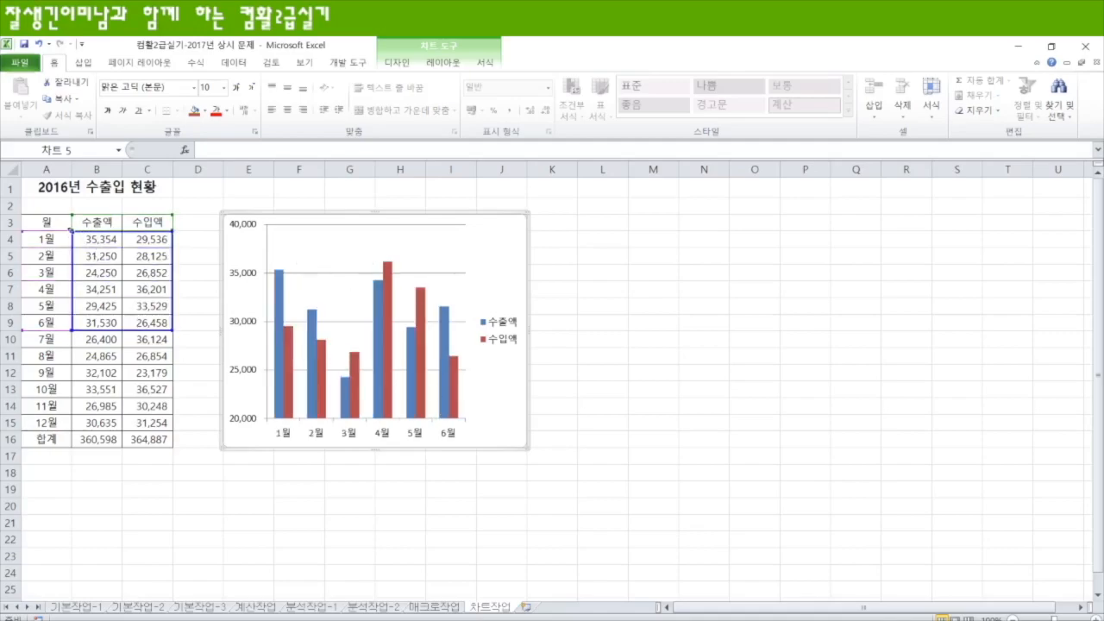
mouse_move(73, 330)
left_mouse_down()
mouse_move(72, 280)
mouse_move(72, 445)
mouse_move(74, 329)
left_mouse_up()
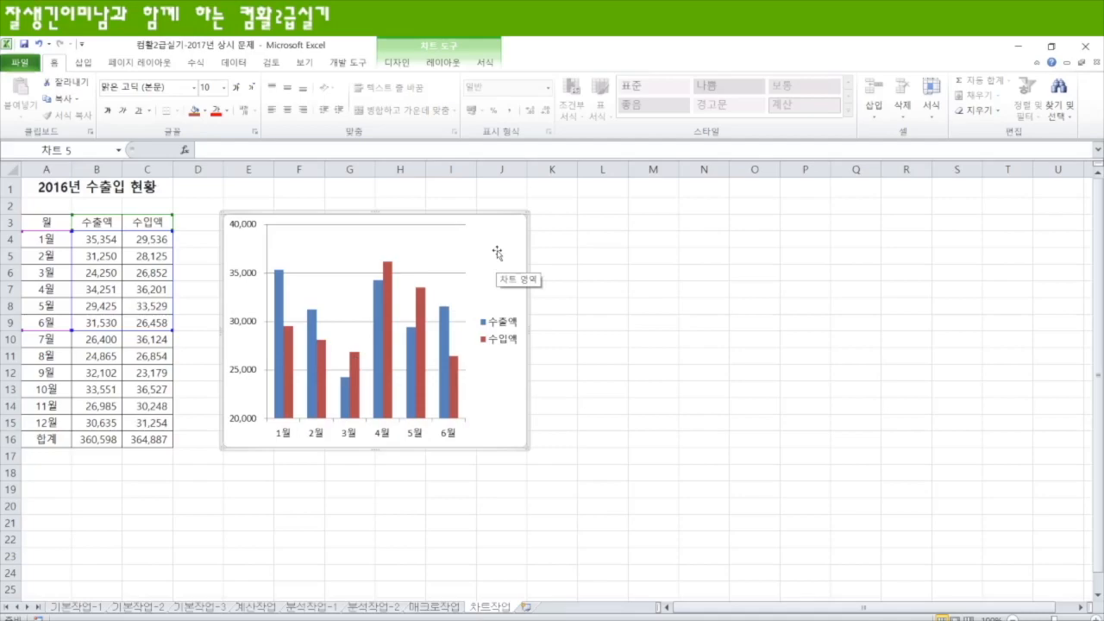
Try swapping the chart's rows and columns and selecting its month series in the data source settings, discarding the changes
right_click(350, 251)
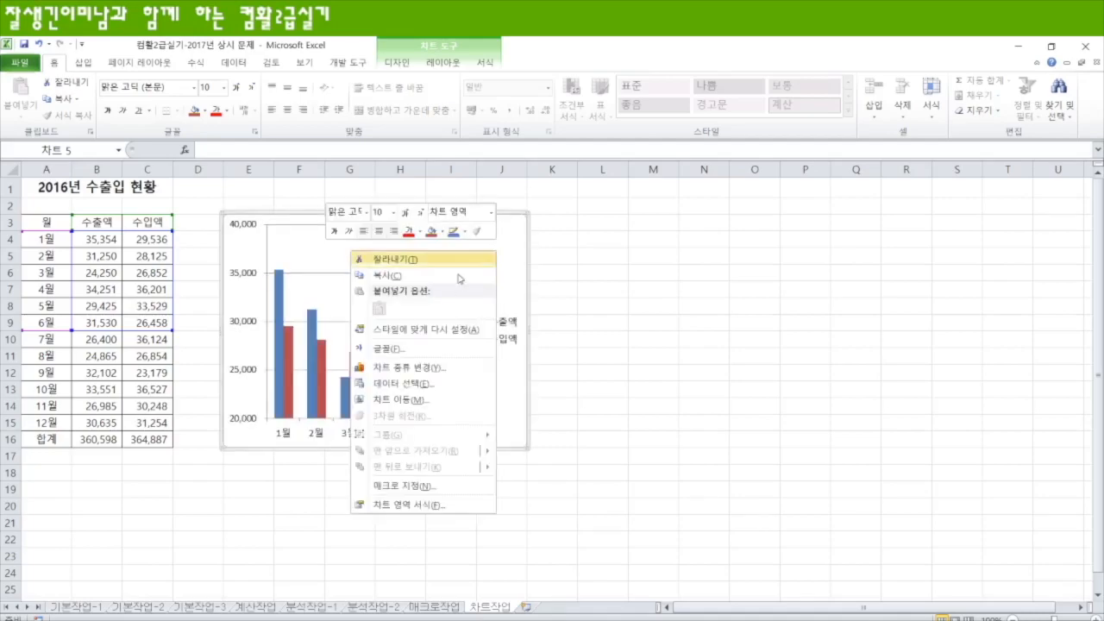
left_click(422, 390)
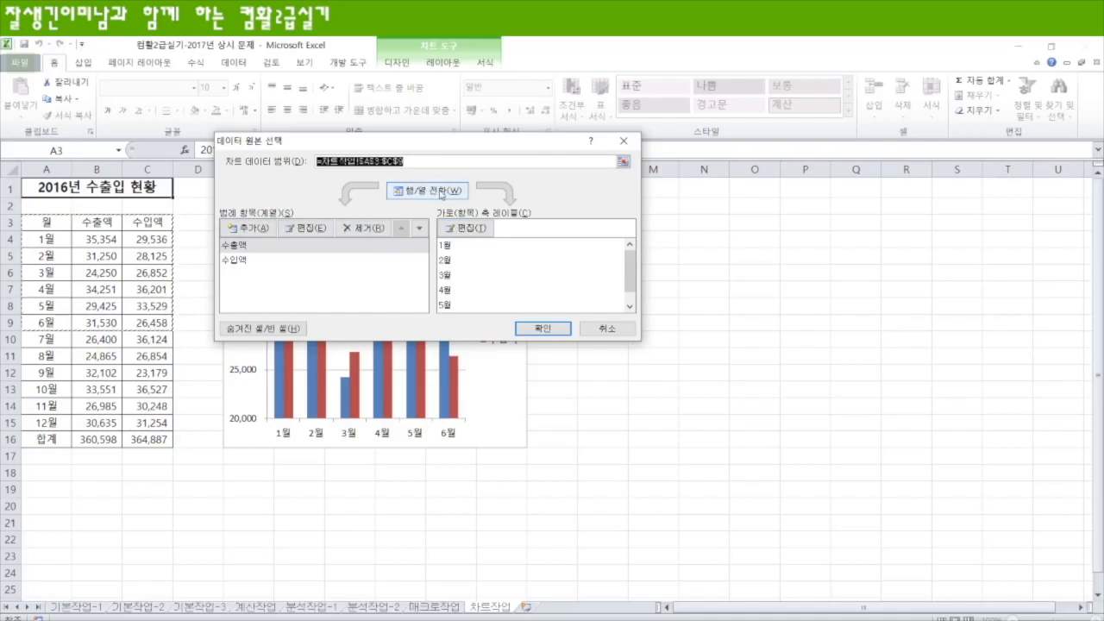
left_click(441, 191)
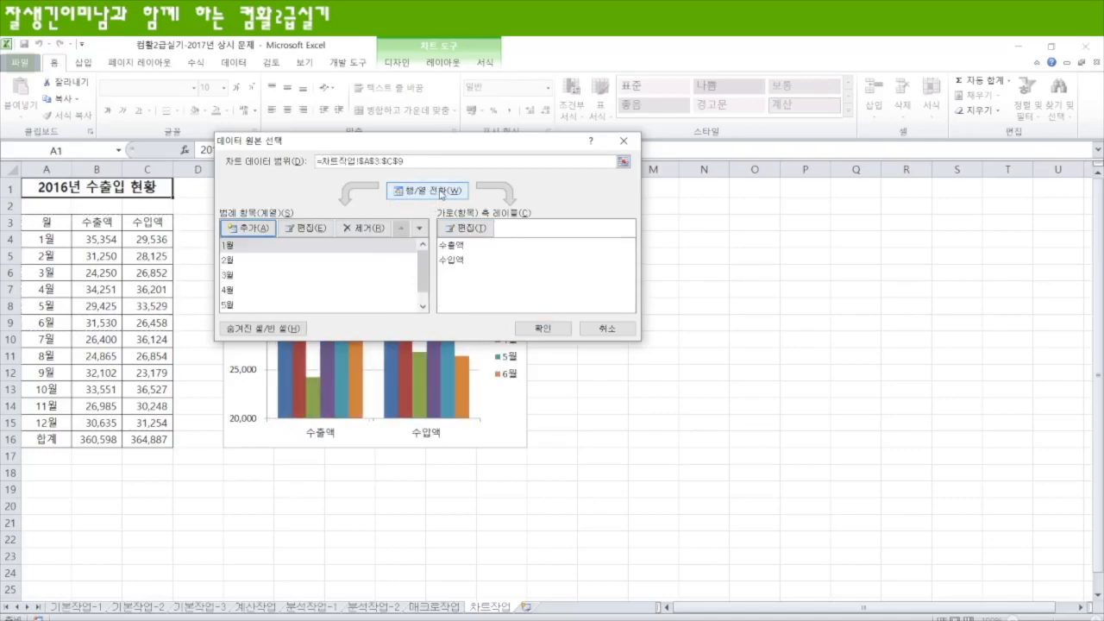
left_click(242, 248)
left_click(243, 261)
left_click(245, 275)
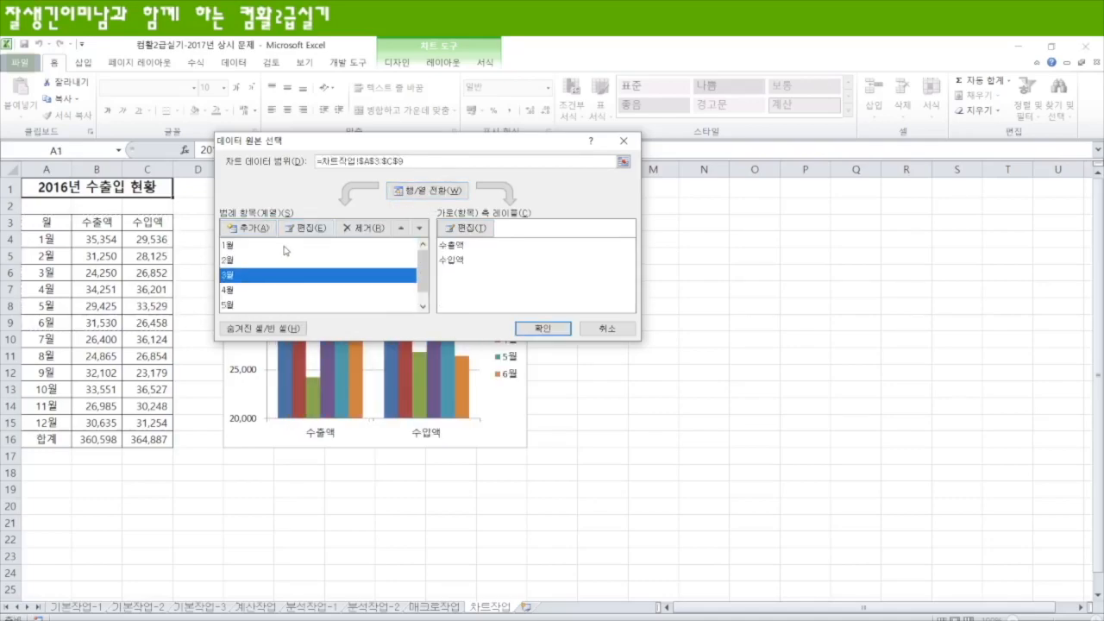
left_click(247, 246)
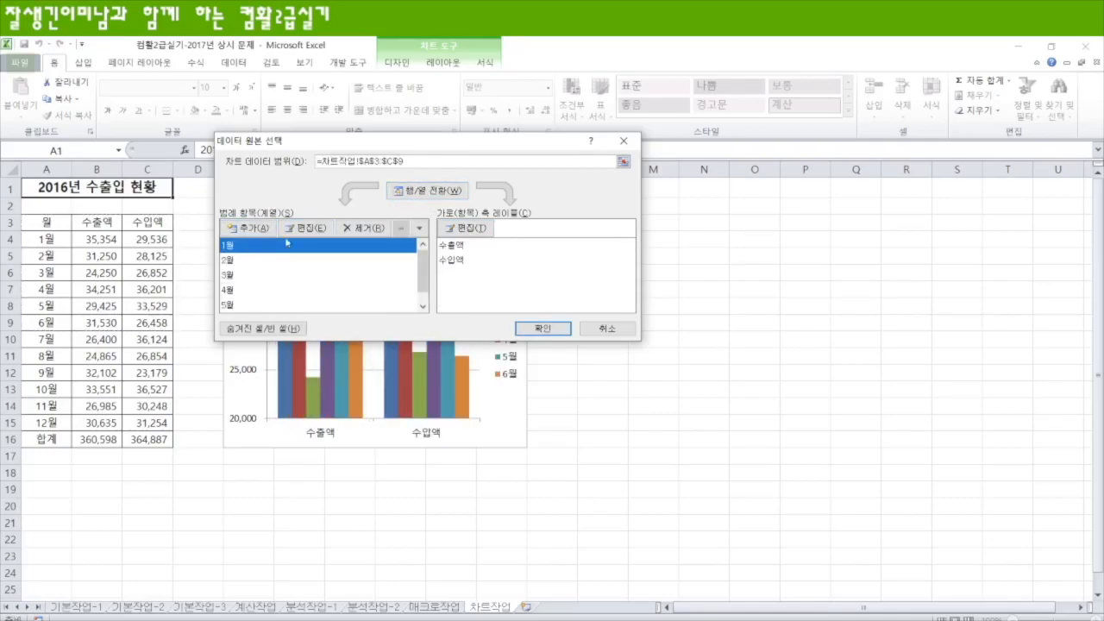
left_click(609, 333)
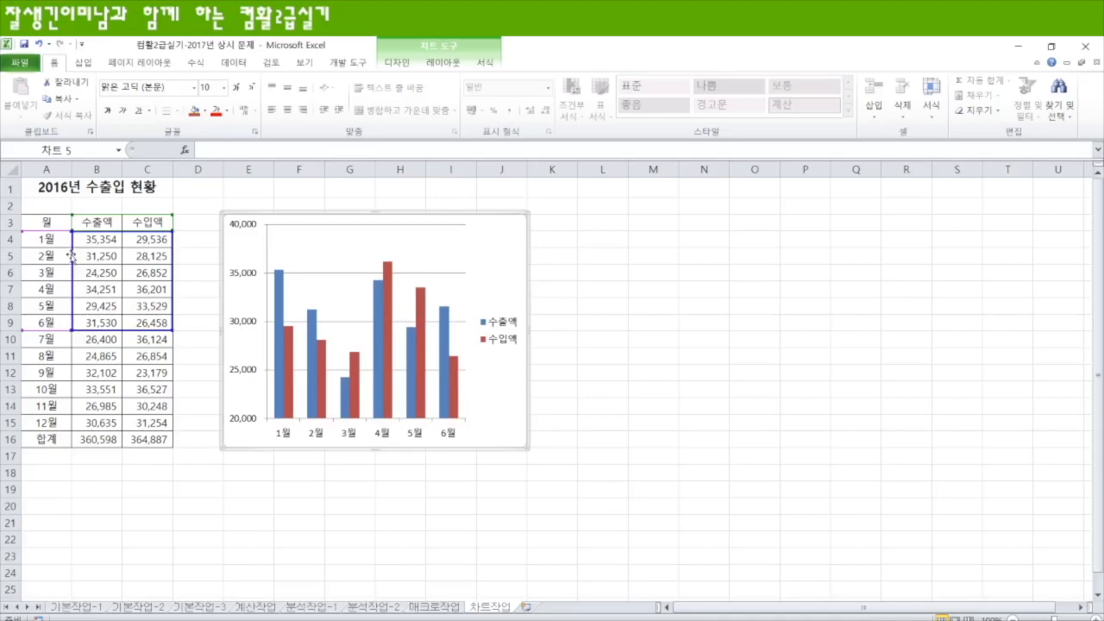
Limit the chart's data range to 4월 through 6월 and change the chart type to a line with markers
left_click_drag(72, 232, 72, 282)
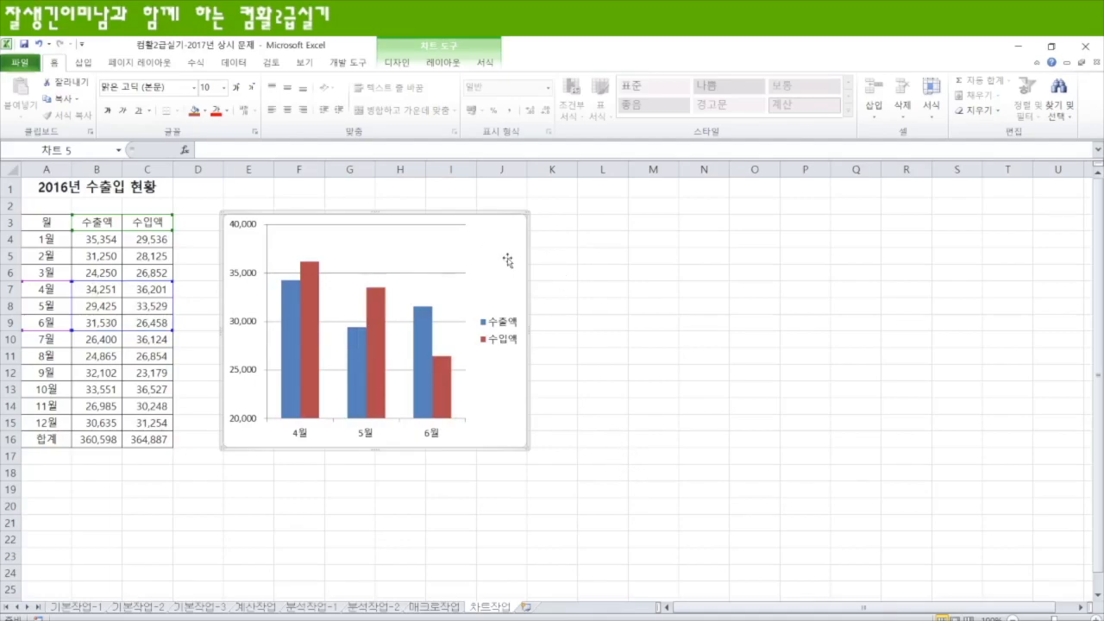
left_click(402, 64)
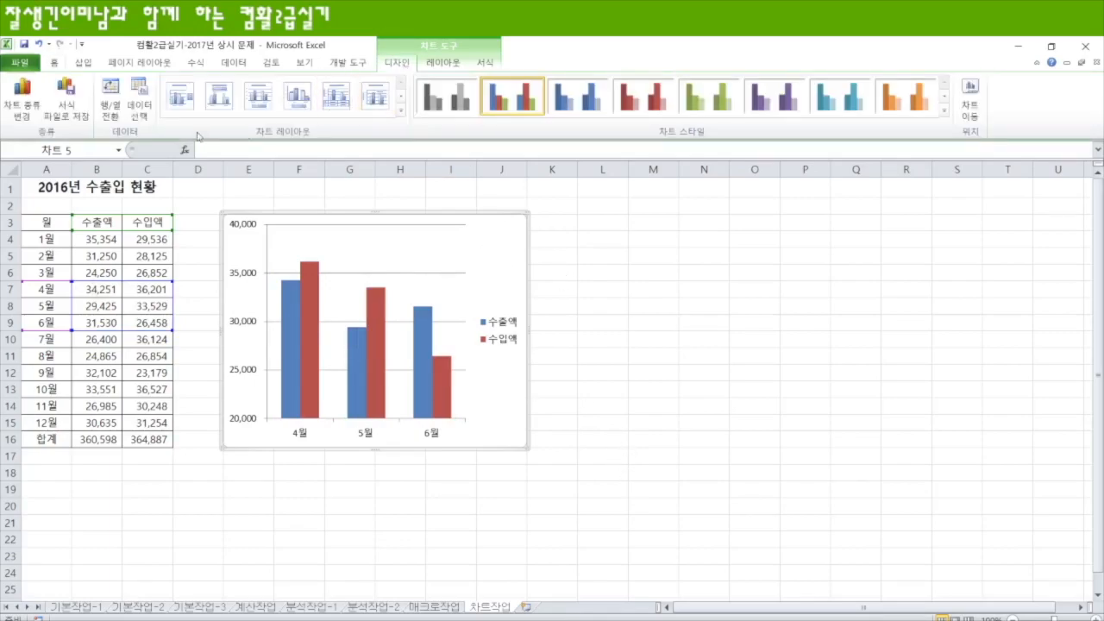
left_click(24, 97)
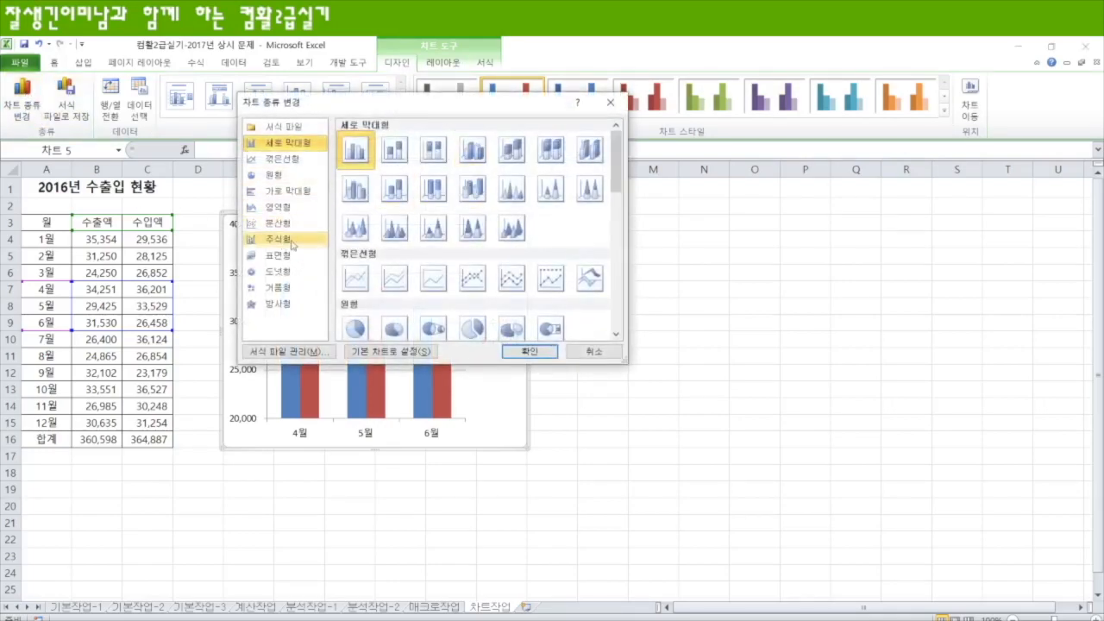
left_click(473, 277)
left_click(530, 351)
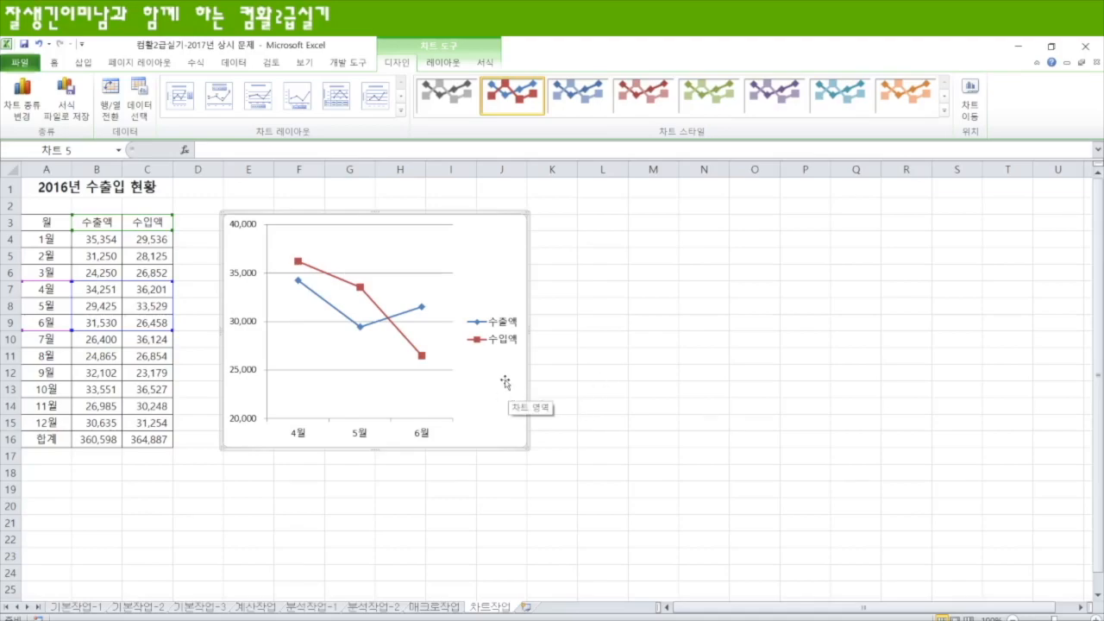
Add a title above the chart reading 2/4분기 수출입 현황
left_click(443, 64)
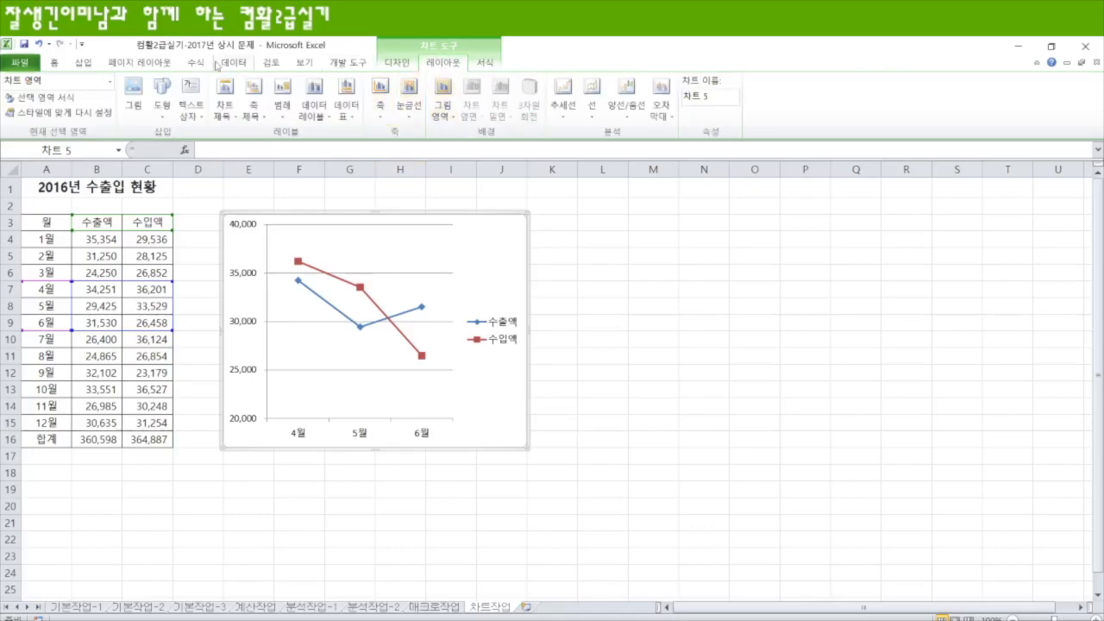
left_click(224, 107)
left_click(168, 226)
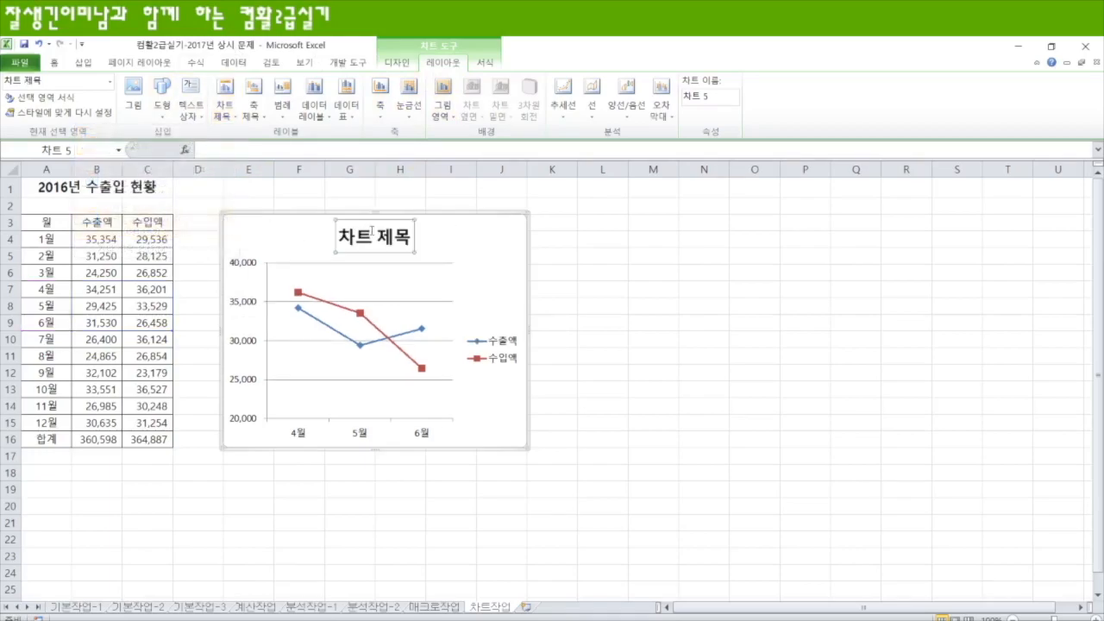
left_click_drag(338, 237, 412, 236)
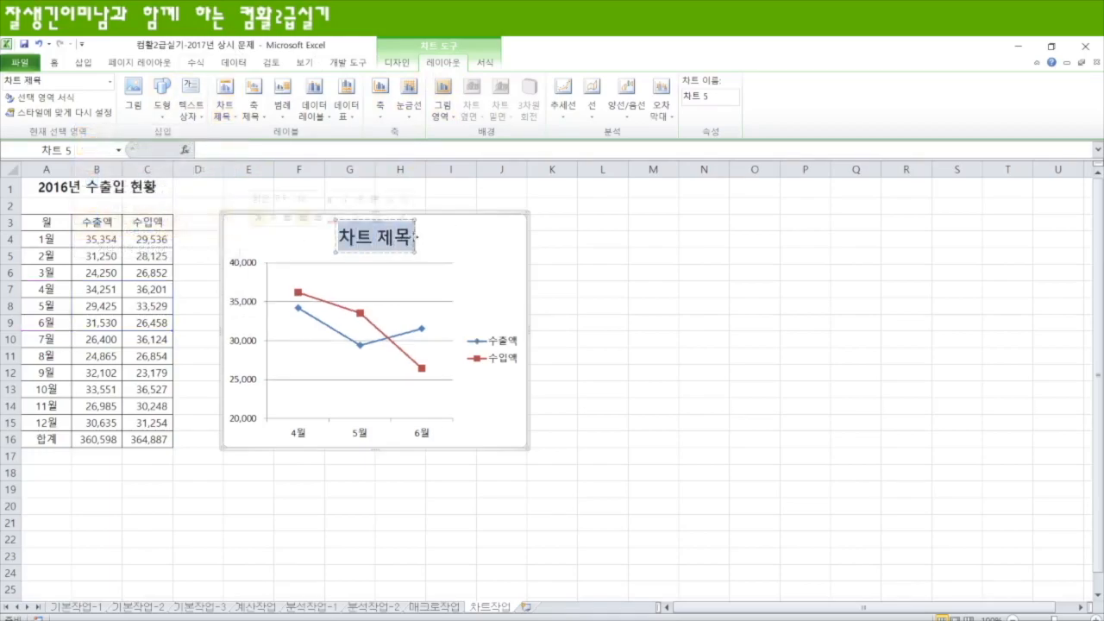
type("2/4분")
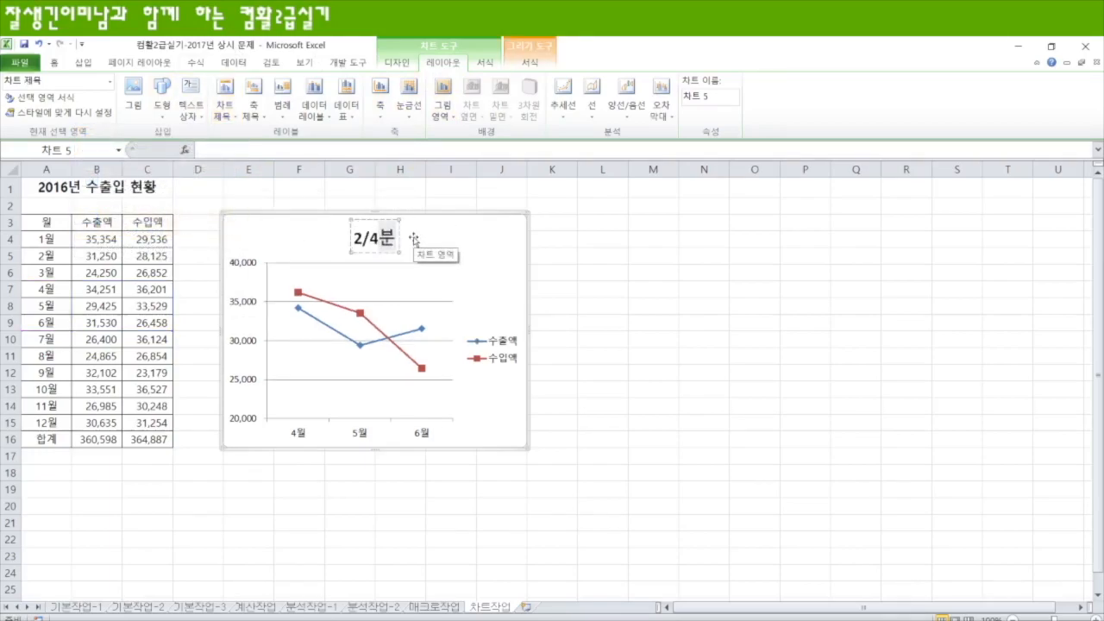
type("기 수출입 현황")
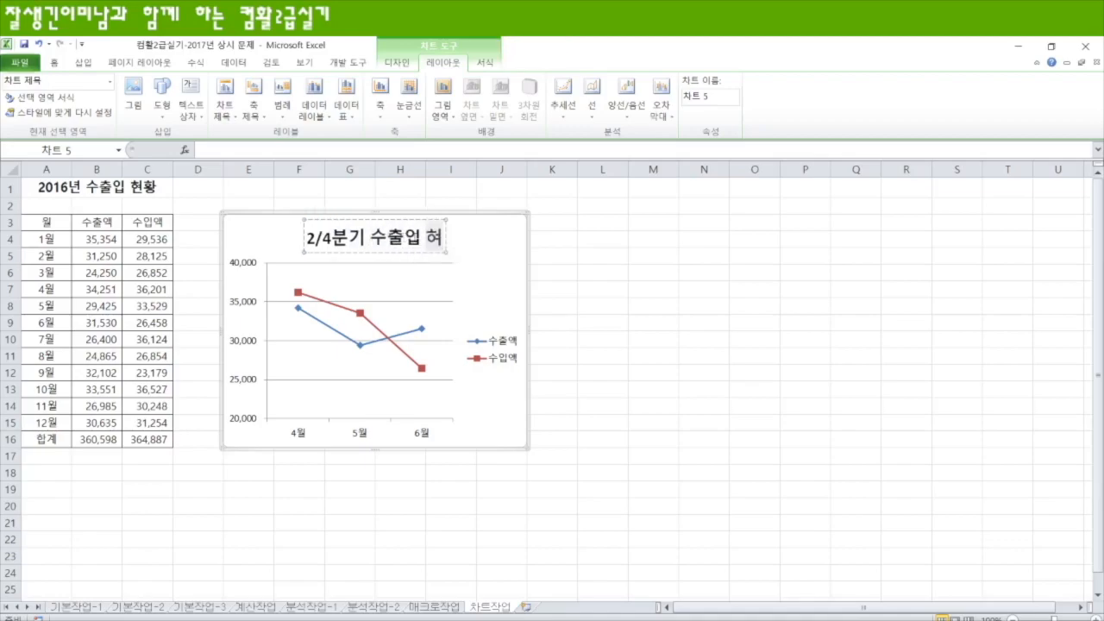
left_click(598, 318)
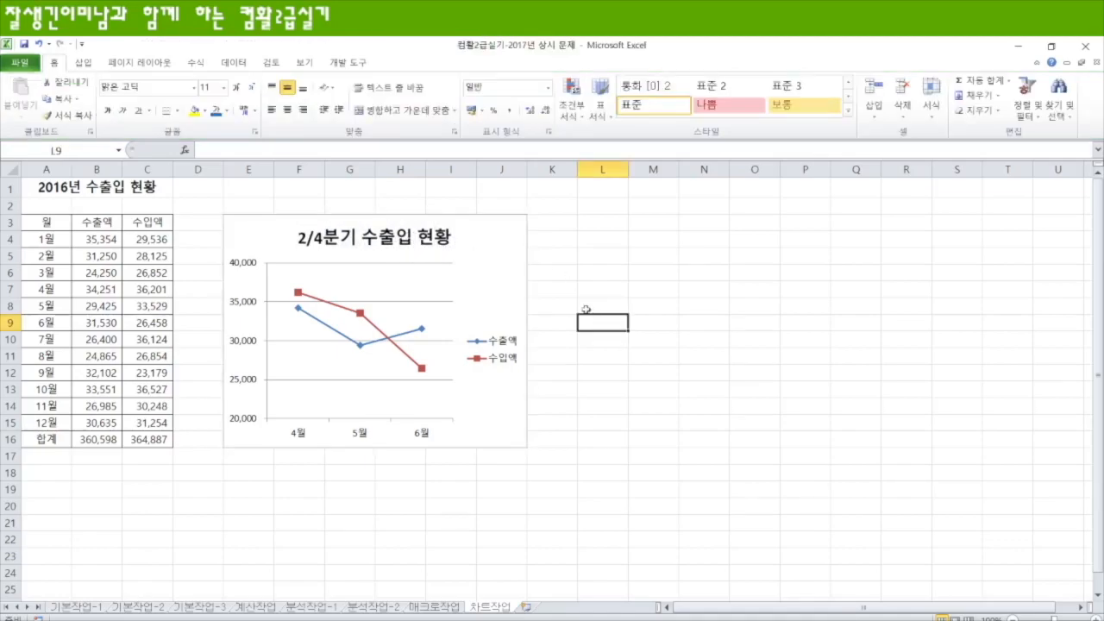
Place the chart's legend below the plot area
left_click(516, 290)
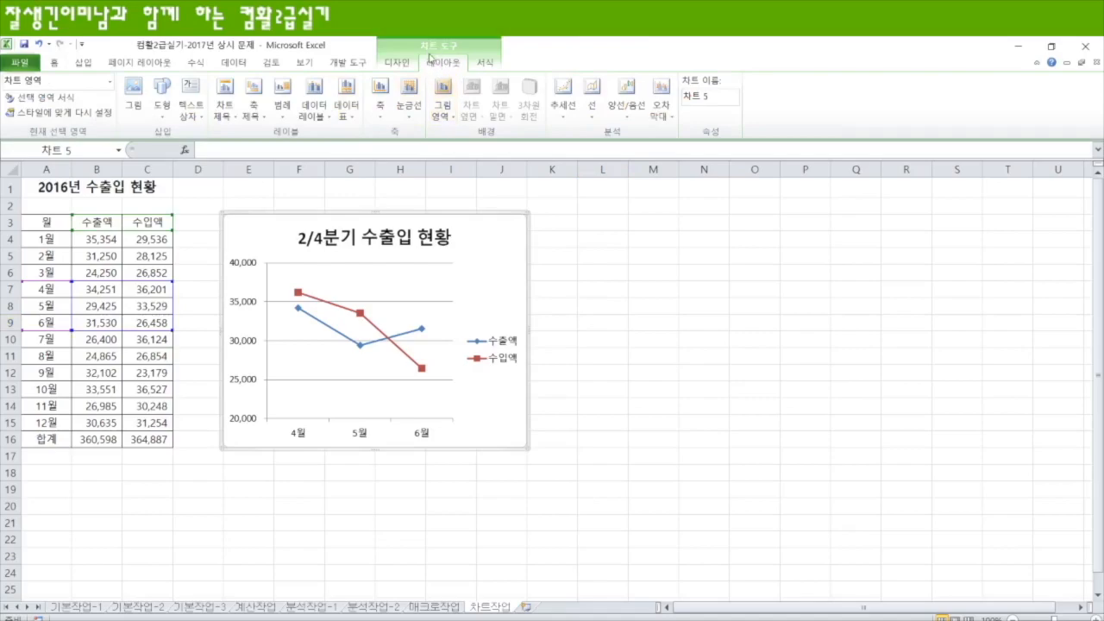
left_click(283, 110)
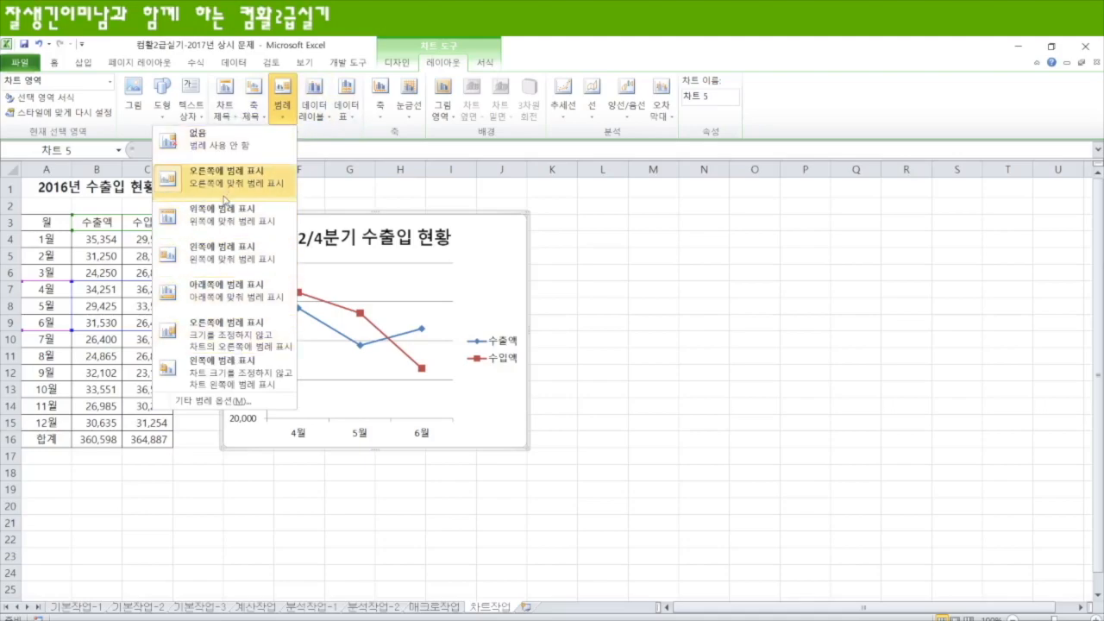
left_click(215, 284)
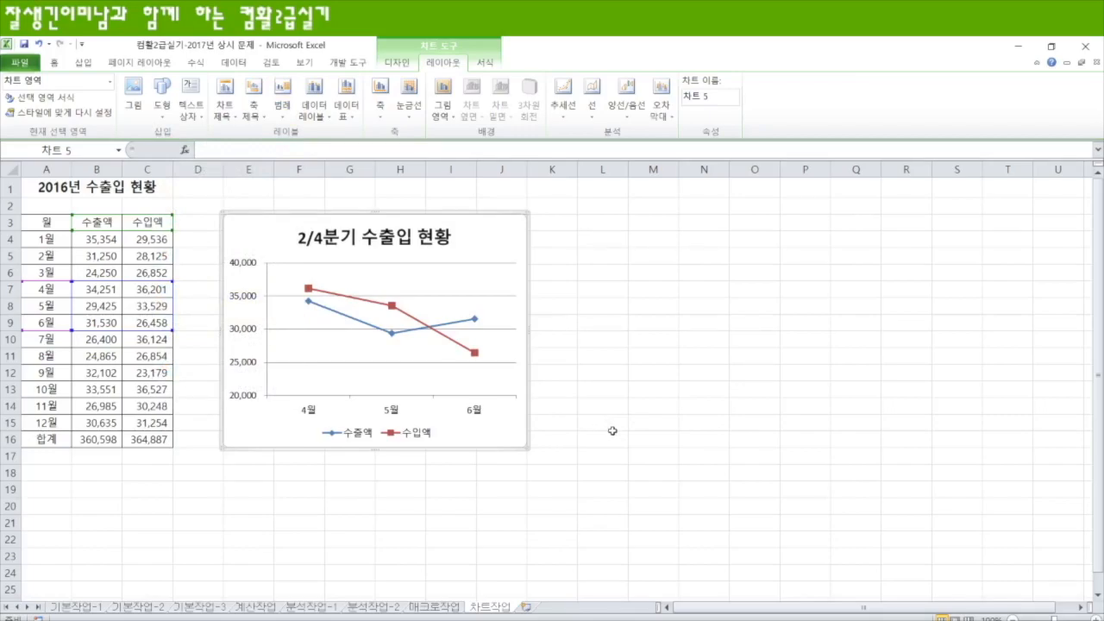
Add a data label below only the 6월 point of the 수입액 series
mouse_move(477, 355)
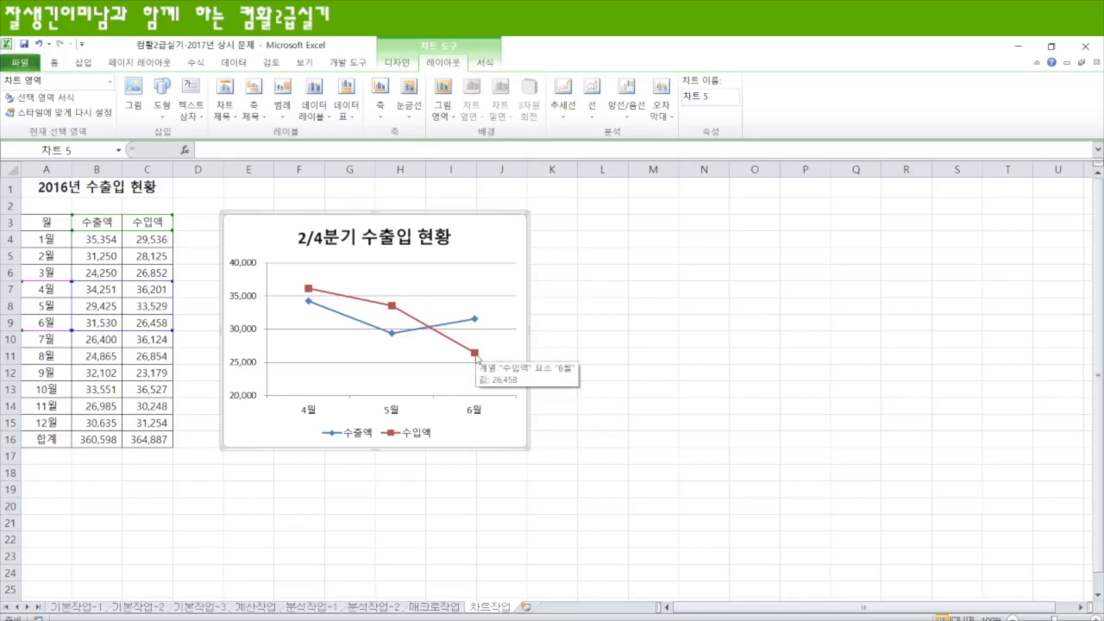
left_click(477, 356)
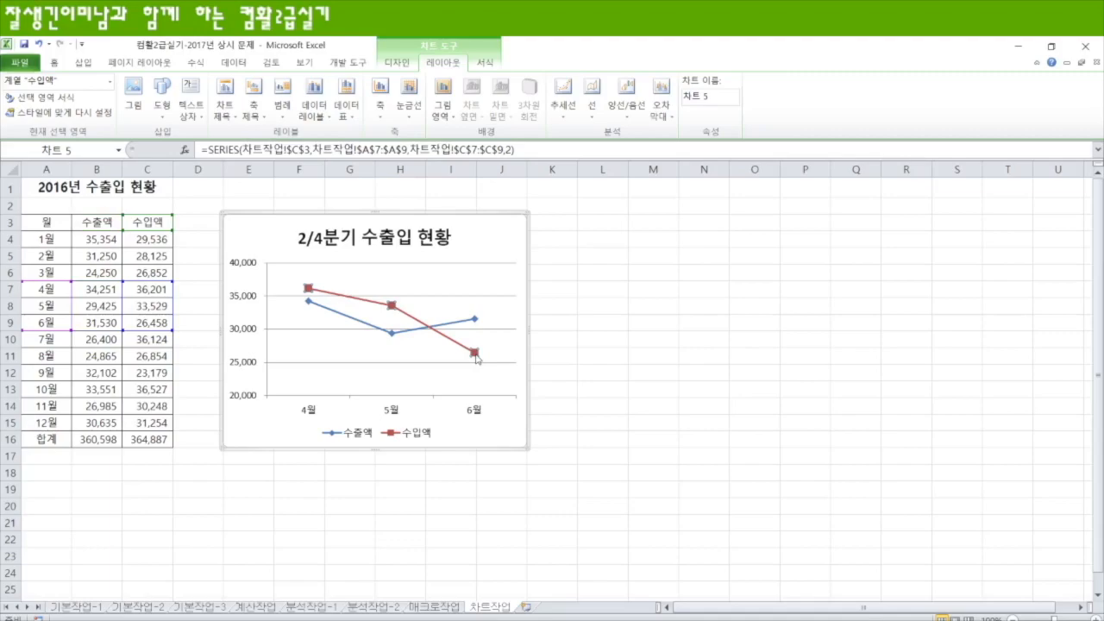
left_click(476, 353)
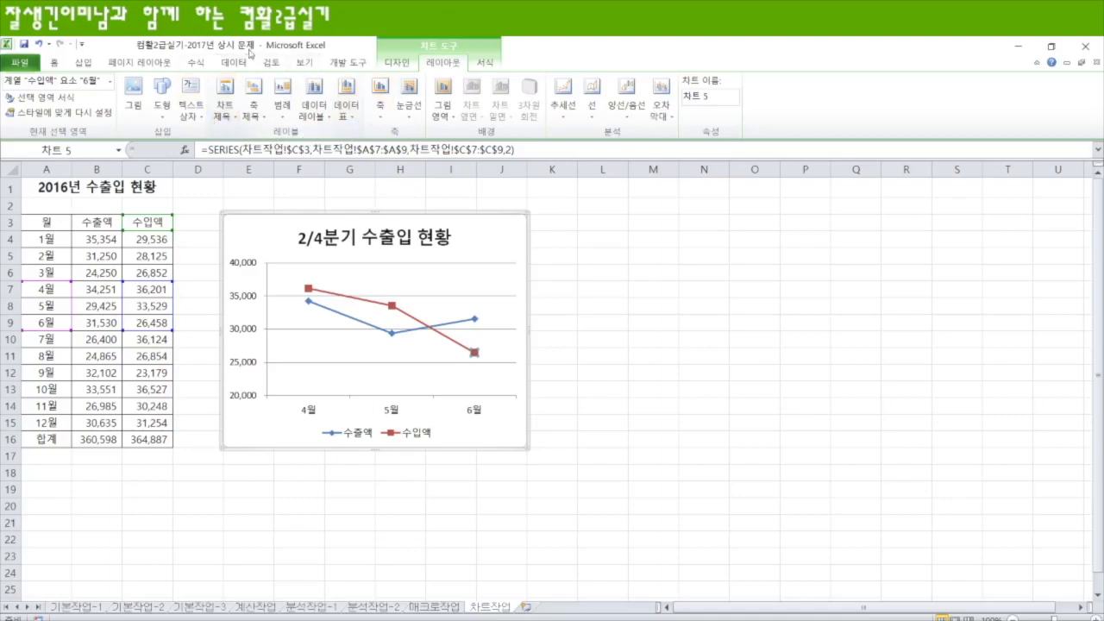
left_click(318, 110)
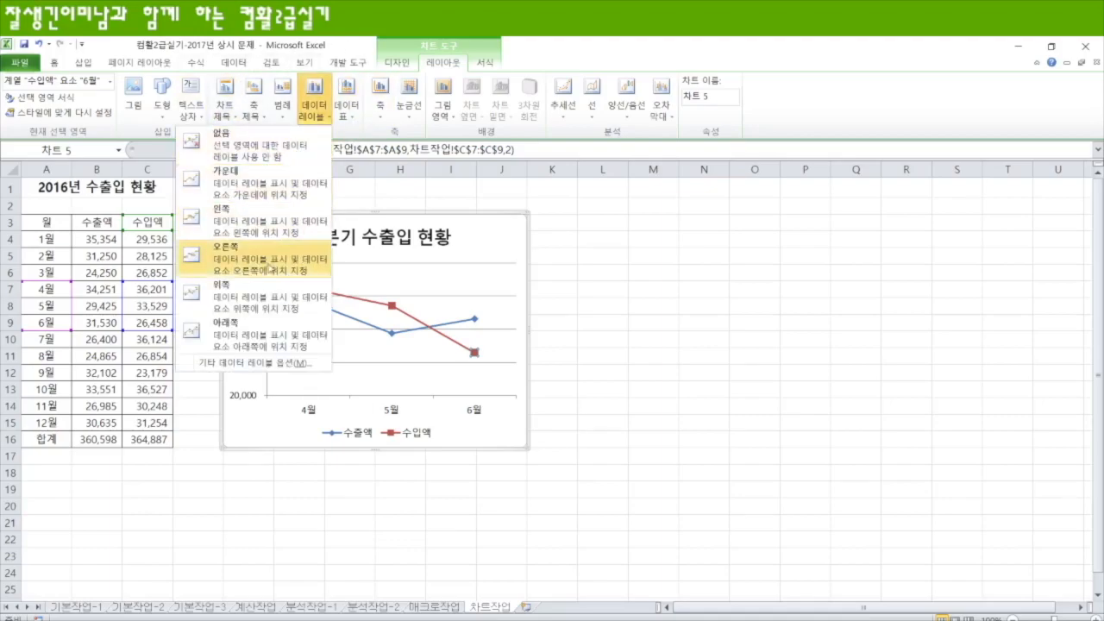
left_click(285, 336)
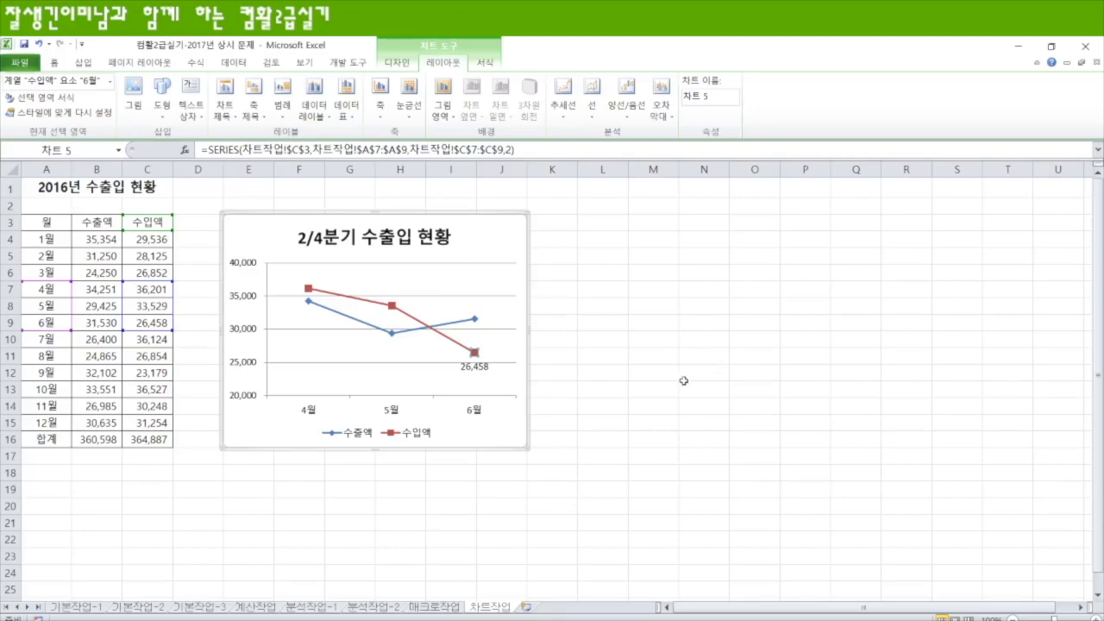
left_click(647, 308)
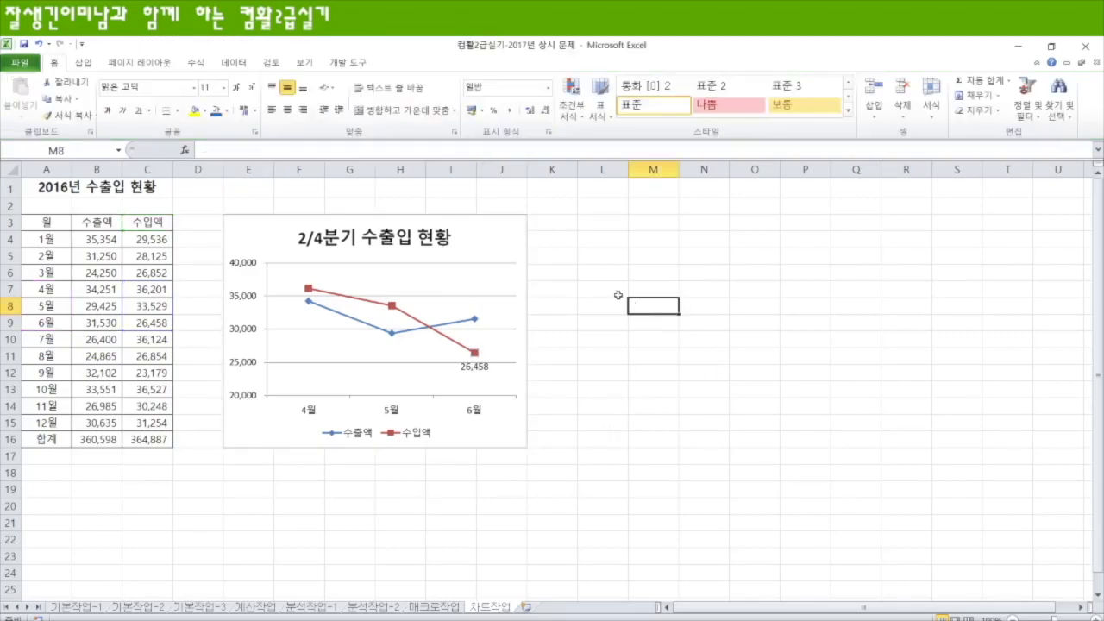
Apply the centre preset of the inner (안쪽) shadows to the chart area
left_click(508, 232)
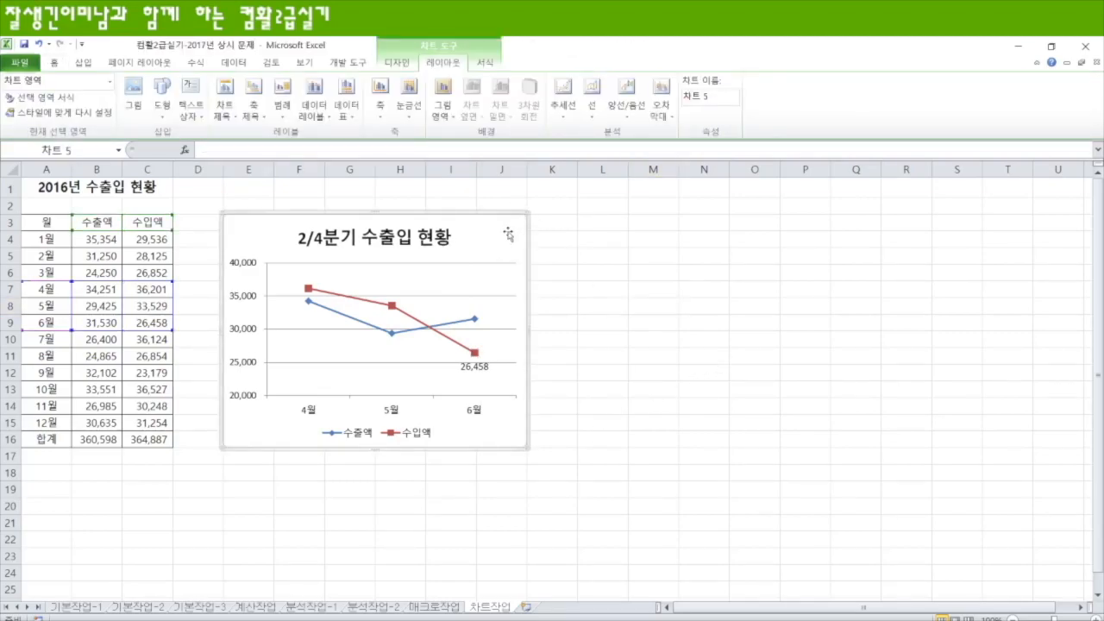
right_click(508, 232)
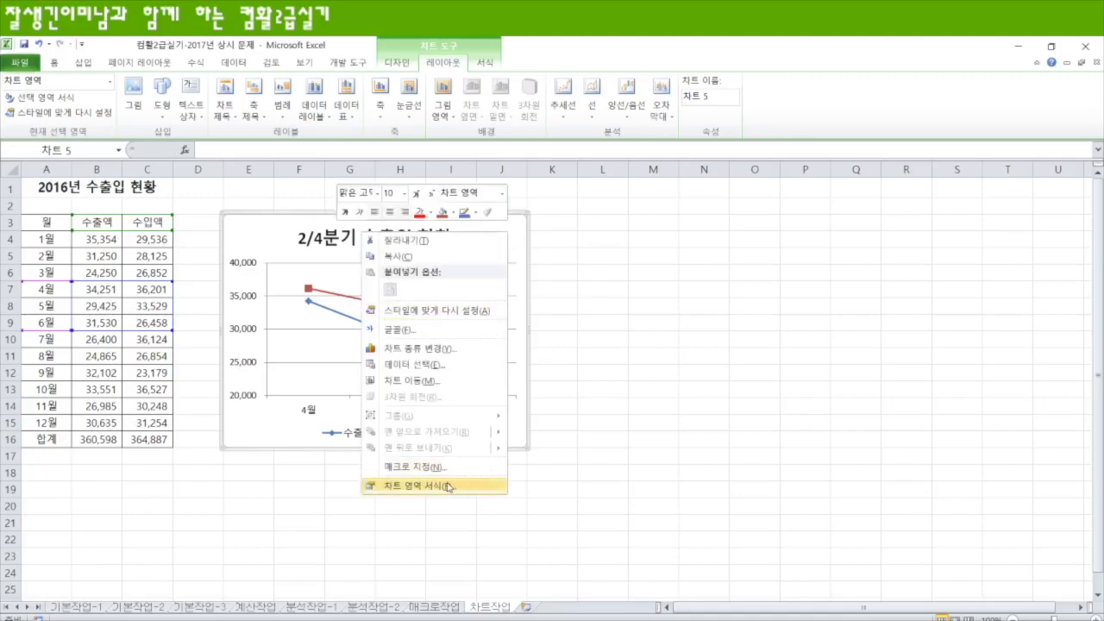
key("ctrl+1")
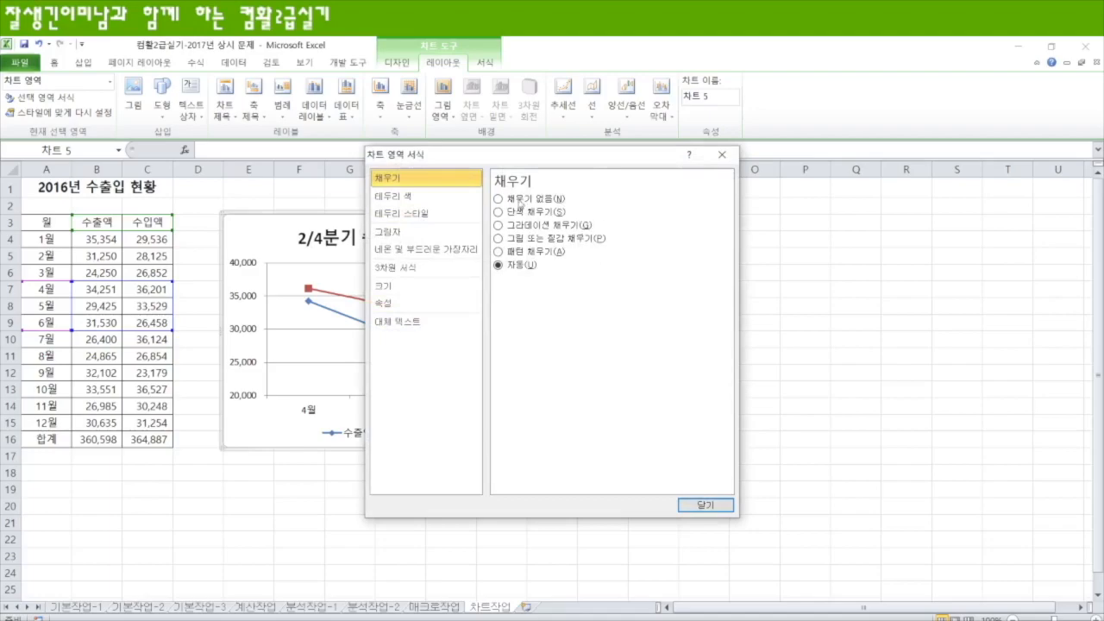
left_click(400, 234)
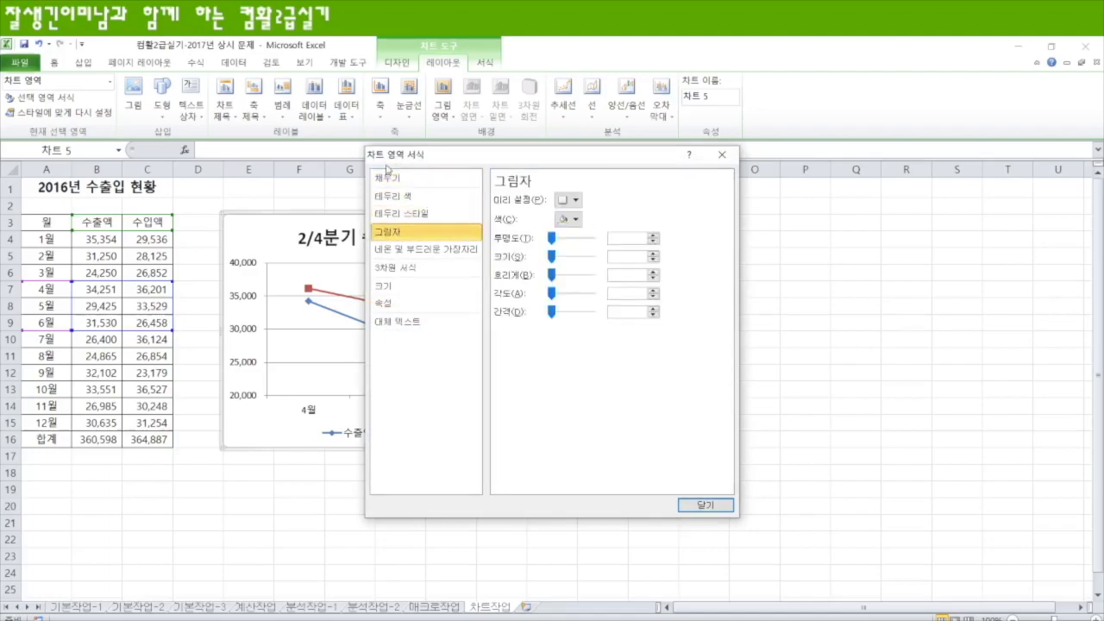
left_click(572, 200)
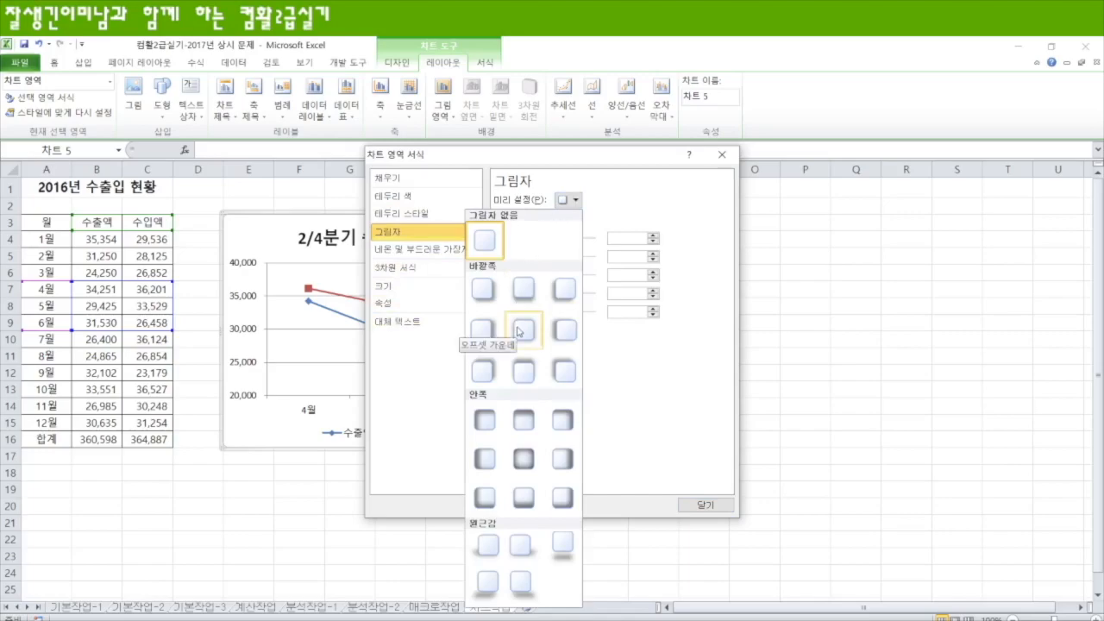
left_click(527, 464)
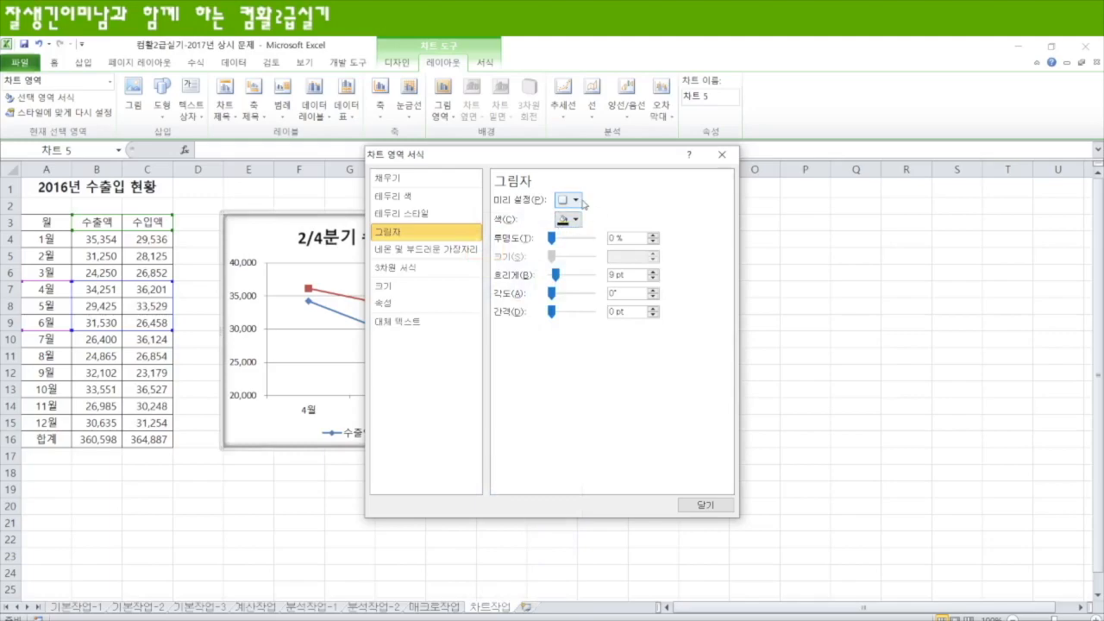
Give the chart area's border rounded corners (둥근 모서리) and close the chart area formatting
left_click(425, 213)
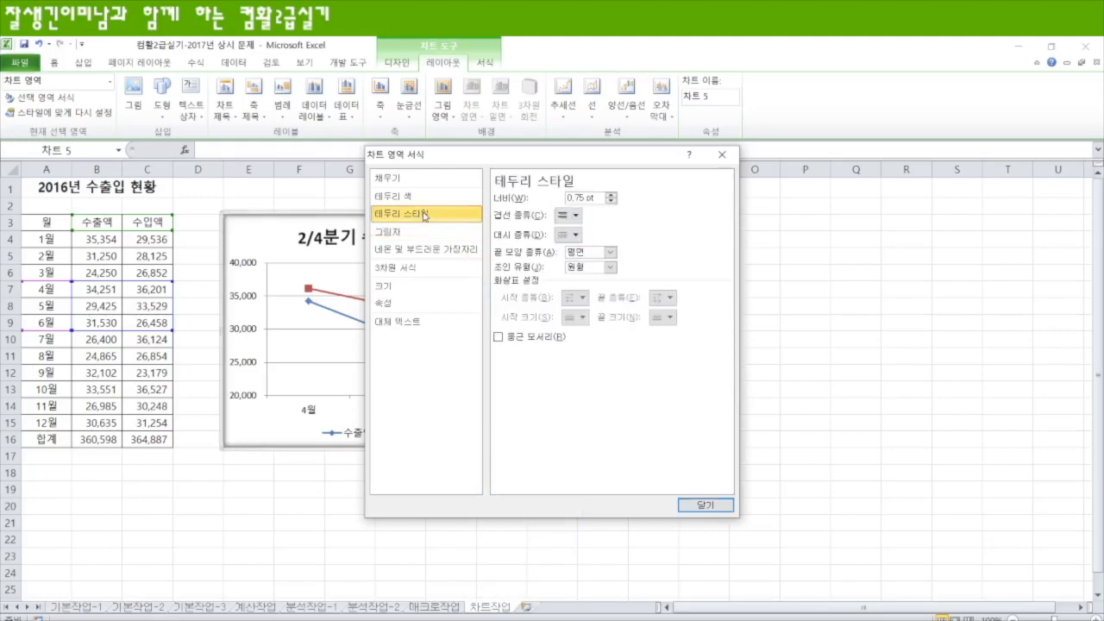
left_click(499, 337)
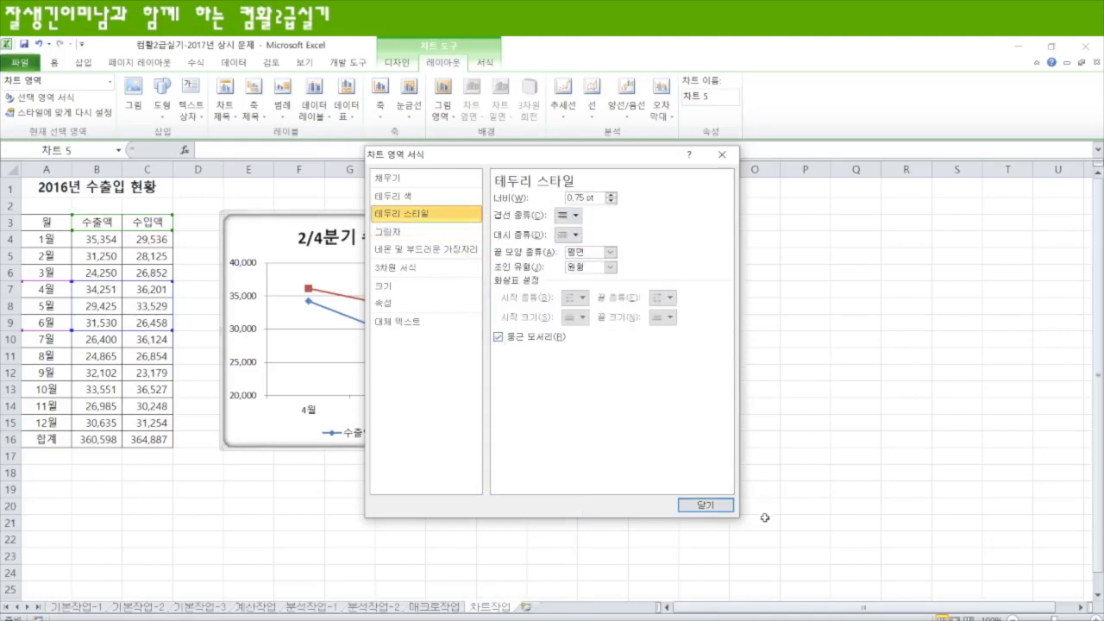
left_click(708, 505)
left_click(709, 435)
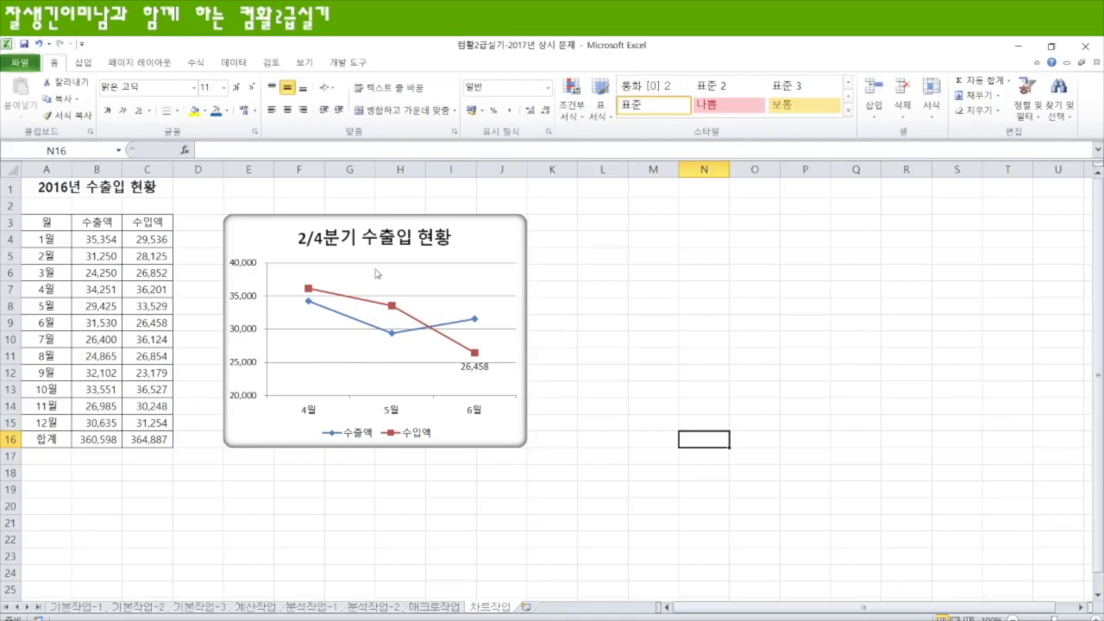
Review the completed sheets from 매크로작업 back through 분석작업-2, 분석작업-1 and 계산작업 to 기본작업-1, then recheck 계산작업 and 분석작업-1
left_click(451, 610)
left_click(393, 609)
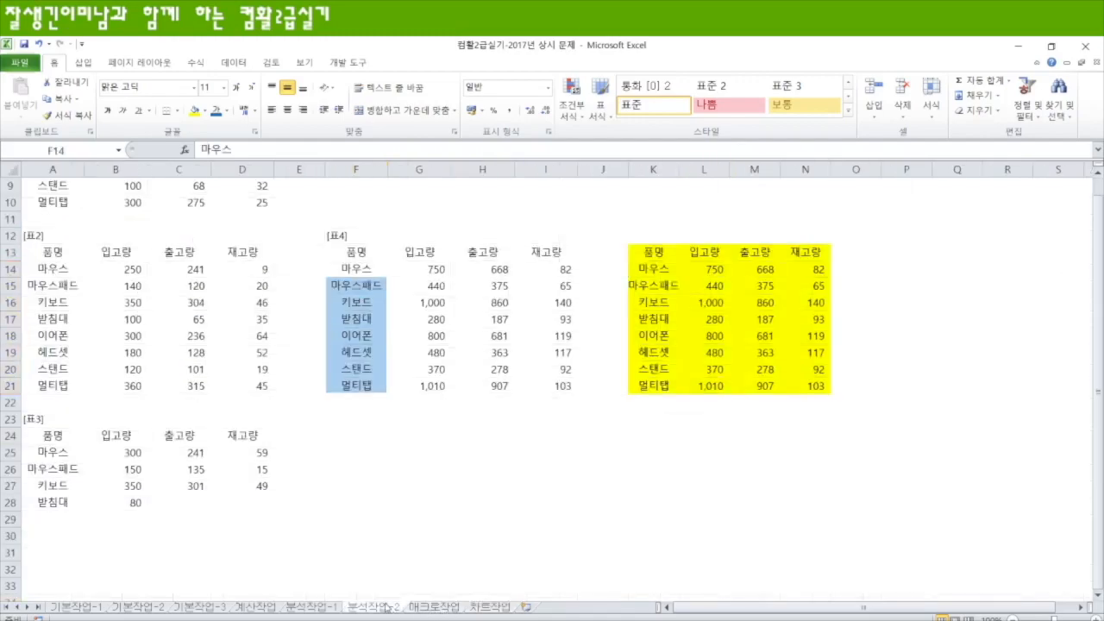
left_click(321, 609)
left_click(256, 608)
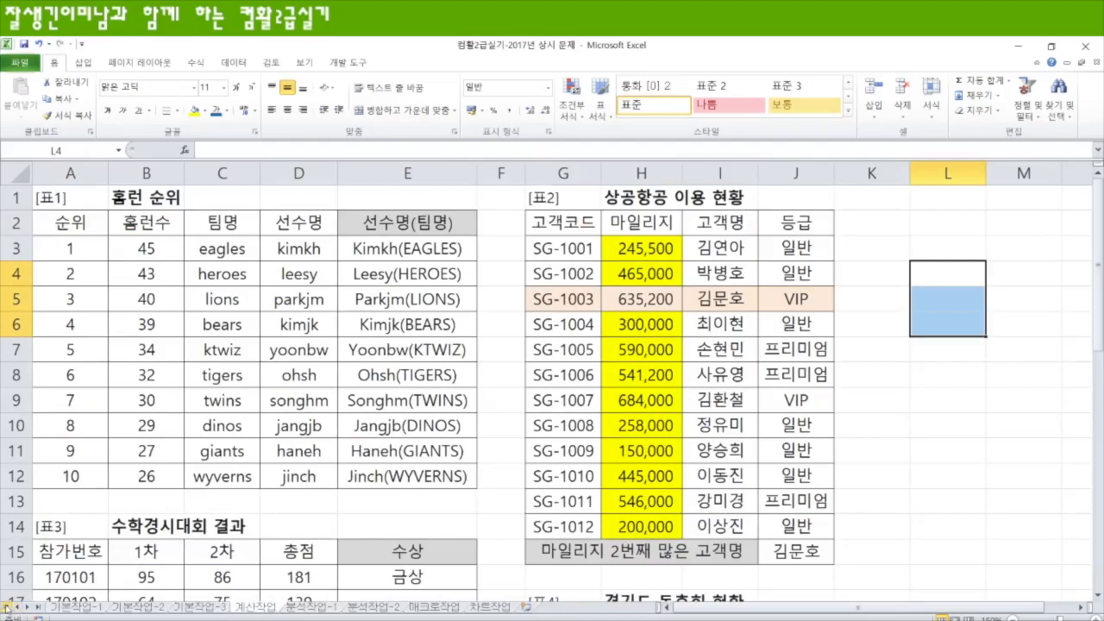
scroll(405, 431, "down", 3)
scroll(394, 442, "up", 3)
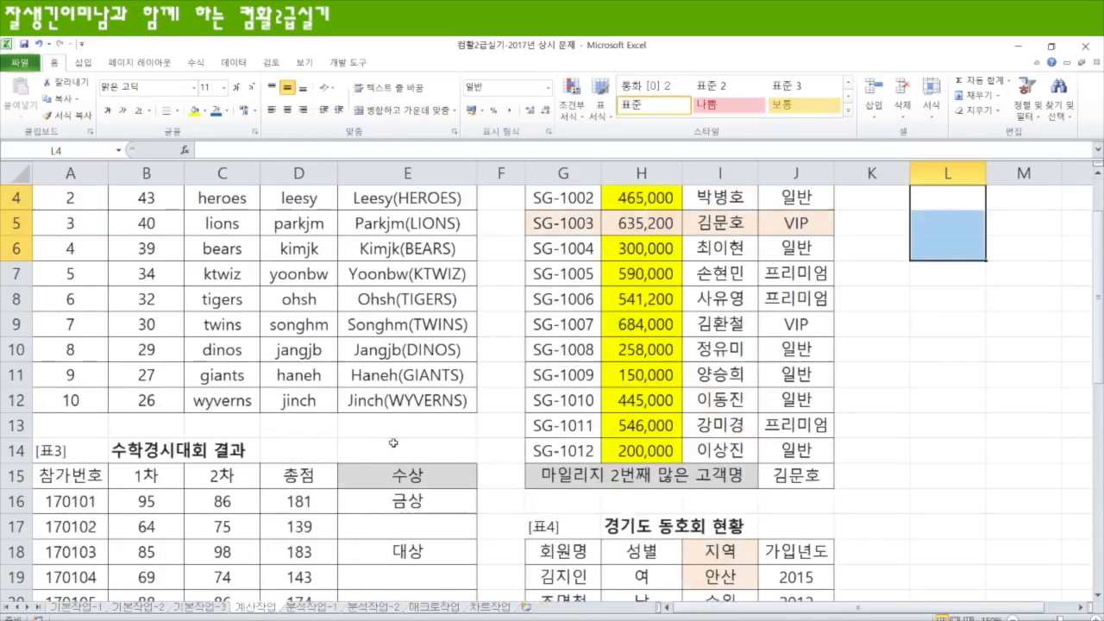
left_click(77, 608)
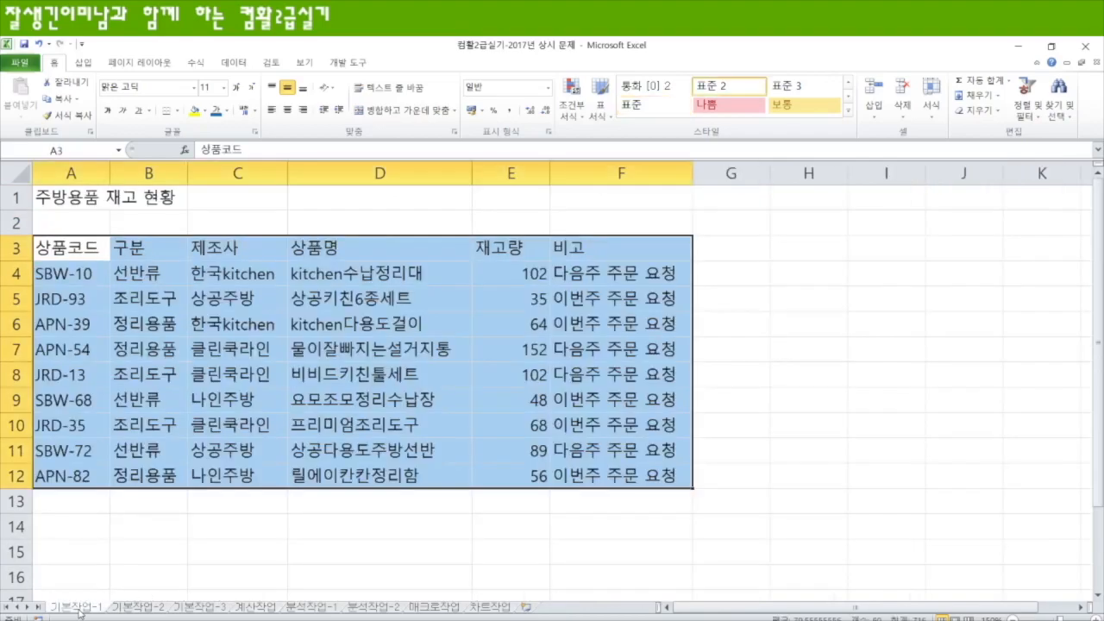
left_click(250, 607)
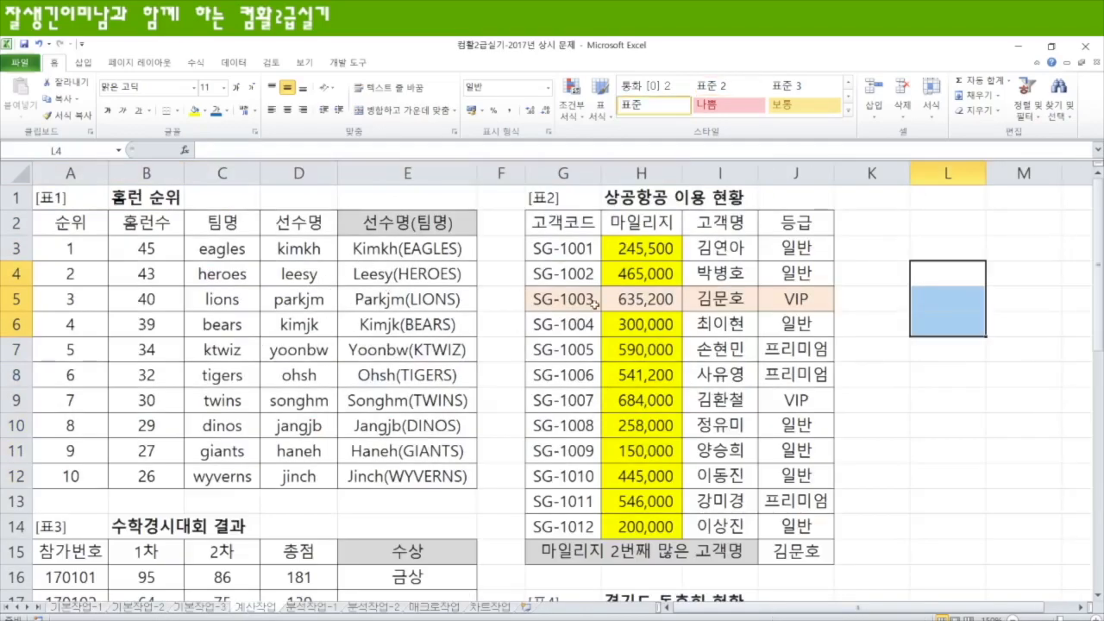
left_click(332, 608)
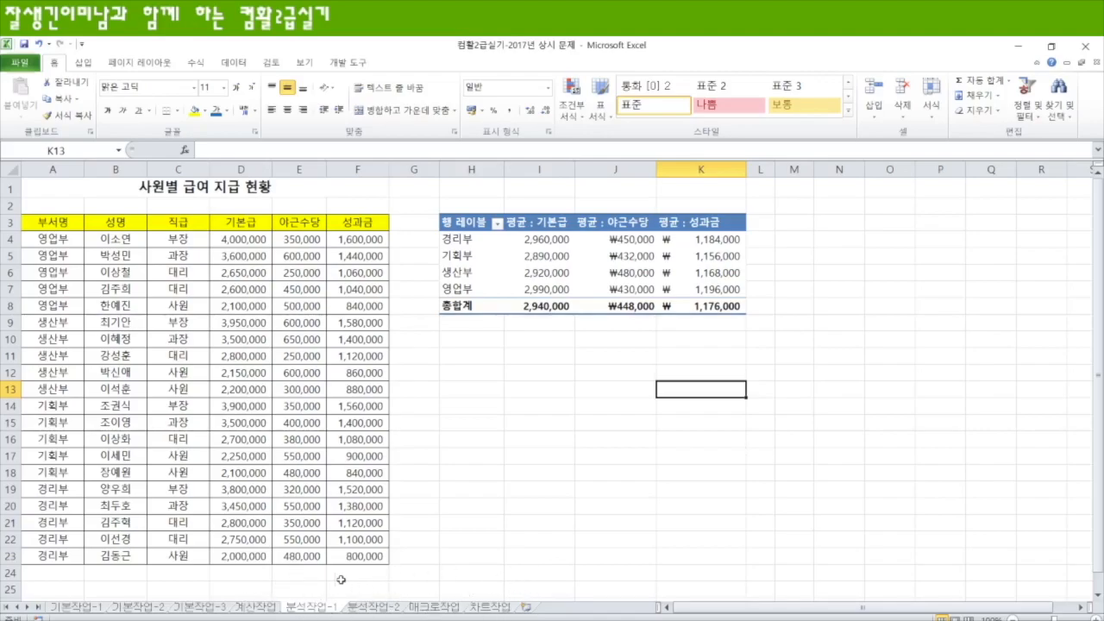
Examine the finished 기본작업-1, 기본작업-2, 기본작업-3 and 계산작업 sheets in order, and return to 기본작업-1
left_click(87, 611)
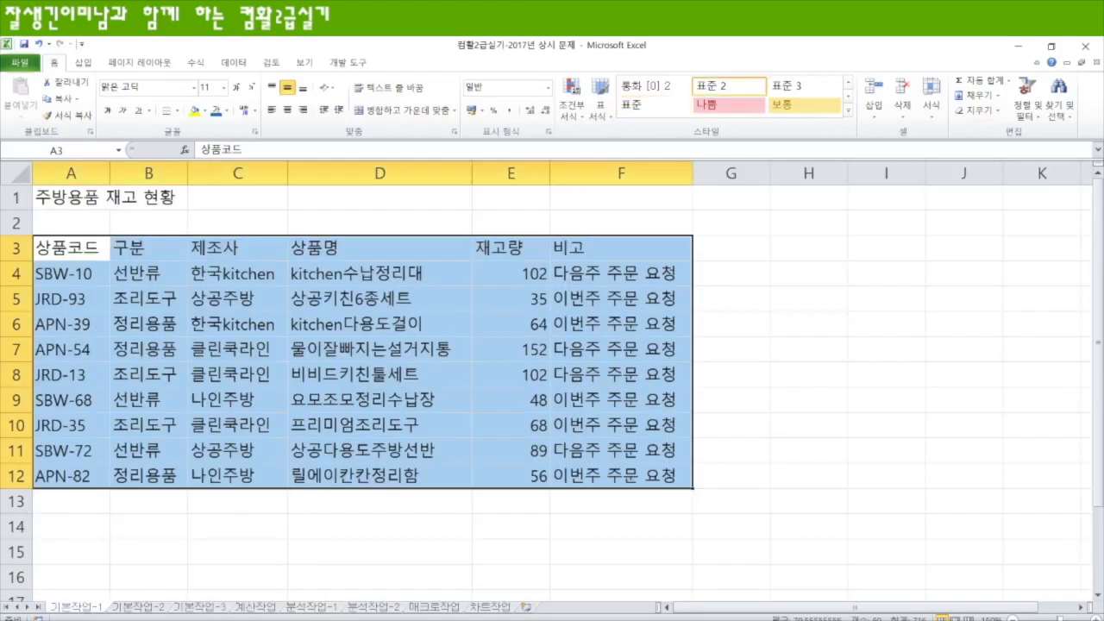
left_click(141, 607)
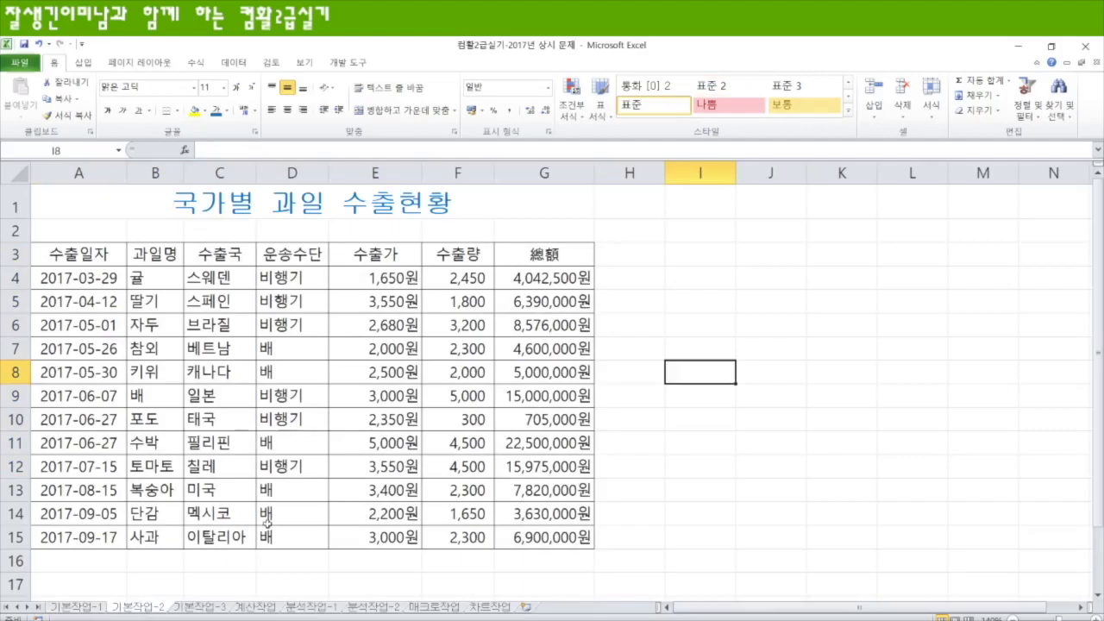
left_click(208, 609)
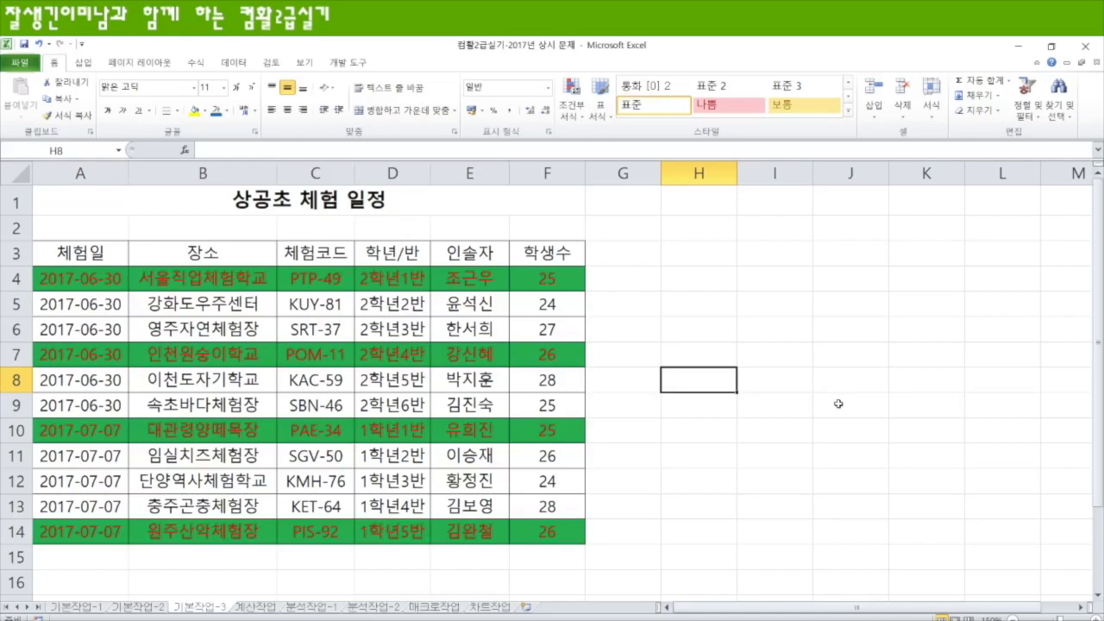
left_click(269, 614)
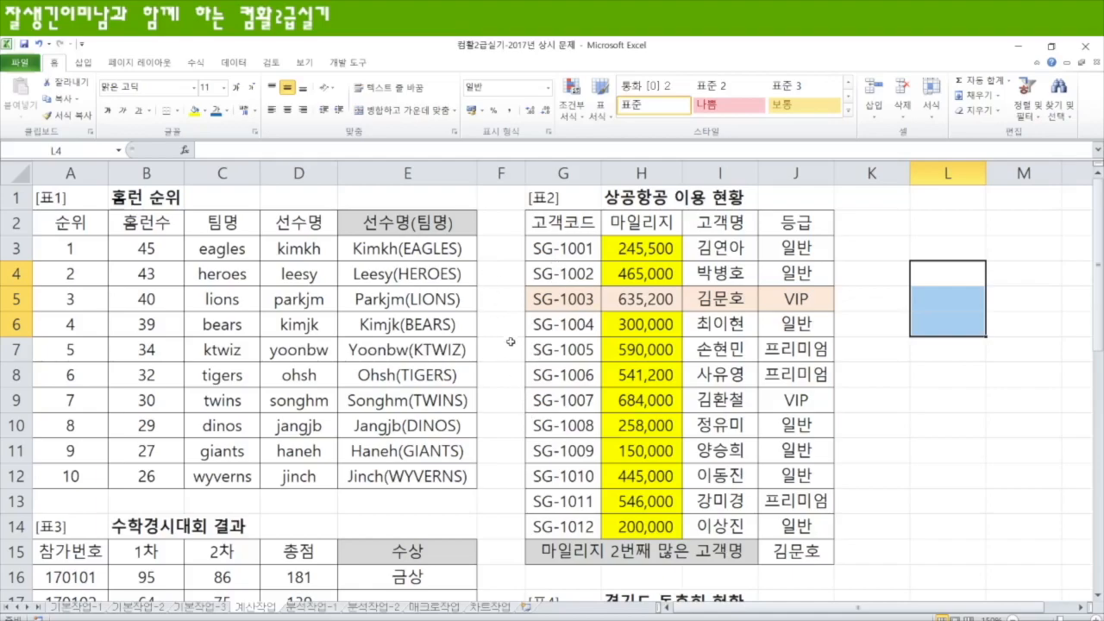
scroll(400, 445, "down", 2)
scroll(399, 449, "up", 2)
left_click(87, 609)
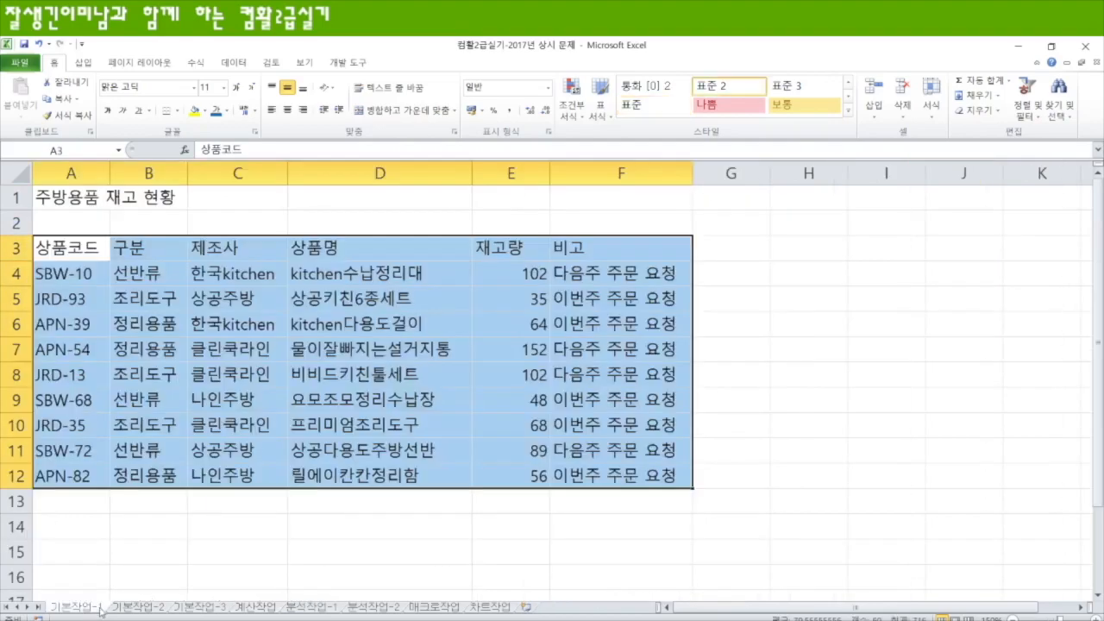